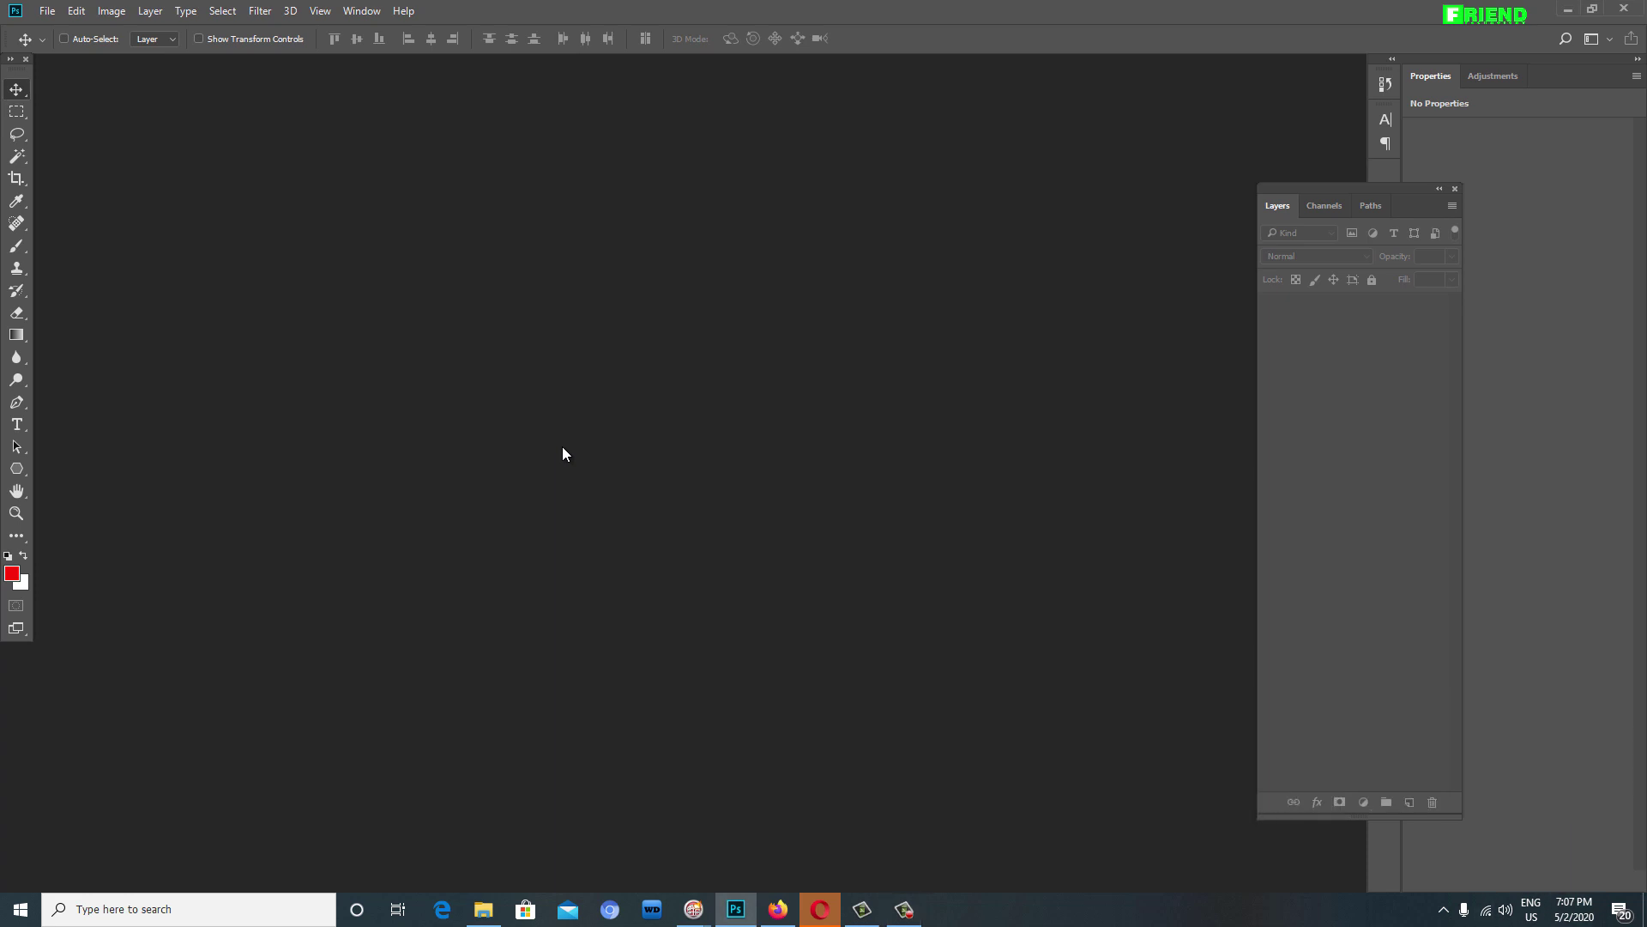
Step: Create a new white document with the Default Photoshop Size preset: 7 × 5 in at 300 ppi
{"action": "key", "text": "alt+f"}
{"action": "key", "text": "Return"}
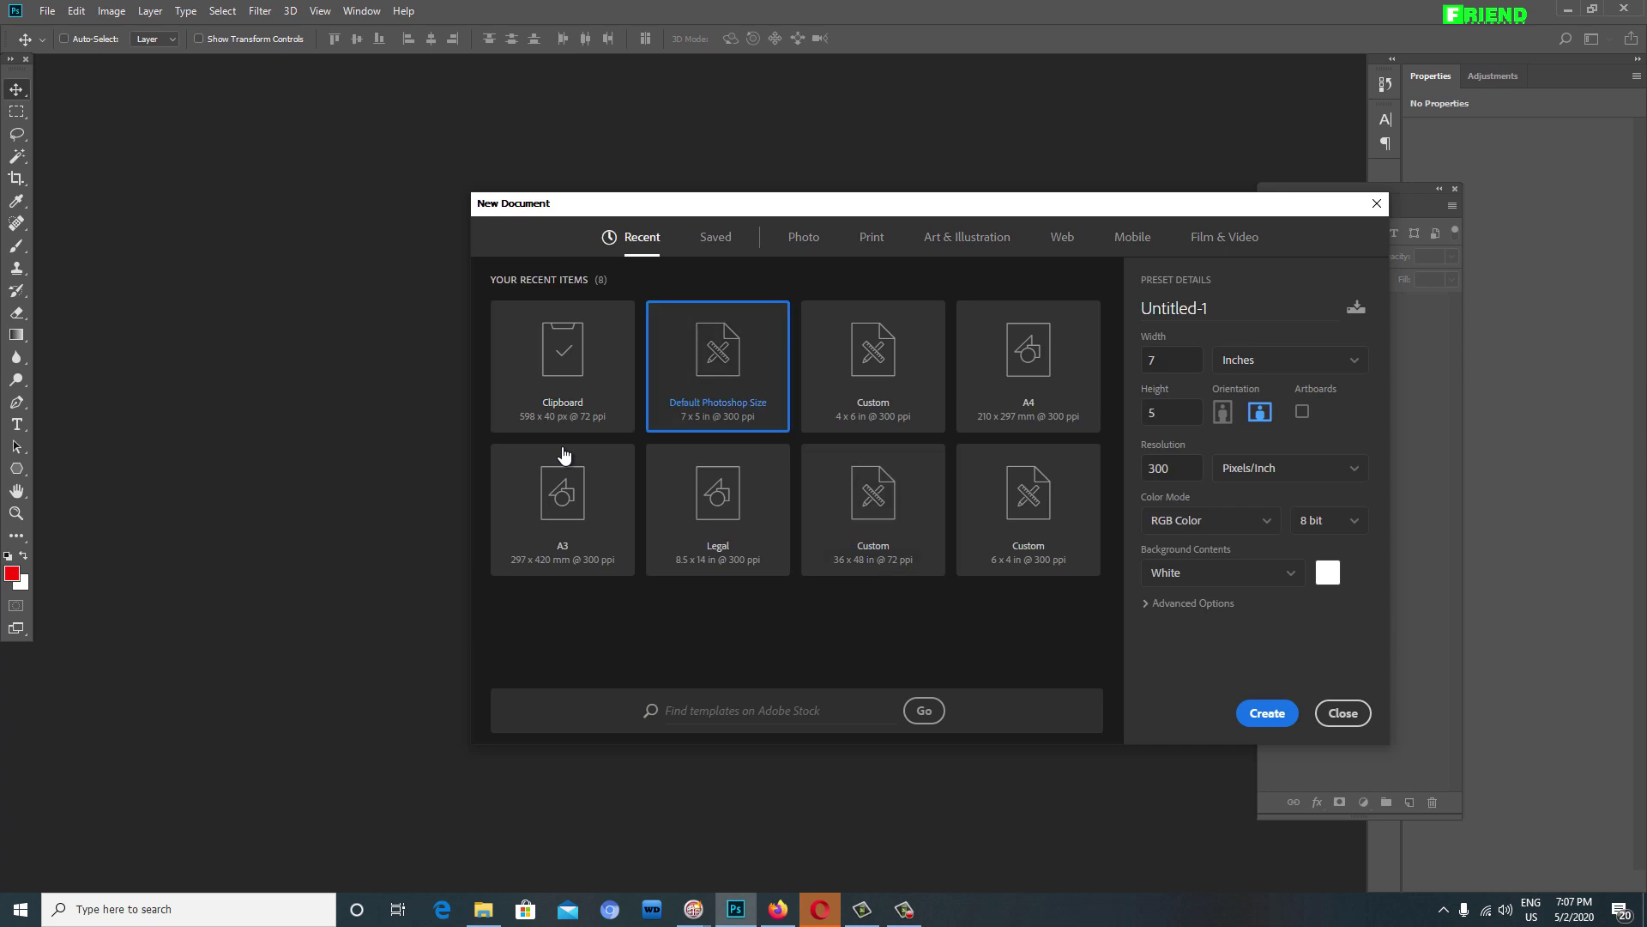
{"action": "key", "text": "Return"}
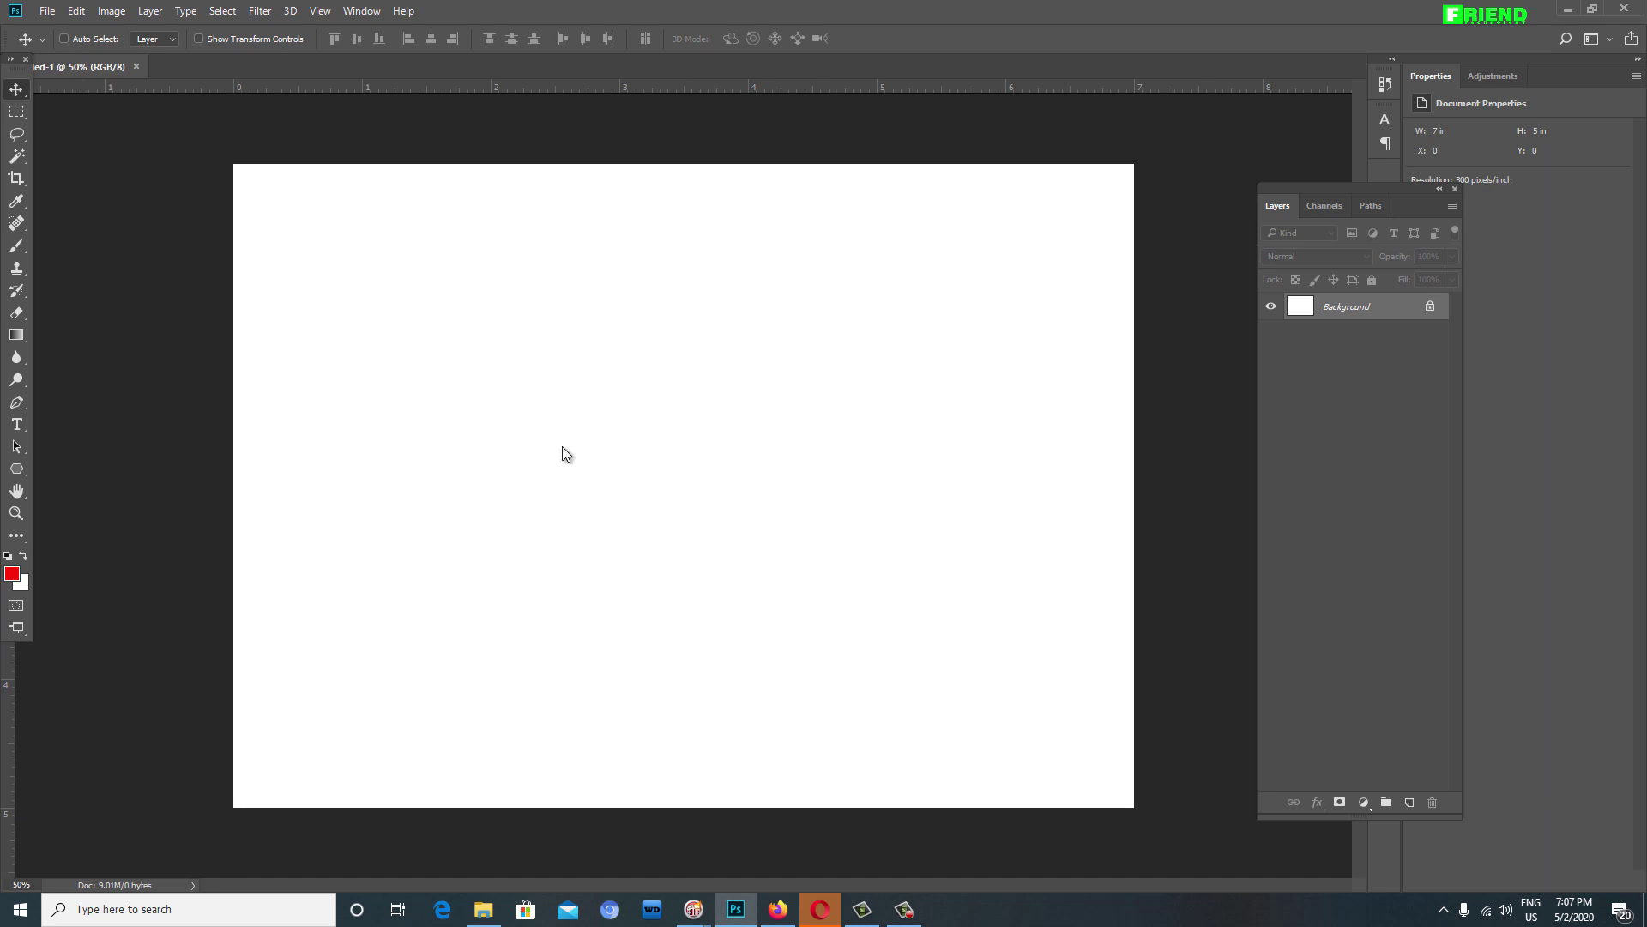
Step: Draw a circle path on the canvas with the Ellipse tool
{"action": "key", "text": "u"}
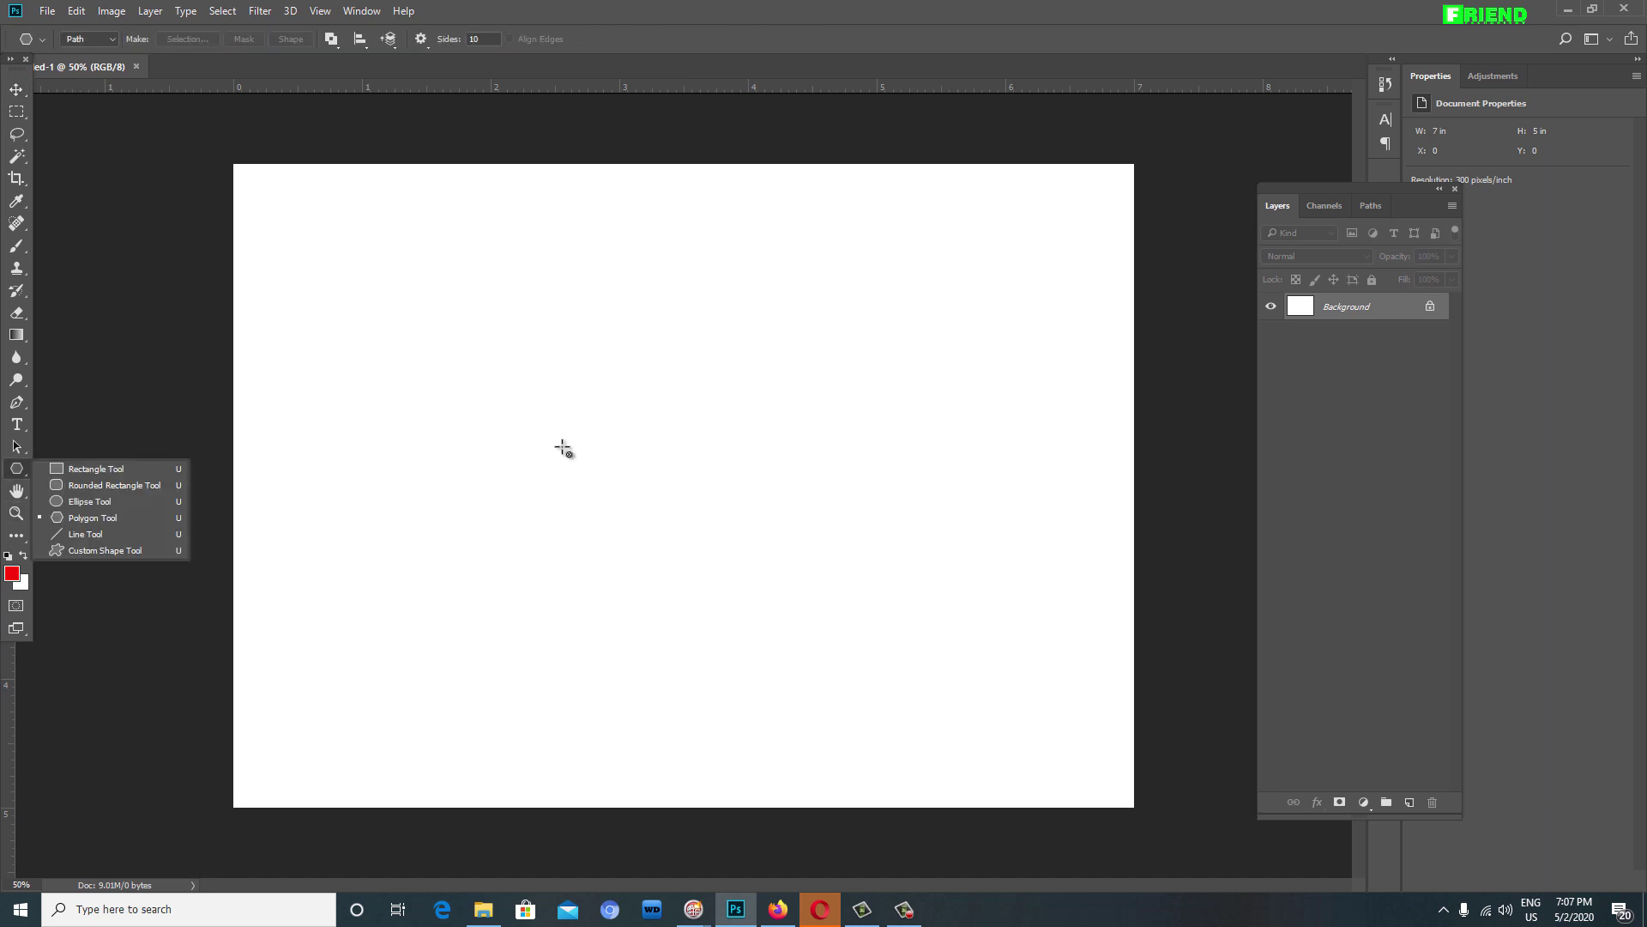
{"action": "key", "text": "shift+u"}
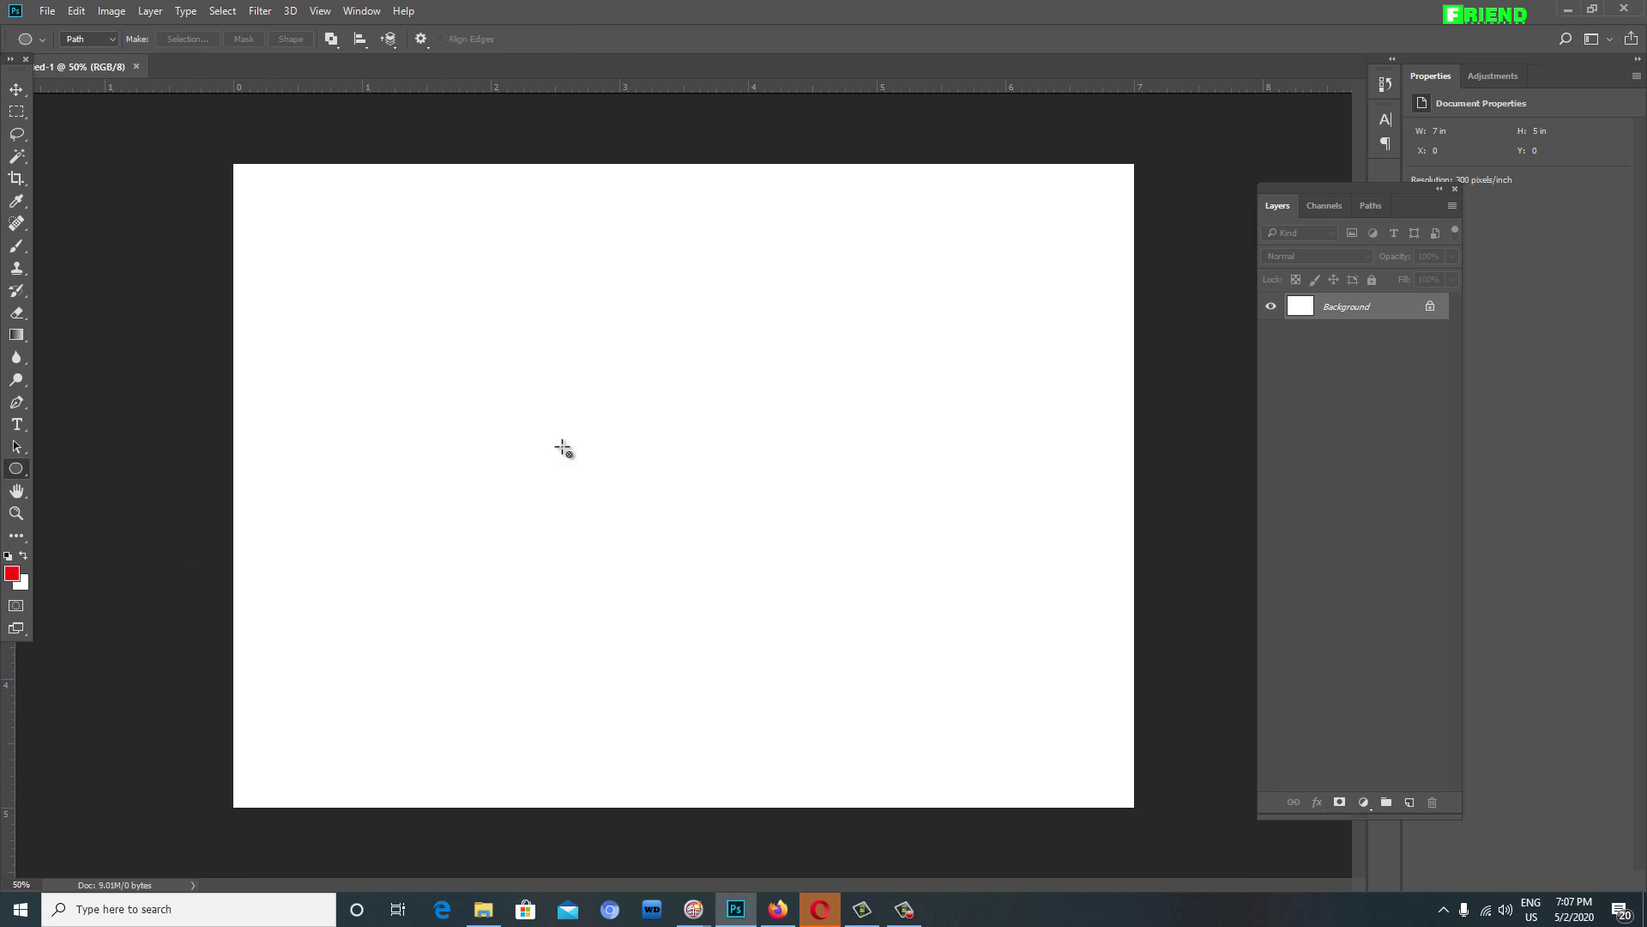
{"action": "left_click_drag", "start_coordinate": [629, 384], "coordinate": [819, 574]}
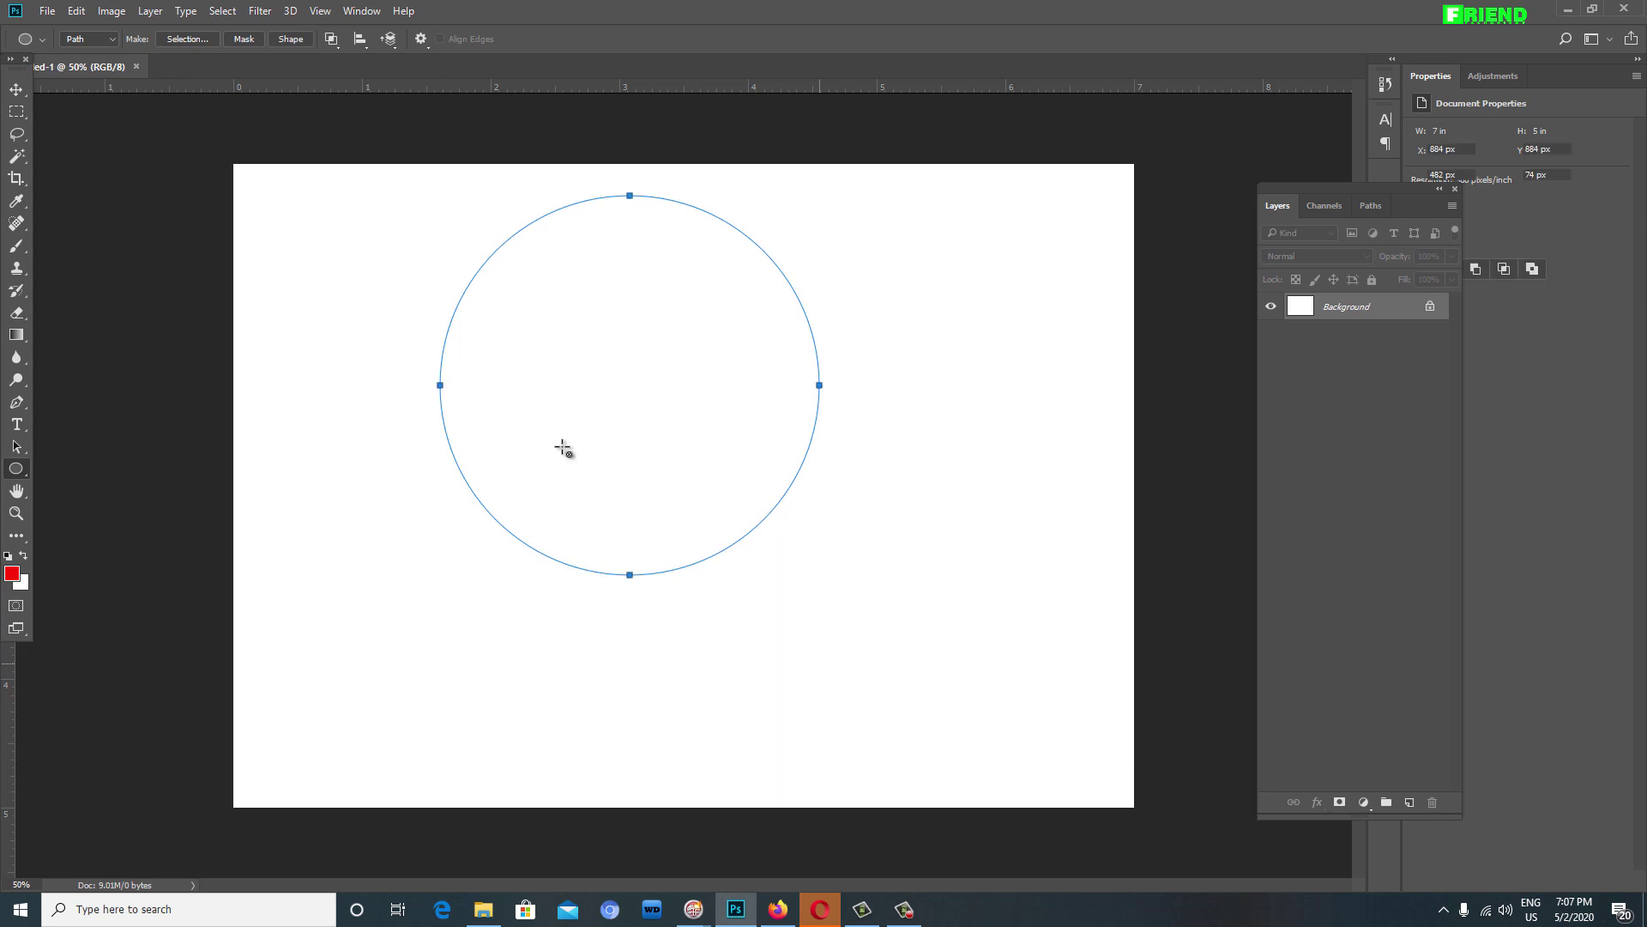
Step: Try resizing the circle path toward 2.5 in, then undo back to the original size
{"action": "key", "text": "ctrl+t"}
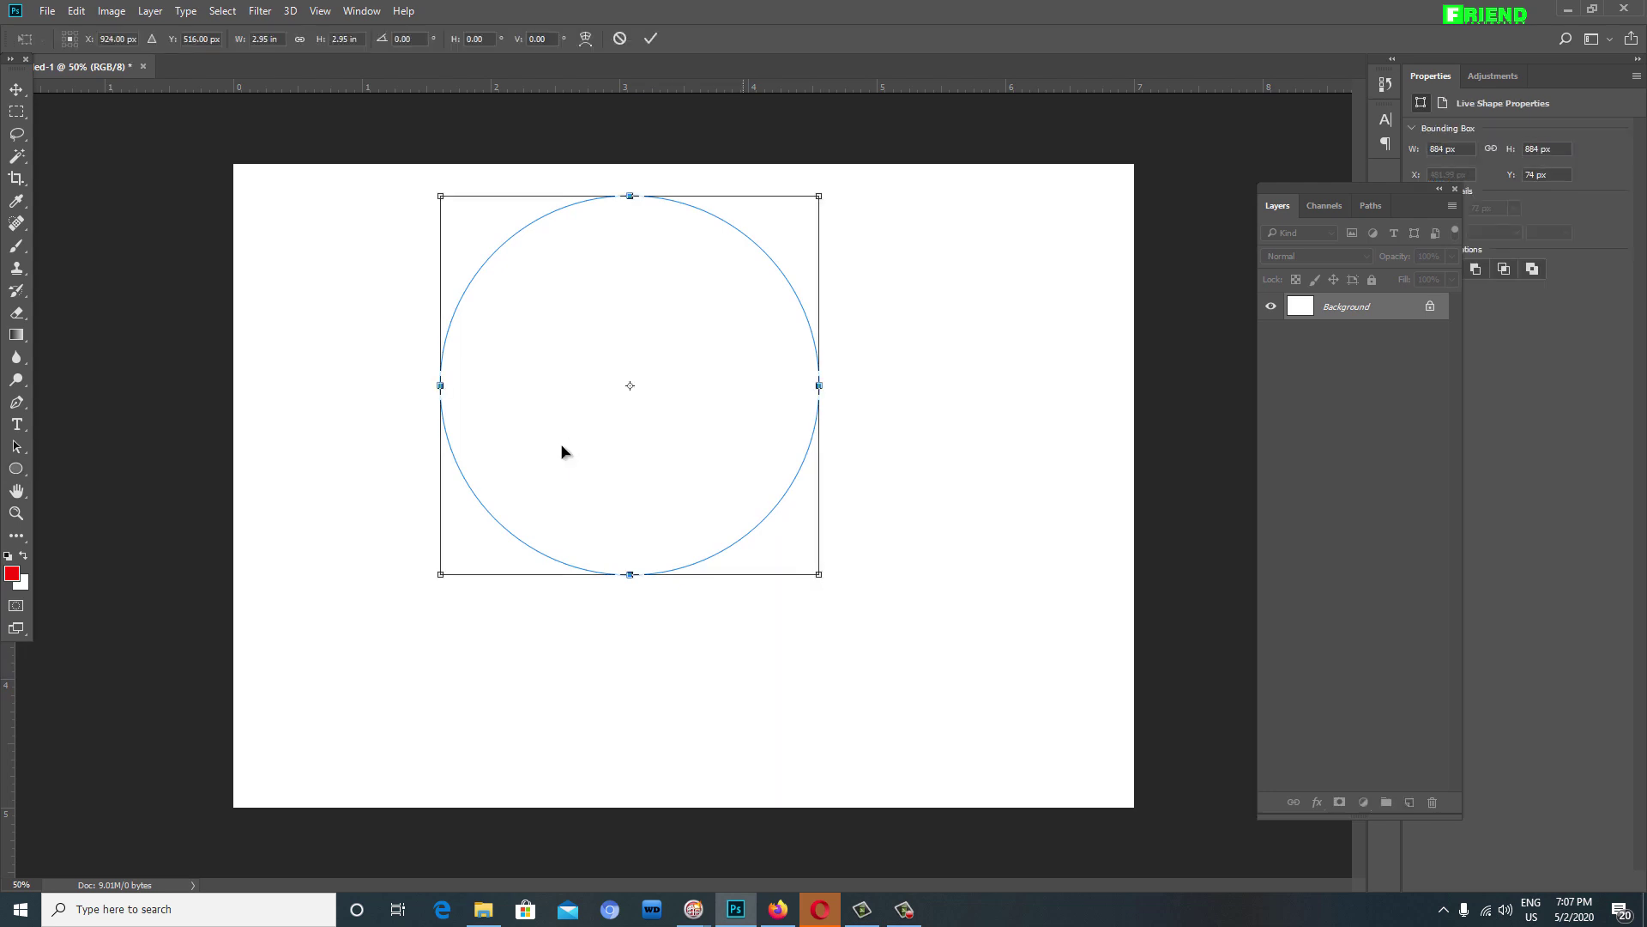
{"action": "mouse_move", "coordinate": [562, 450]}
{"action": "left_mouse_down"}
{"action": "mouse_move", "coordinate": [616, 509]}
{"action": "mouse_move", "coordinate": [563, 448]}
{"action": "left_mouse_up"}
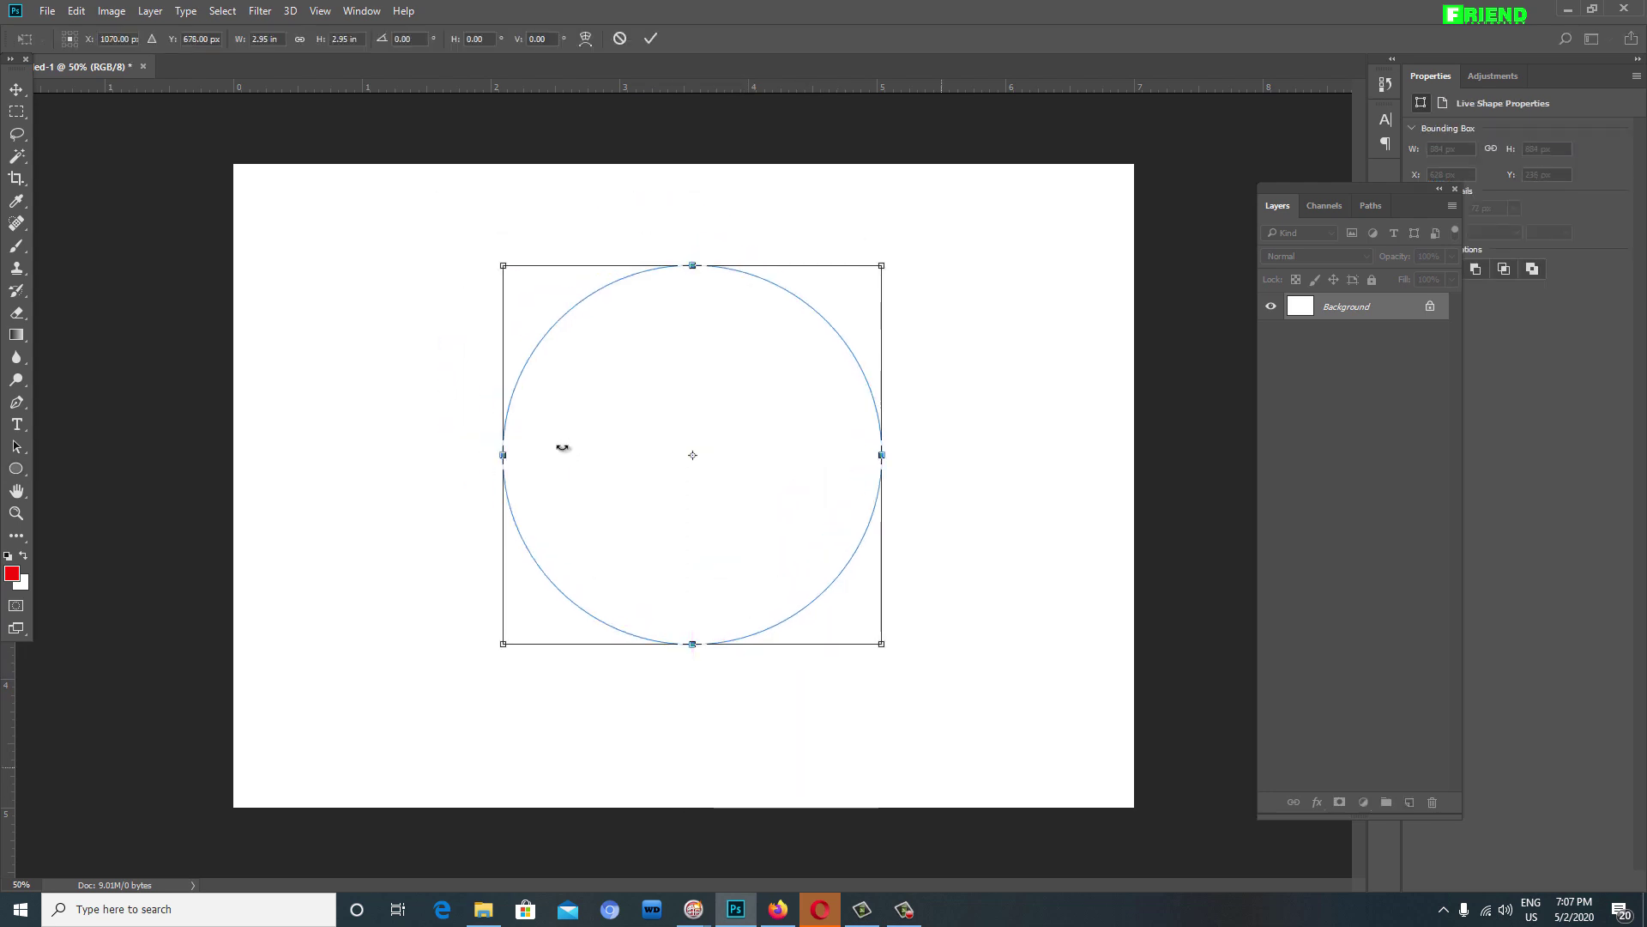
{"action": "key", "text": "Tab"}
{"action": "key", "text": "Down"}
{"action": "key", "text": "Down"}
{"action": "key", "text": "Down"}
{"action": "key", "text": "Down"}
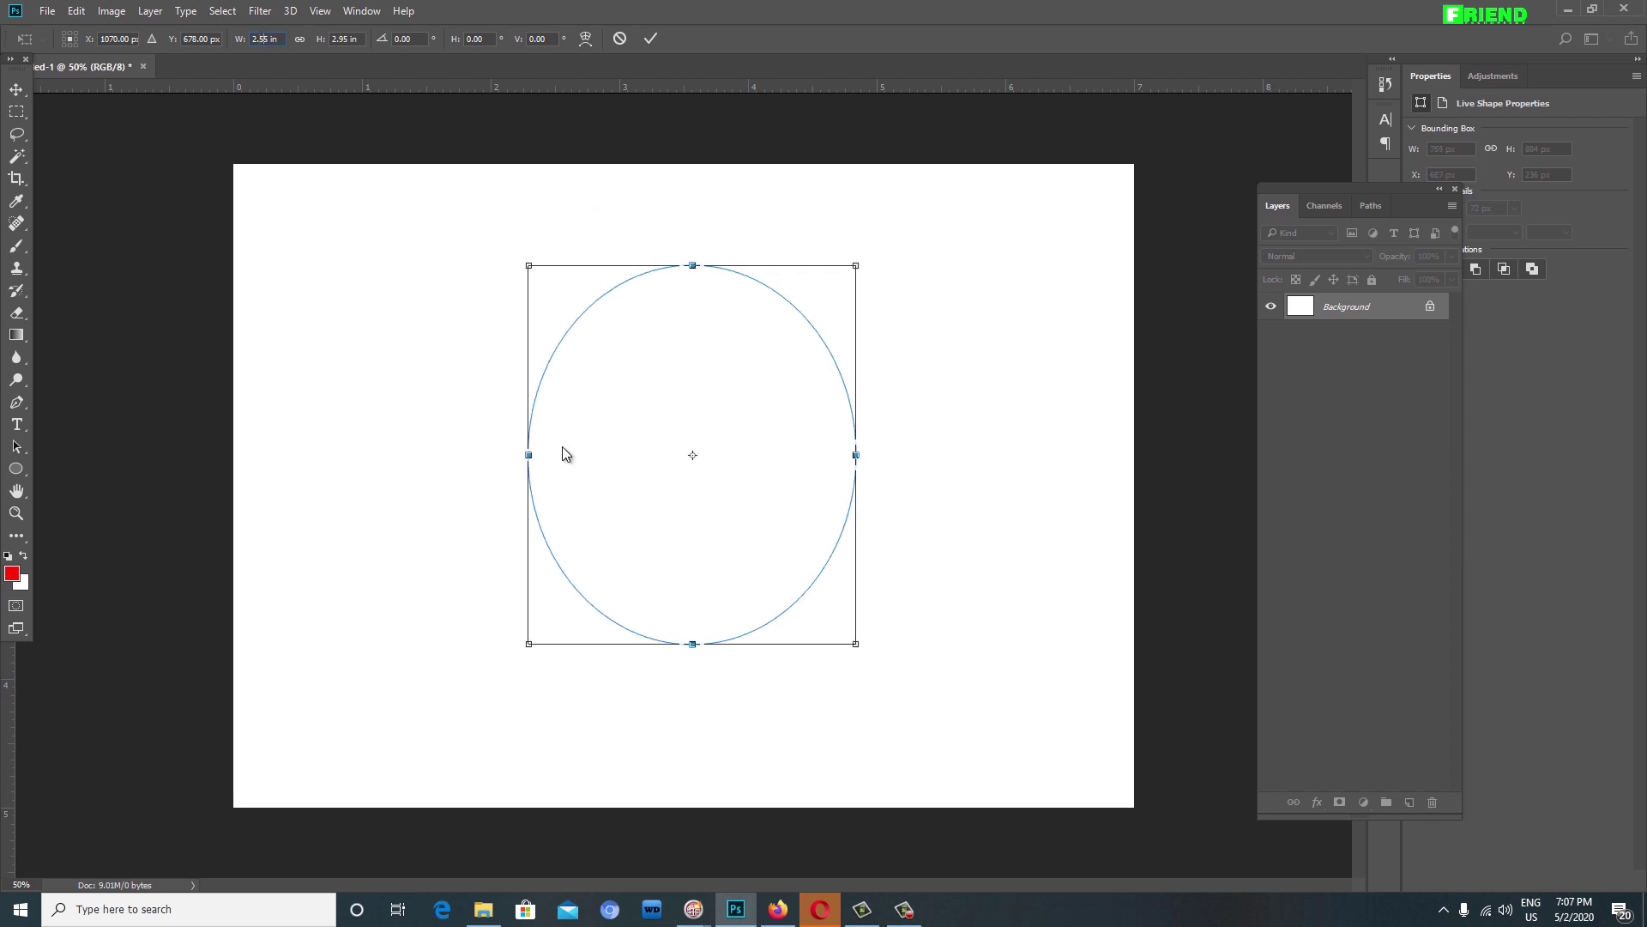
{"action": "key", "text": "BackSpace"}
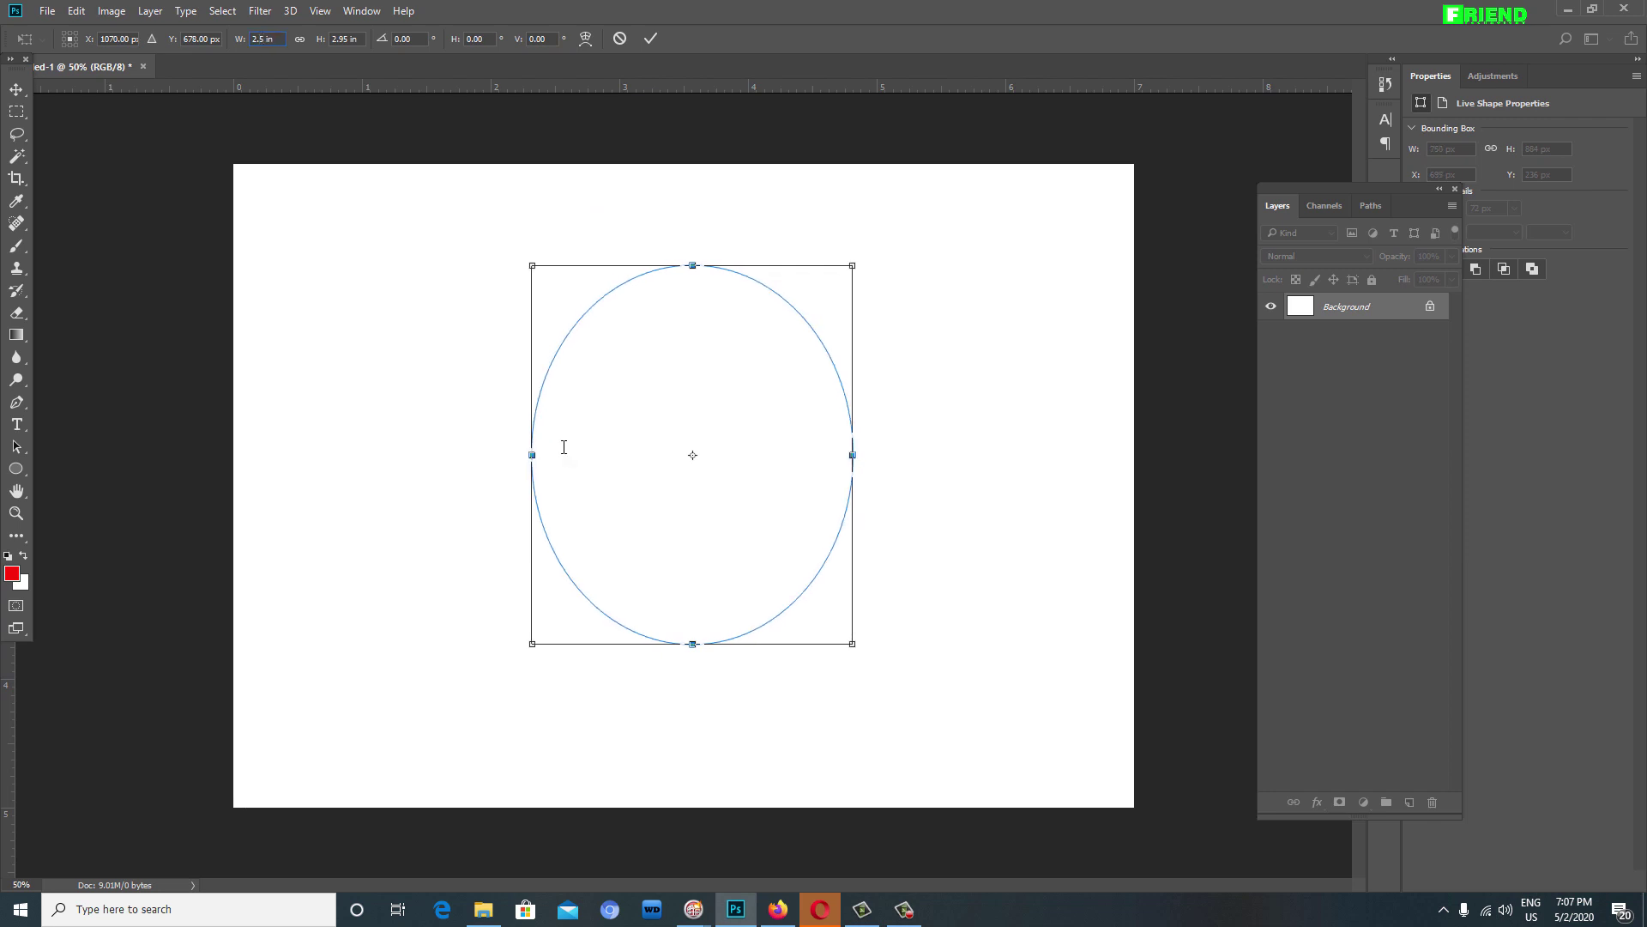
{"action": "key", "text": "BackSpace"}
{"action": "key", "text": "BackSpace"}
{"action": "type", "text": "5"}
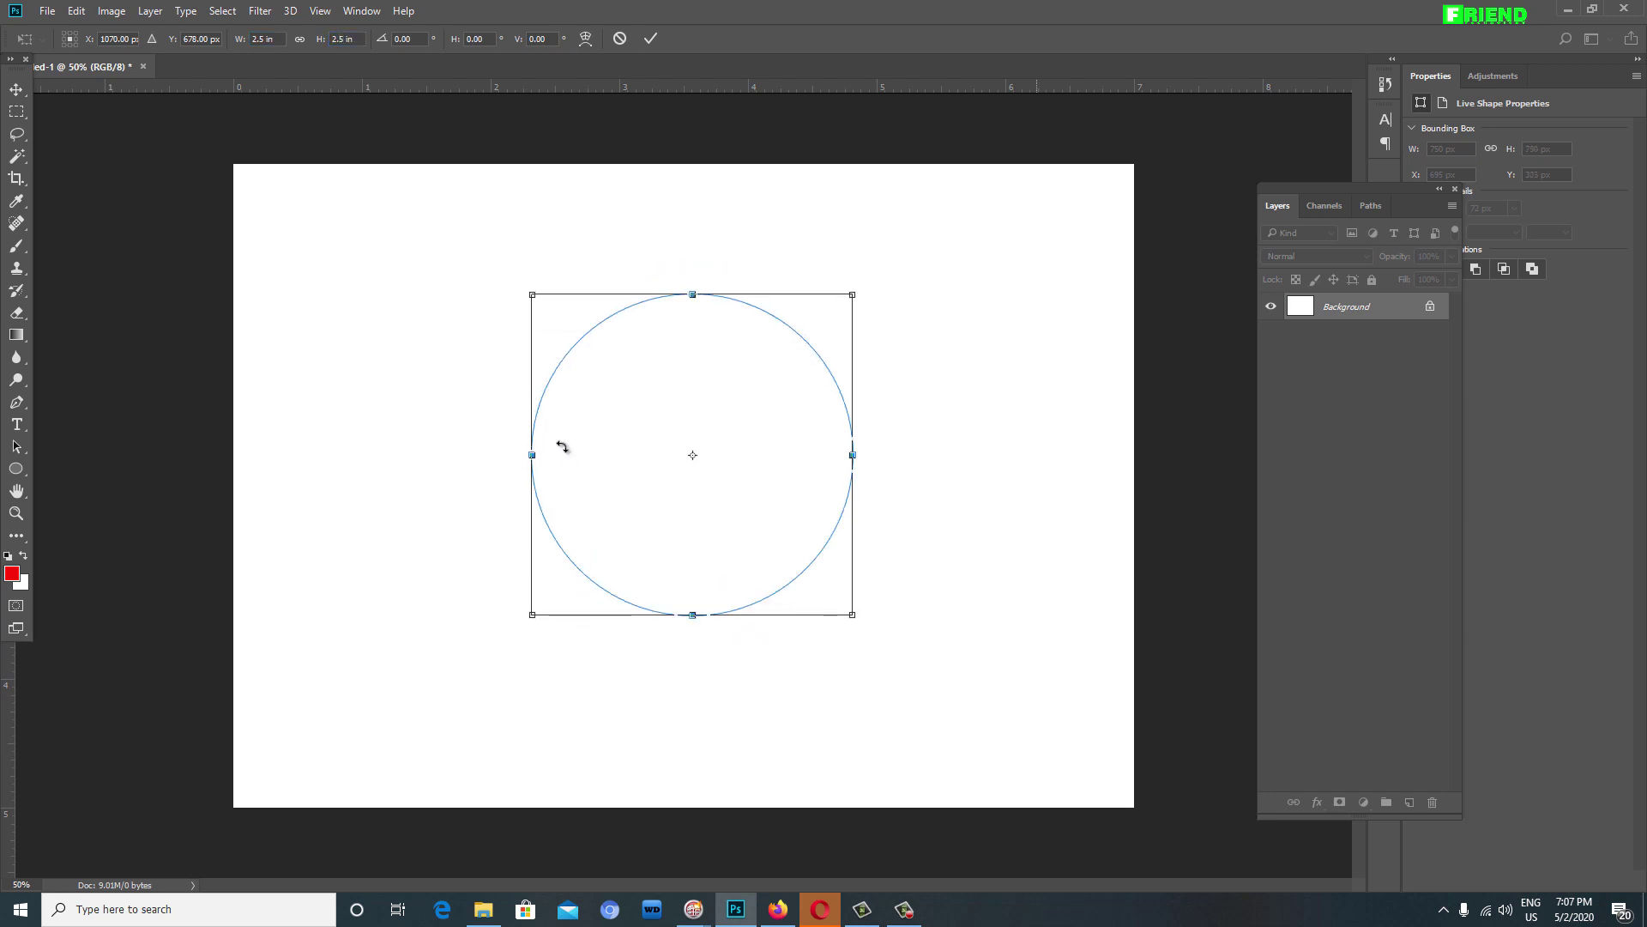
{"action": "key", "text": "Return"}
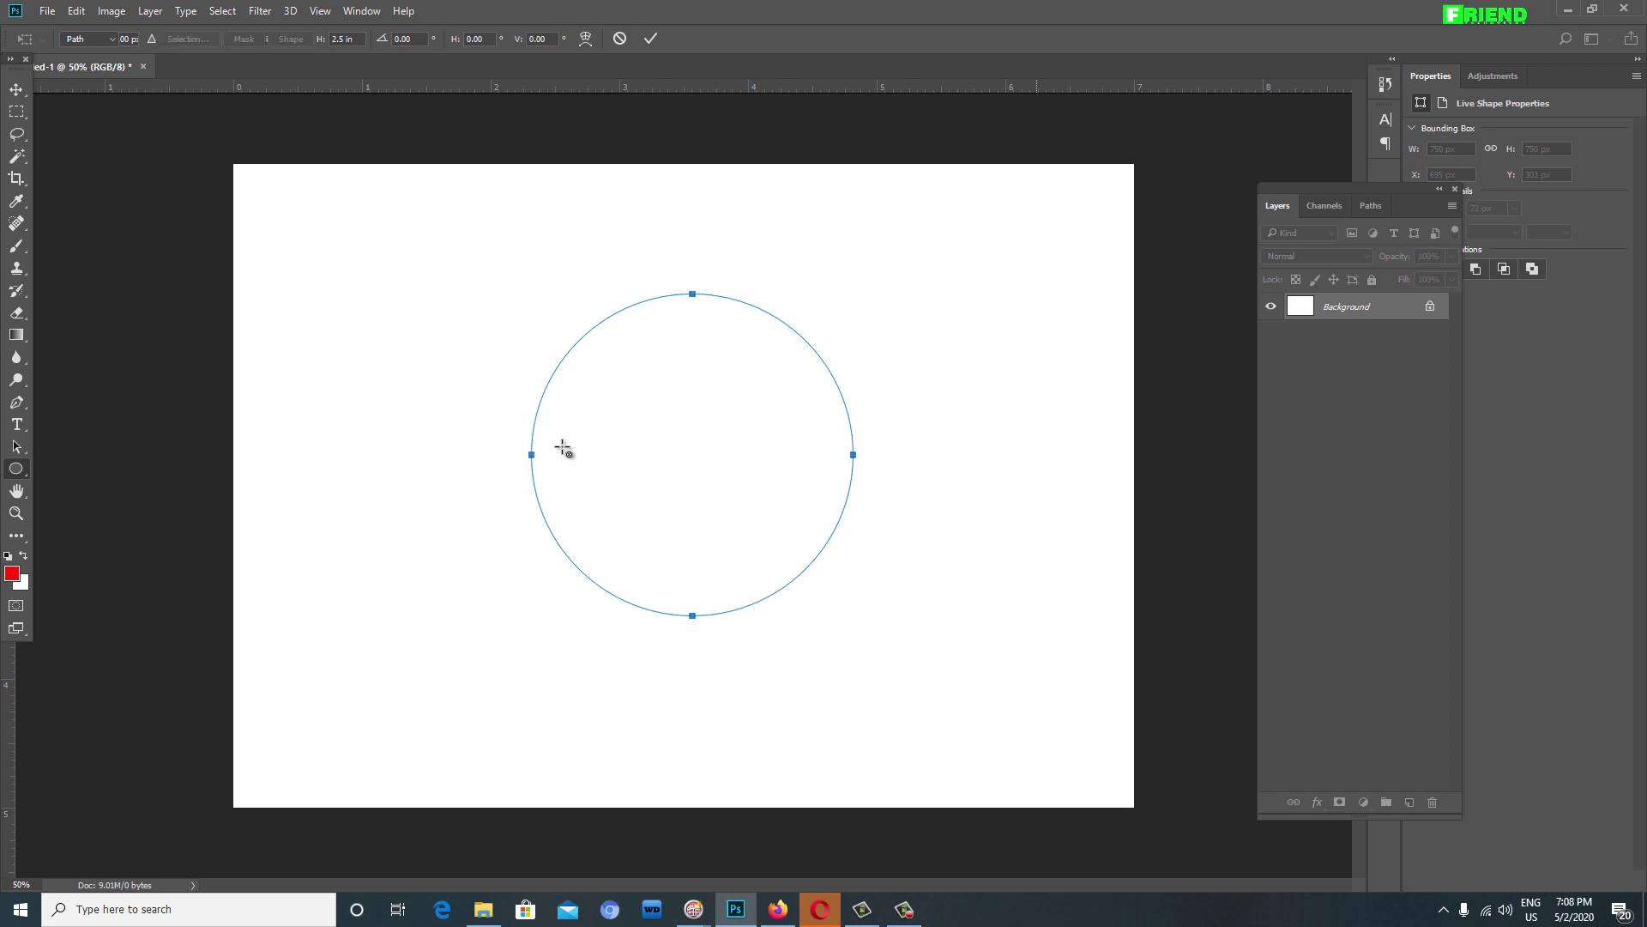
{"action": "key", "text": "Return"}
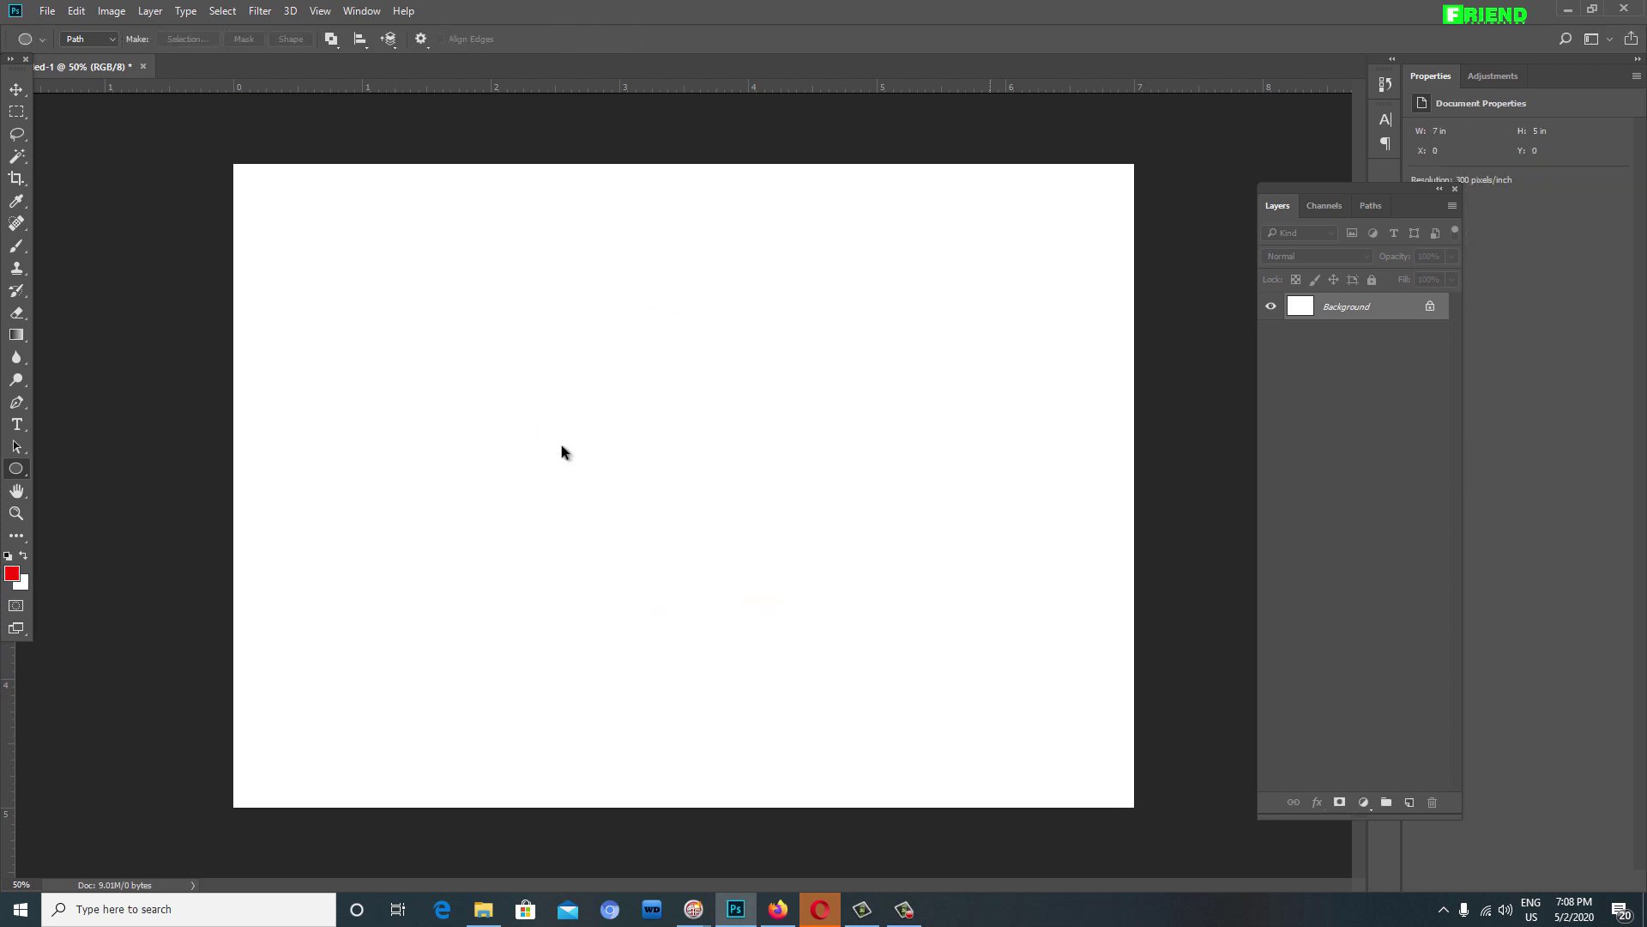
{"action": "key", "text": "ctrl+z"}
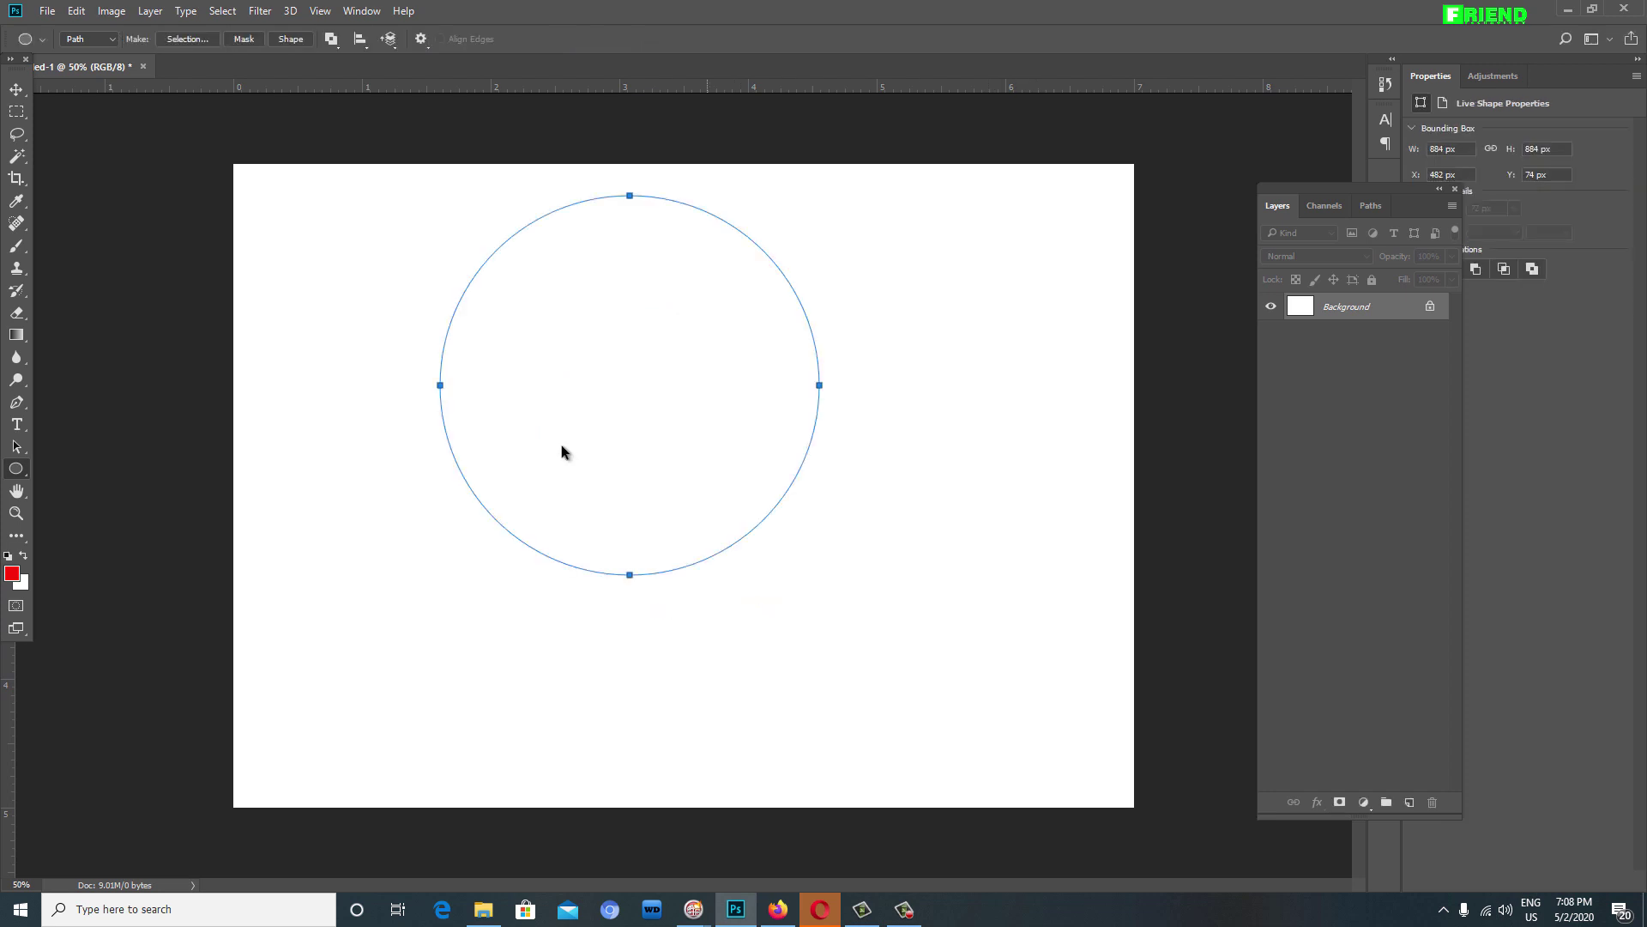
Step: Transform the circle path to exactly 2.5 × 2.5 in and commit it
{"action": "key", "text": "ctrl+t"}
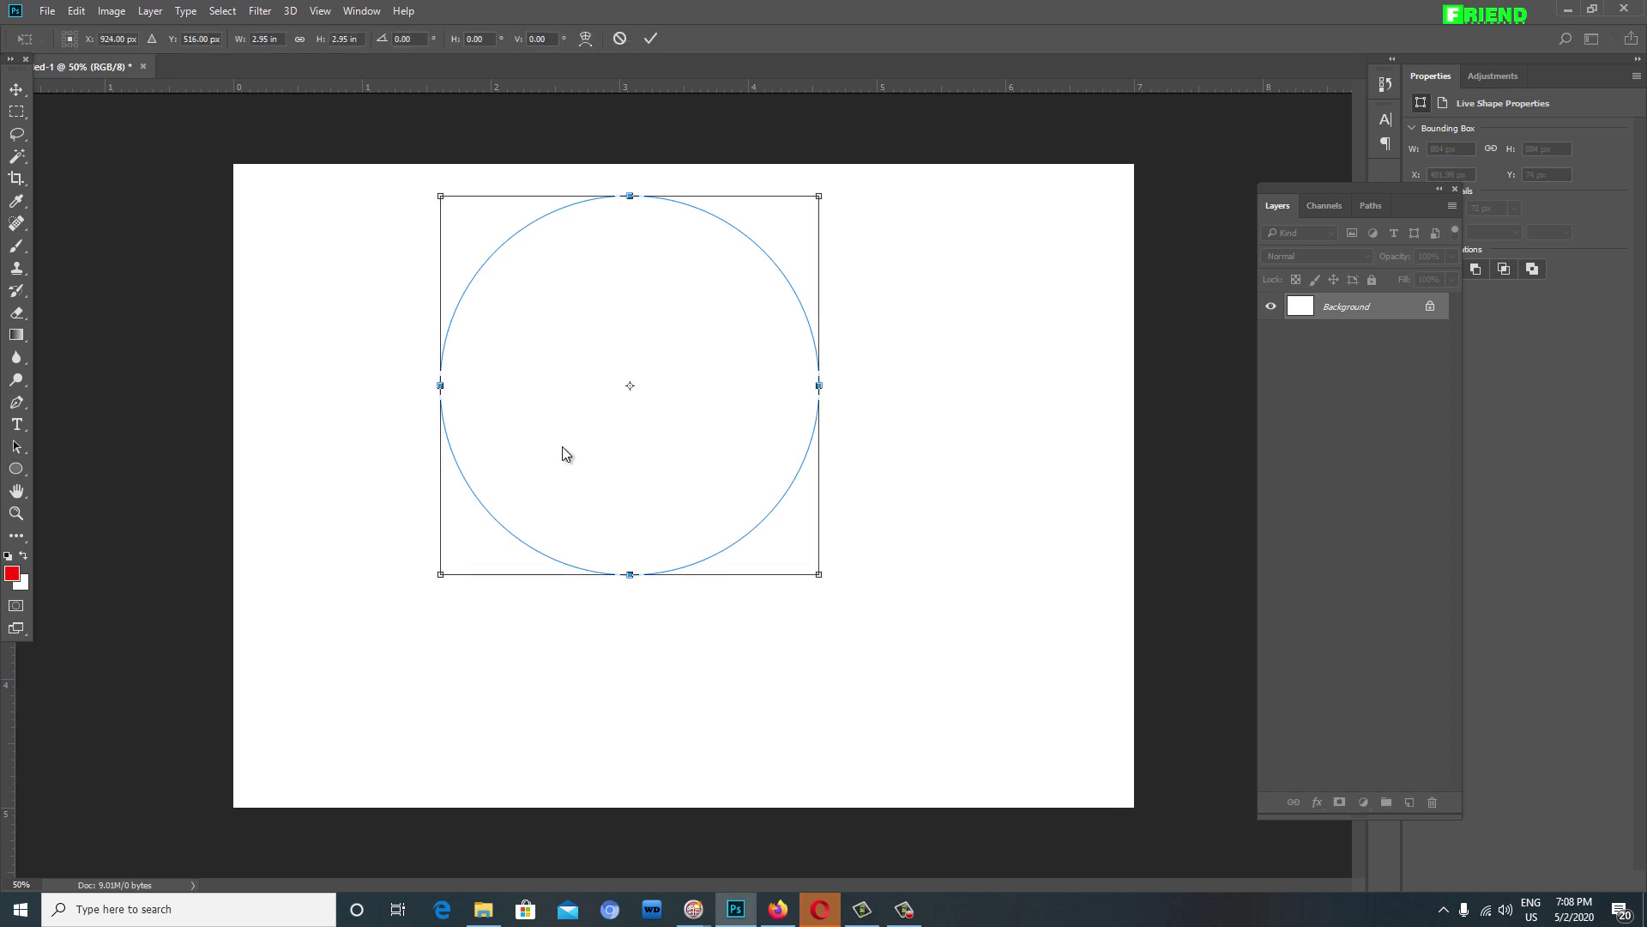
{"action": "key", "text": "BackSpace"}
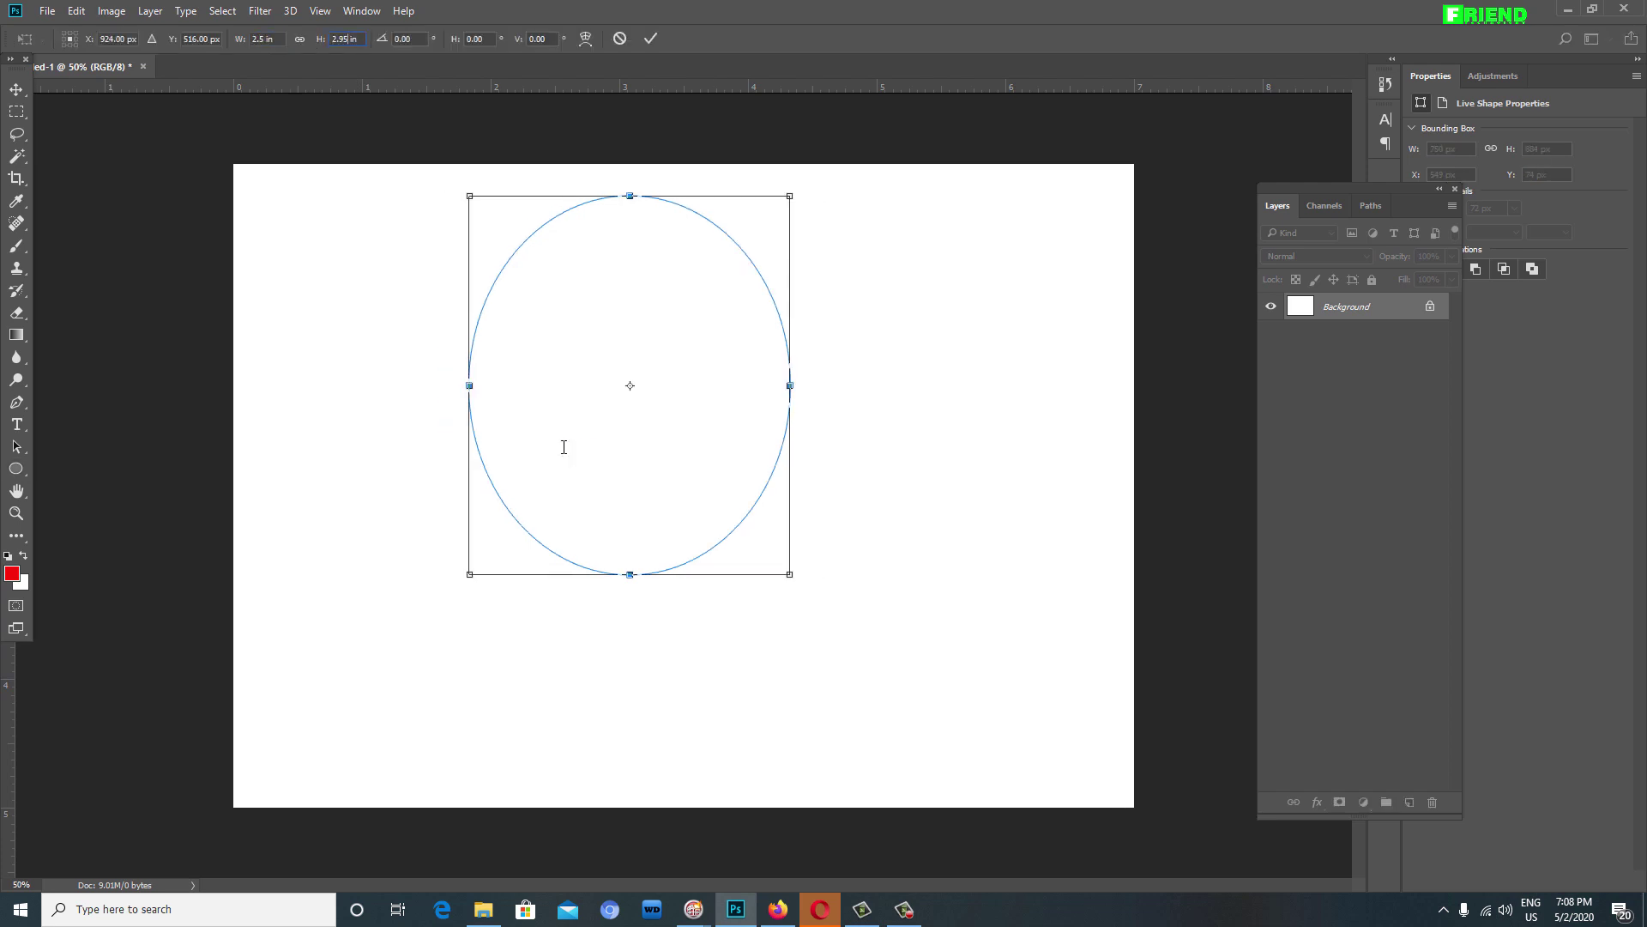
{"action": "type", "text": "2.5"}
{"action": "key", "text": "Return"}
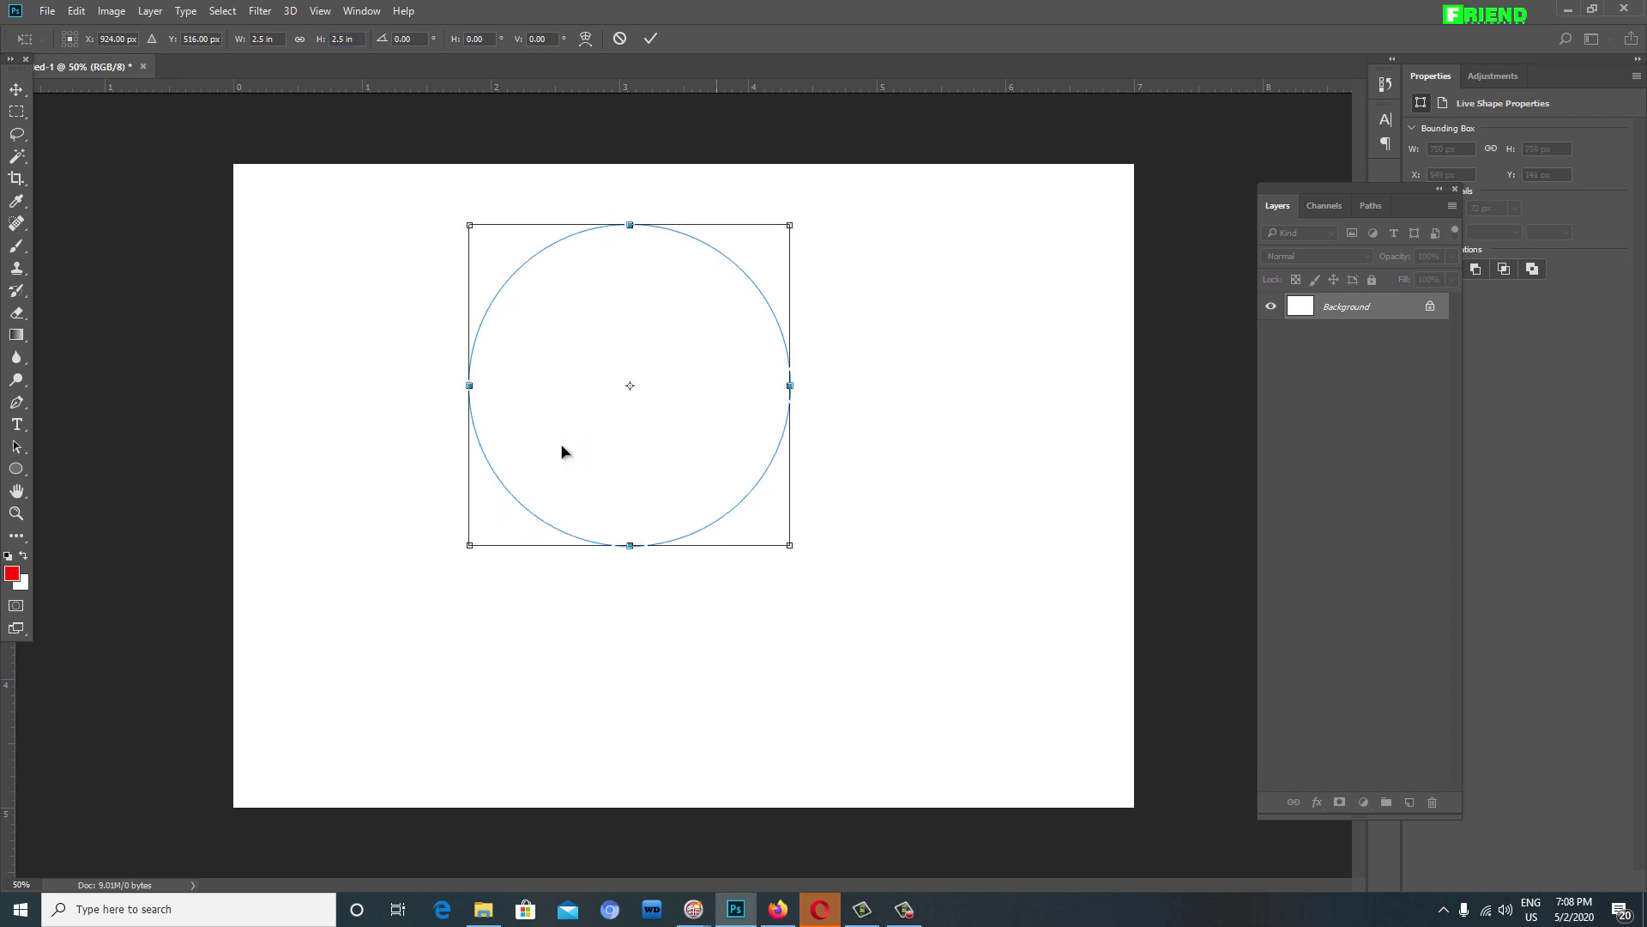
{"action": "key", "text": "Return"}
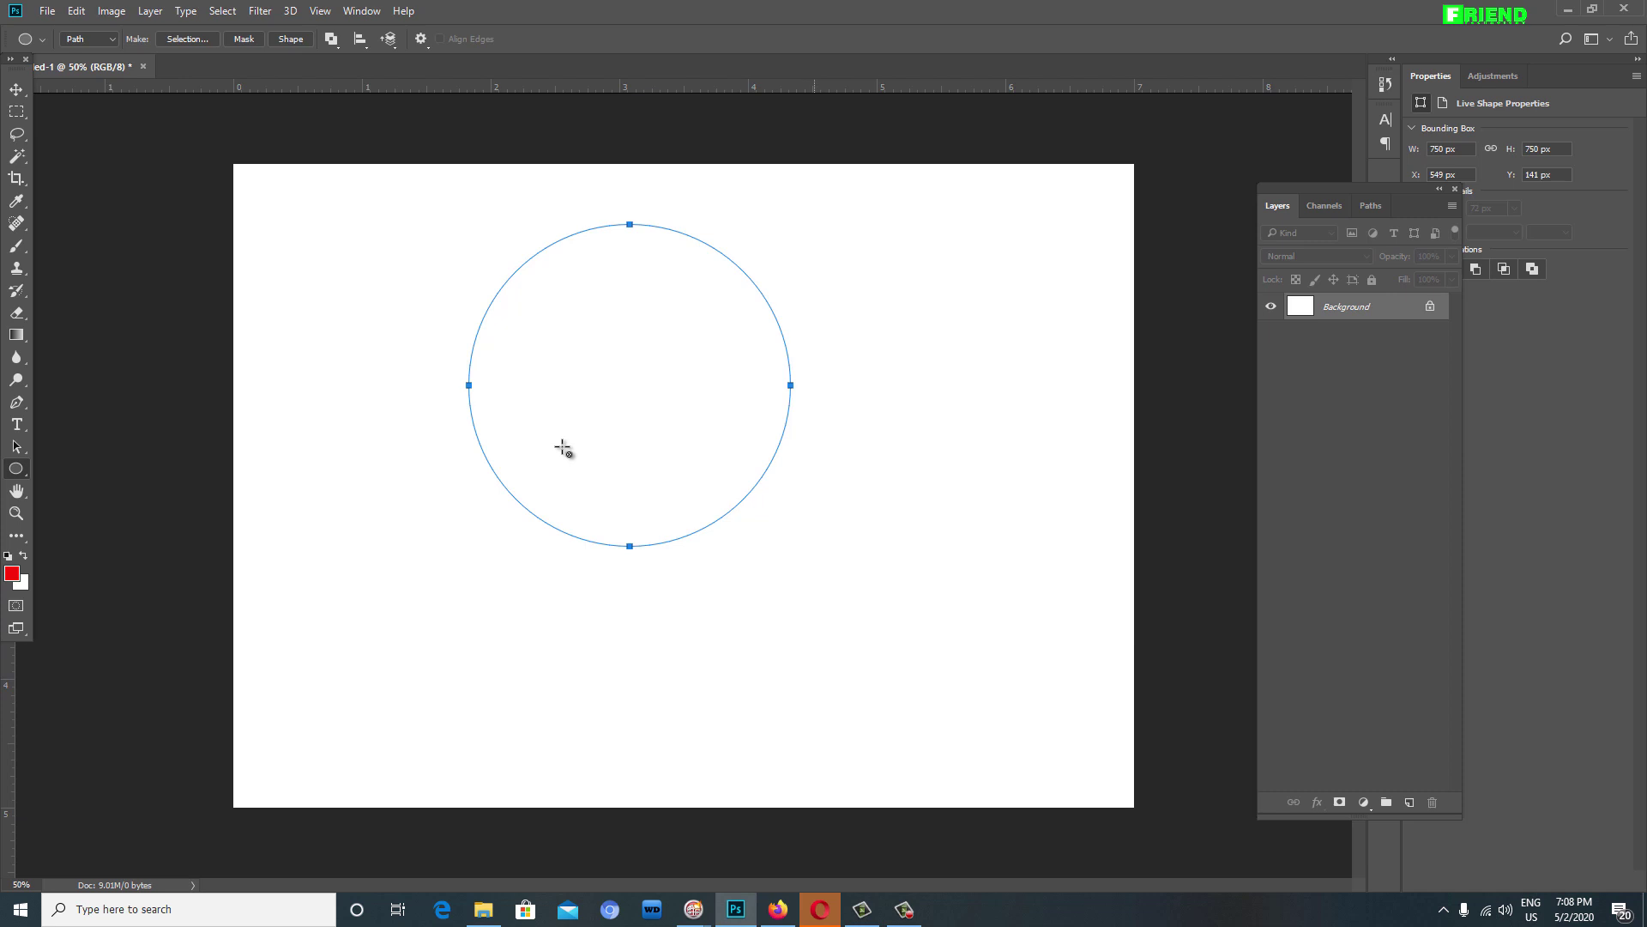
Step: Convert the circle path into an active selection and add empty Layer 1 above Background
{"action": "right_click", "coordinate": [562, 447]}
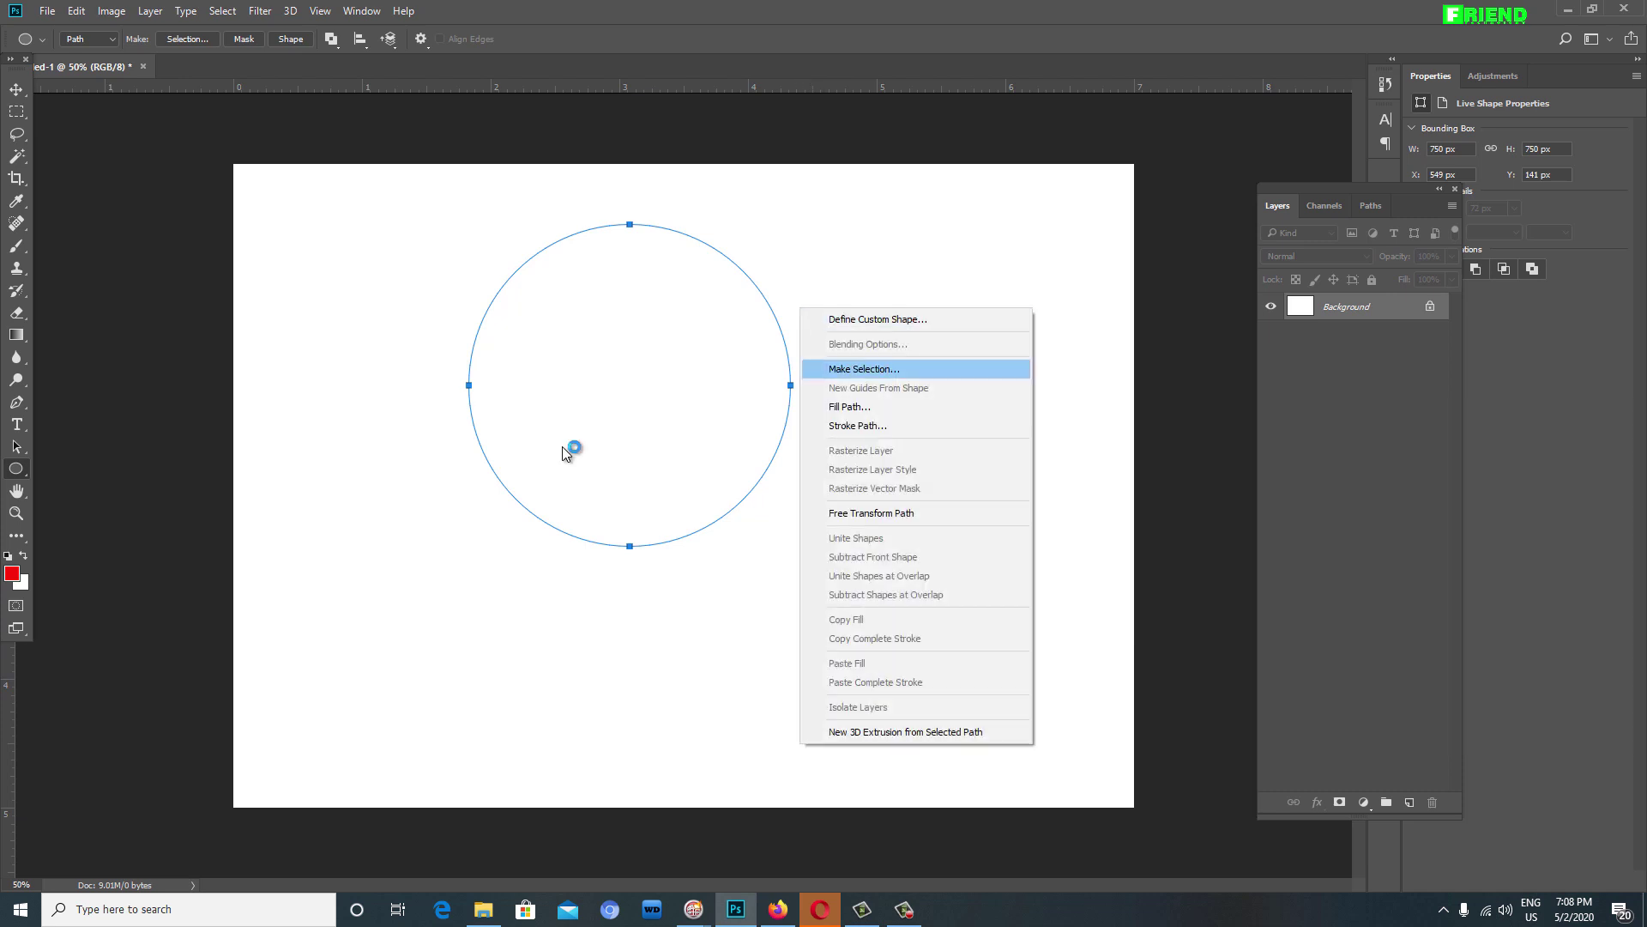
{"action": "left_click", "coordinate": [858, 368]}
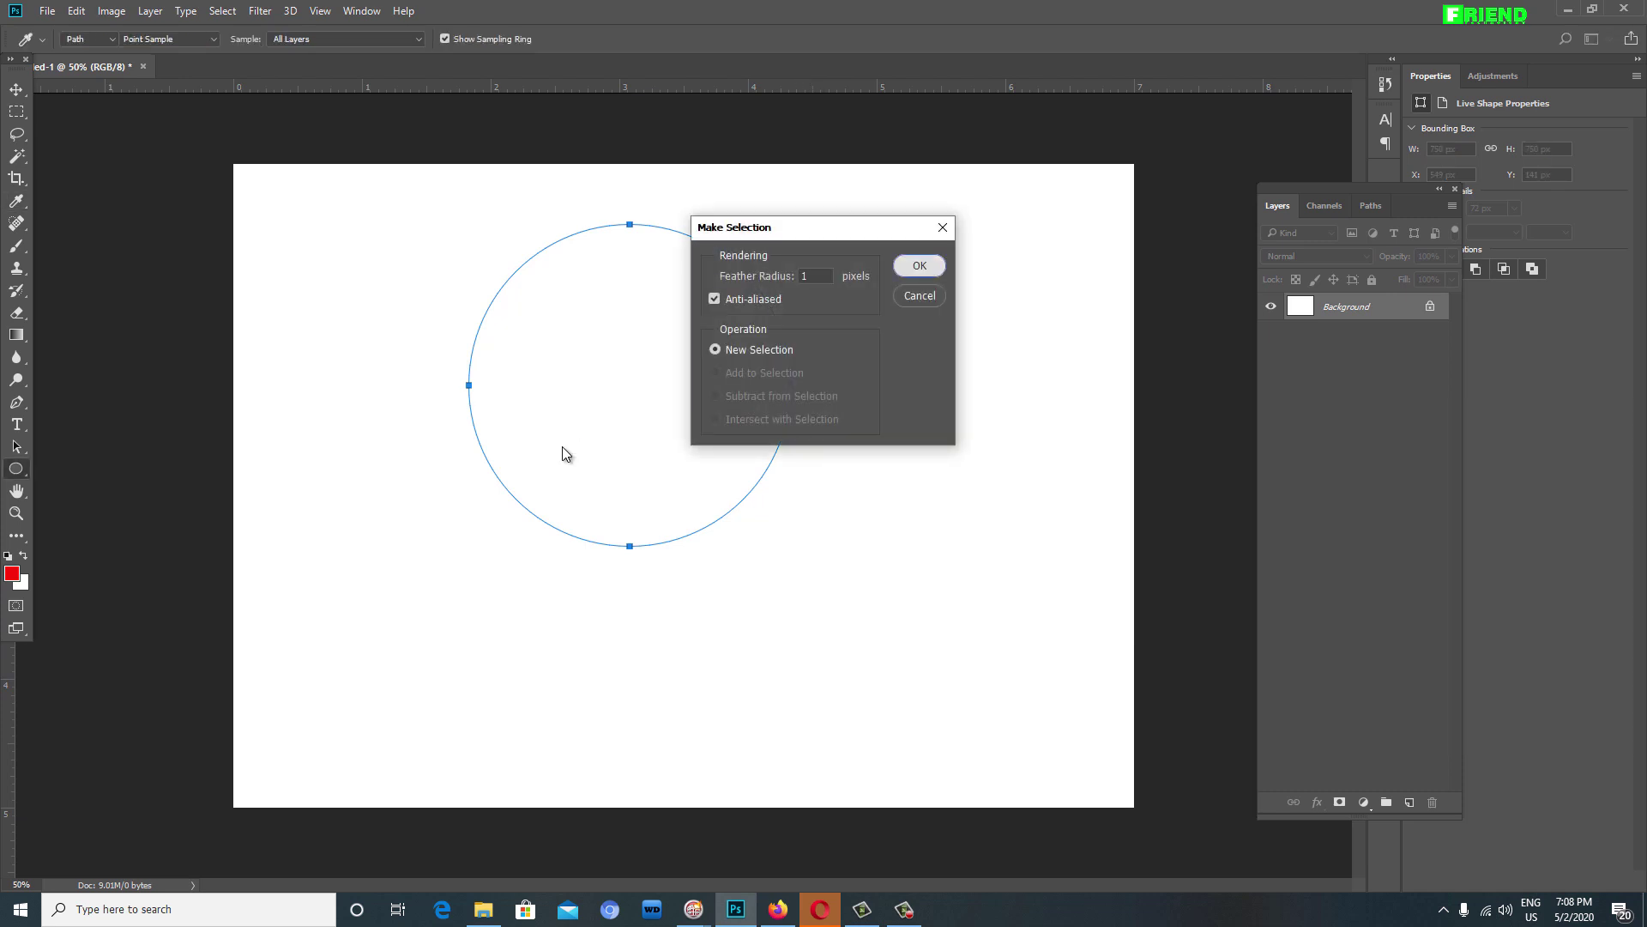
{"action": "key", "text": "Return"}
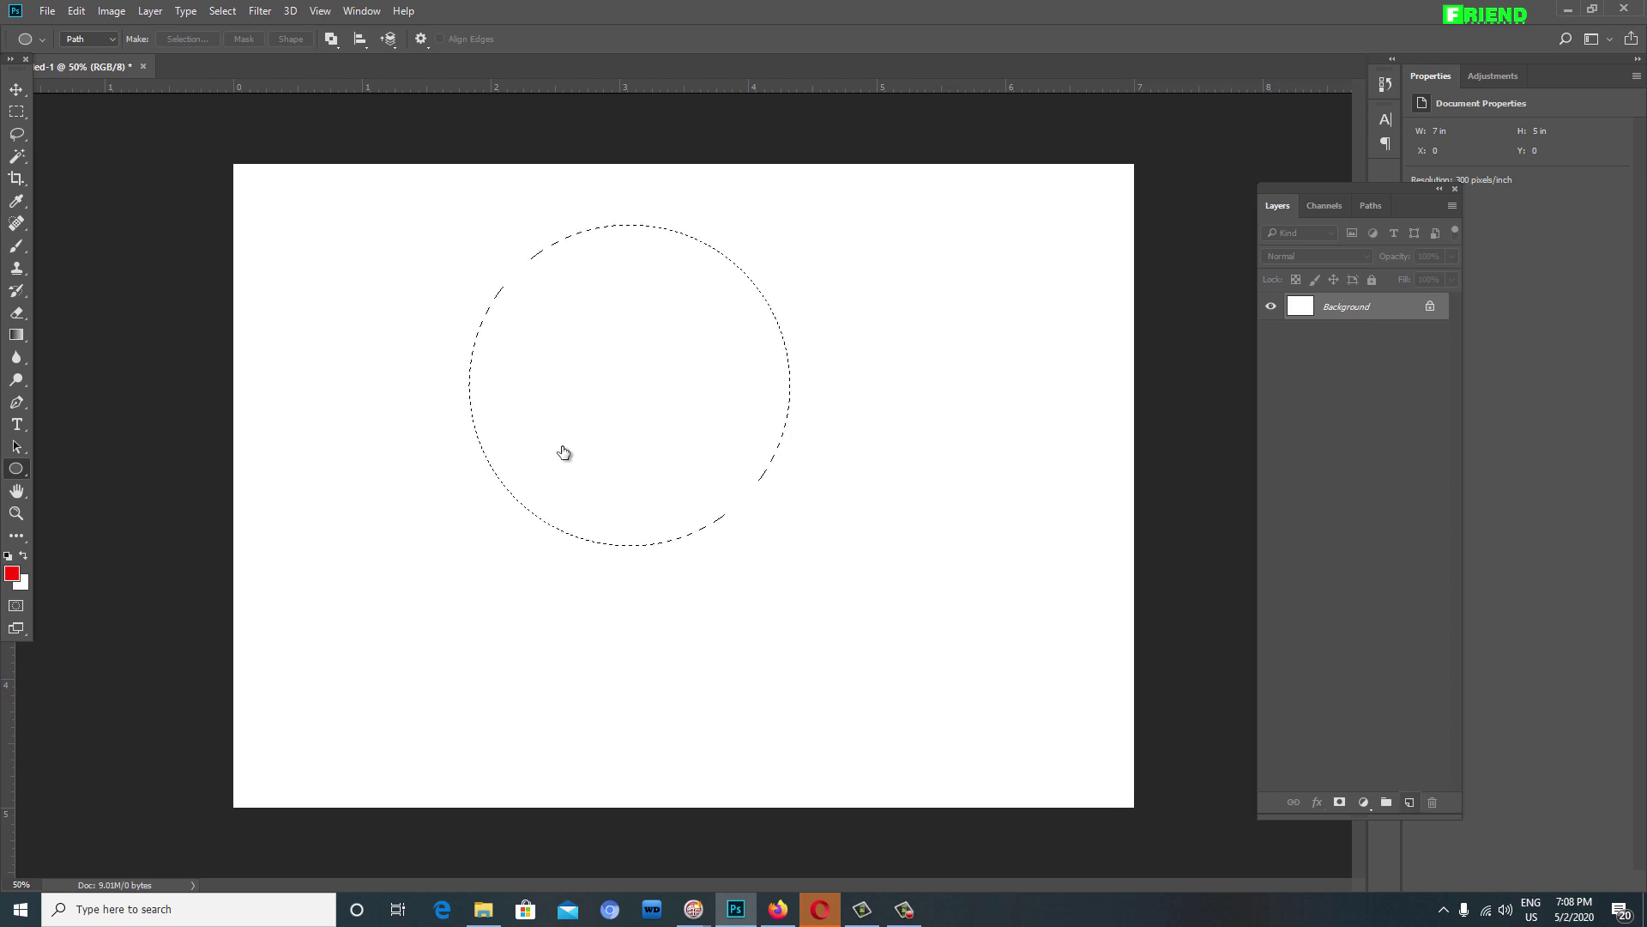
{"action": "key", "text": "ctrl+shift+alt+n"}
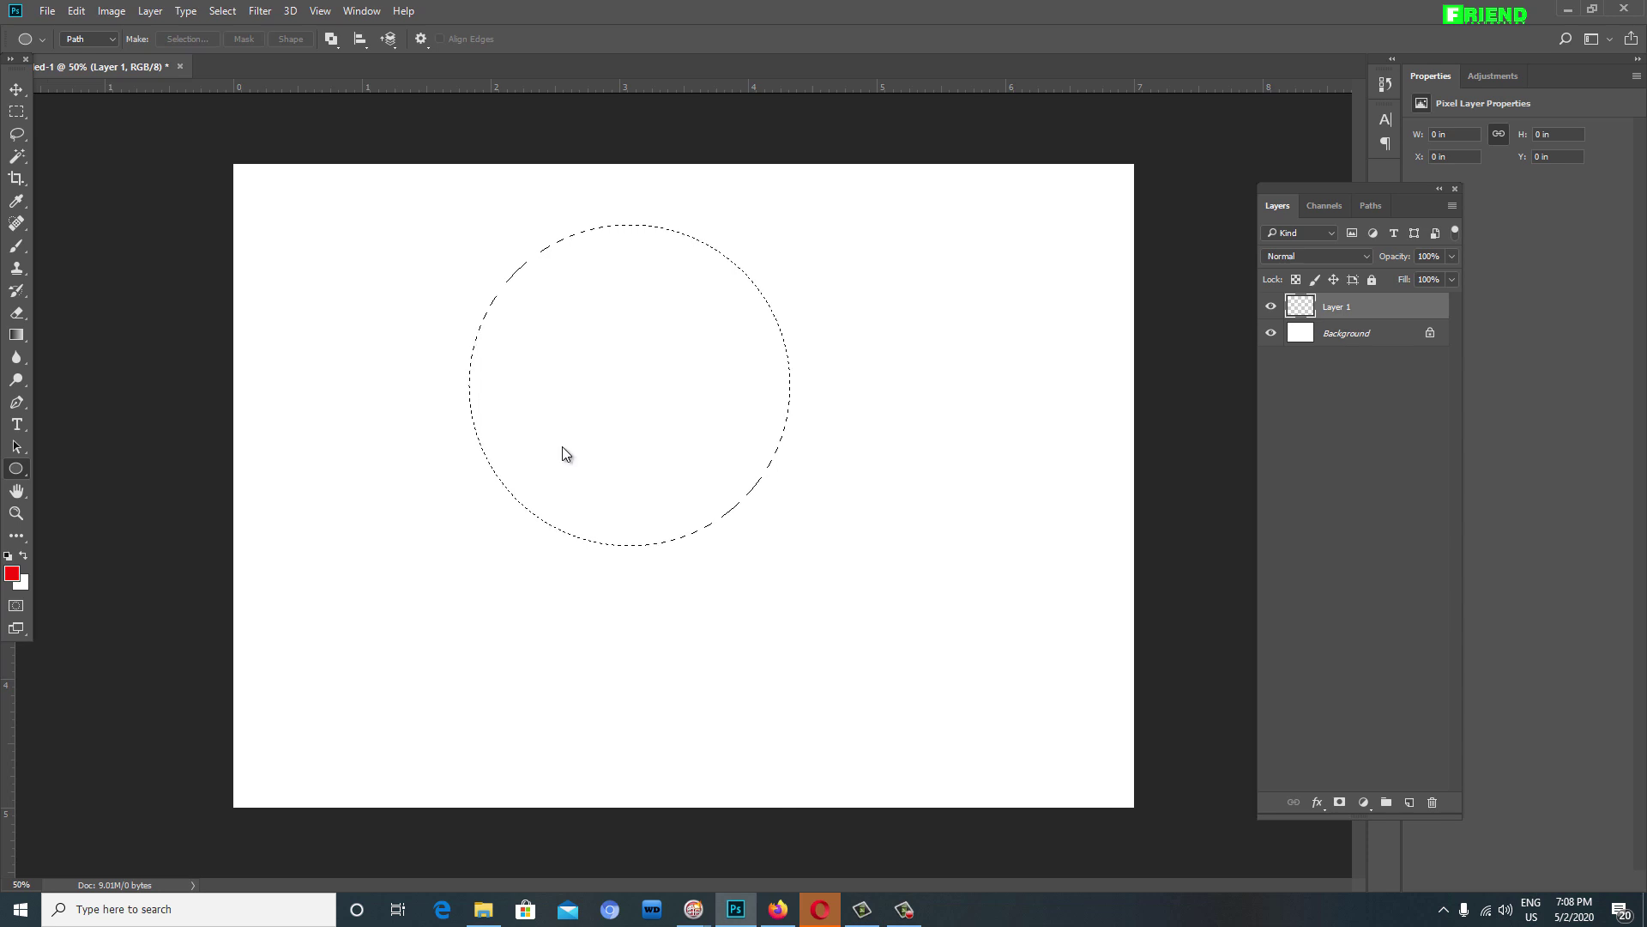
Step: In the Gradient Editor, add colour stops and set the 74% stop to 6cbc72
{"action": "key", "text": "g"}
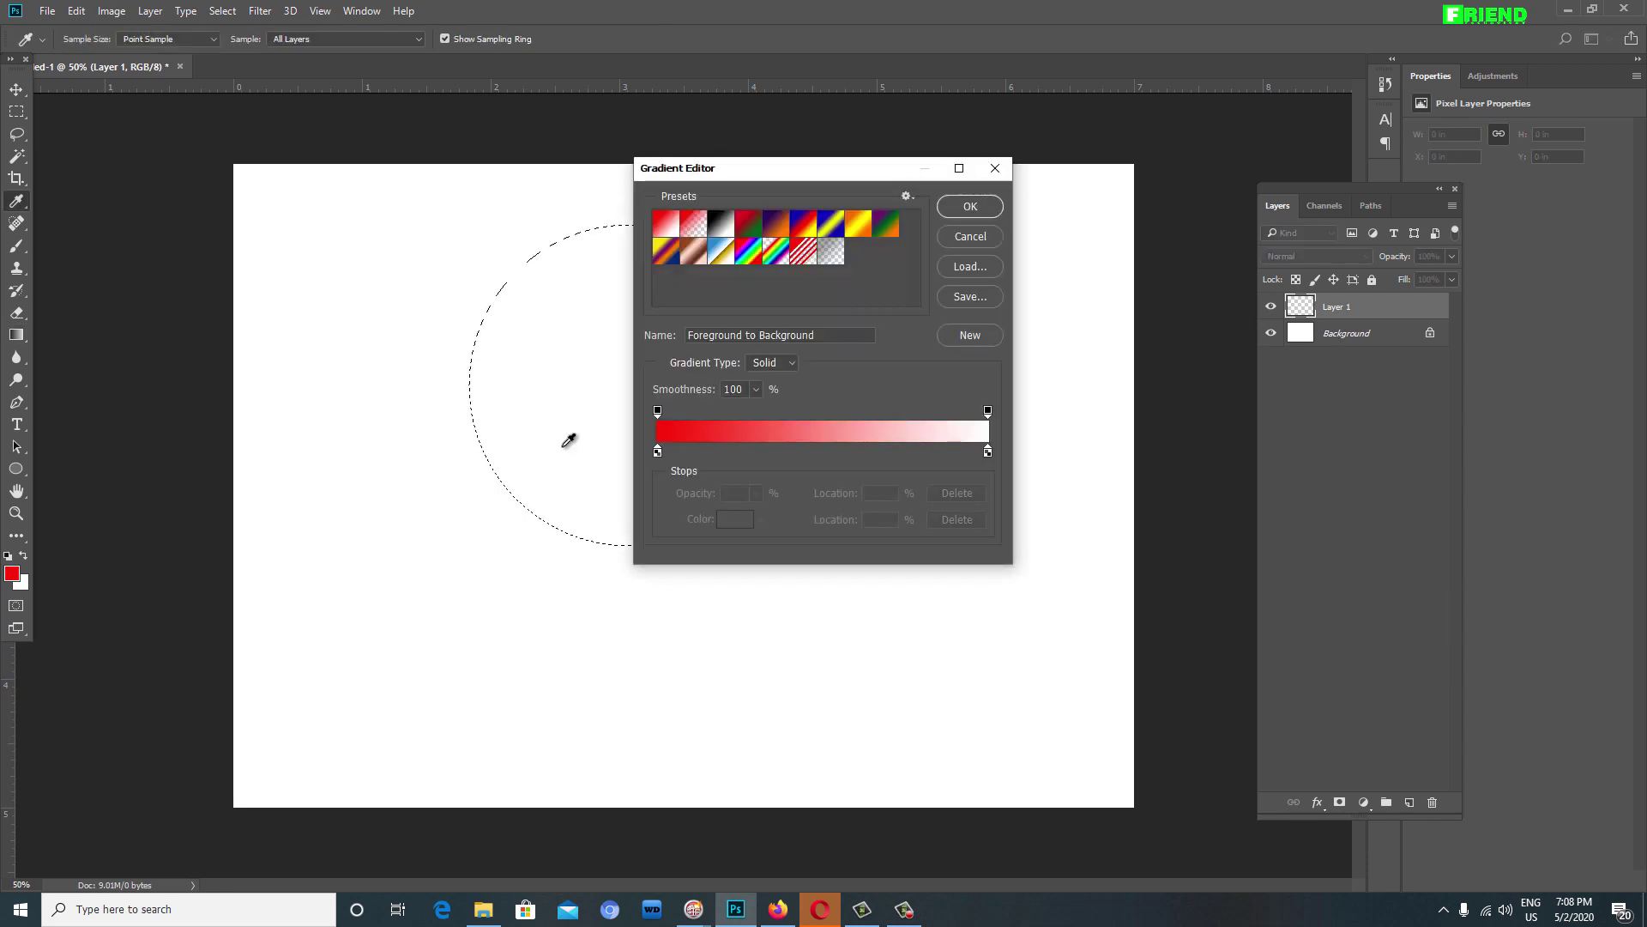
{"action": "left_click", "coordinate": [567, 453]}
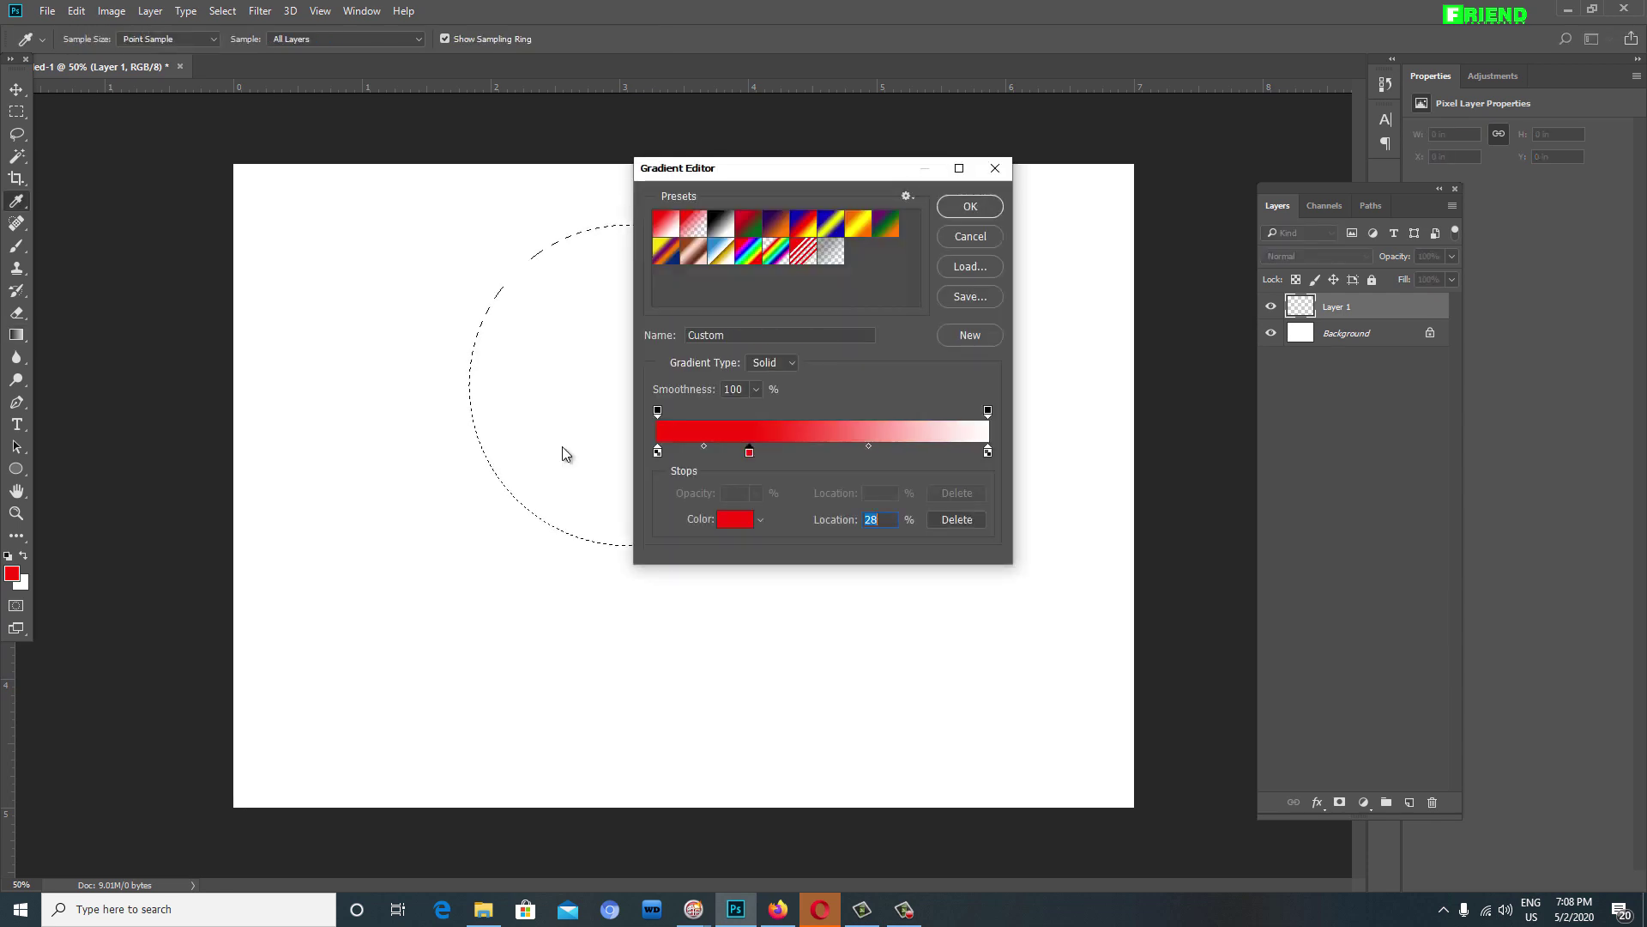
{"action": "left_click", "coordinate": [795, 450]}
{"action": "left_click", "coordinate": [845, 449]}
{"action": "left_click", "coordinate": [902, 449]}
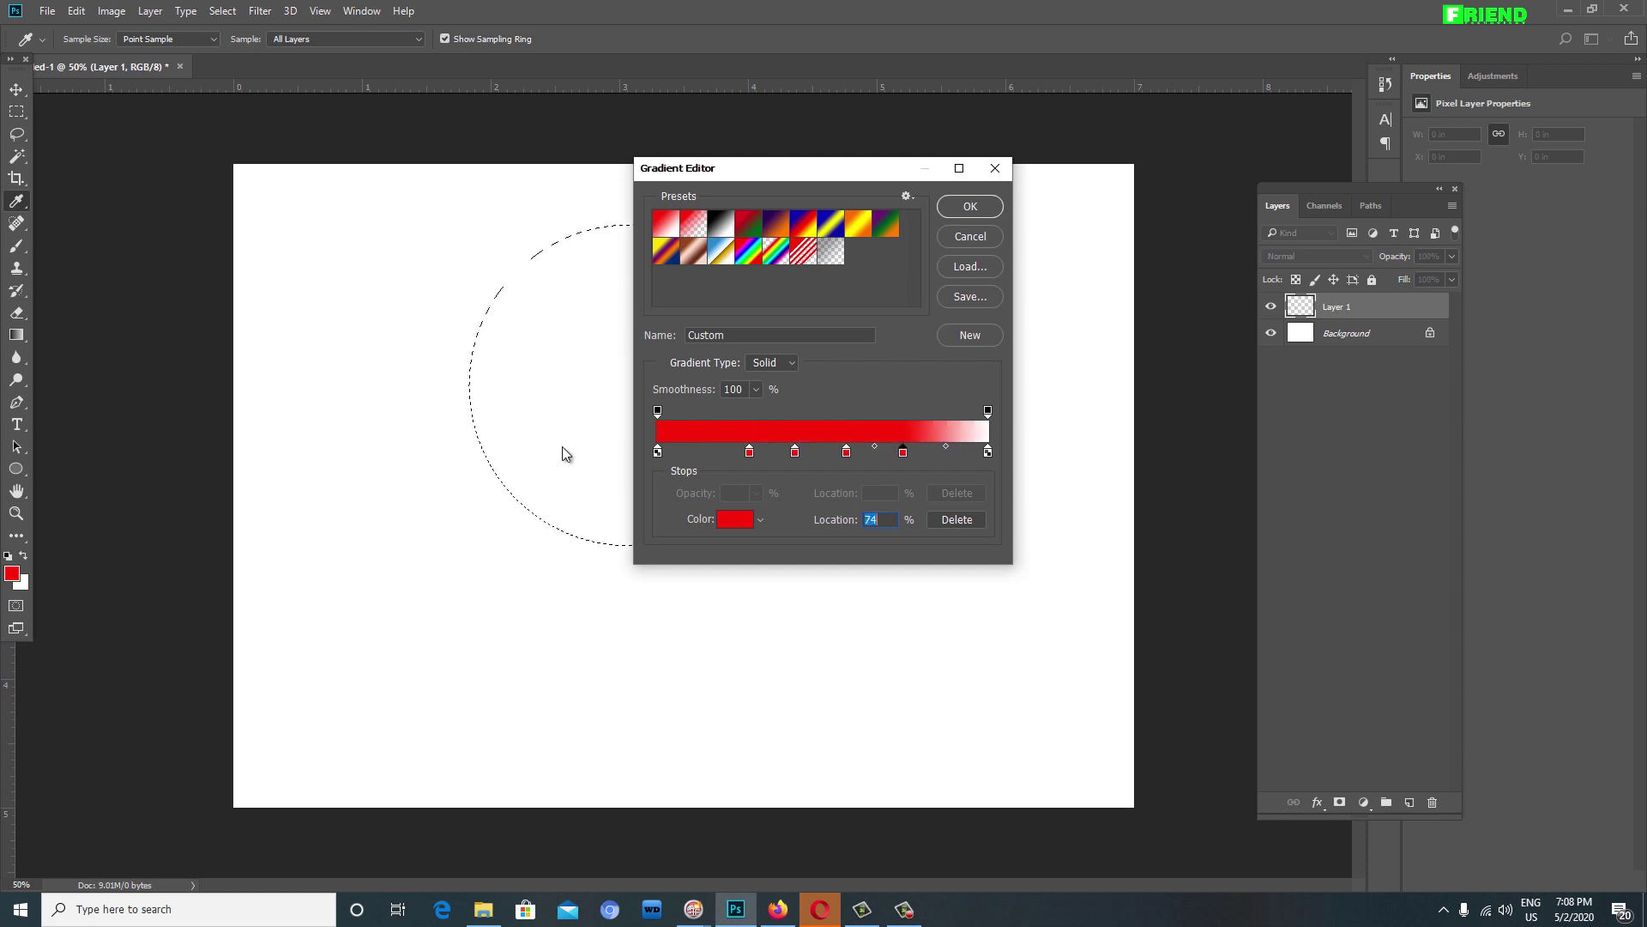
{"action": "double_click", "coordinate": [903, 451]}
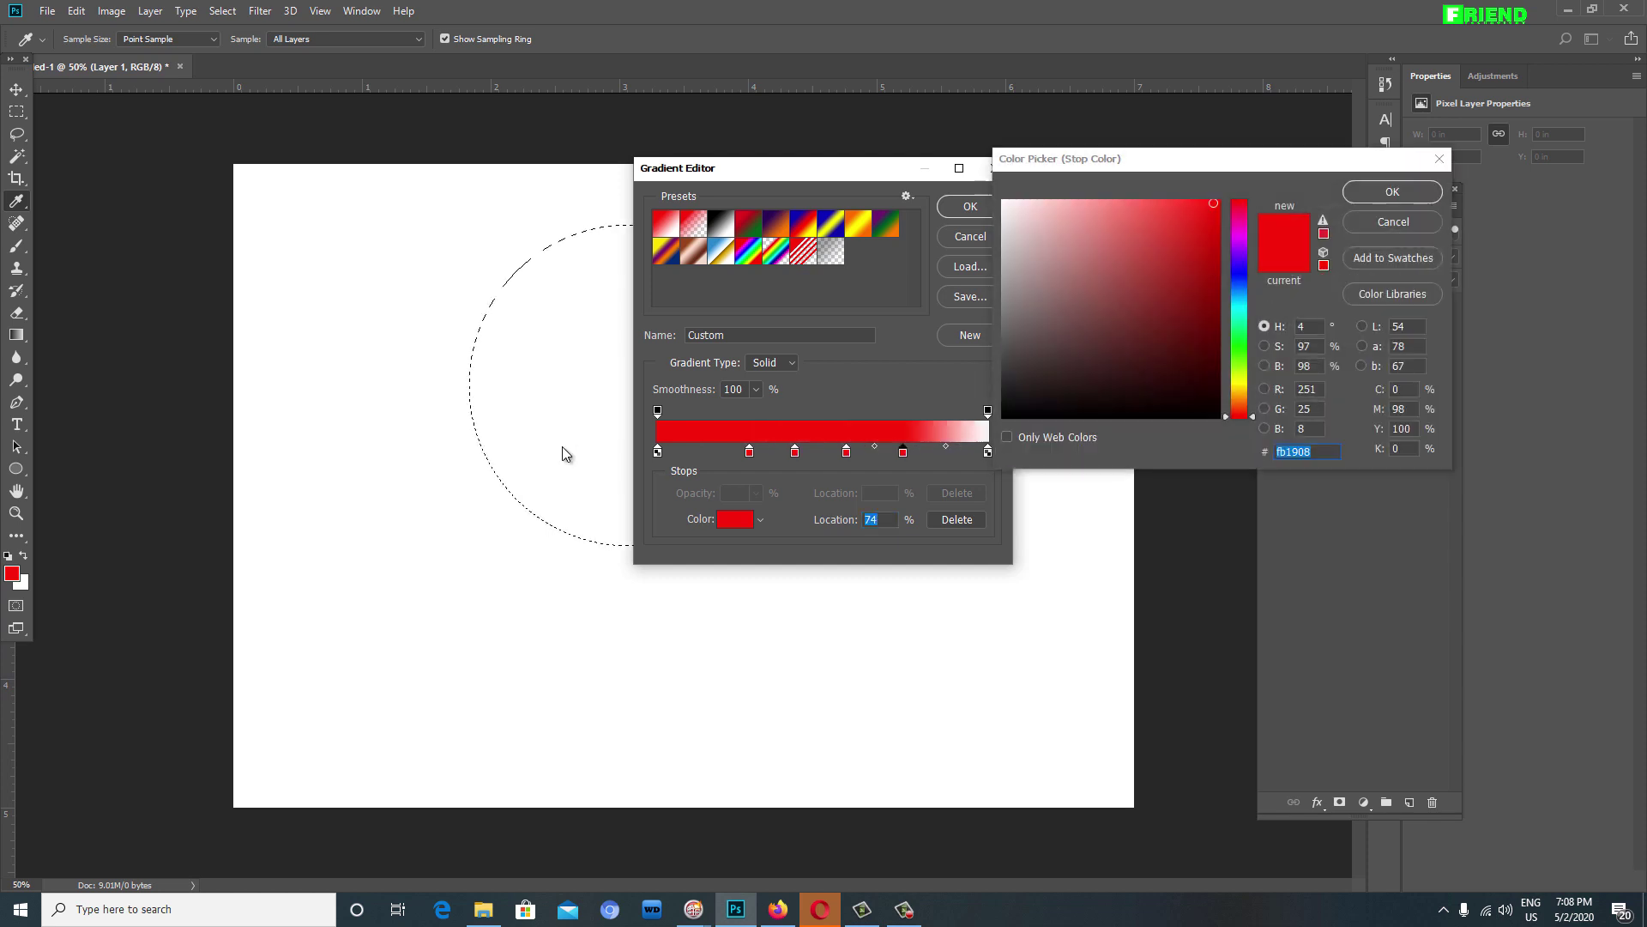
{"action": "left_click", "coordinate": [1094, 256]}
{"action": "type", "text": "6cbc72"}
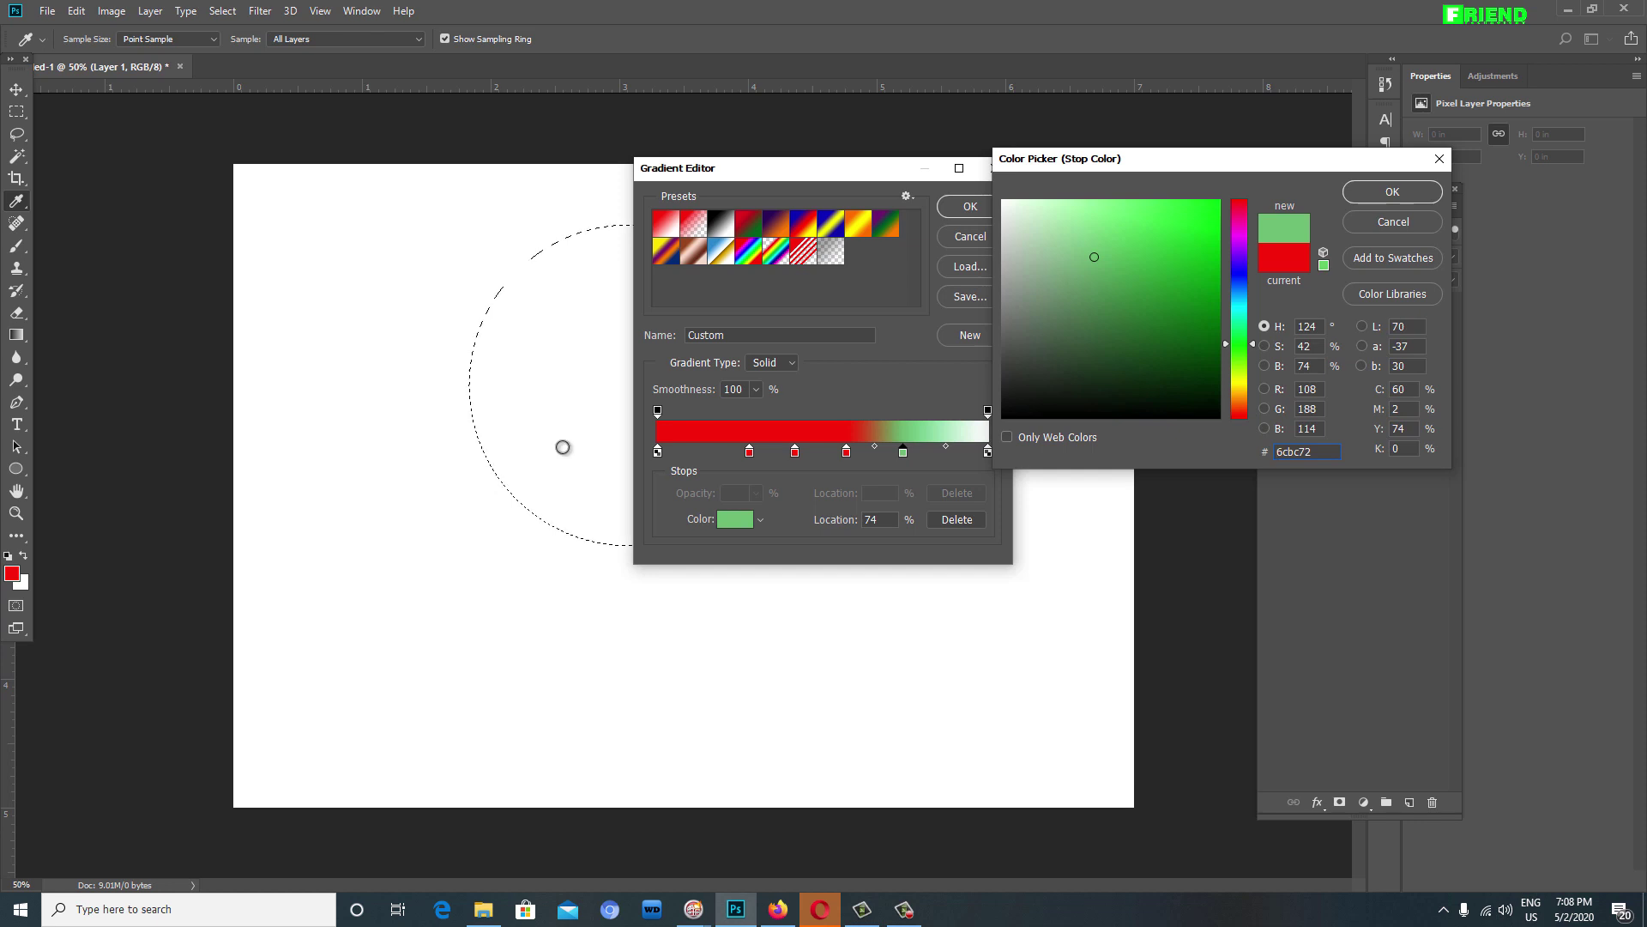
{"action": "key", "text": "Return"}
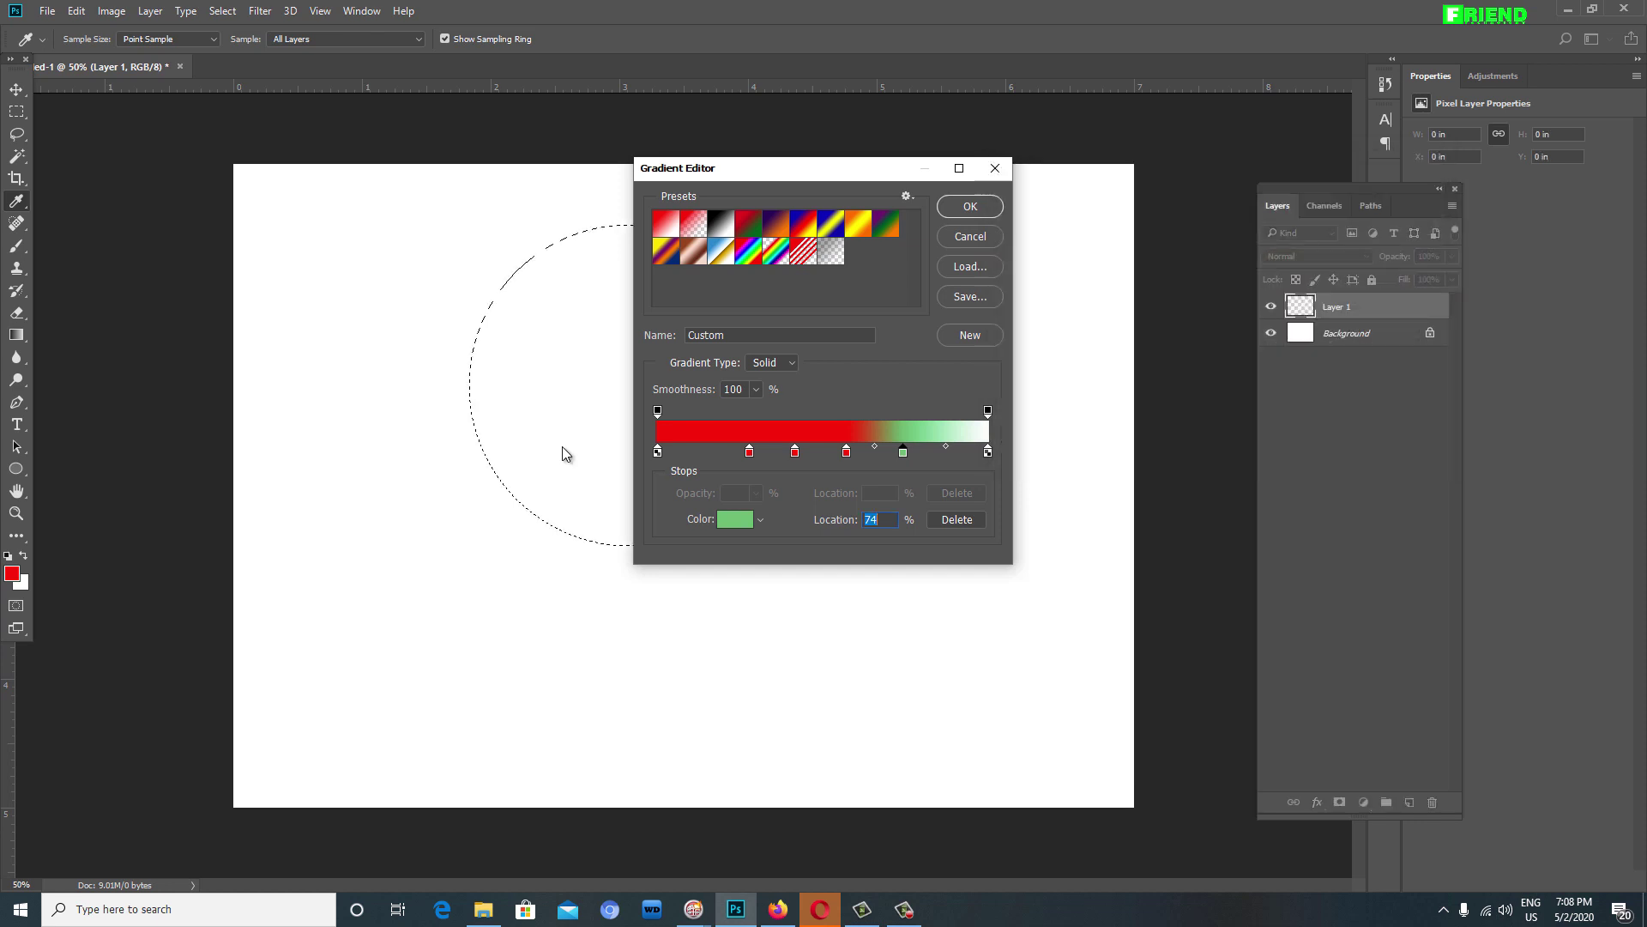
Step: Delete the extra stops, leaving a red start stop and a dff208 yellow-green end stop
{"action": "key", "text": "Delete"}
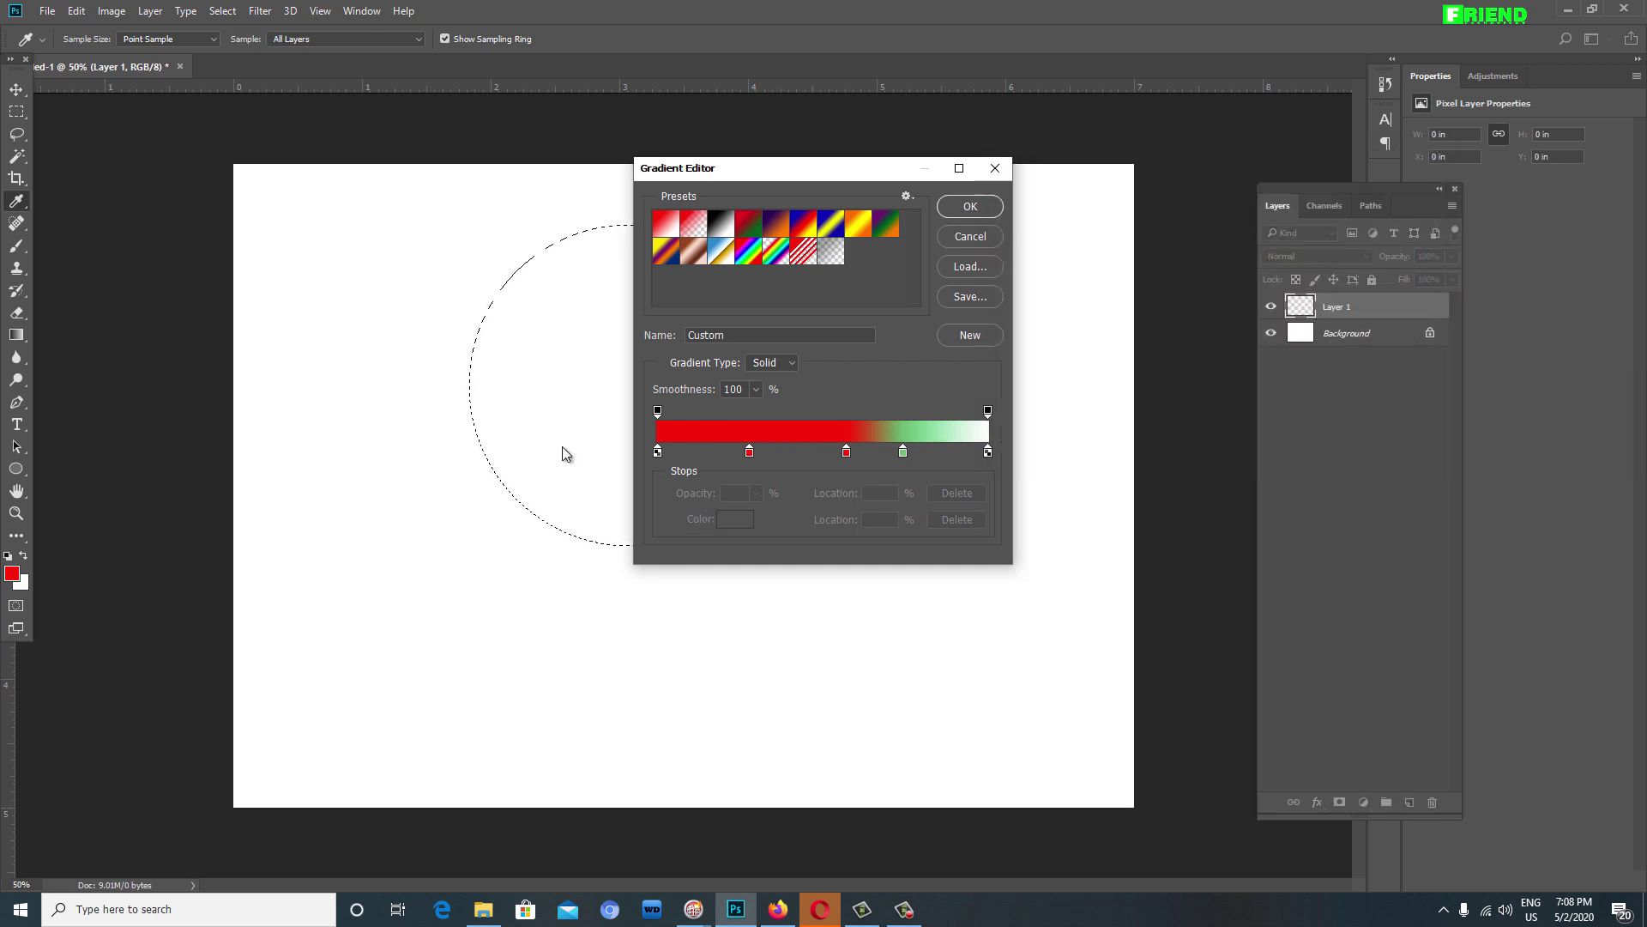
{"action": "key", "text": "Delete"}
{"action": "key", "text": "Delete"}
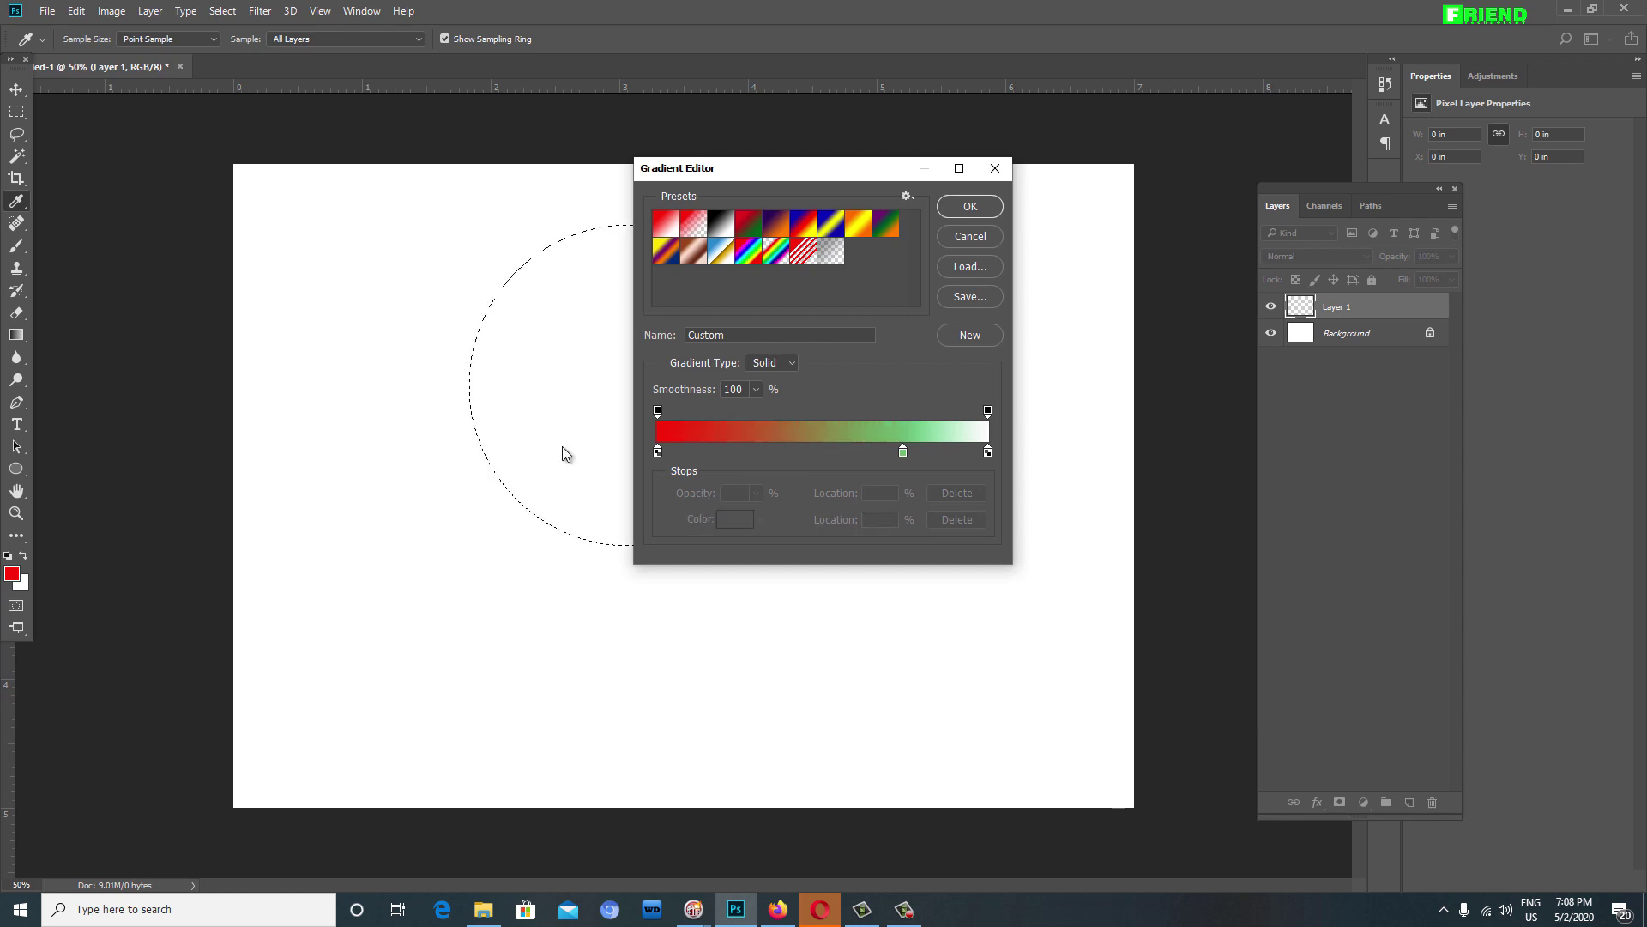
{"action": "key", "text": "Delete"}
{"action": "left_click", "coordinate": [657, 451]}
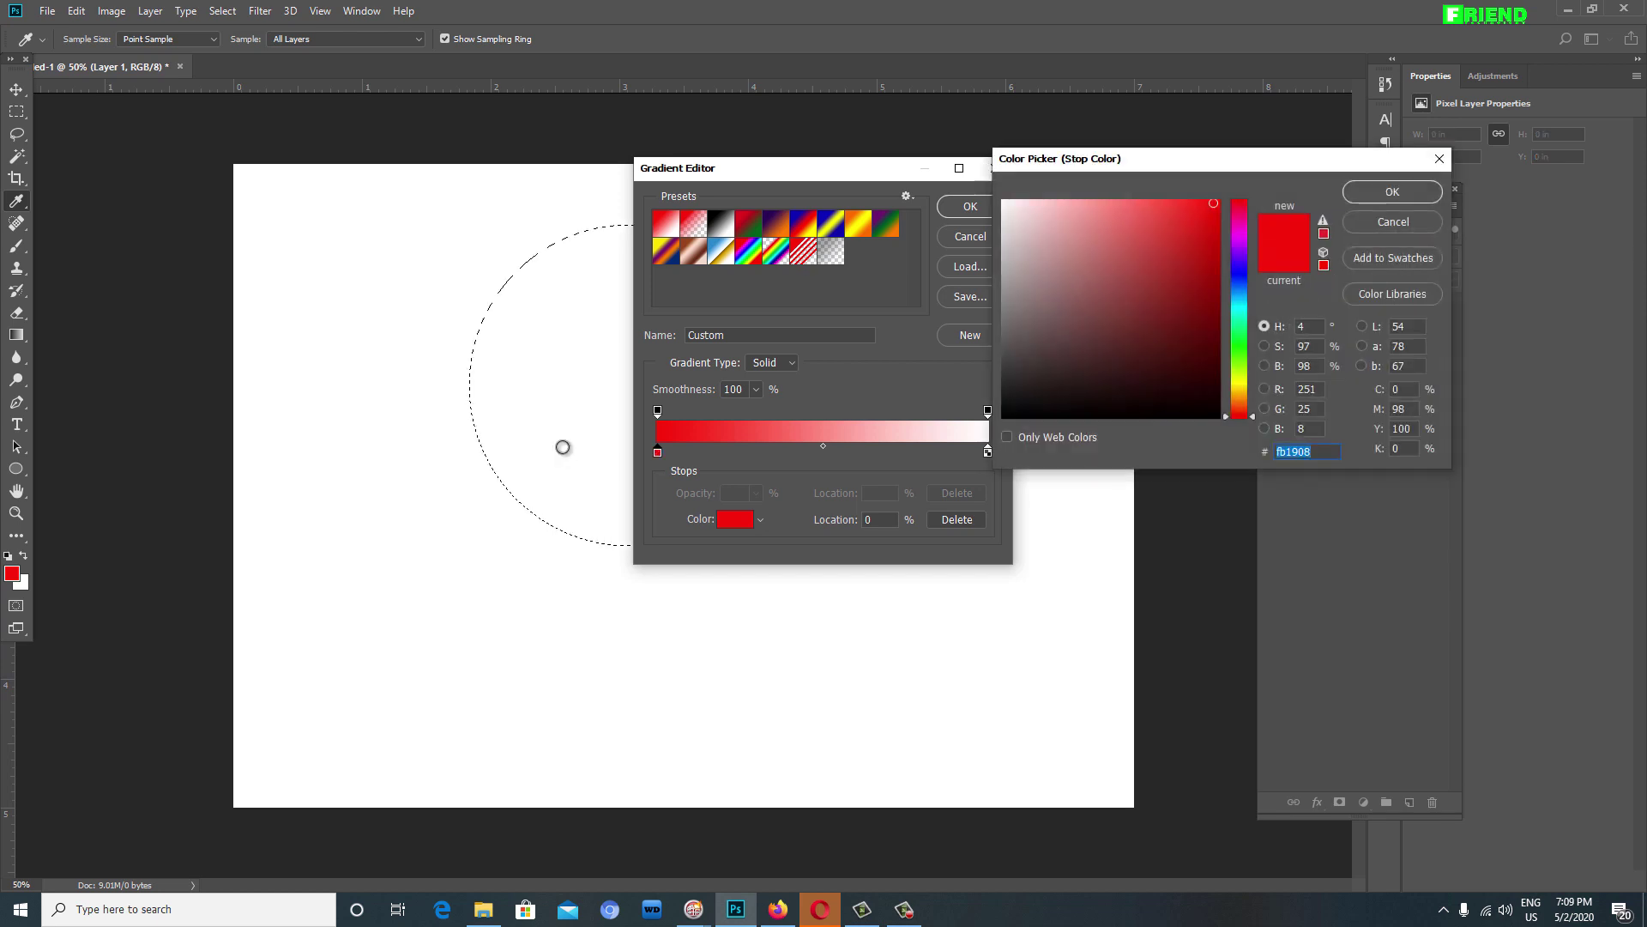
{"action": "key", "text": "Return"}
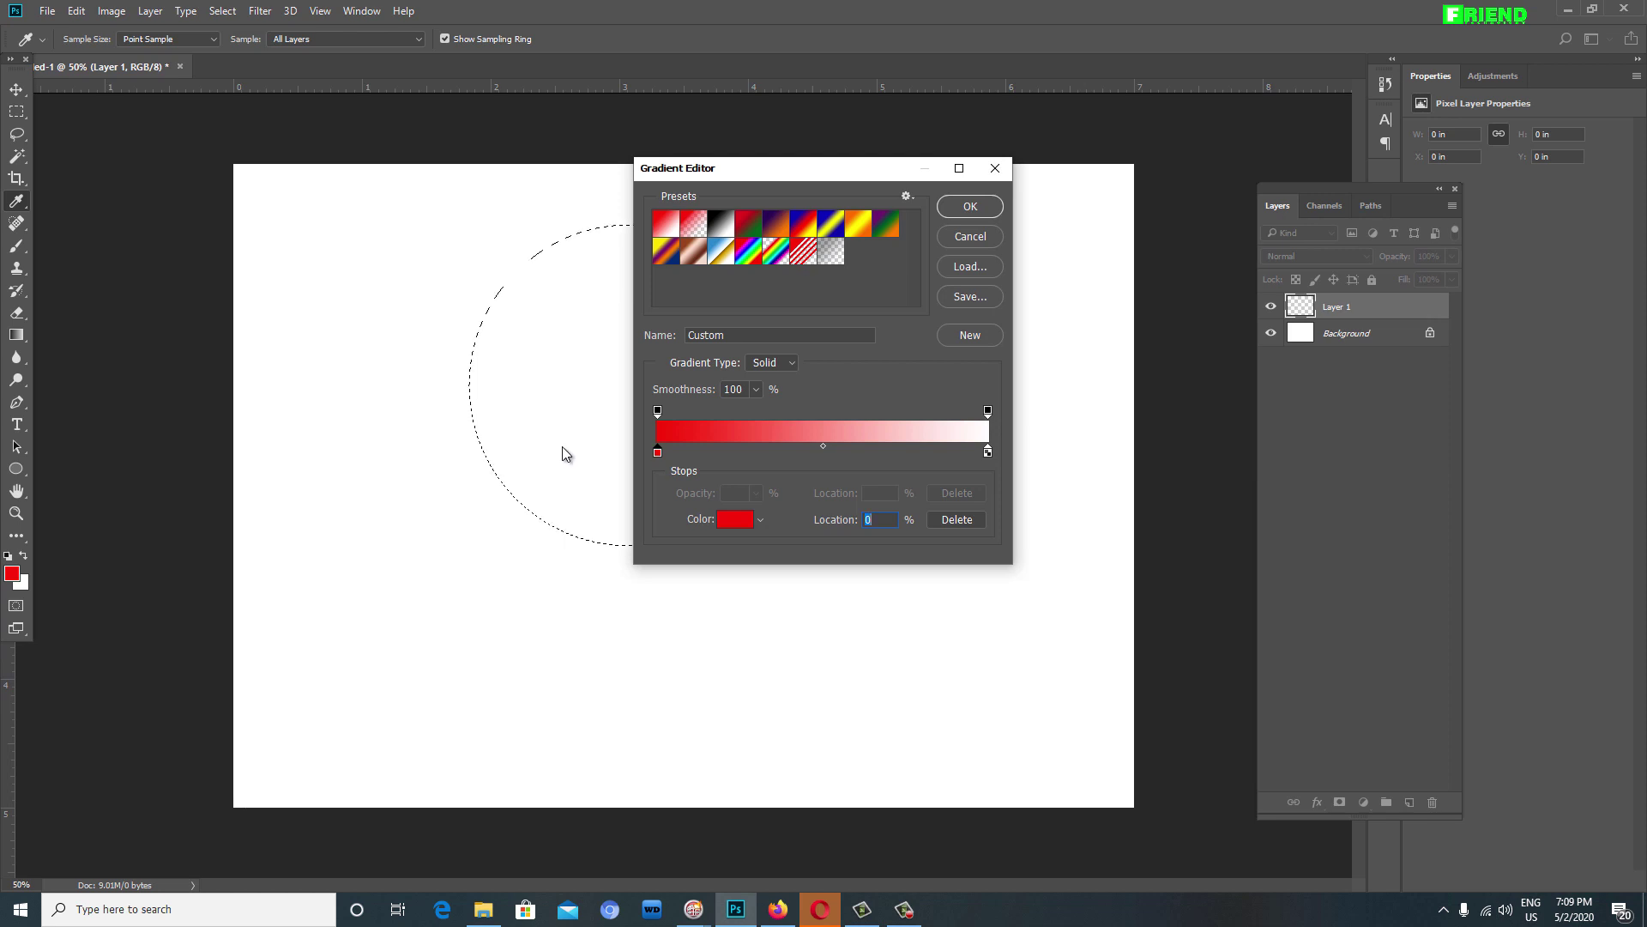
{"action": "key", "text": "Tab"}
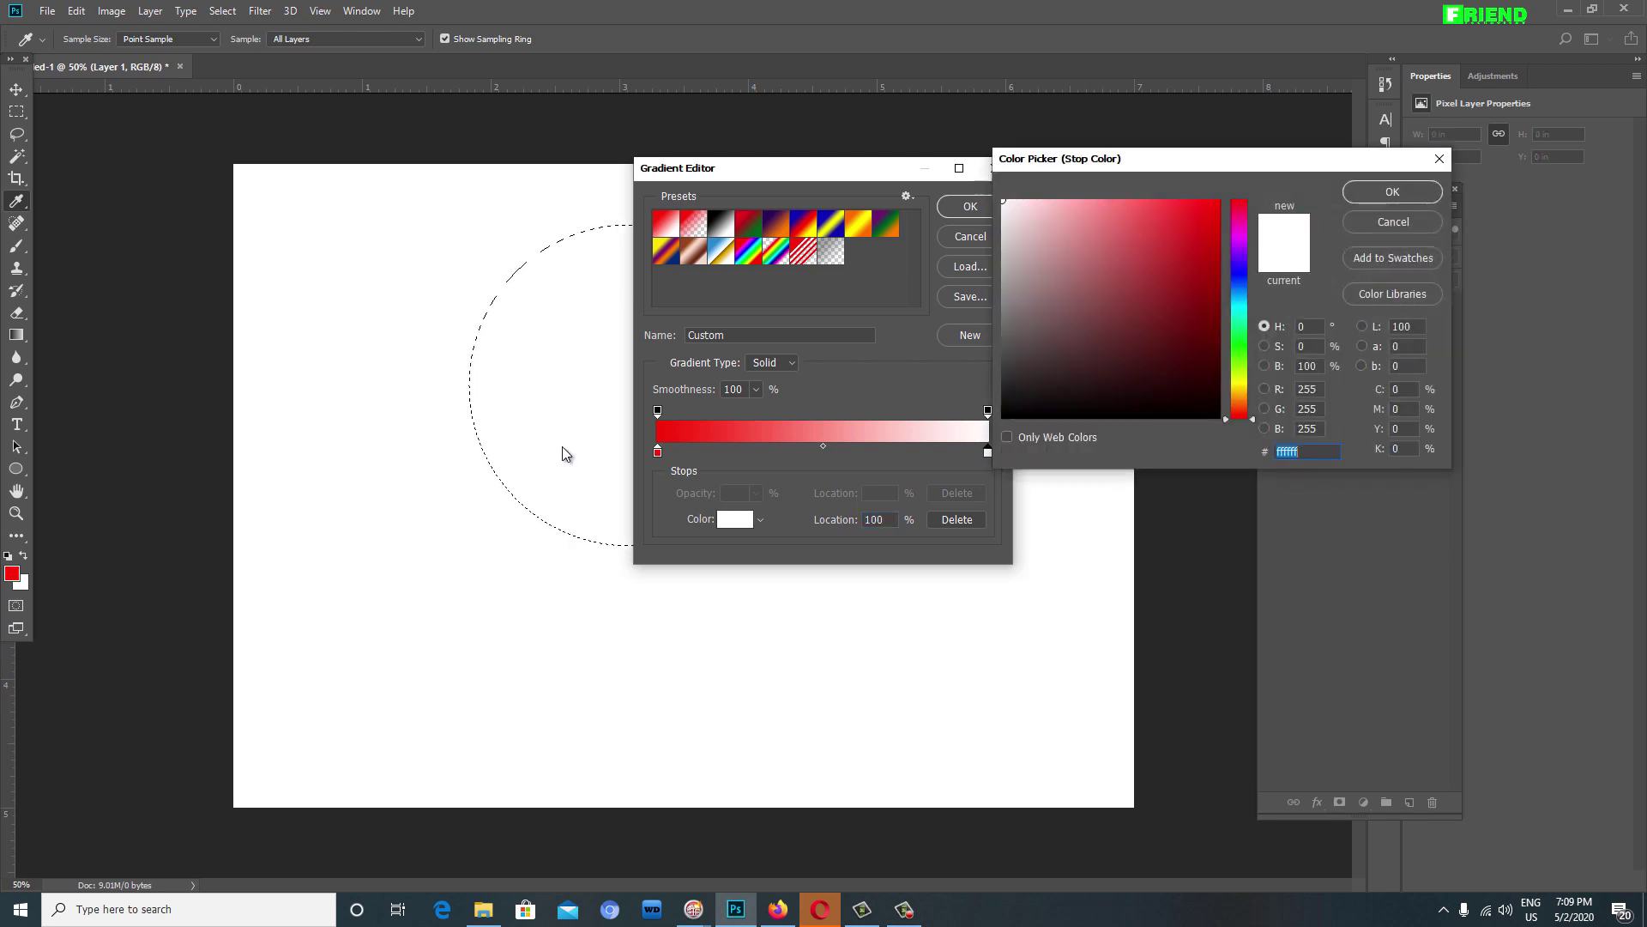
{"action": "type", "text": "dff208"}
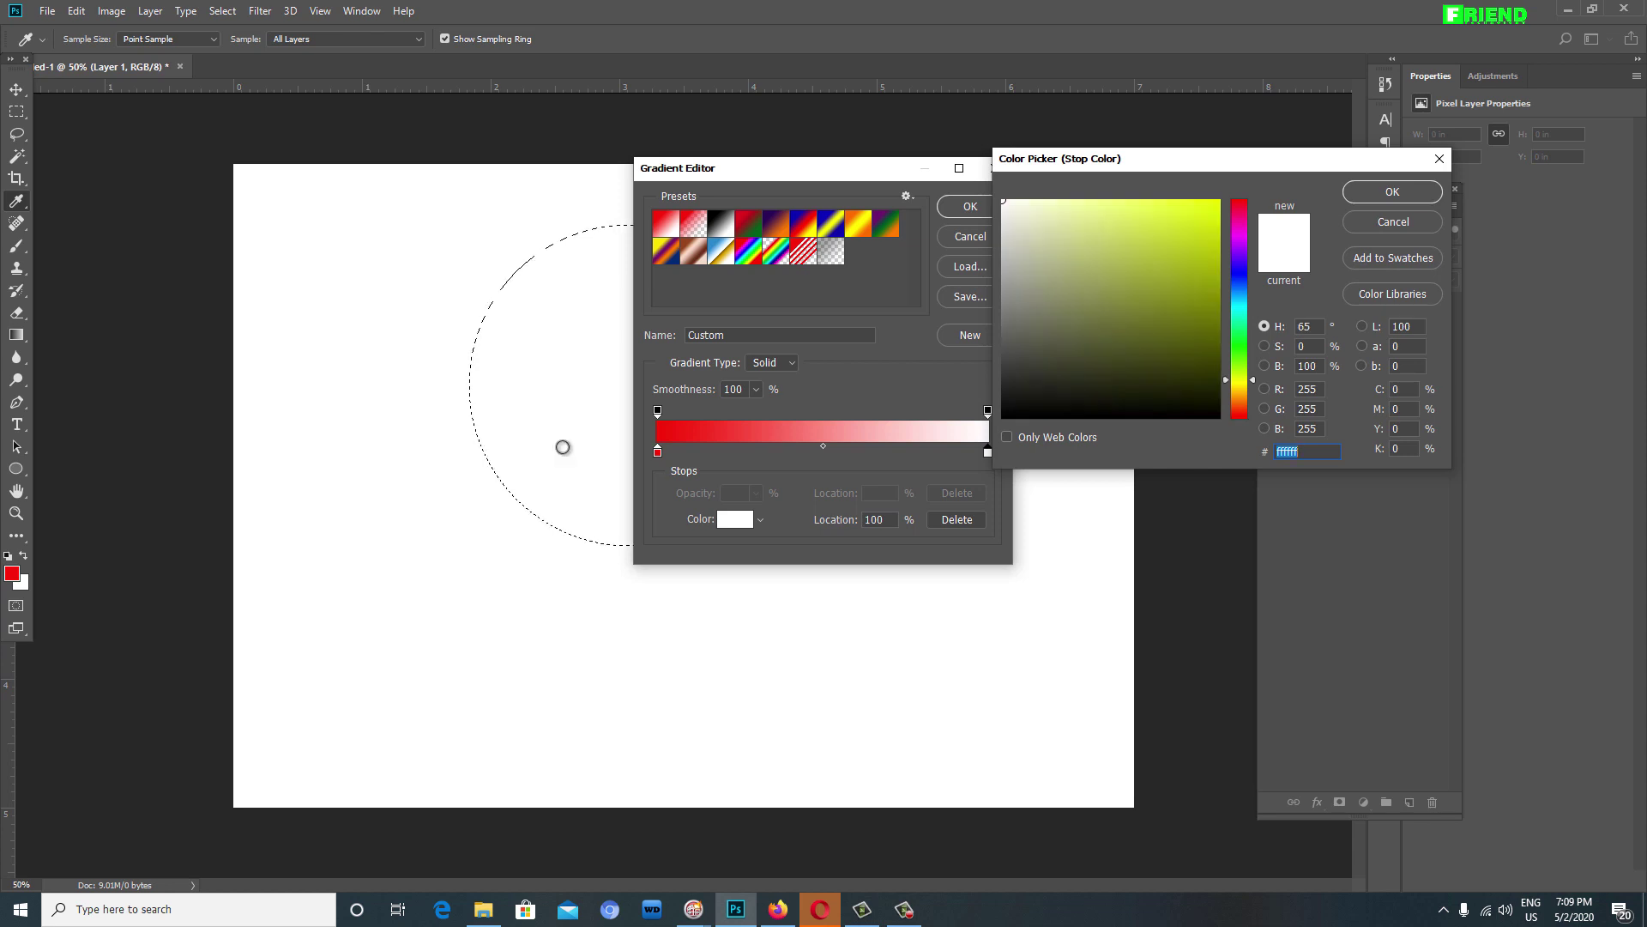
{"action": "key", "text": "Return"}
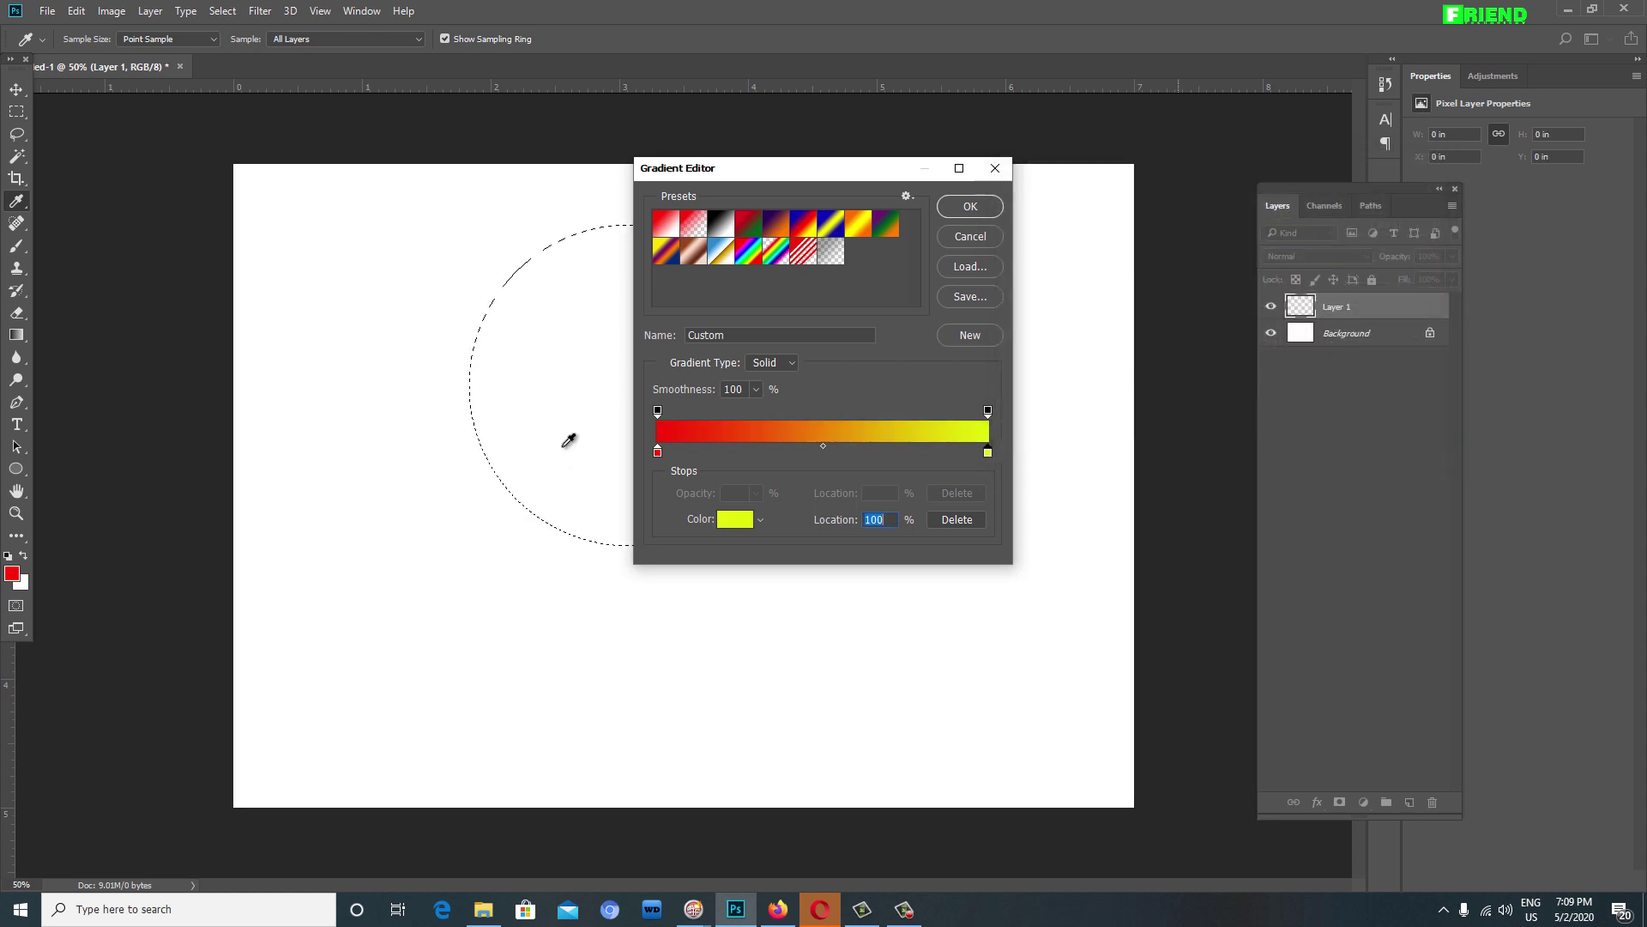
{"action": "key", "text": "Return"}
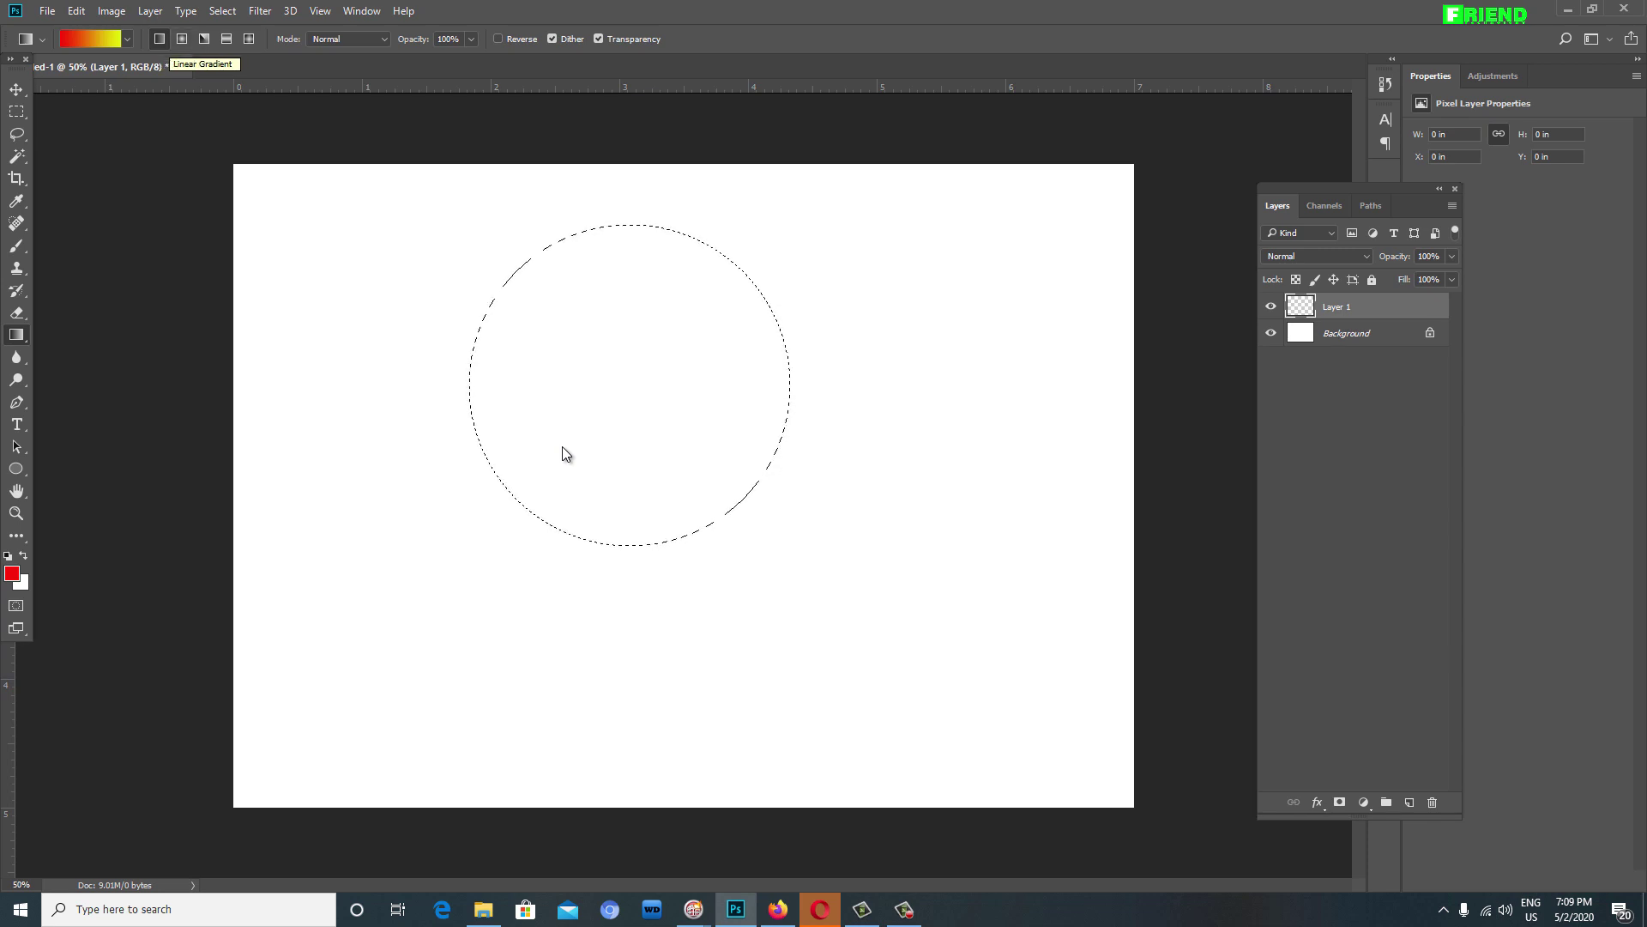
Step: Test linear, radial and angle gradient fills inside the circle selection
{"action": "left_click_drag", "start_coordinate": [478, 301], "coordinate": [754, 467]}
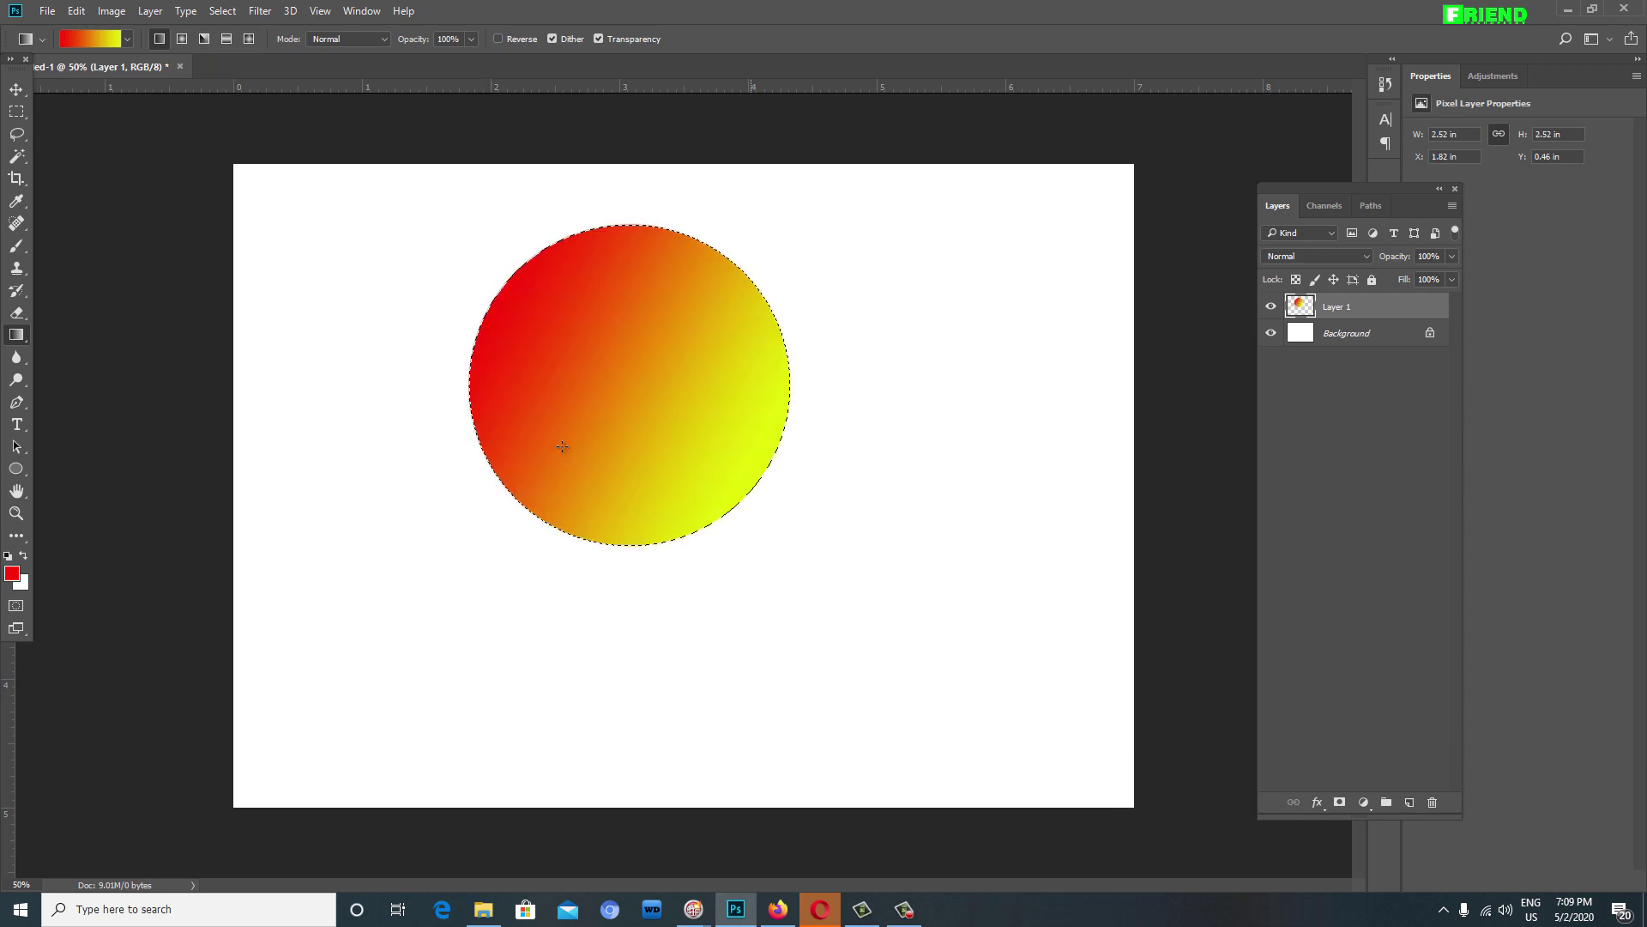
{"action": "key", "text": "ctrl+z"}
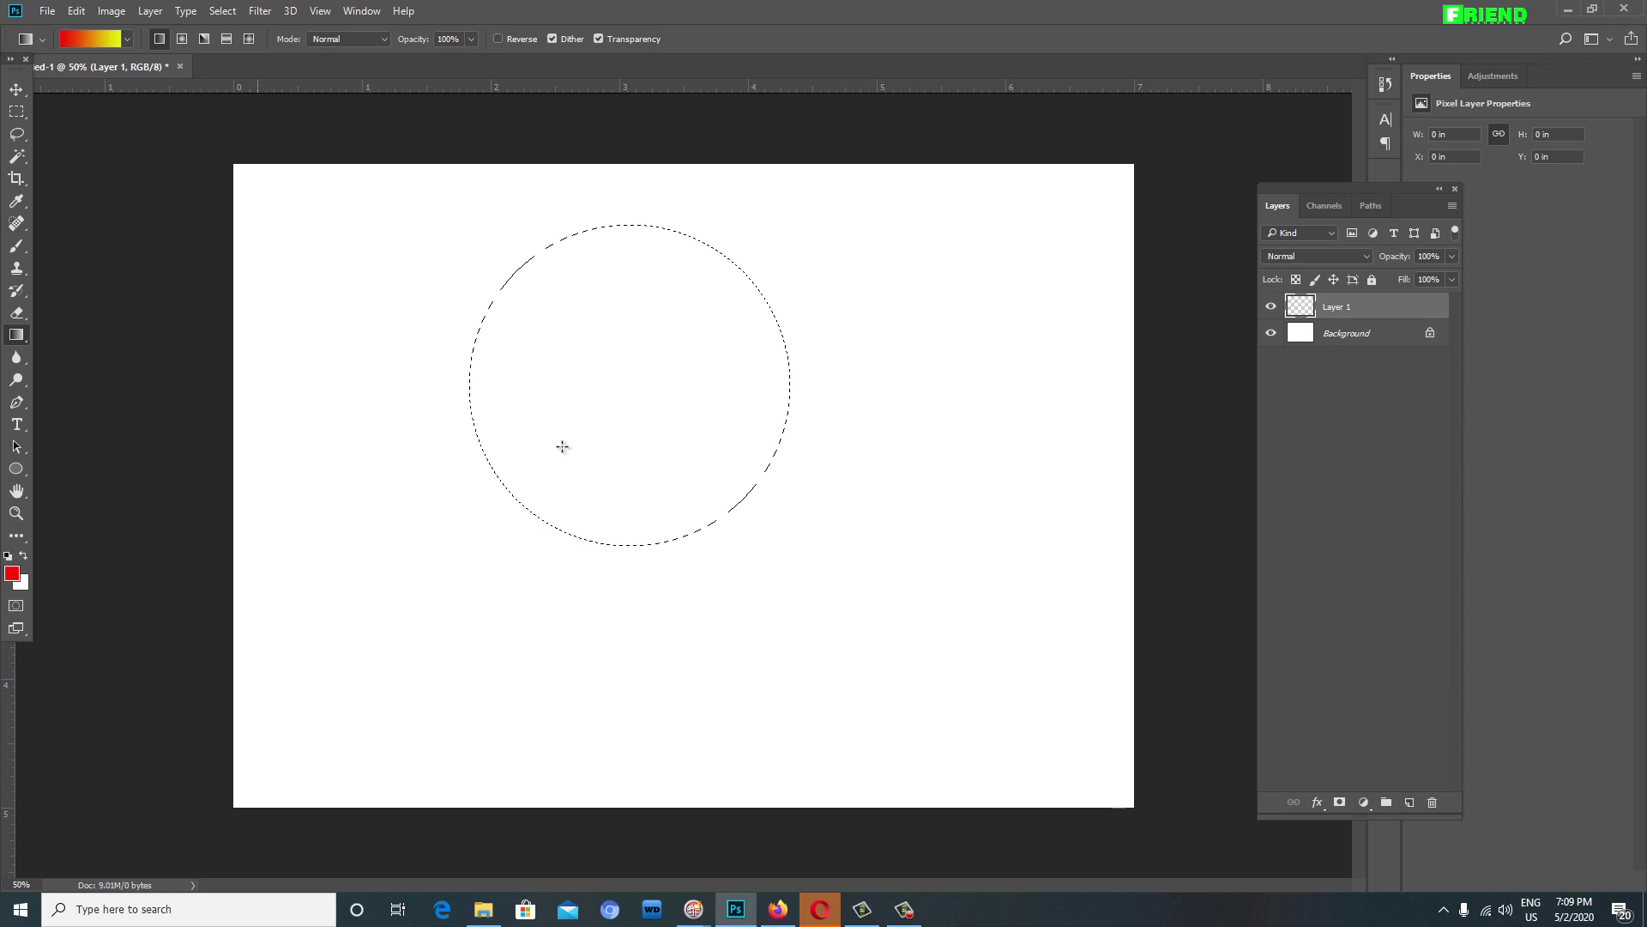
{"action": "left_click", "coordinate": [182, 38]}
{"action": "left_click_drag", "start_coordinate": [489, 301], "coordinate": [703, 430]}
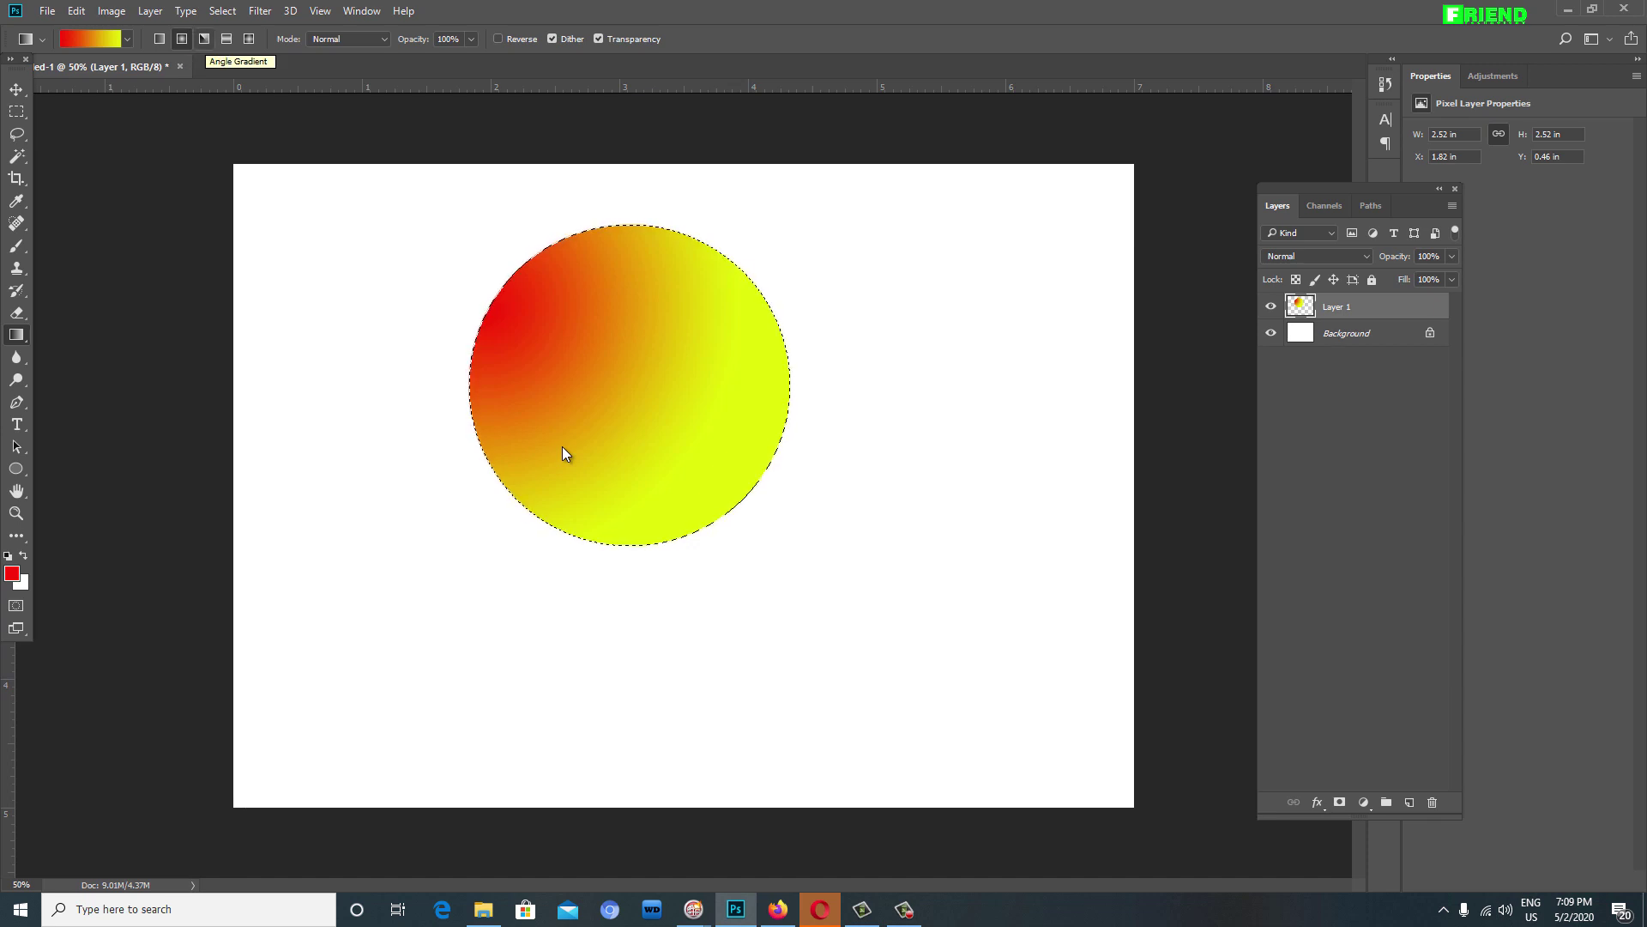
{"action": "left_click_drag", "start_coordinate": [502, 292], "coordinate": [741, 461]}
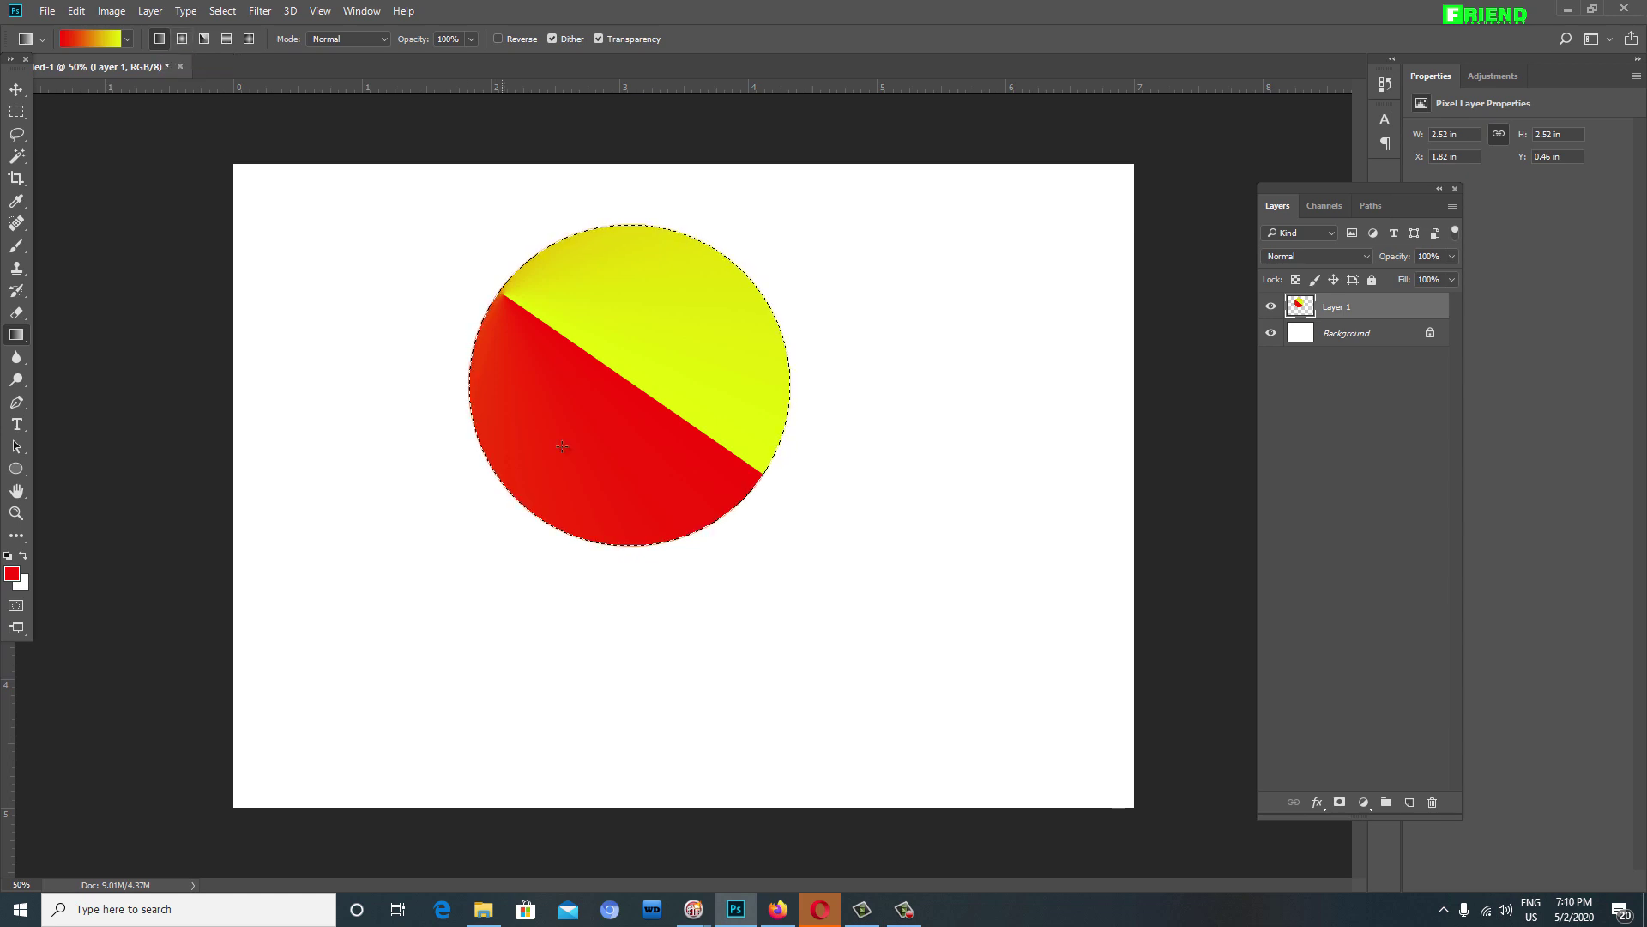
Step: Fill the circle with a diagonal linear red-to-yellow gradient and deselect
{"action": "left_click_drag", "start_coordinate": [506, 279], "coordinate": [700, 423]}
{"action": "left_click_drag", "start_coordinate": [562, 446], "coordinate": [562, 446]}
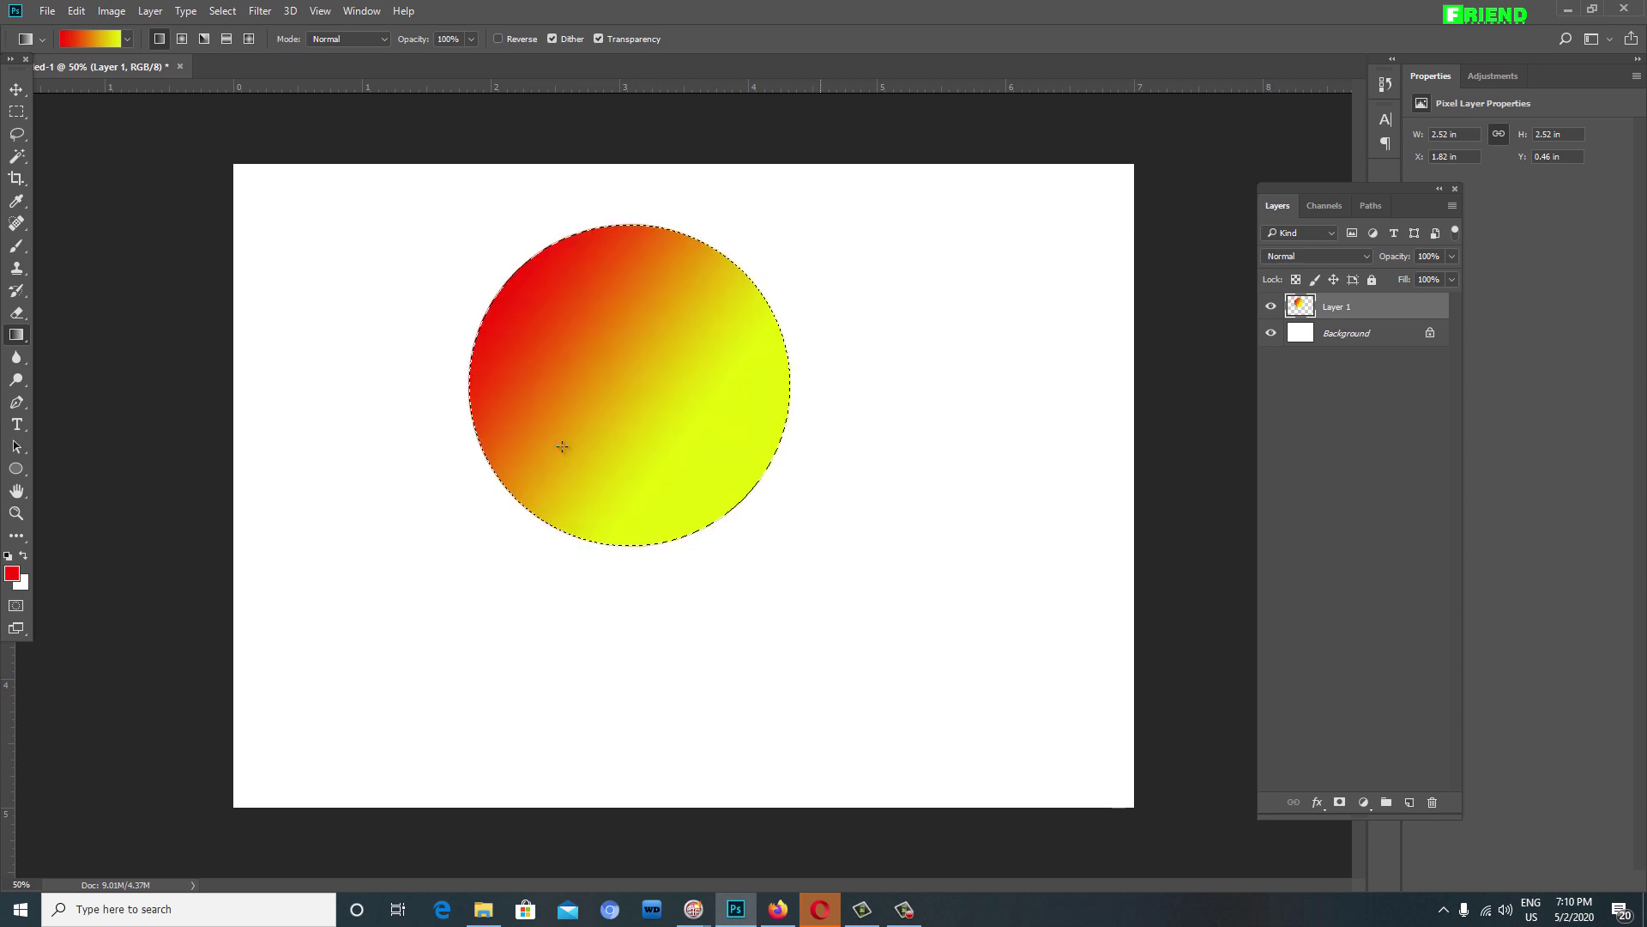
{"action": "key", "text": "ctrl+d"}
Step: Move the gradient circle down and to the right
{"action": "key", "text": "v"}
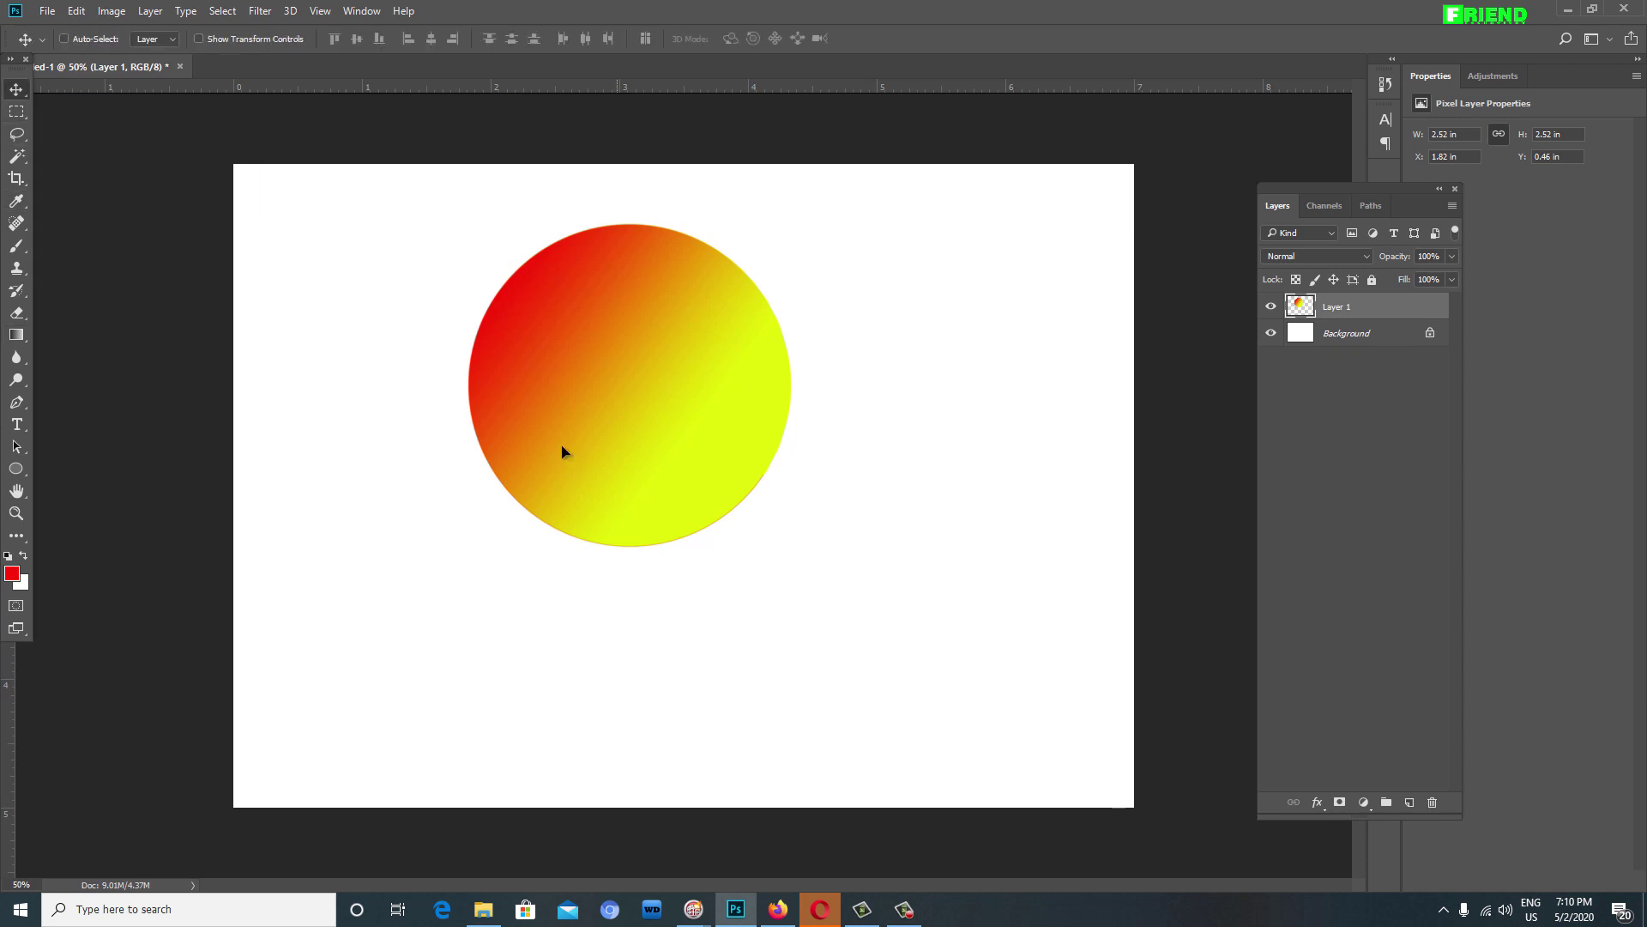
{"action": "left_click_drag", "start_coordinate": [562, 453], "coordinate": [714, 749]}
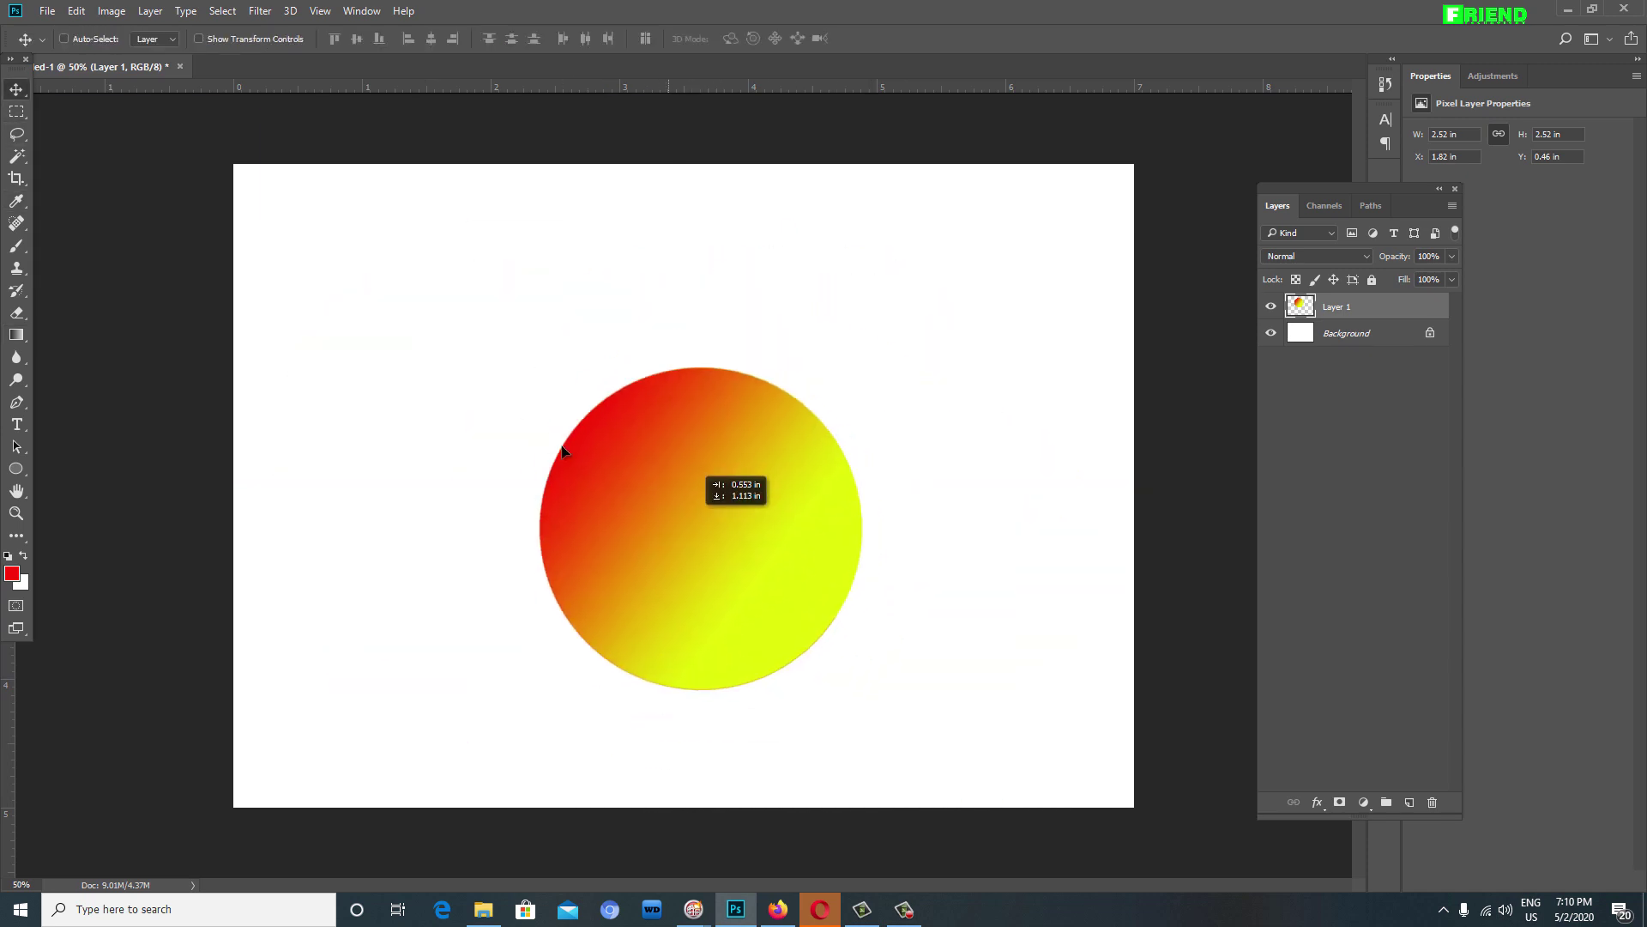
{"action": "left_click_drag", "start_coordinate": [562, 452], "coordinate": [566, 456]}
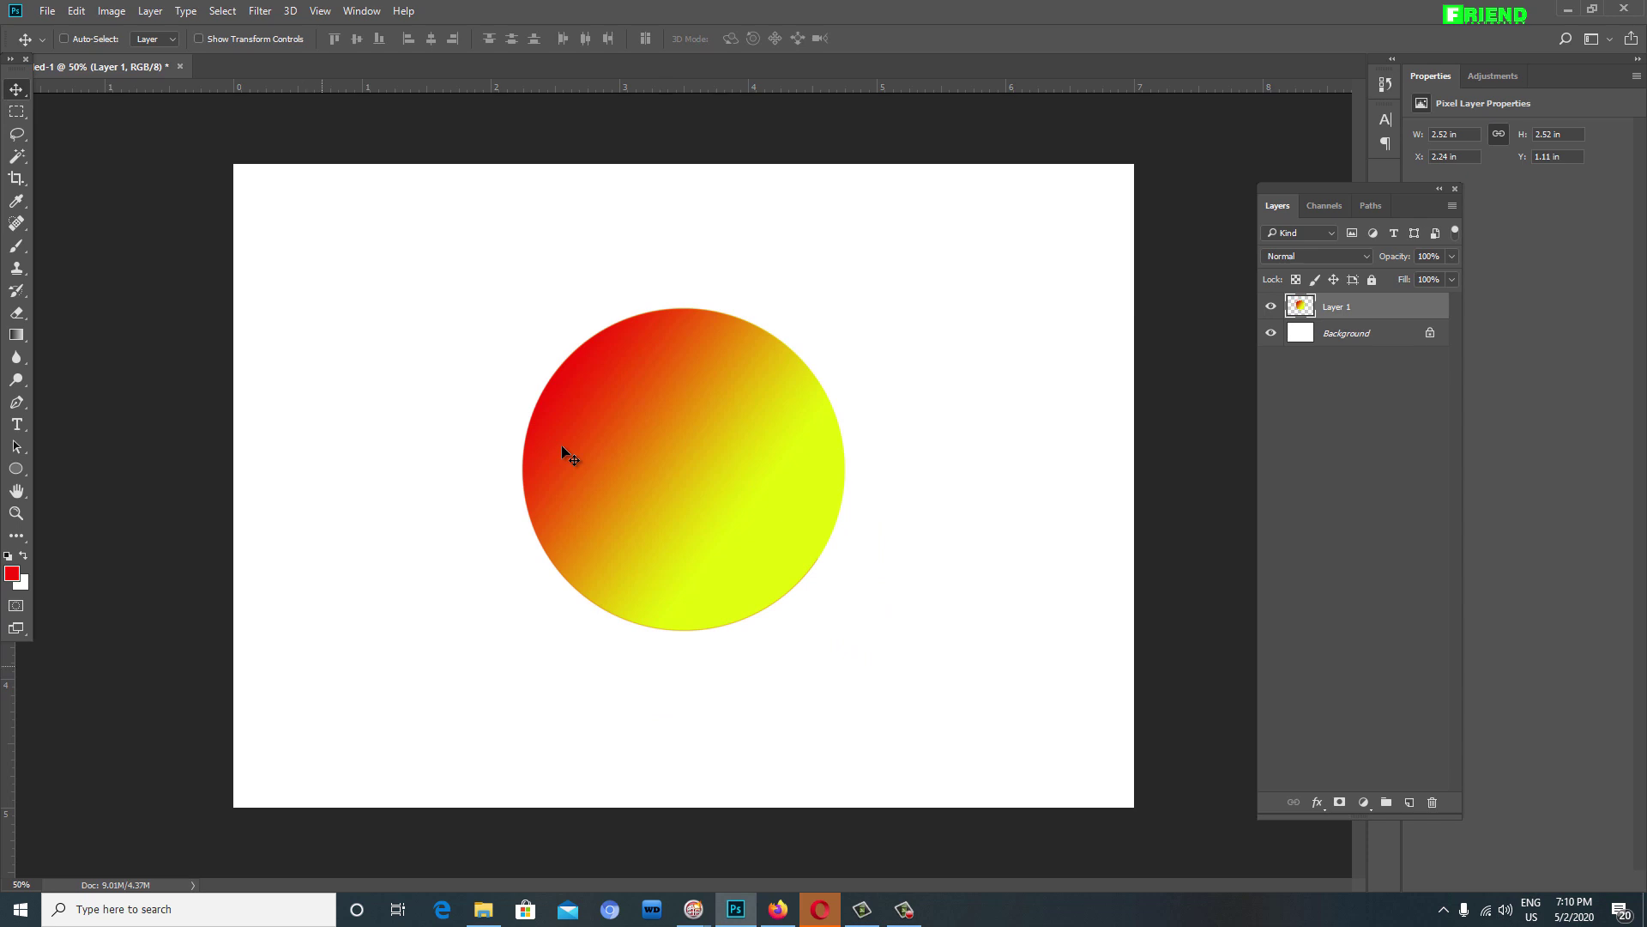
Step: Draw a small circle path at upper left and convert it into a selection
{"action": "key", "text": "u"}
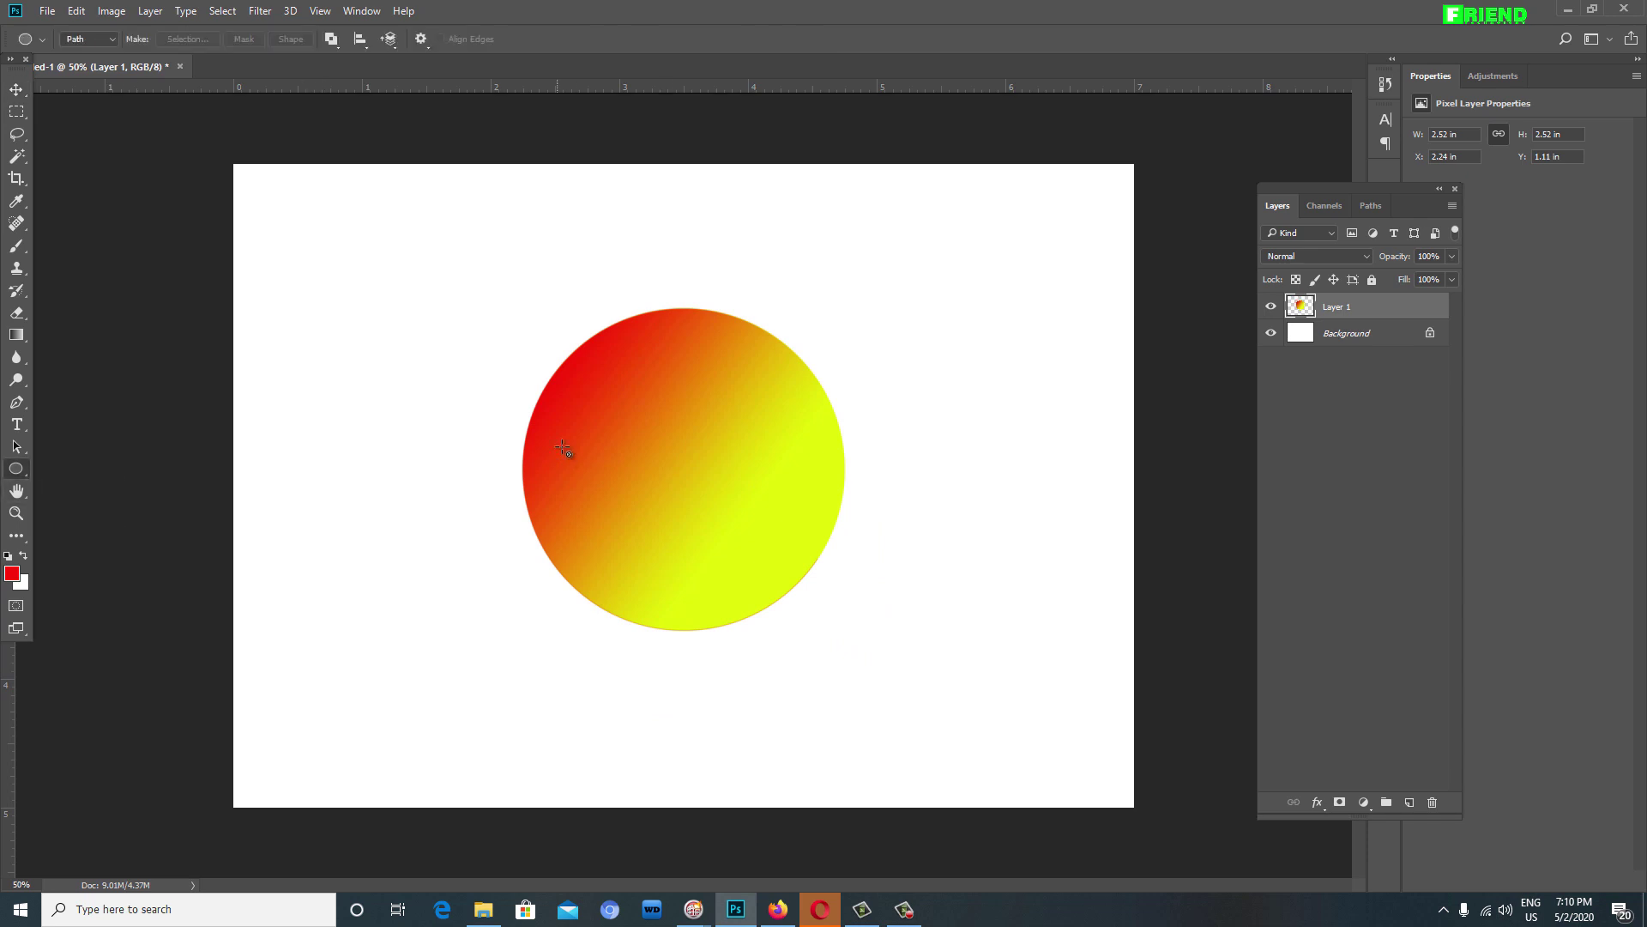
{"action": "key", "text": "alt"}
{"action": "left_click_drag", "start_coordinate": [392, 372], "coordinate": [473, 453]}
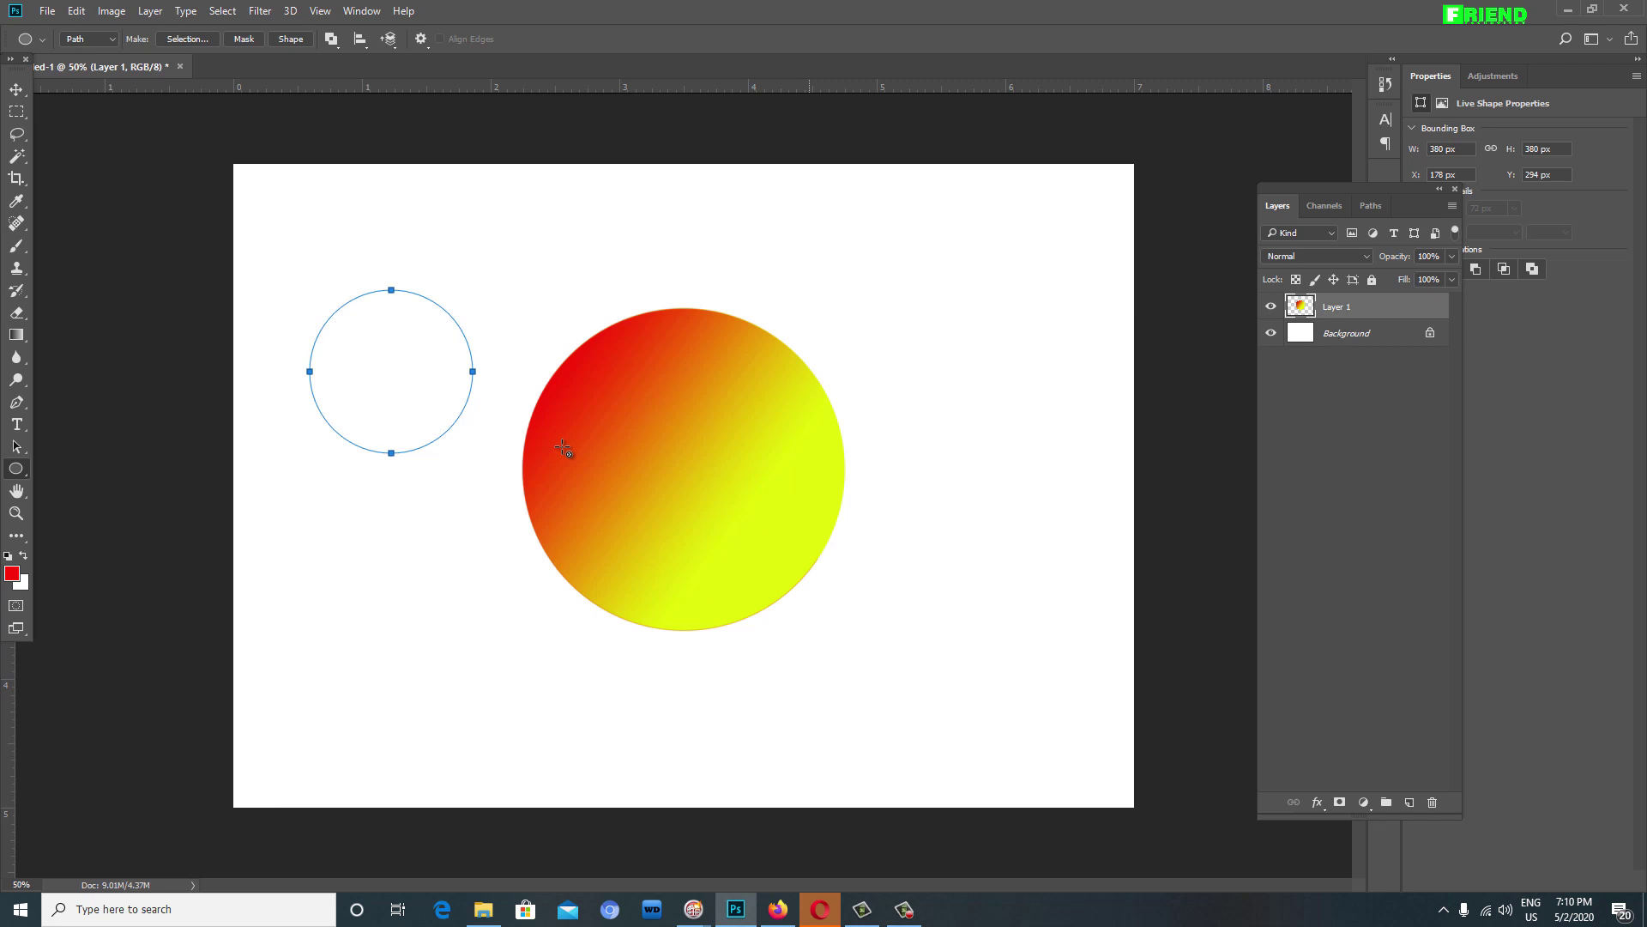
{"action": "right_click", "coordinate": [563, 448]}
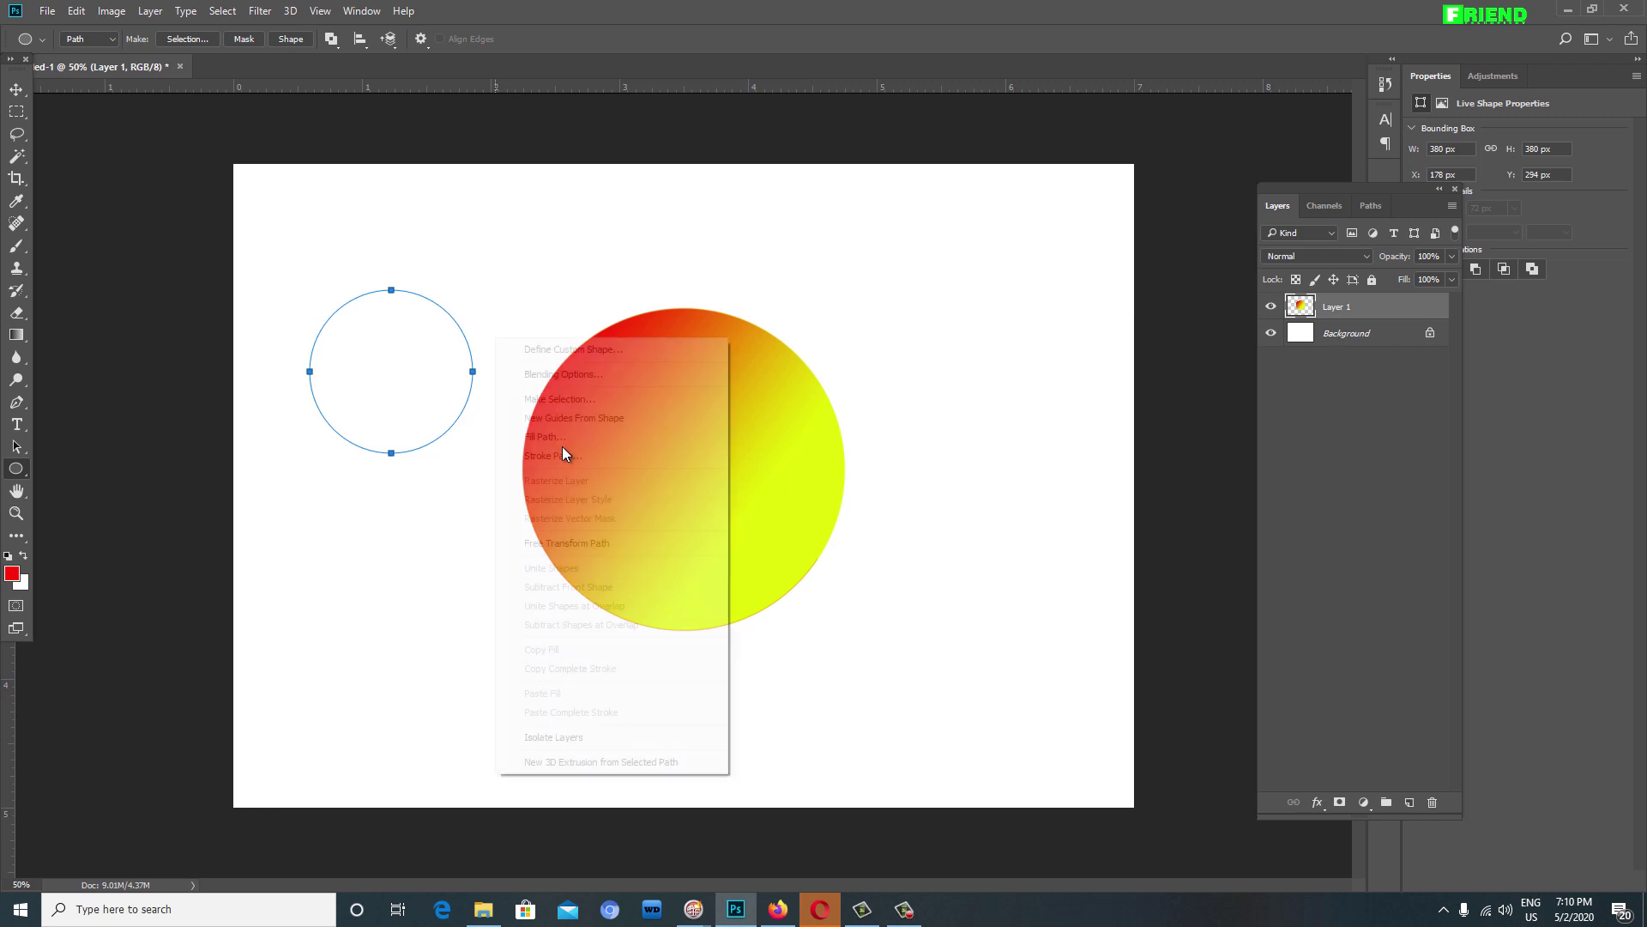
{"action": "left_click", "coordinate": [560, 399]}
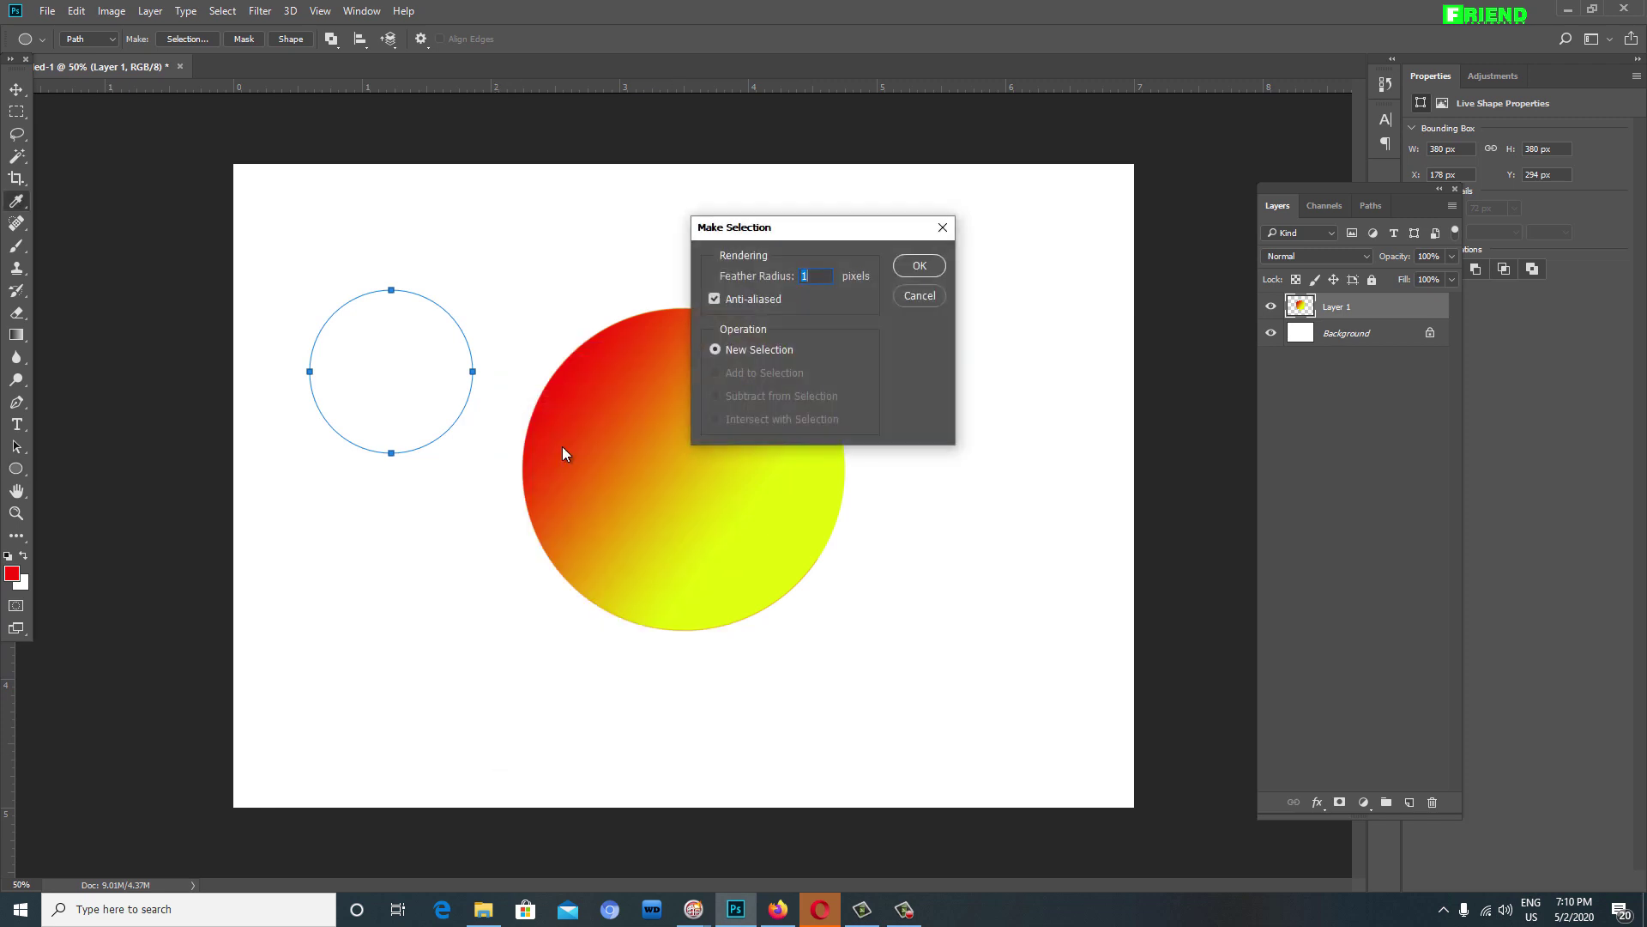
{"action": "key", "text": "Return"}
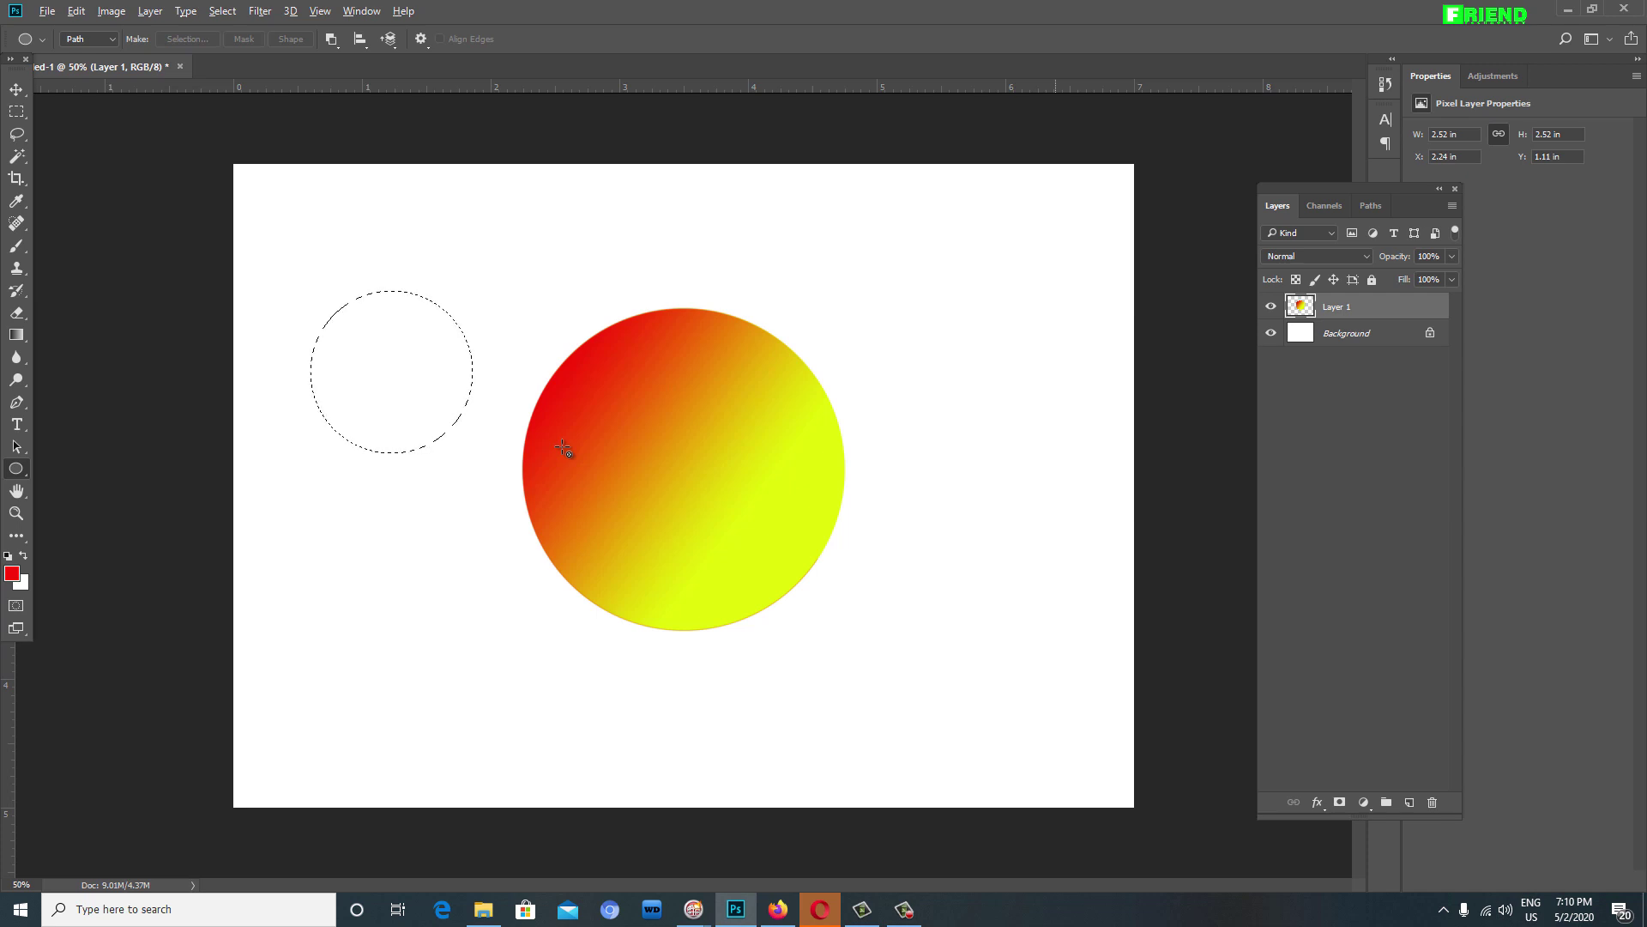
Step: Fill the small circle selection with the red foreground colour, then deselect
{"action": "key", "text": "alt+BackSpace"}
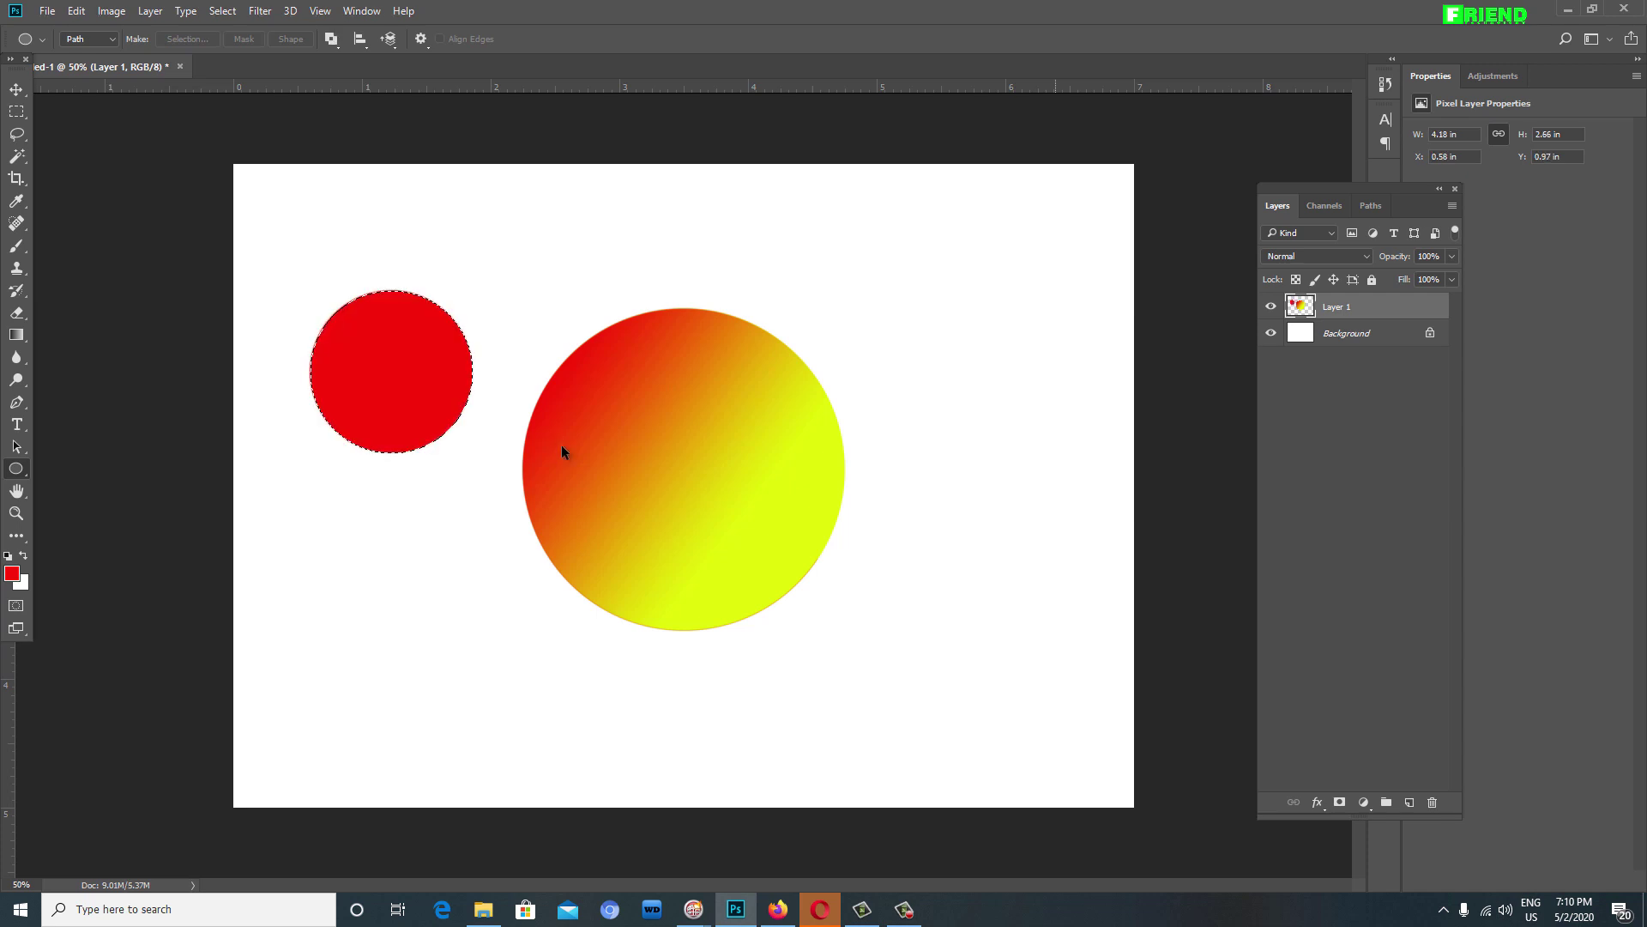
{"action": "key", "text": "ctrl+d"}
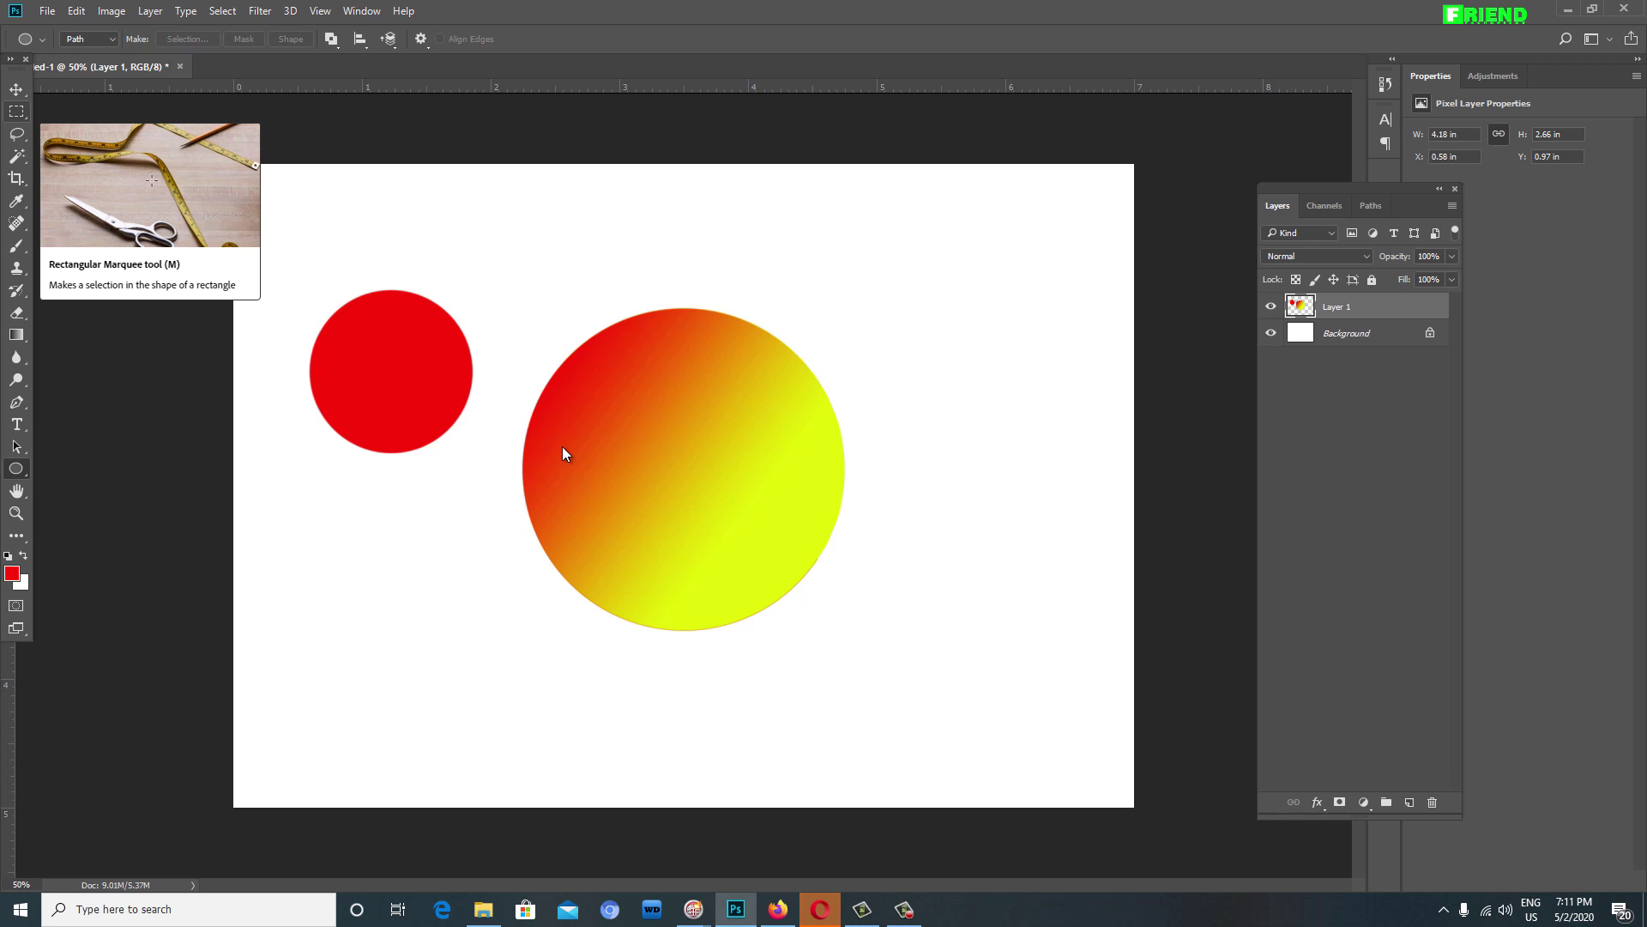
Step: Marquee around the small red circle and copy it onto a new layer
{"action": "left_click", "coordinate": [17, 110]}
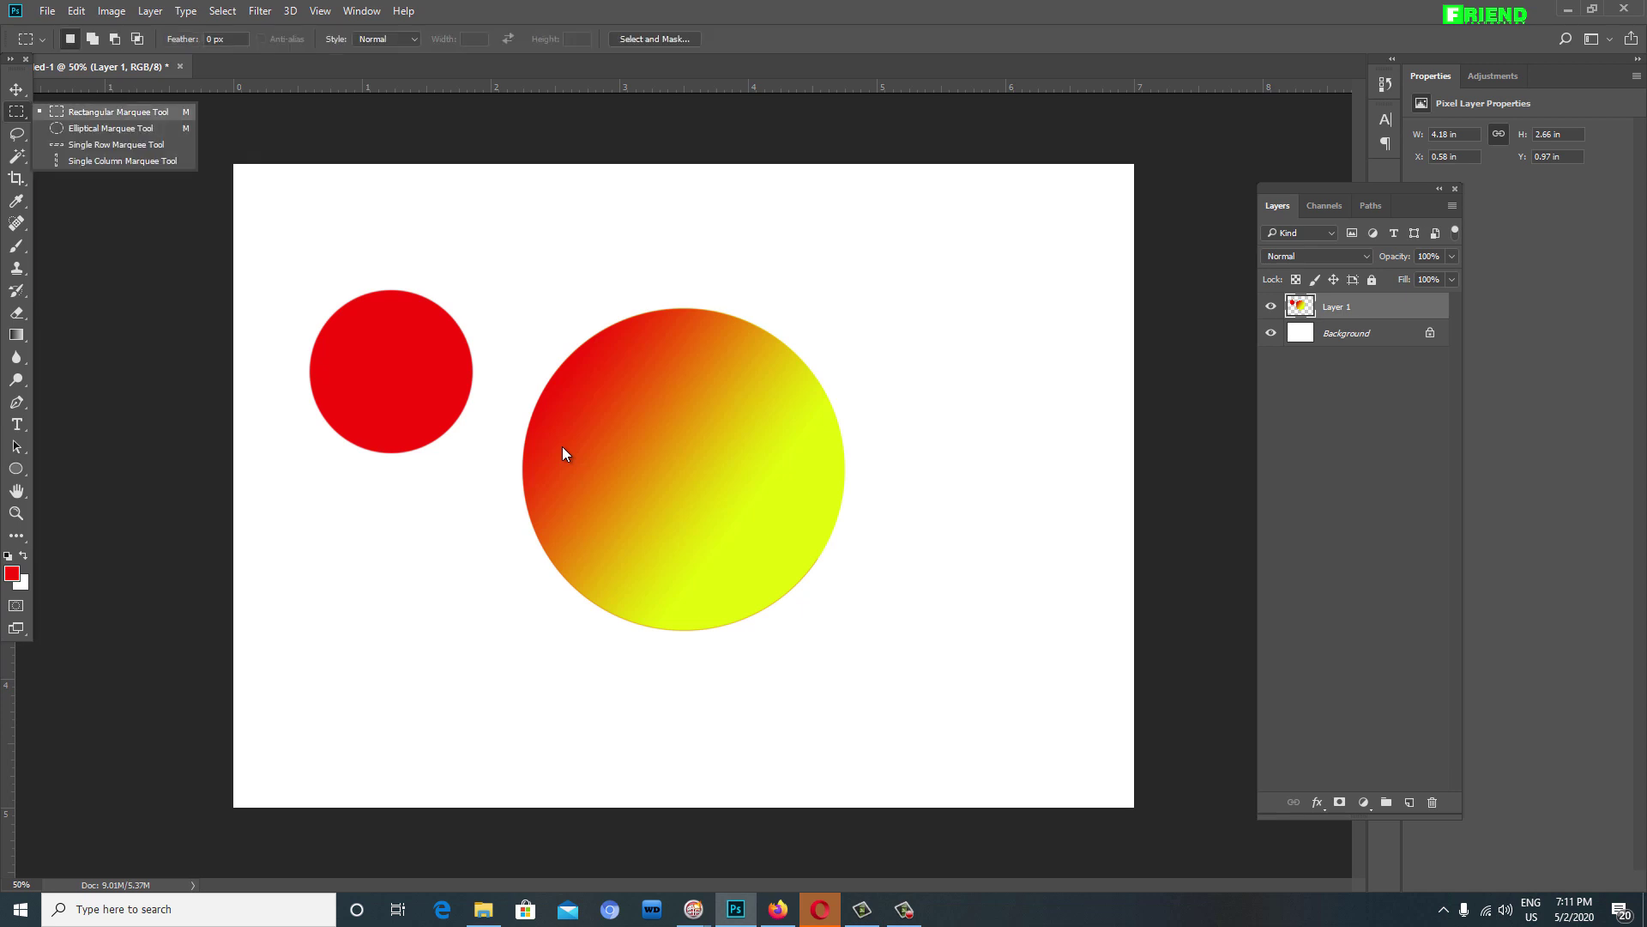
{"action": "left_click", "coordinate": [564, 453]}
{"action": "left_click", "coordinate": [562, 446]}
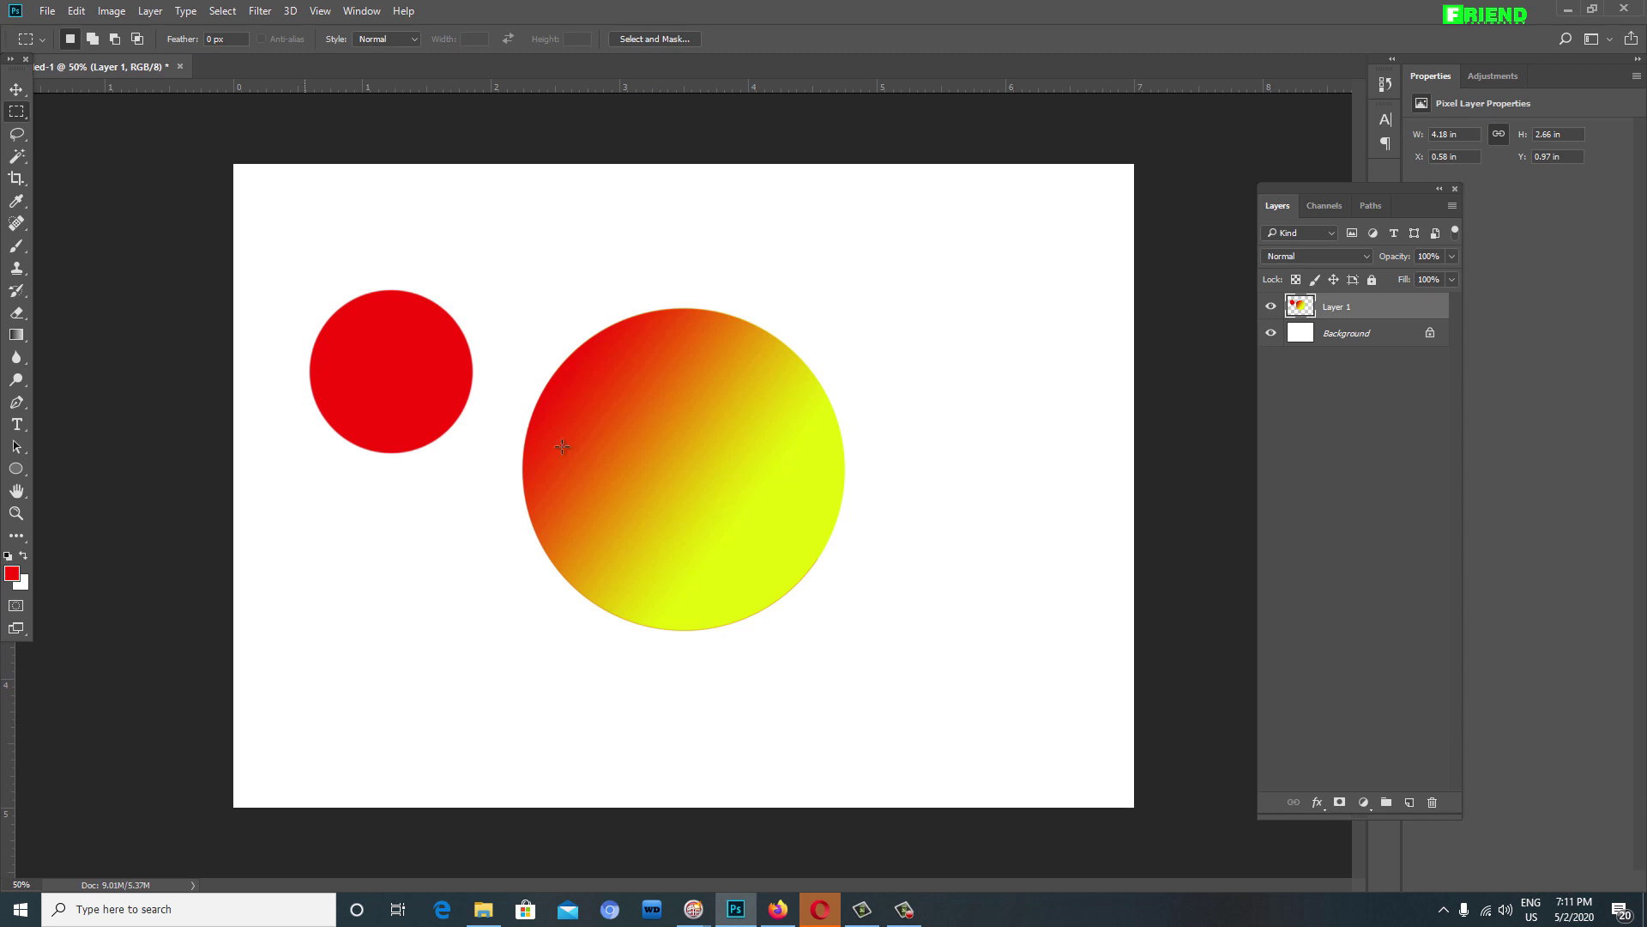
{"action": "left_click_drag", "start_coordinate": [284, 284], "coordinate": [494, 461]}
{"action": "key", "text": "ctrl+j"}
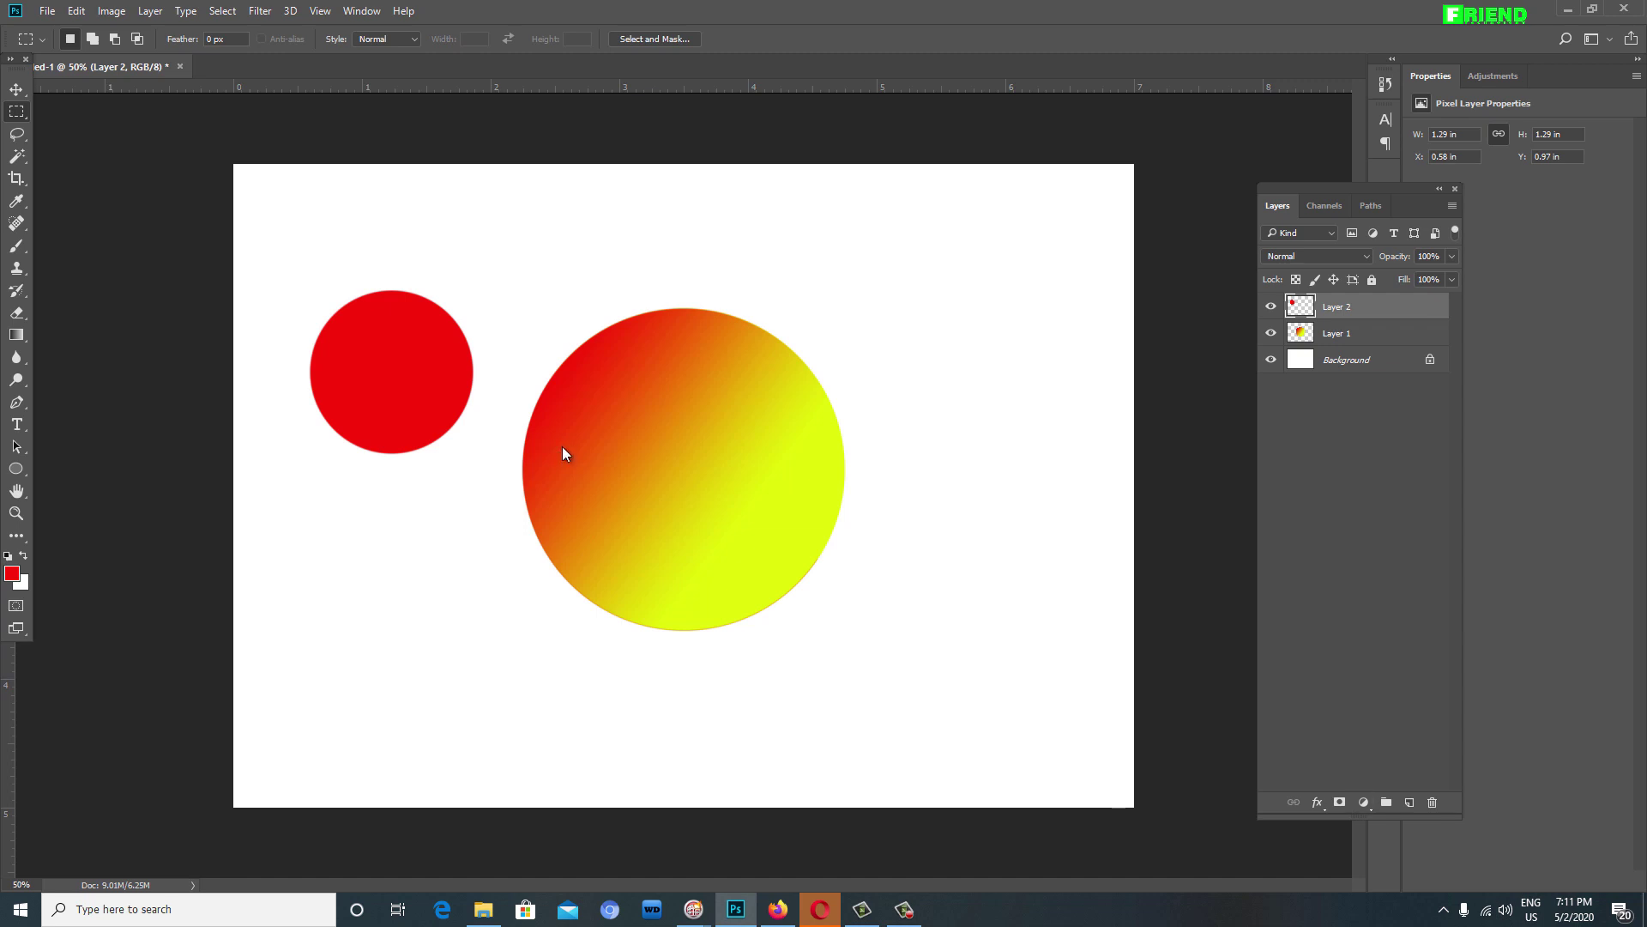
Step: Move the red circle higher up and nudge it sideways
{"action": "key", "text": "v"}
{"action": "key", "text": "v"}
{"action": "left_click_drag", "start_coordinate": [563, 453], "coordinate": [589, 389]}
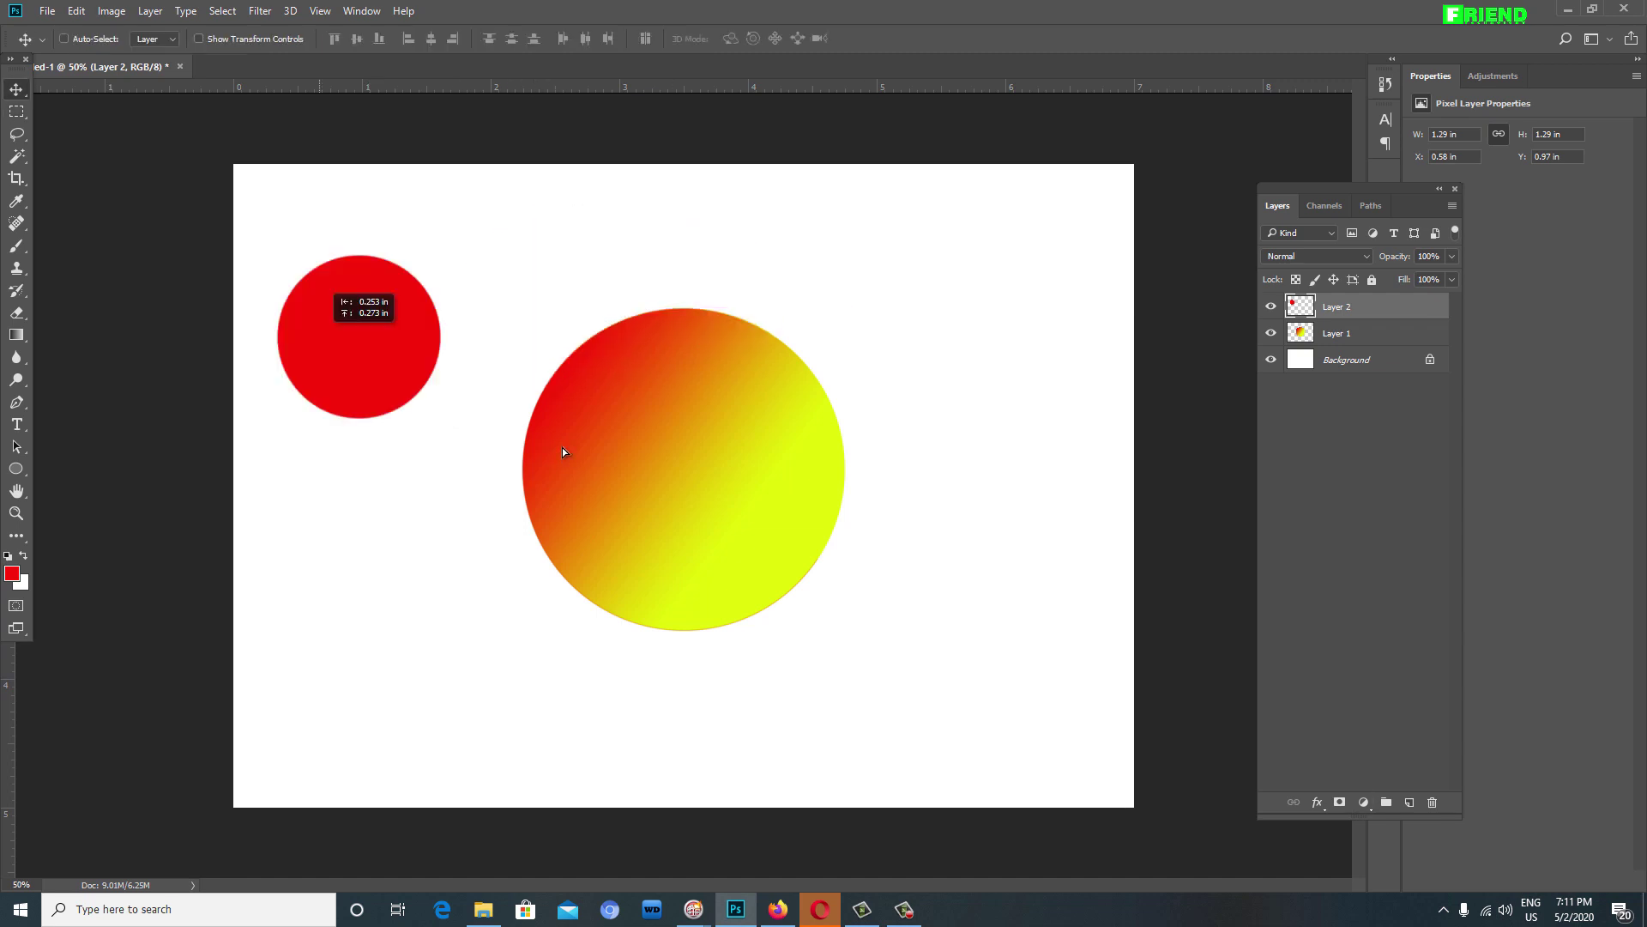
{"action": "key", "text": "shift+Left"}
{"action": "key", "text": "shift+Left"}
{"action": "key", "text": "shift+Left"}
{"action": "key", "text": "shift+Left"}
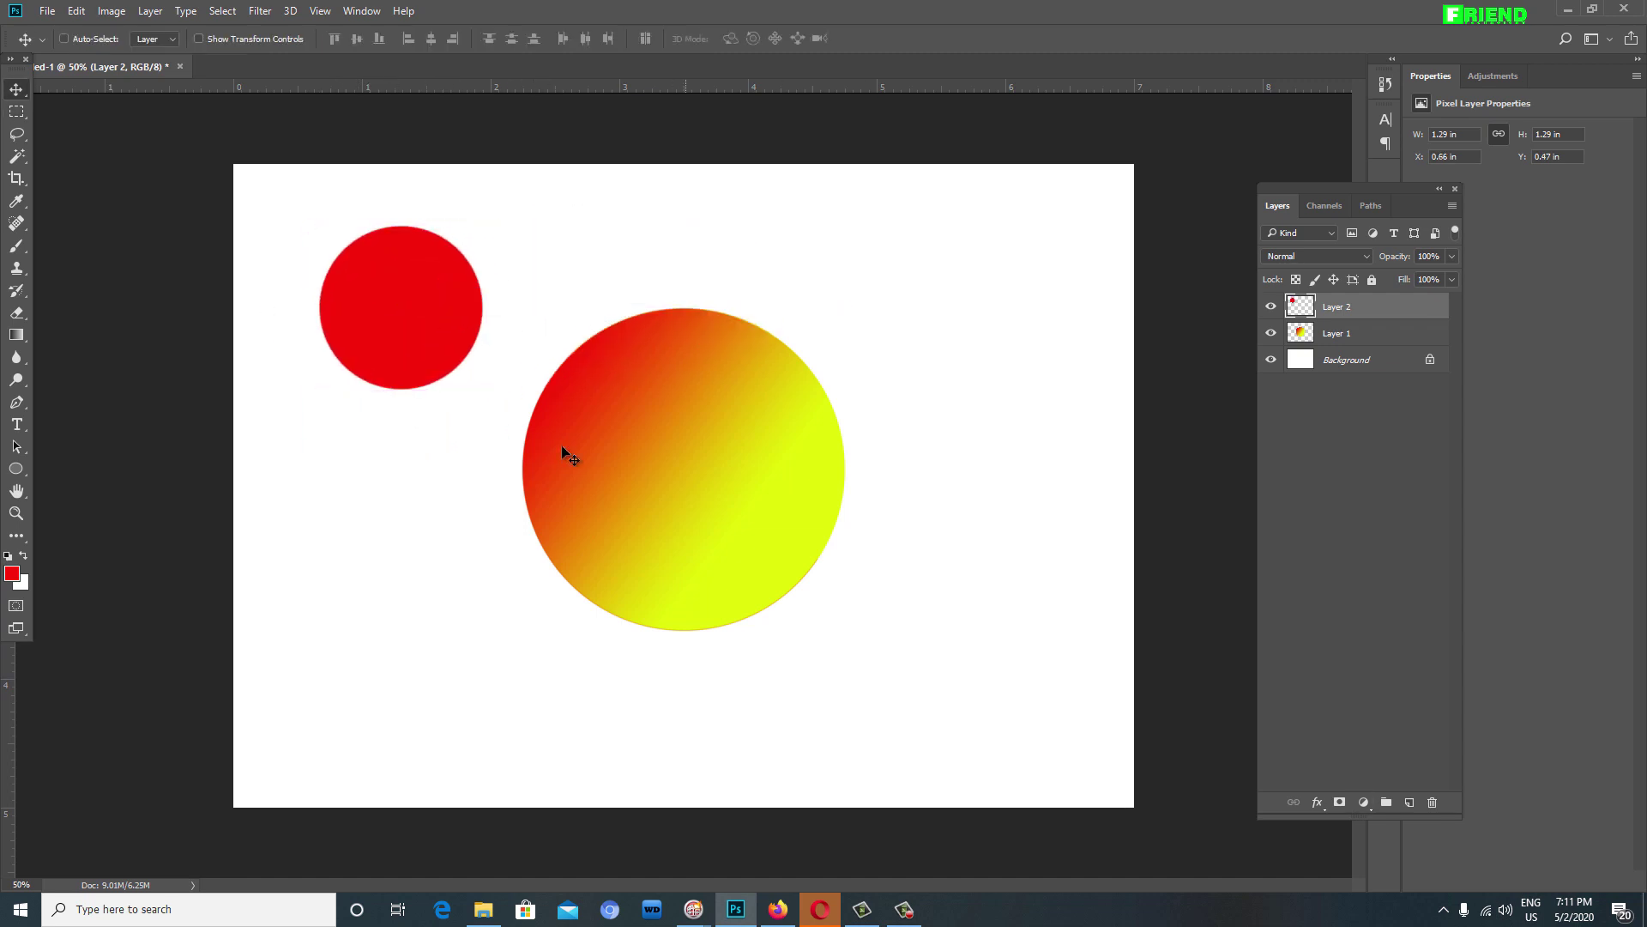
Step: Show the bounding box and place a vertical guide through the red circle's centre
{"action": "key", "text": "ctrl"}
{"action": "left_click", "coordinate": [199, 38]}
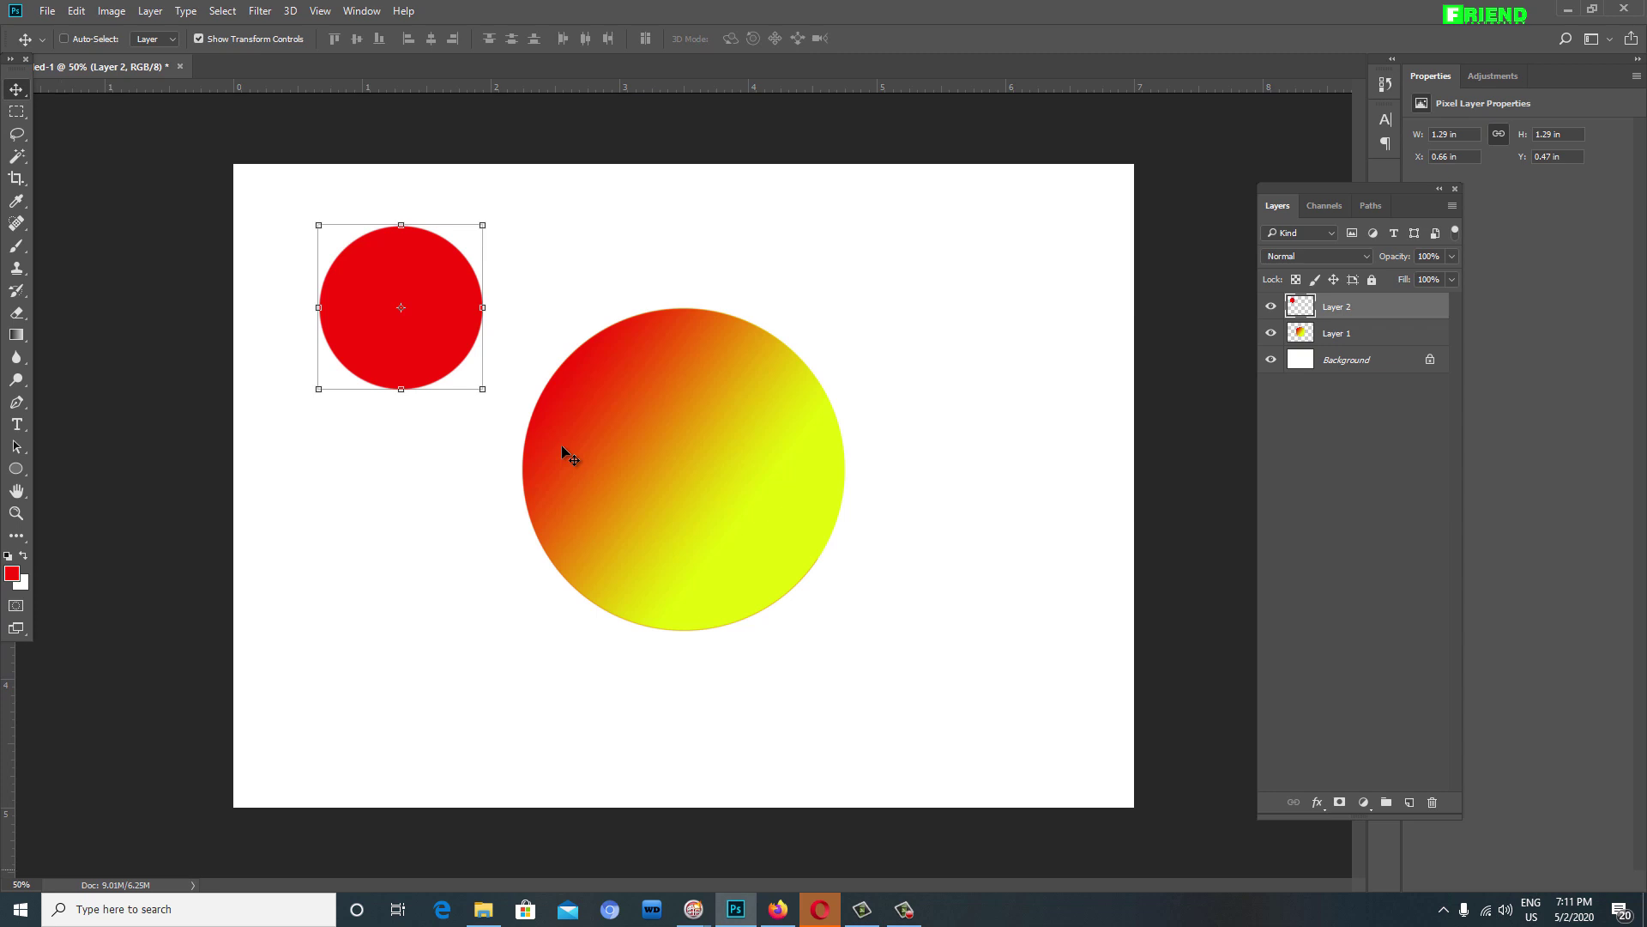
{"action": "left_click_drag", "start_coordinate": [9, 759], "coordinate": [392, 752]}
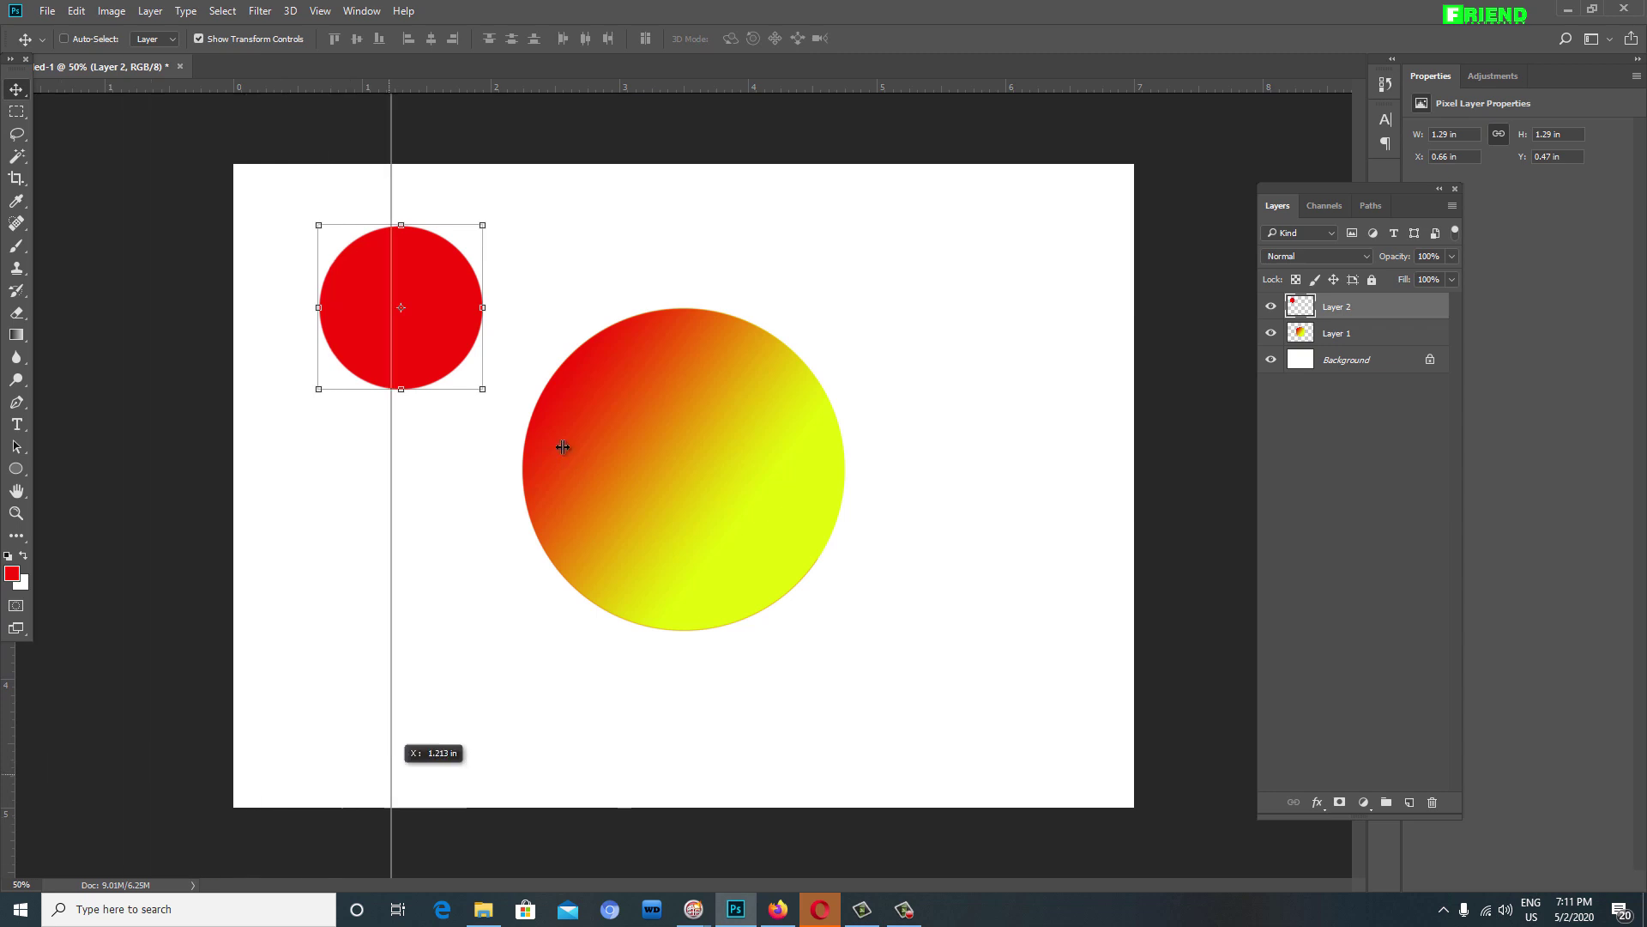
{"action": "left_click_drag", "start_coordinate": [563, 447], "coordinate": [564, 452]}
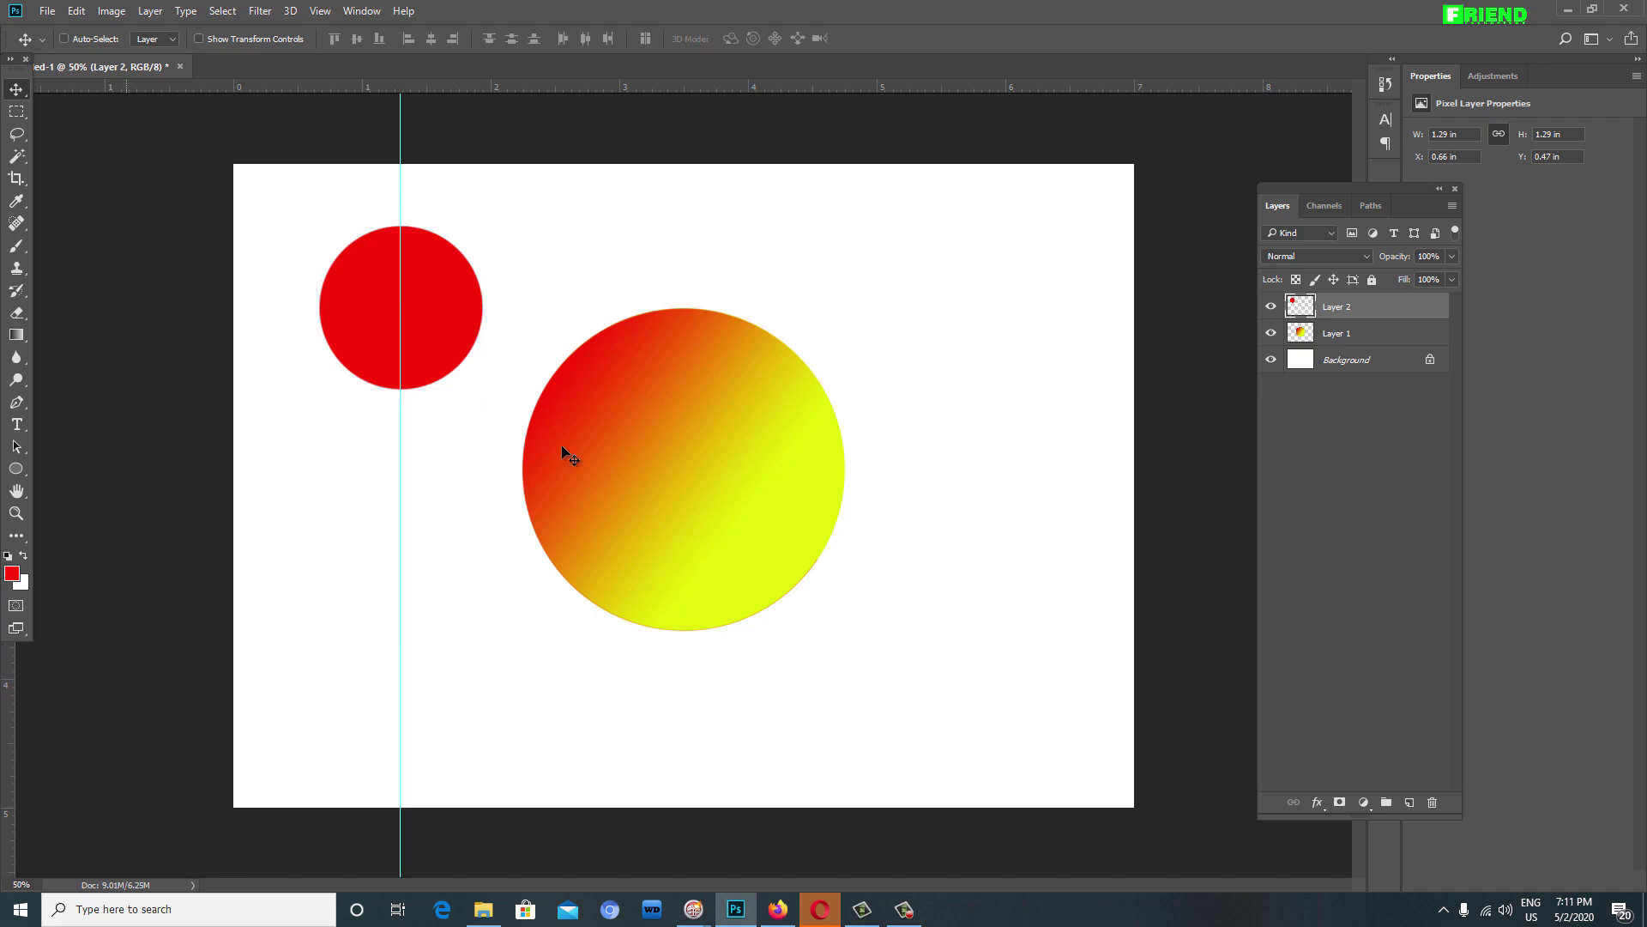
Step: Draw a rectangle path over the red circle's right half and make it a selection
{"action": "key", "text": "u"}
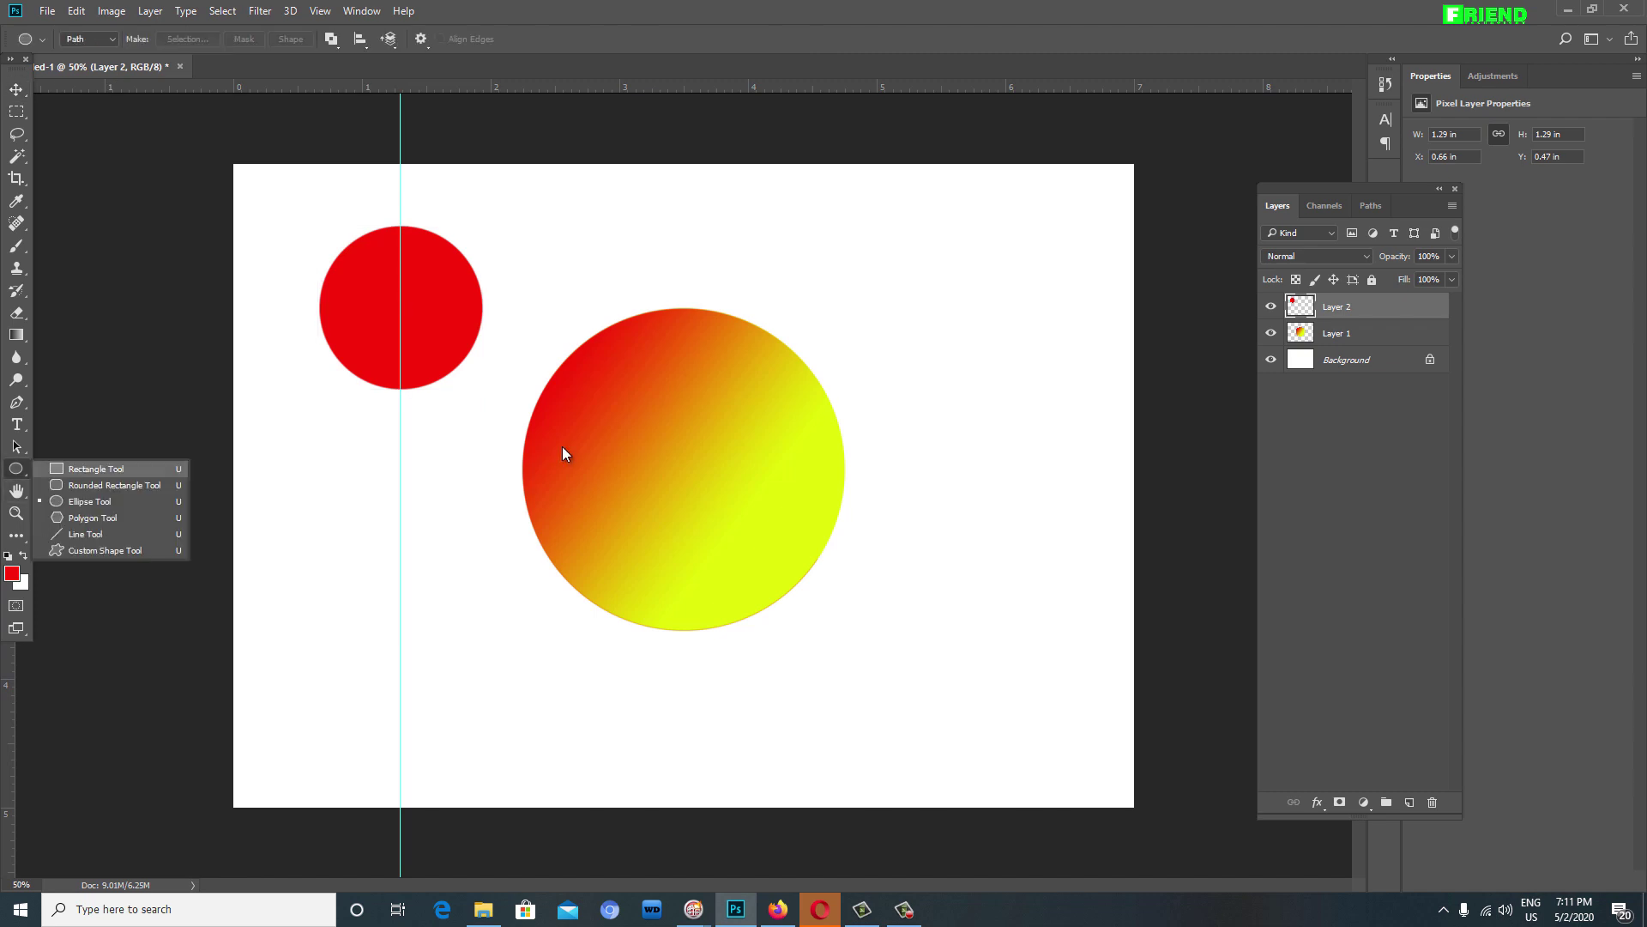
{"action": "key", "text": "Return"}
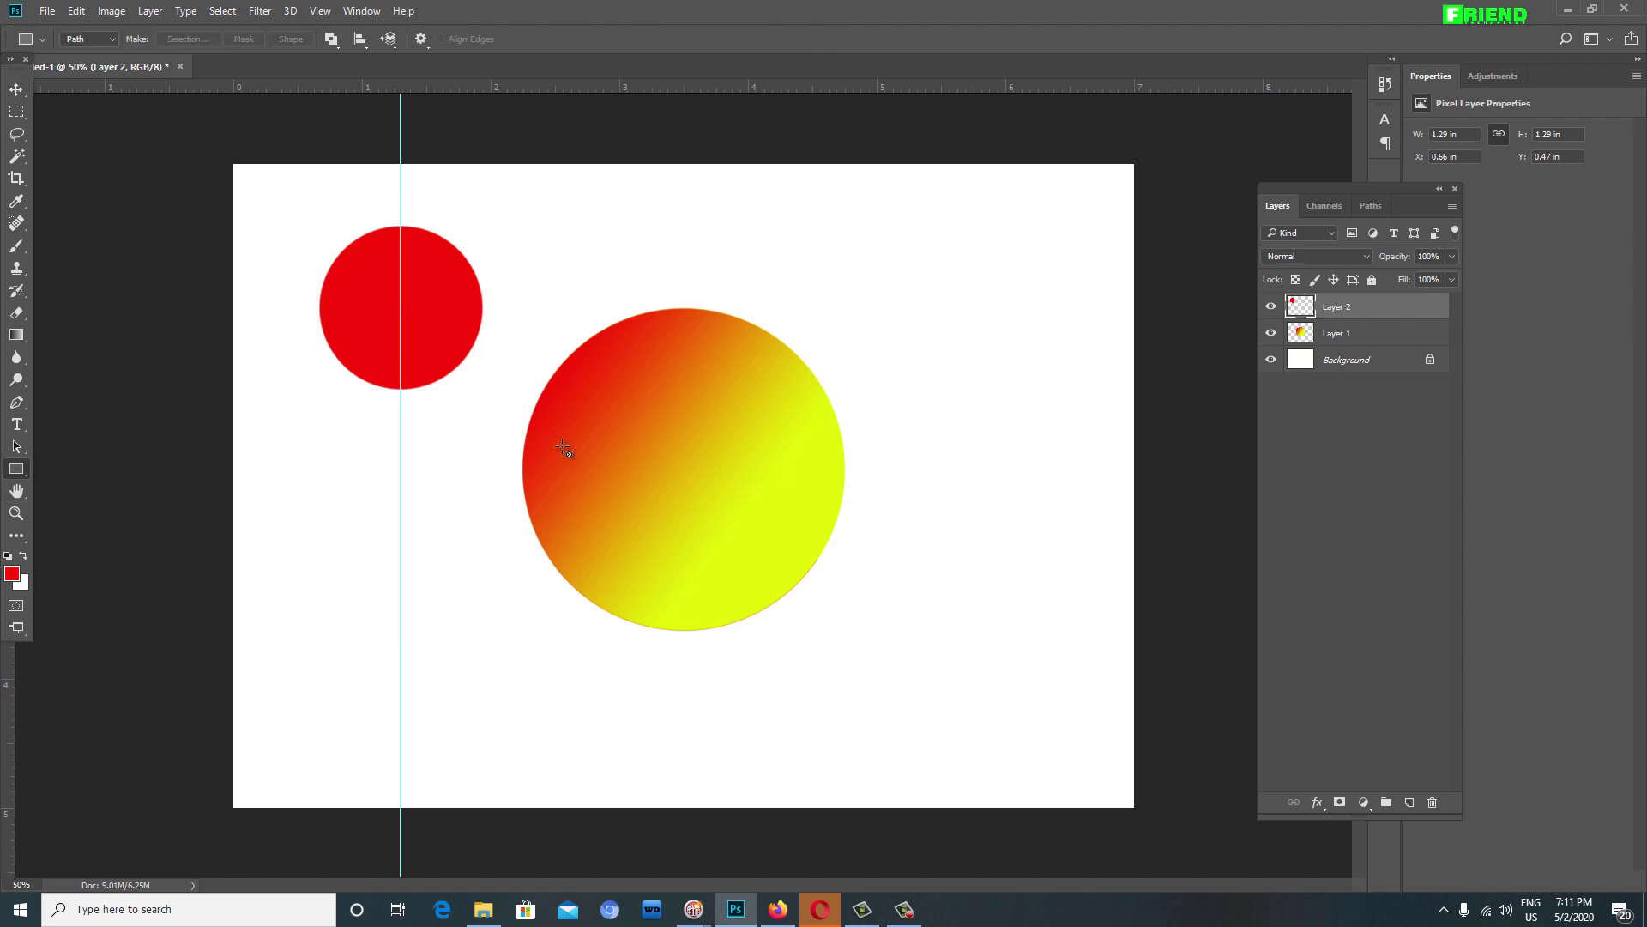
{"action": "left_click_drag", "start_coordinate": [401, 194], "coordinate": [515, 460]}
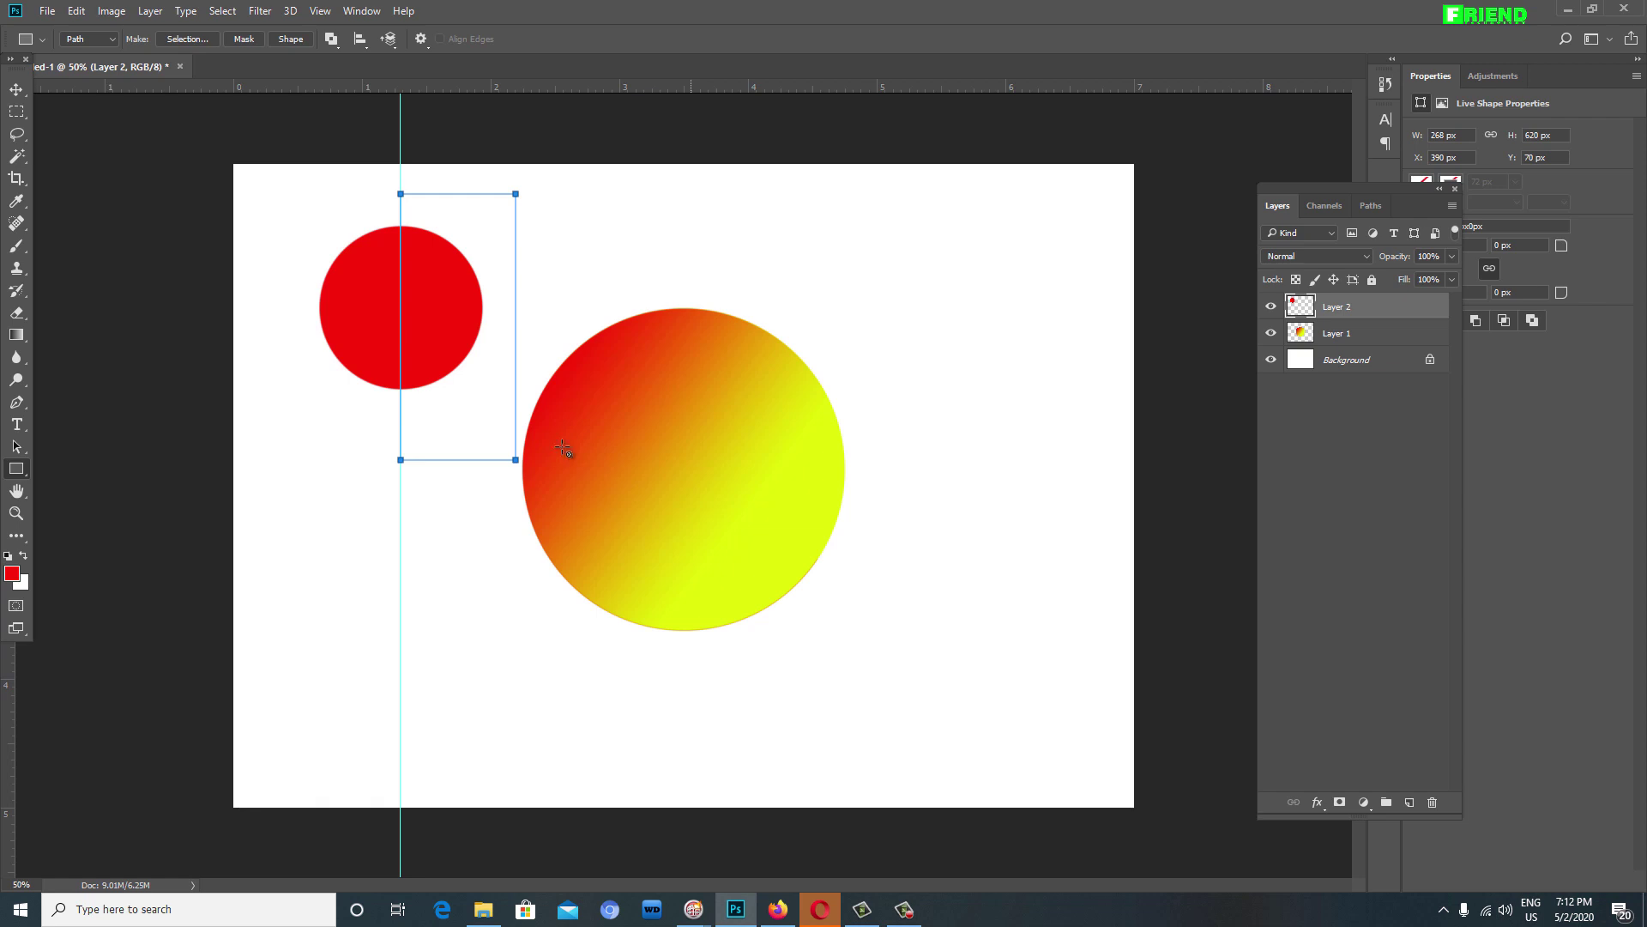
{"action": "right_click", "coordinate": [563, 448]}
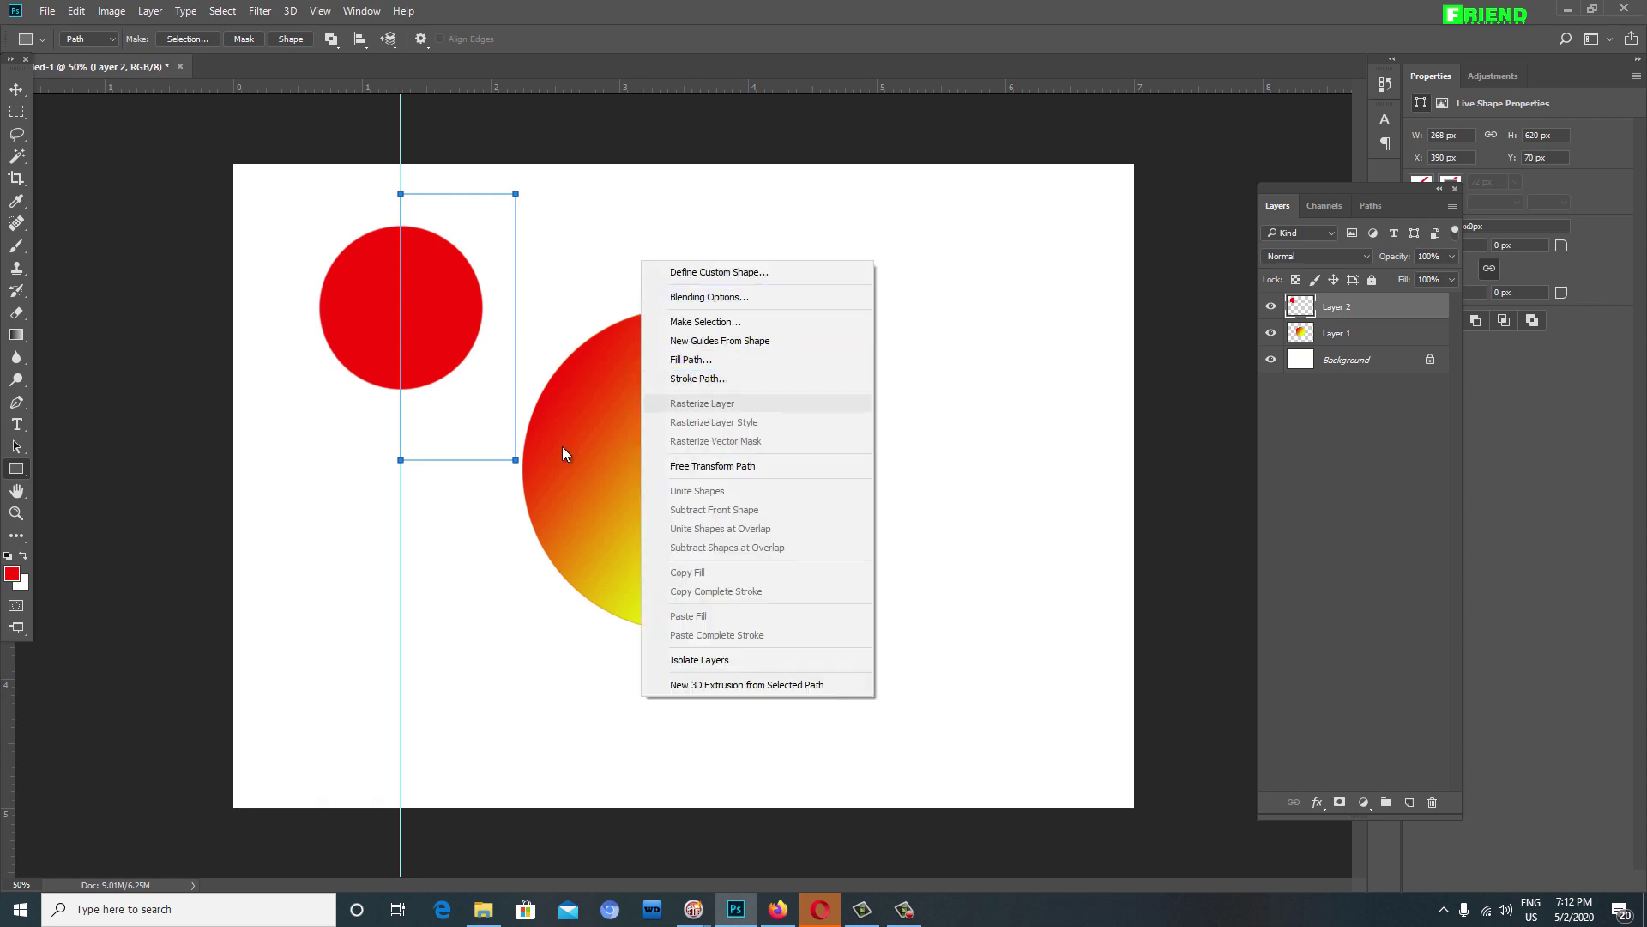
{"action": "key", "text": "Up"}
{"action": "key", "text": "Up"}
{"action": "key", "text": "Up"}
{"action": "key", "text": "Up"}
{"action": "key", "text": "Up"}
{"action": "key", "text": "Return"}
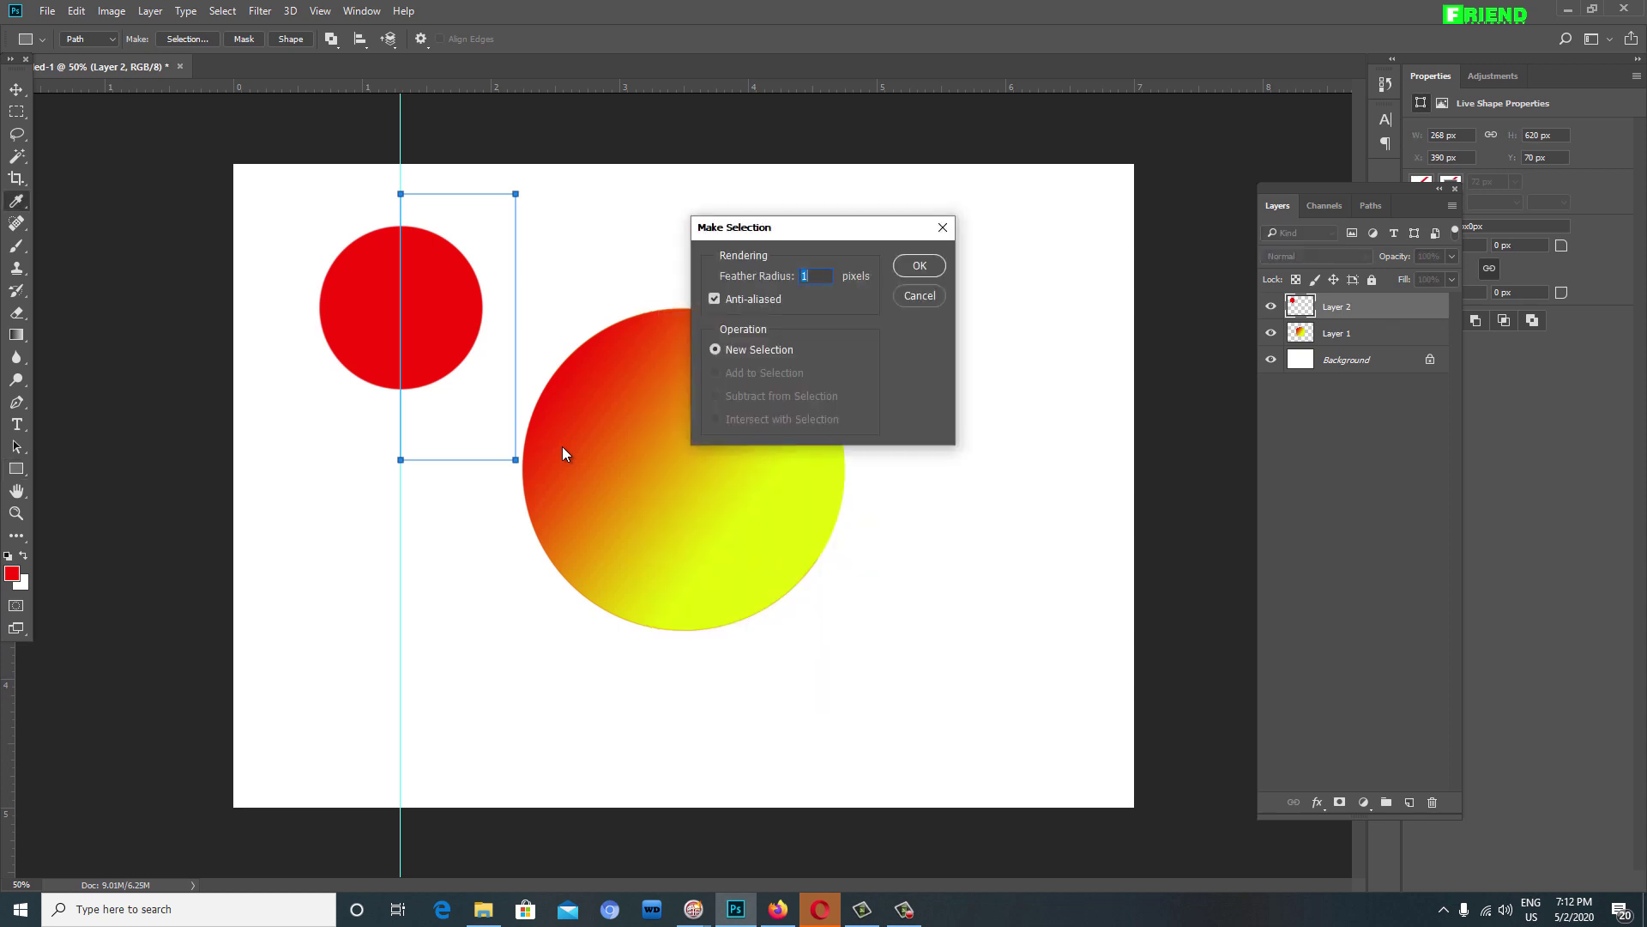
{"action": "key", "text": "Return"}
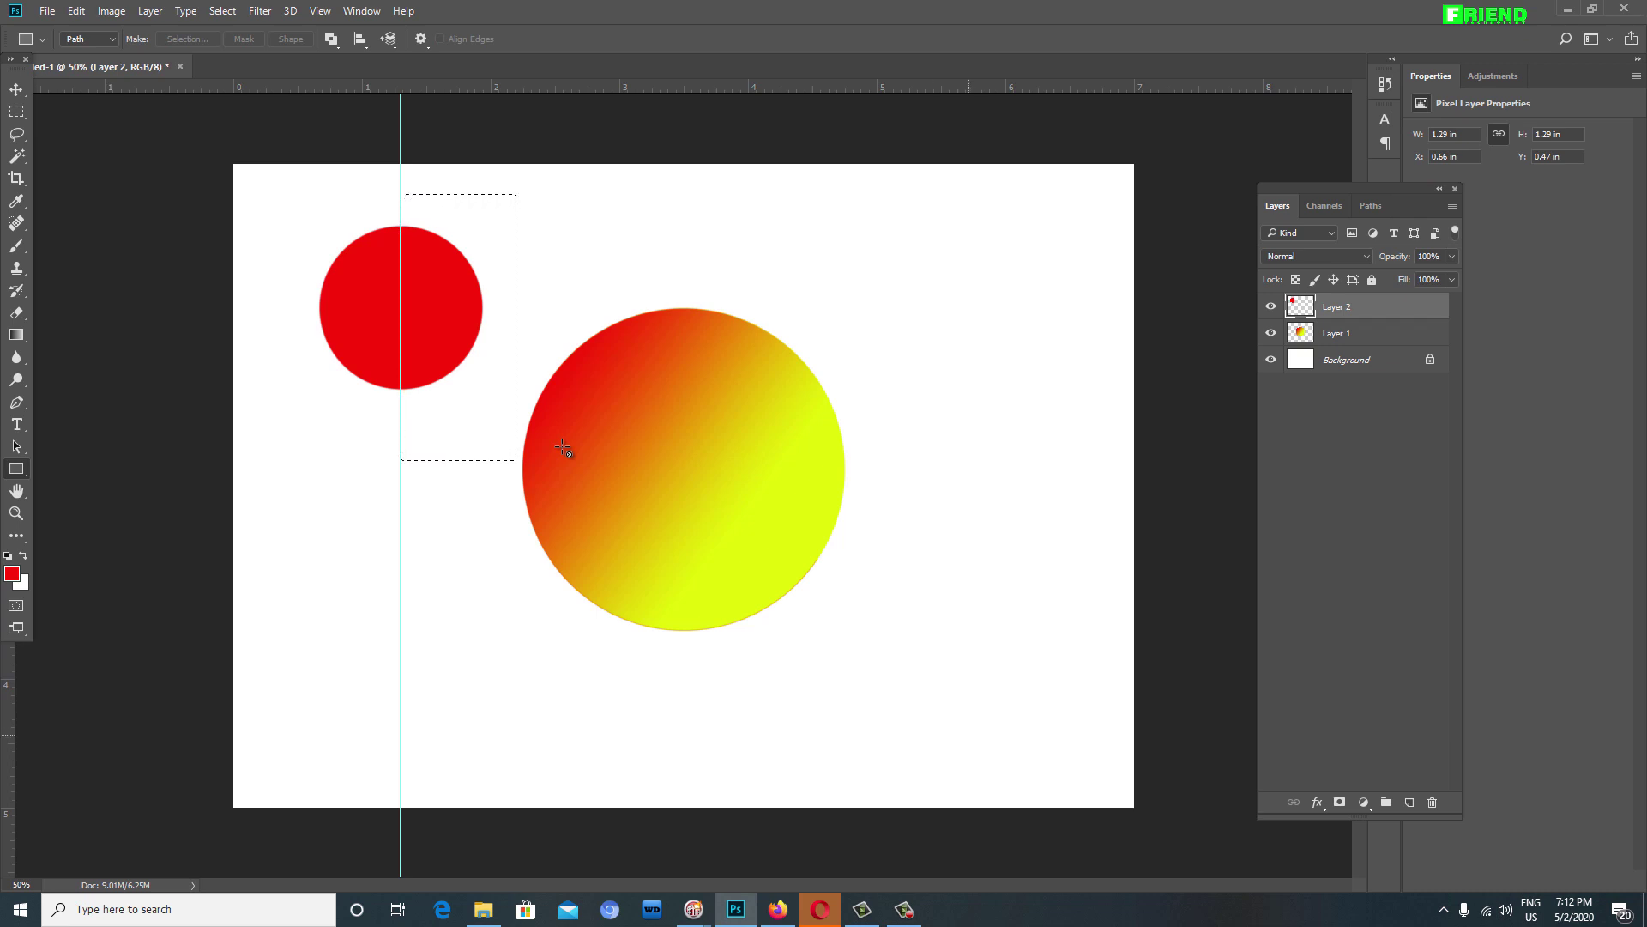
Step: Delete the right half, deselect, and move the red half-circle onto the gradient circle's top
{"action": "key", "text": "Delete"}
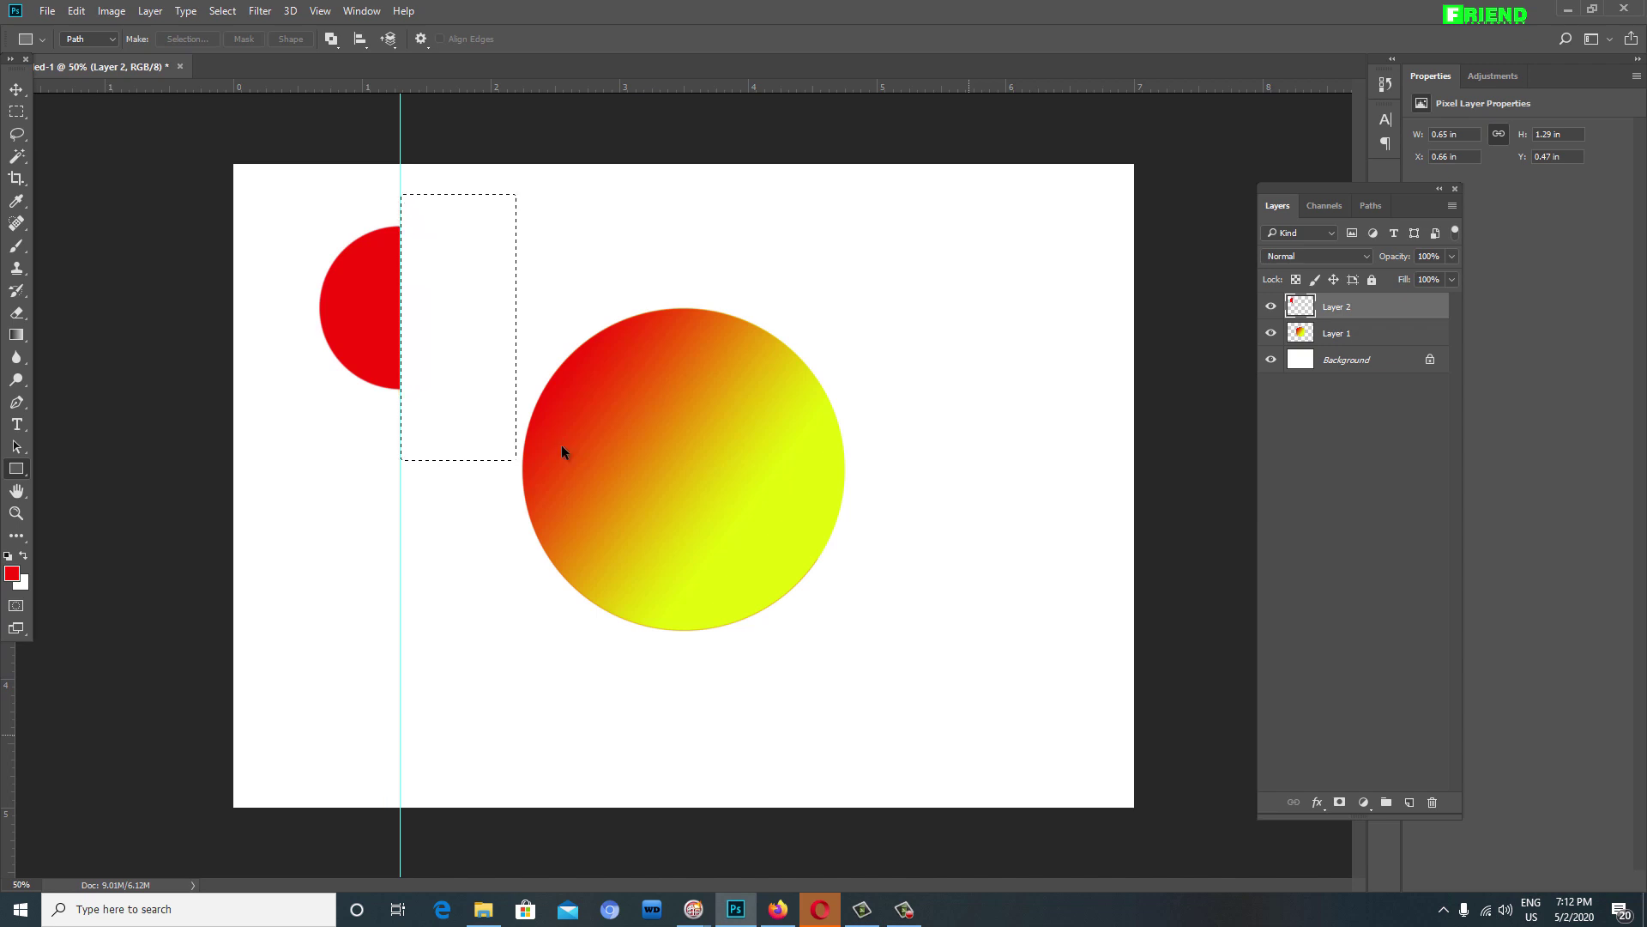
{"action": "key", "text": "ctrl+d"}
{"action": "key", "text": "v"}
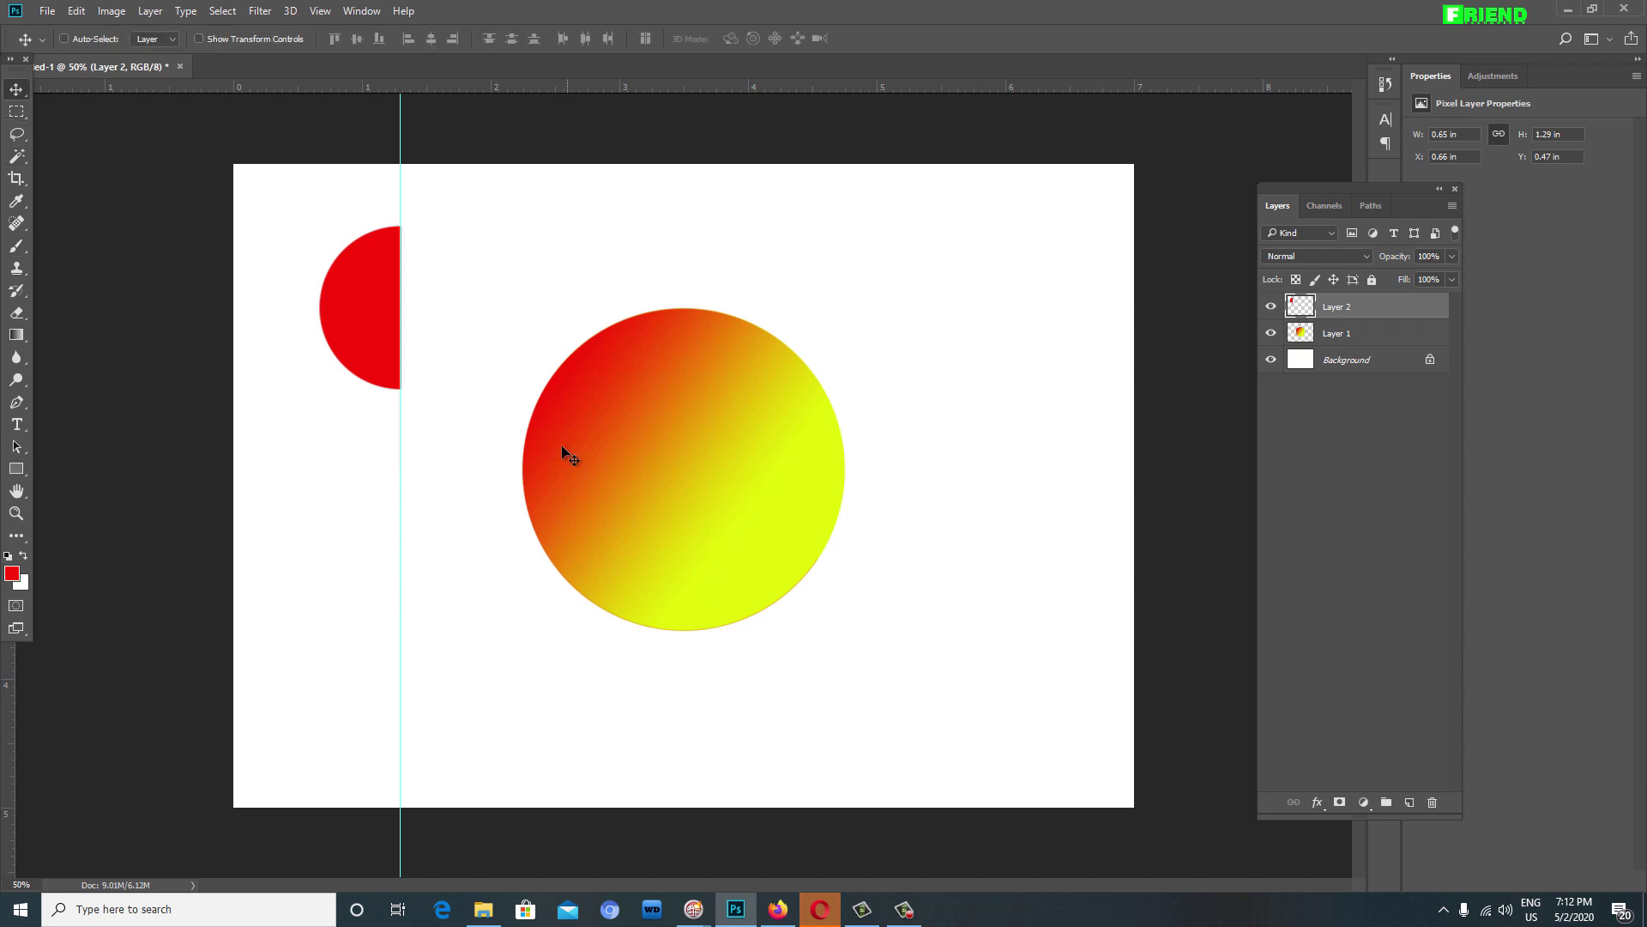
{"action": "left_click_drag", "start_coordinate": [376, 314], "coordinate": [652, 296]}
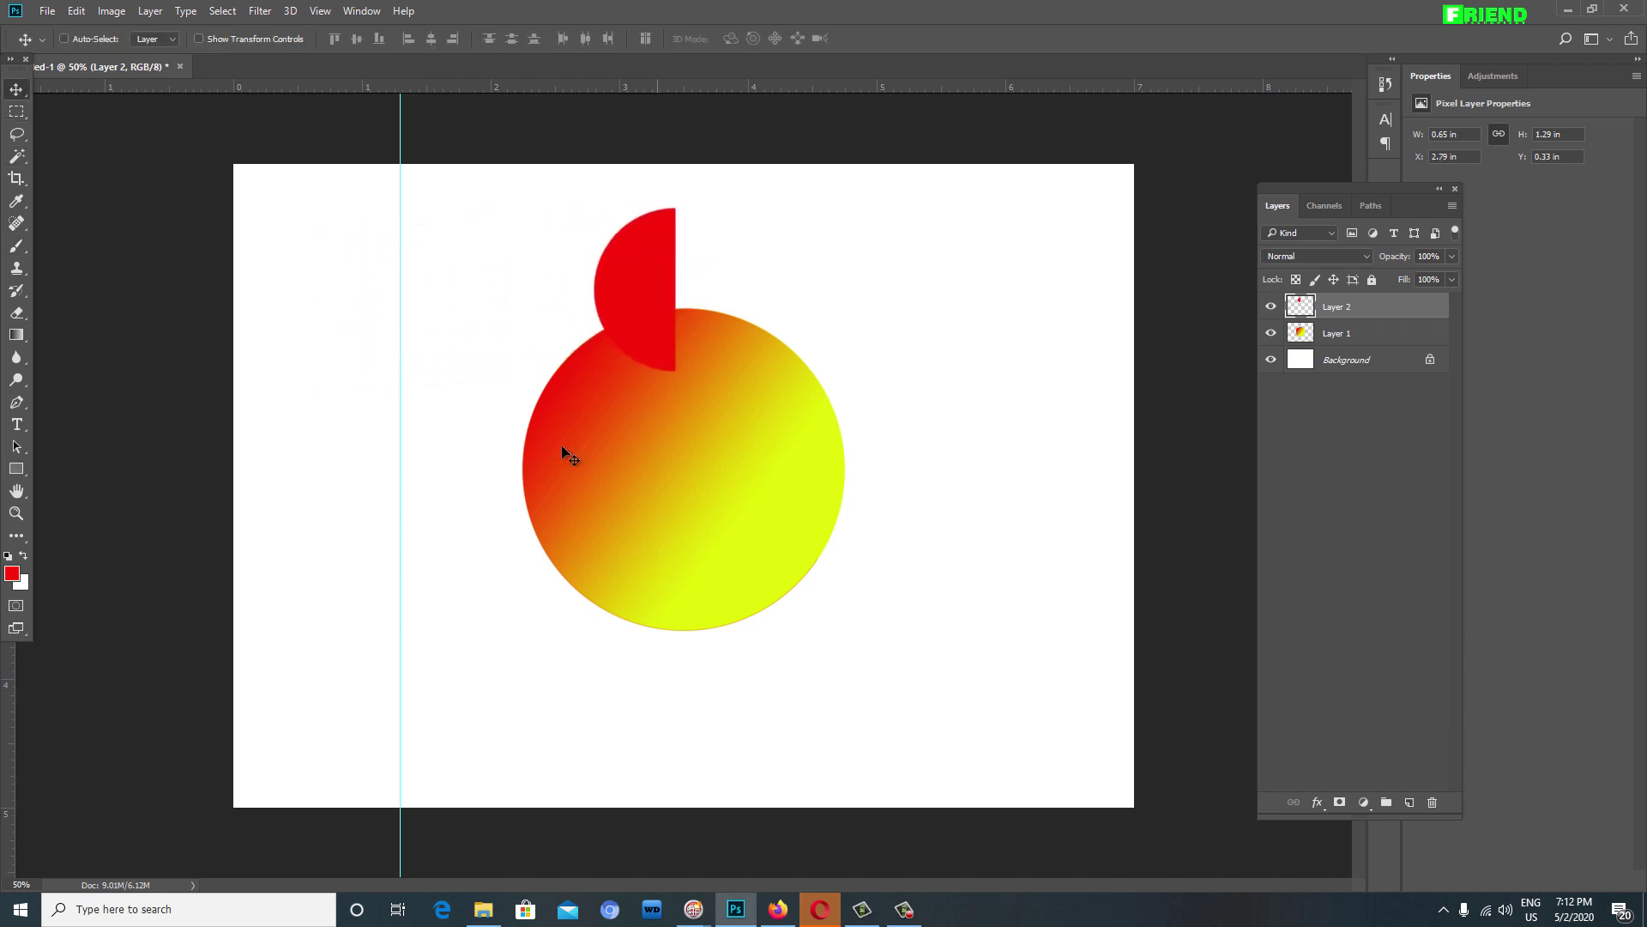
{"action": "key", "text": "alt+e"}
Step: Stroke the red half-circle with a 5 px black outline
{"action": "key", "text": "Down"}
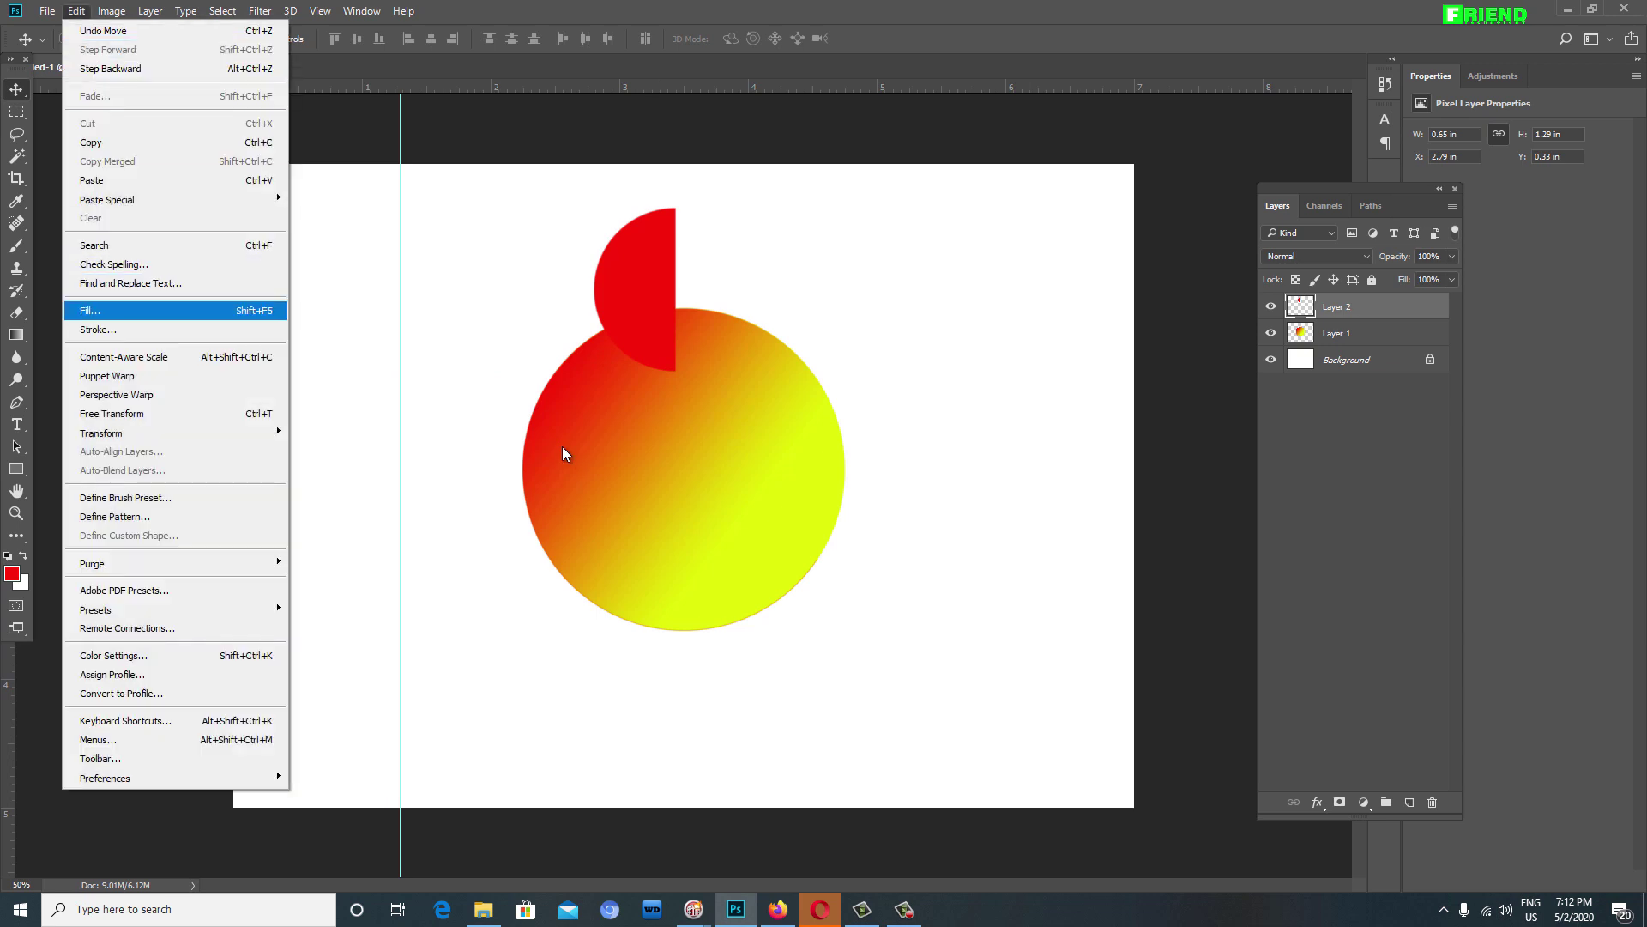
{"action": "key", "text": "Return"}
{"action": "key", "text": "Tab"}
{"action": "key", "text": "space"}
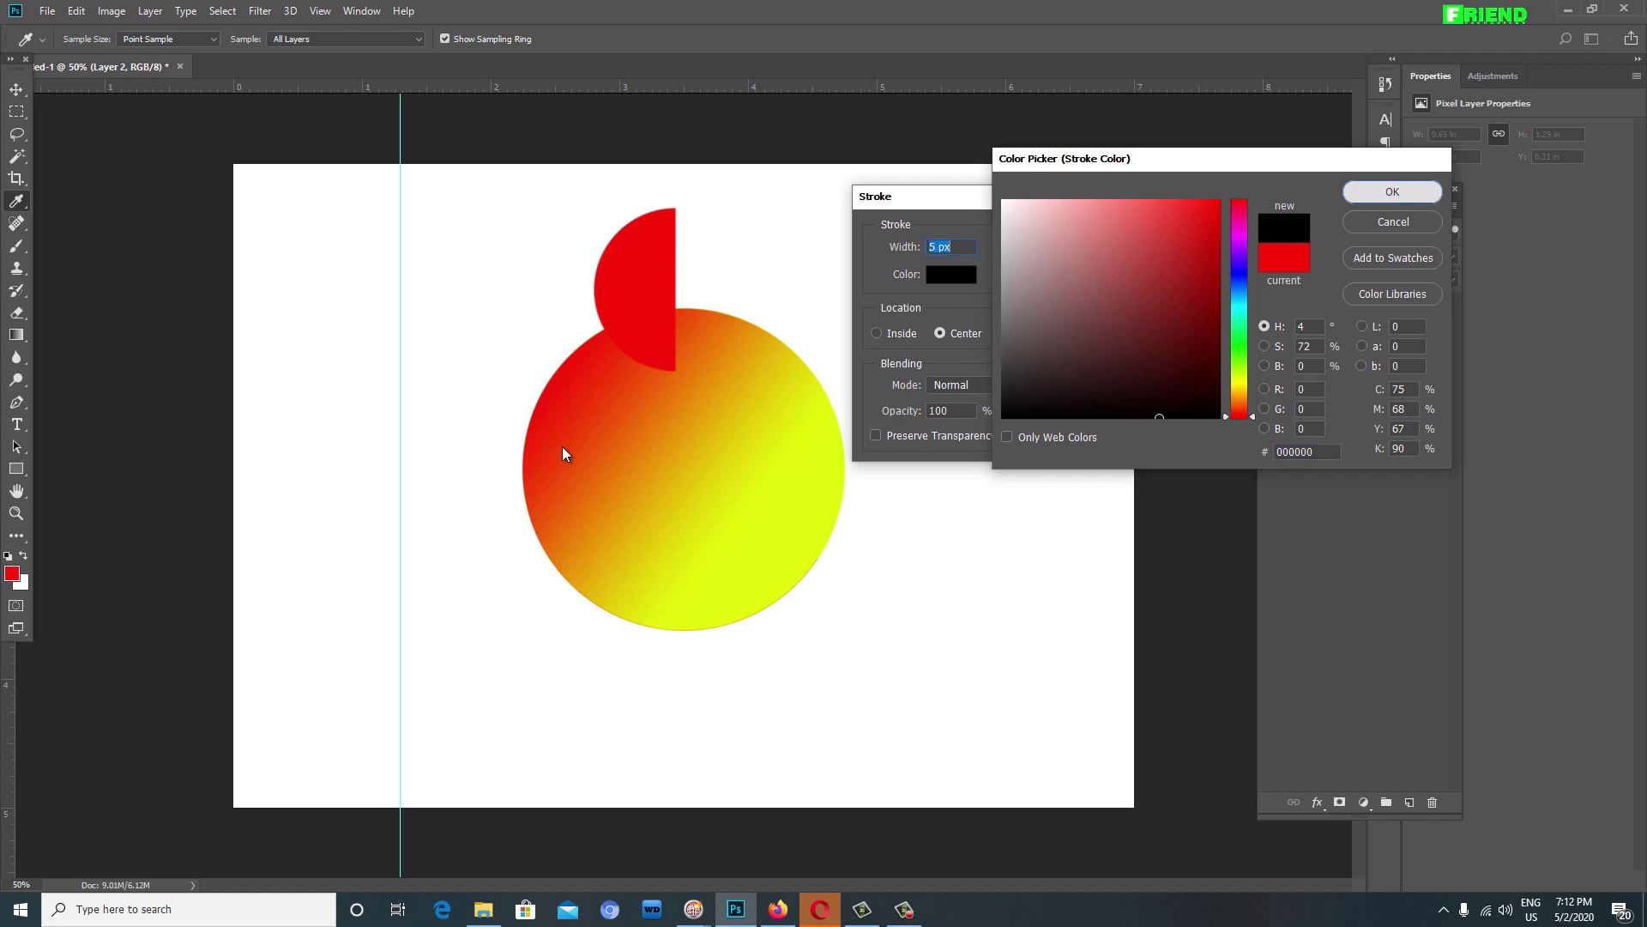
{"action": "key", "text": "Return"}
{"action": "key", "text": "Return"}
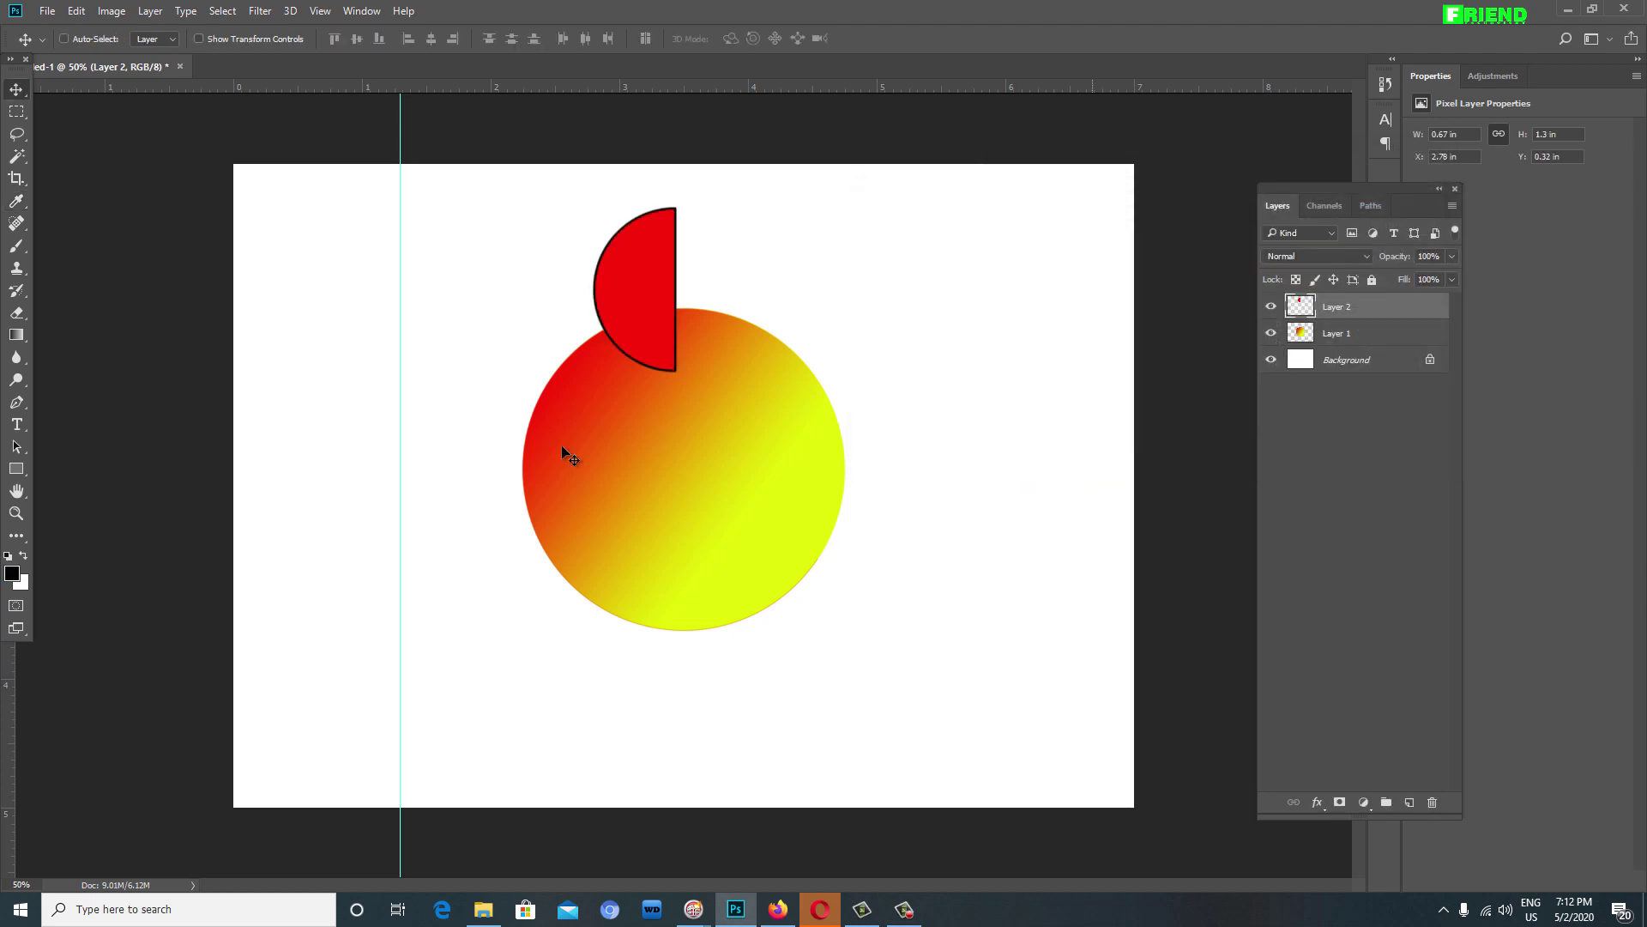
Step: Scale the red half-circle to about 81% and tilt it roughly 17° atop the gradient circle
{"action": "key", "text": "ctrl+t"}
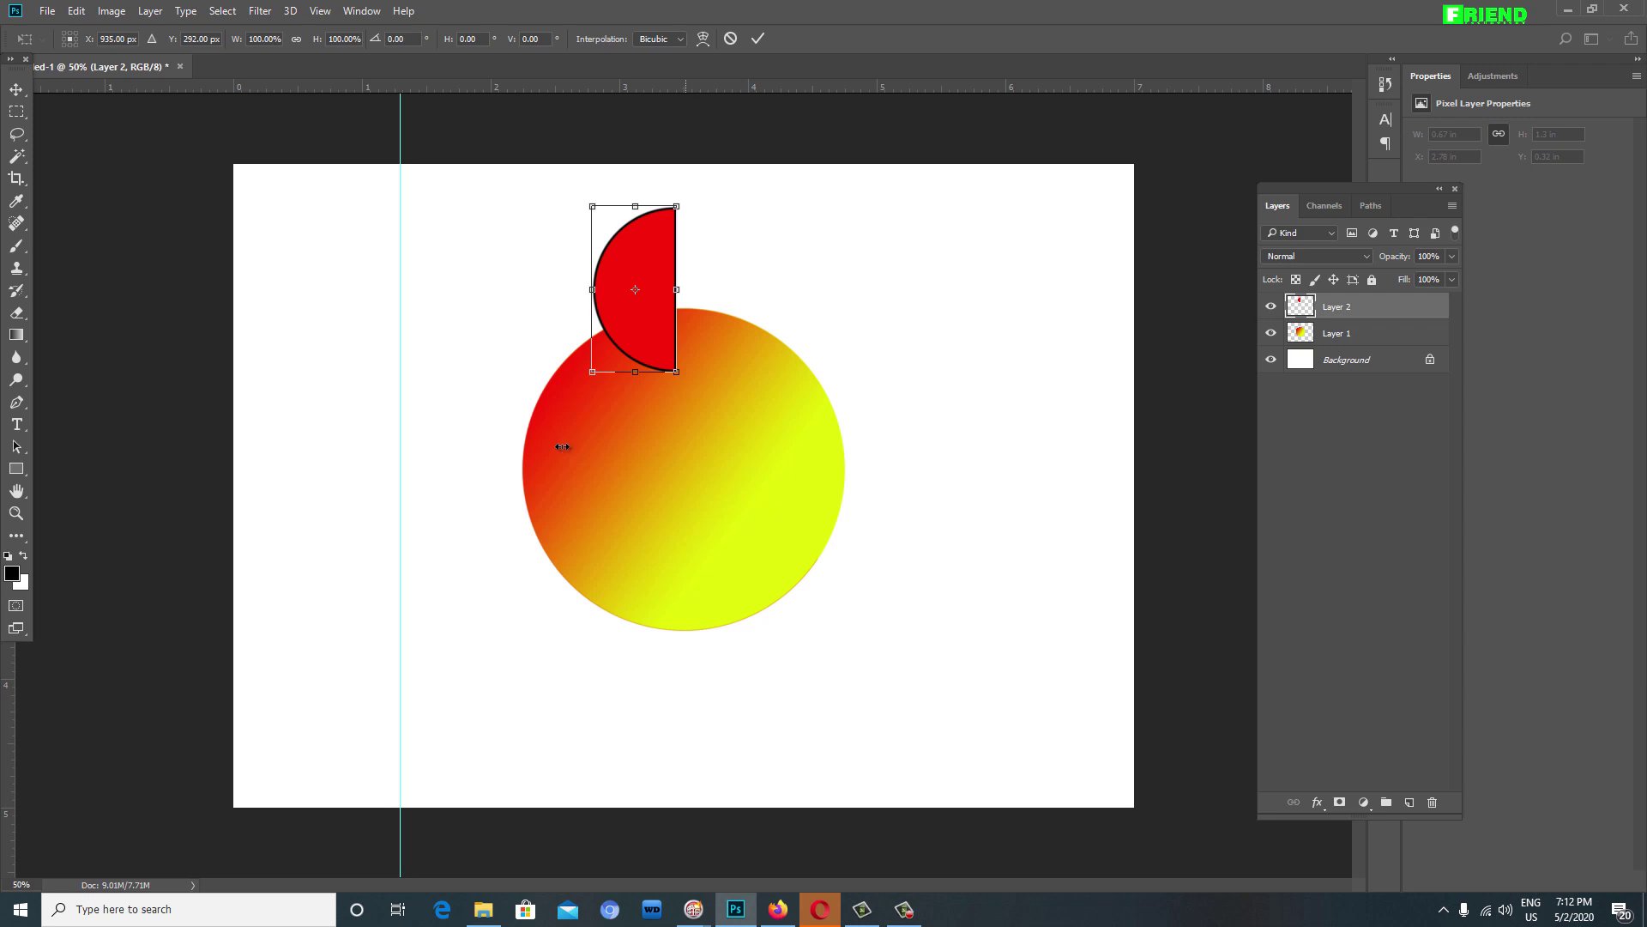
{"action": "left_click_drag", "start_coordinate": [676, 206], "coordinate": [669, 222]}
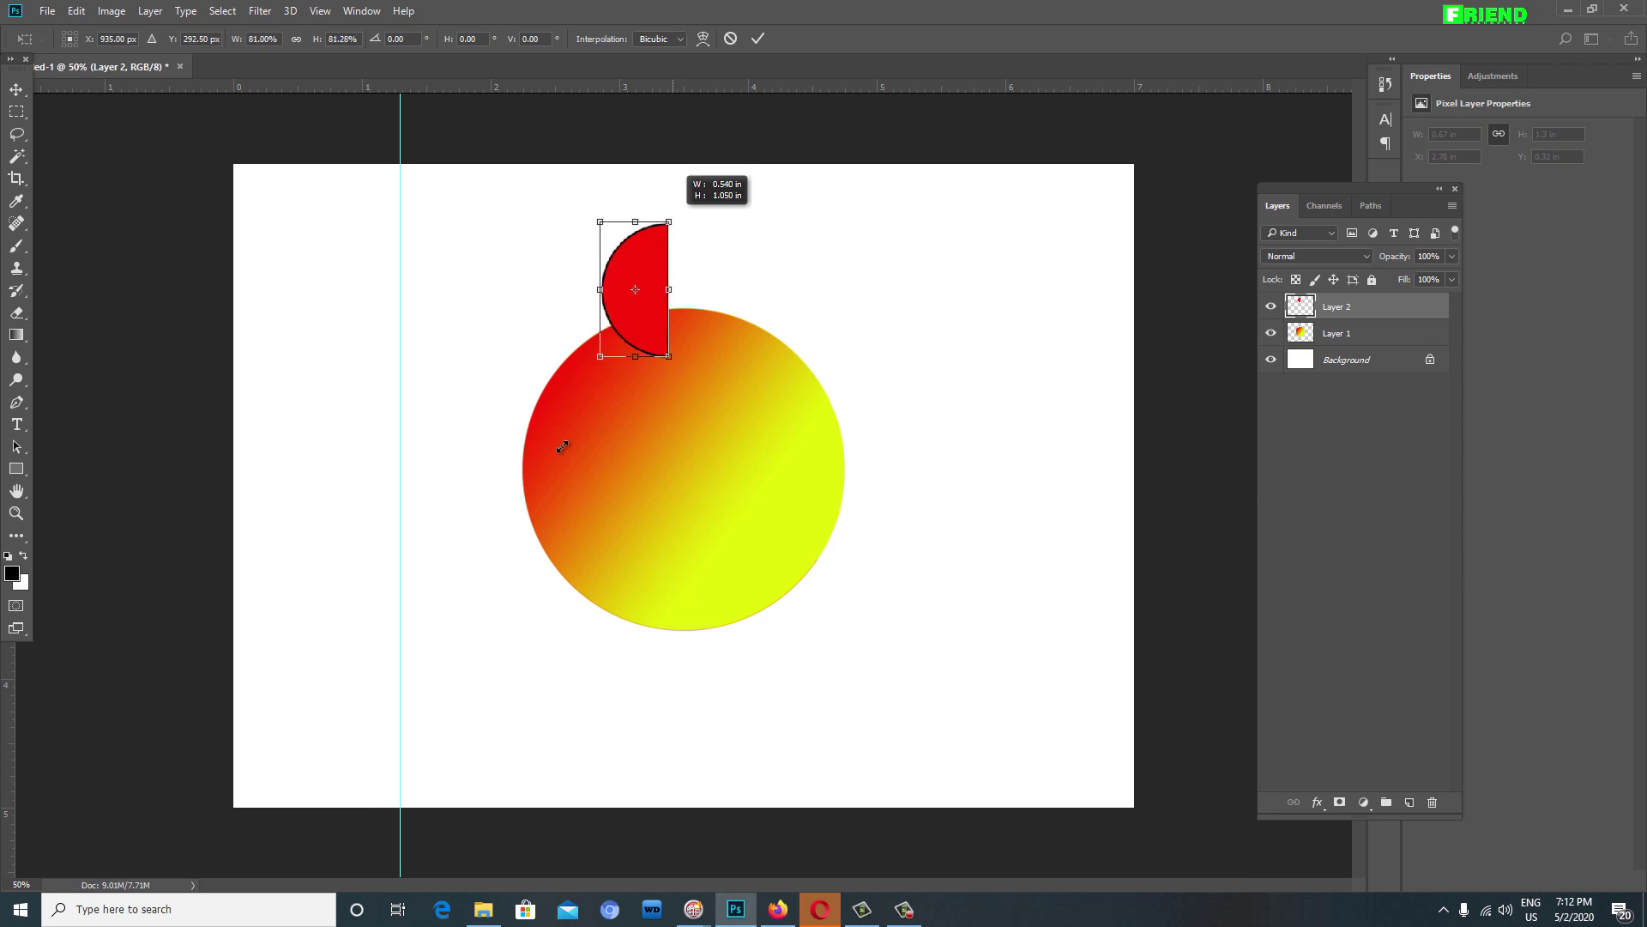
{"action": "left_click_drag", "start_coordinate": [562, 446], "coordinate": [562, 447]}
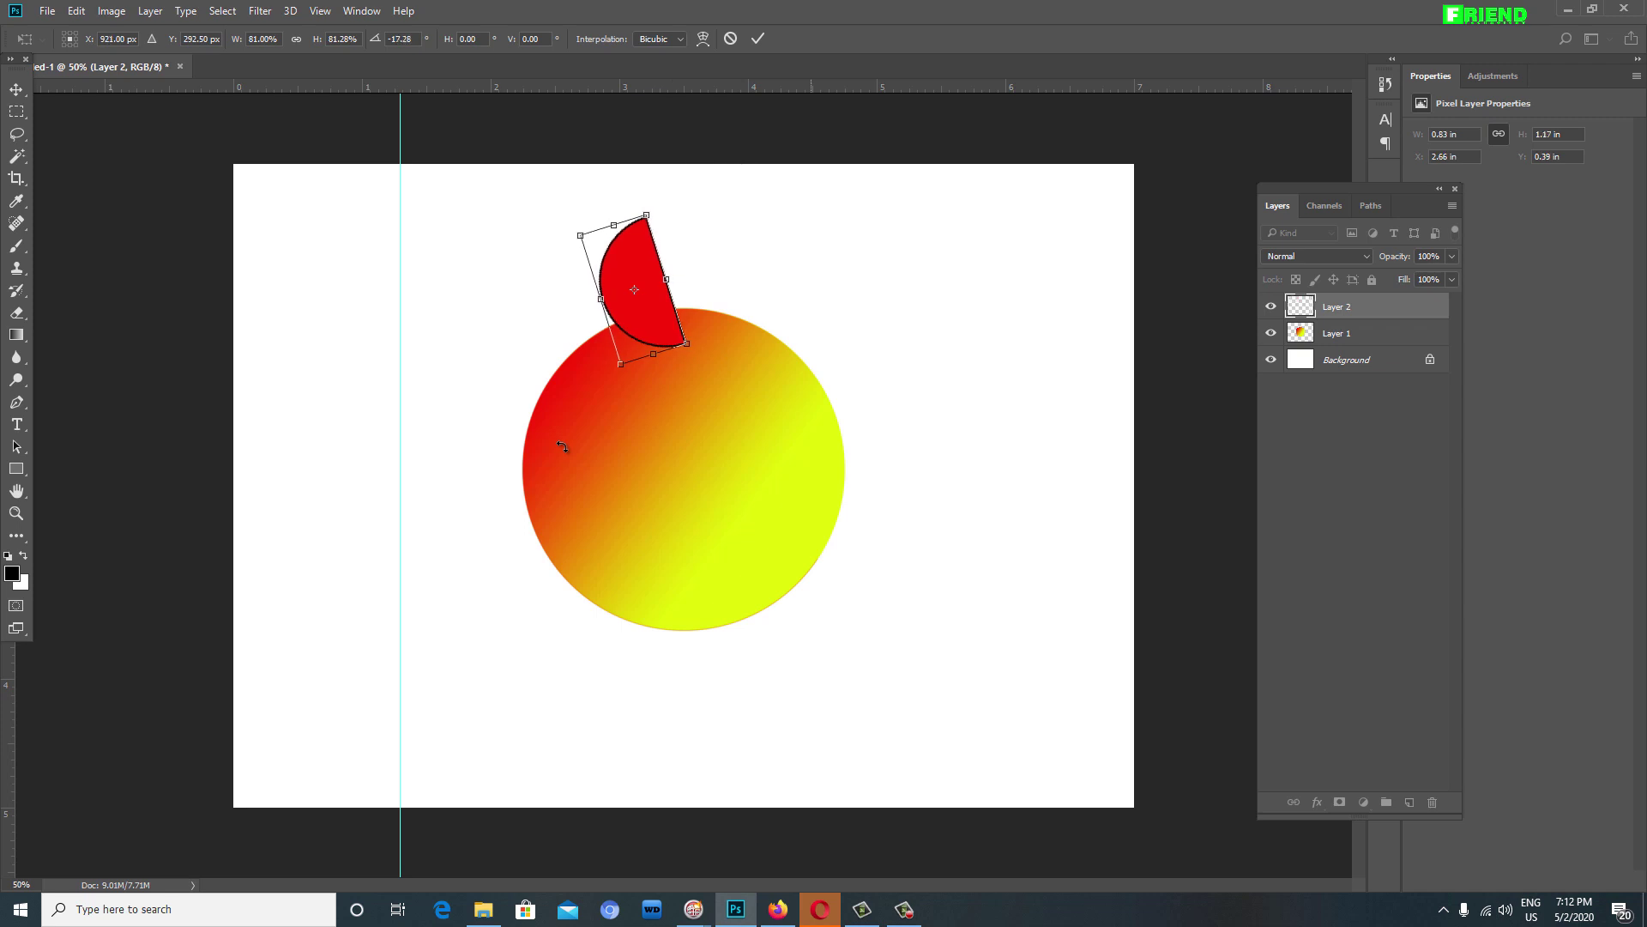
{"action": "key", "text": "Return"}
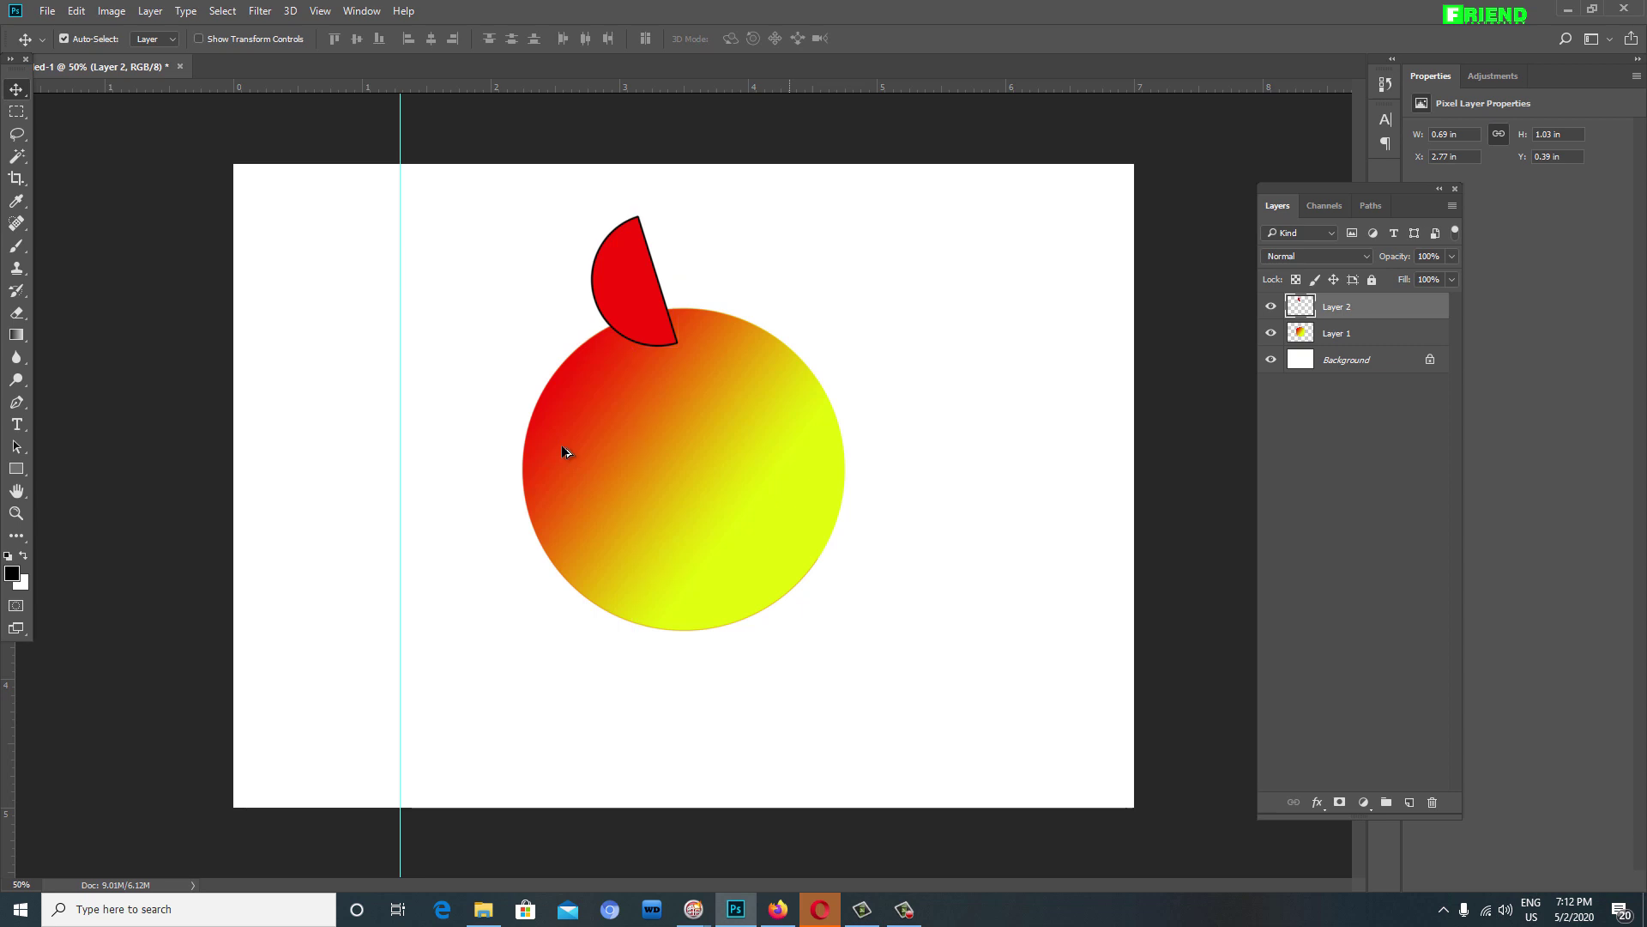
{"action": "key", "text": "ctrl+t"}
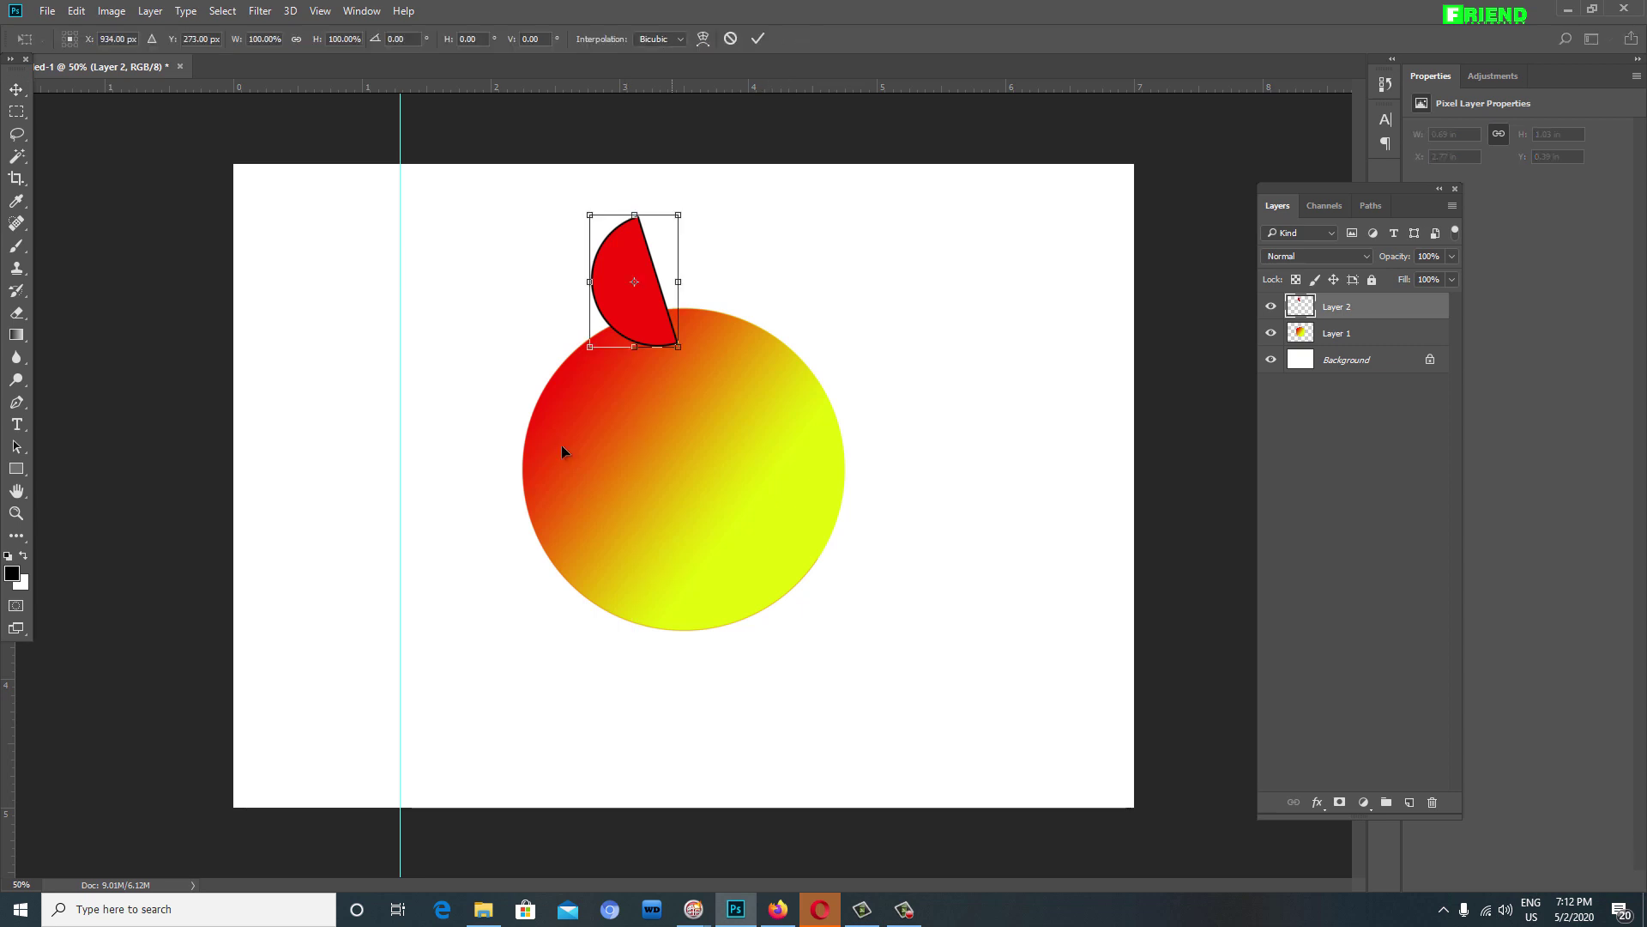
Step: Make a rotated copy of the red half-circle on Layer 2 copy, shifted to the right
{"action": "key", "text": "ctrl+alt+t"}
{"action": "left_click_drag", "start_coordinate": [670, 141], "coordinate": [712, 159]}
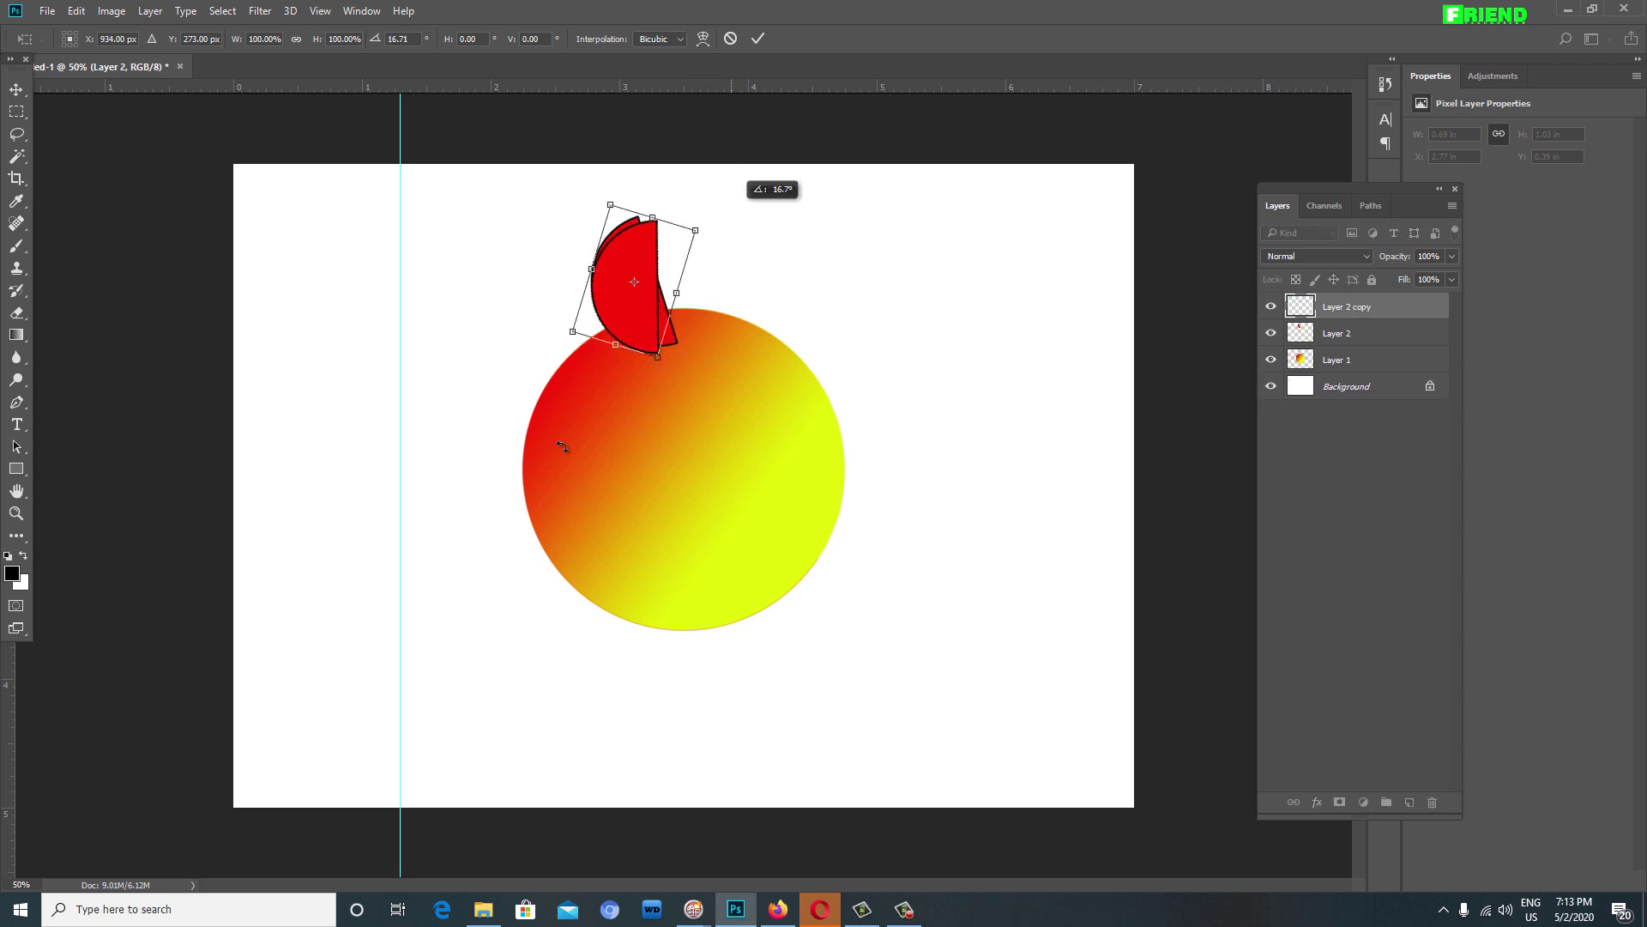
{"action": "key", "text": "Return"}
{"action": "key", "text": "ctrl+alt+t"}
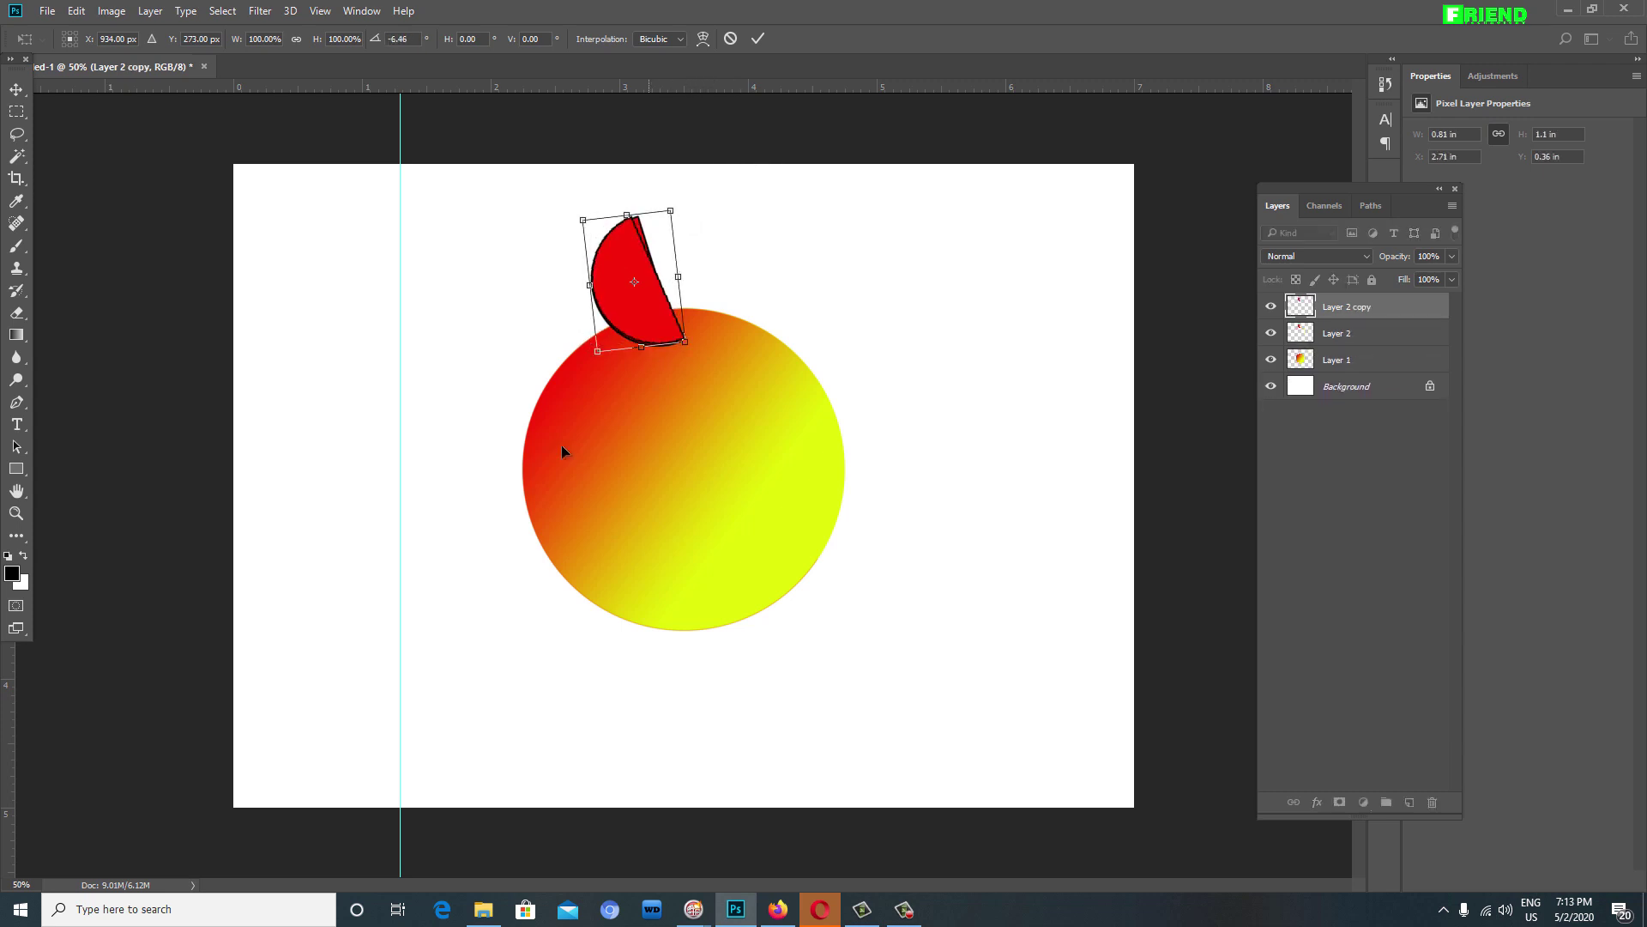
{"action": "left_click_drag", "start_coordinate": [634, 282], "coordinate": [699, 277]}
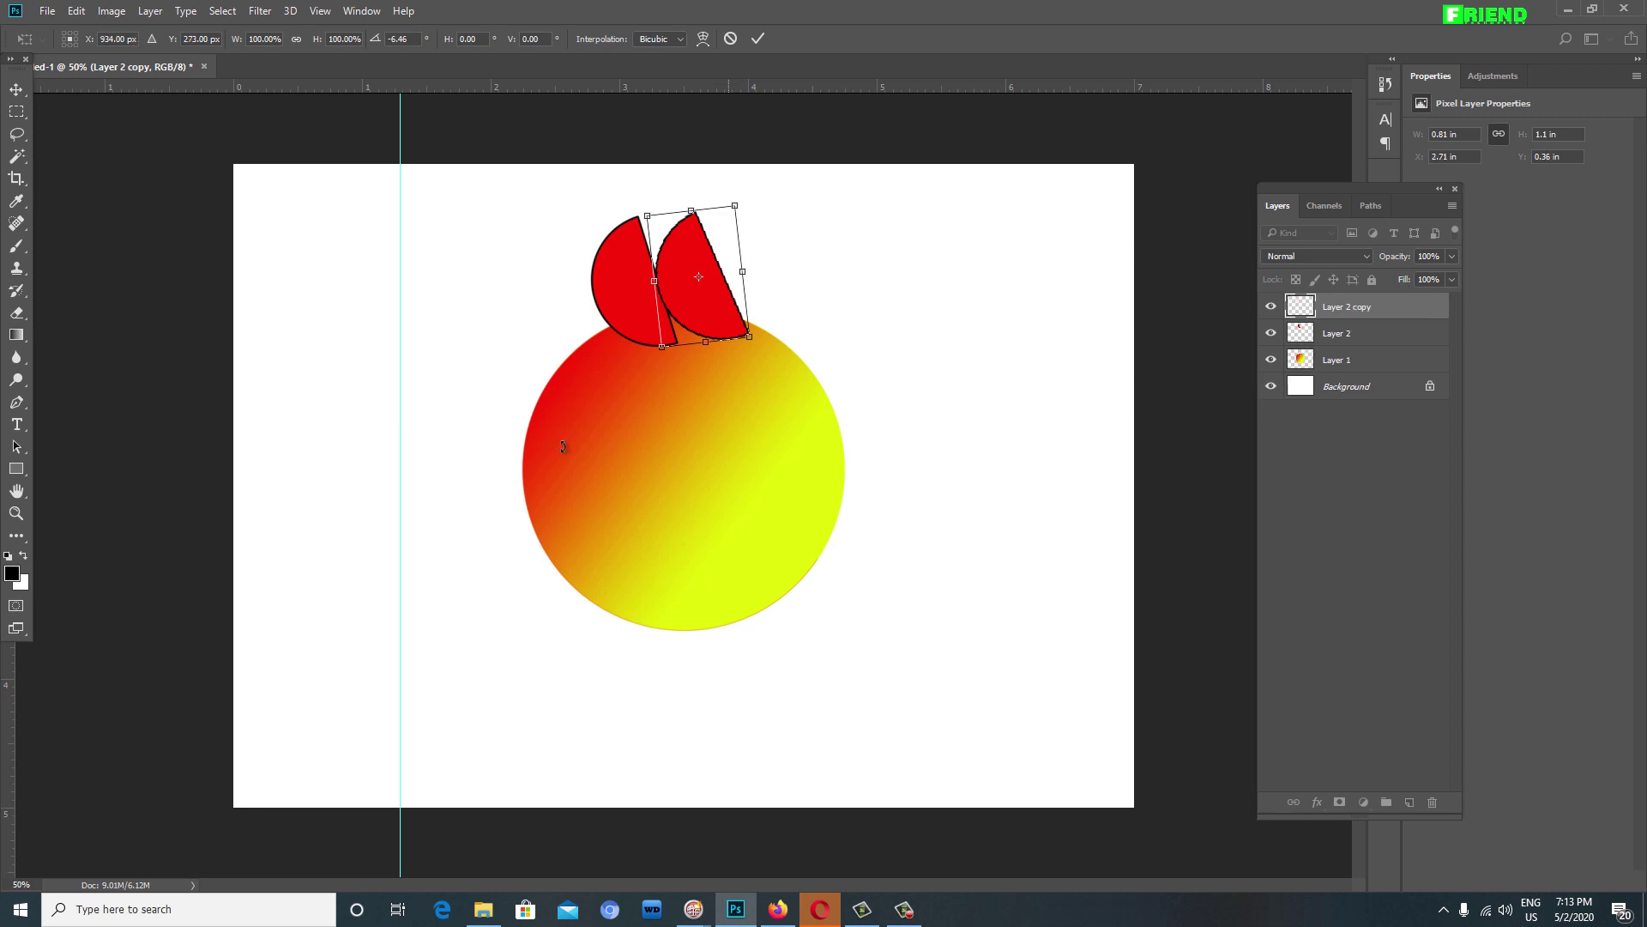
{"action": "key", "text": "ctrl+z"}
{"action": "key", "text": "ctrl+z"}
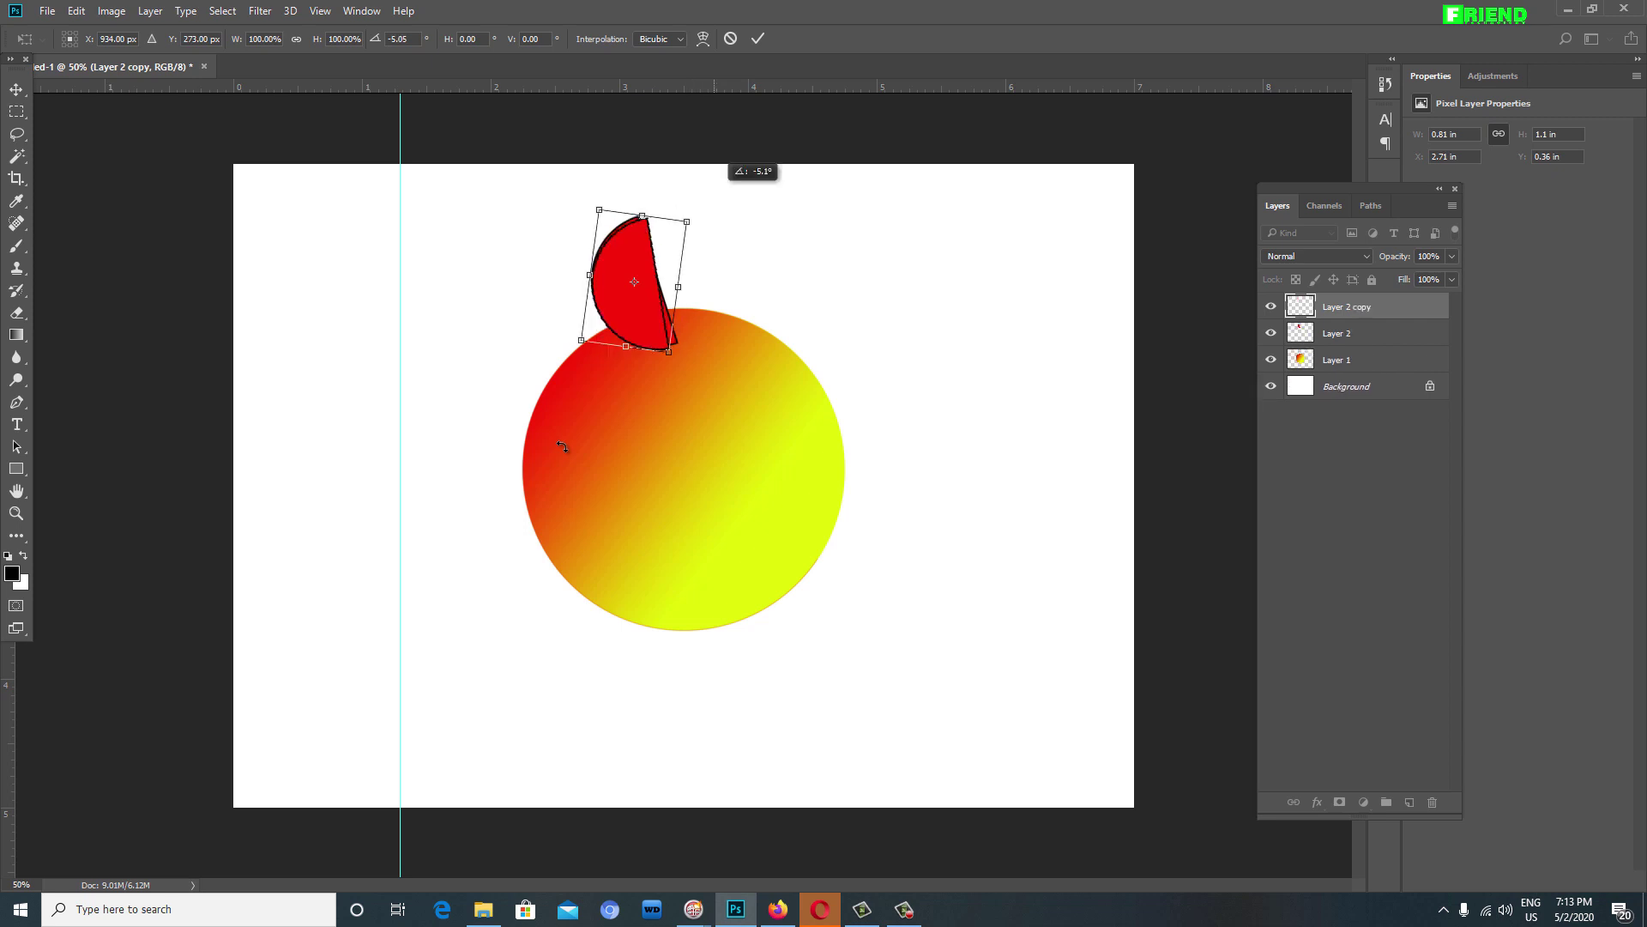
{"action": "key", "text": "ctrl+z"}
Step: Rotate the copy to about 30° and nudge it up and right over the original
{"action": "key", "text": "ctrl+z"}
{"action": "key", "text": "ctrl+z"}
{"action": "key", "text": "ctrl+shift+z"}
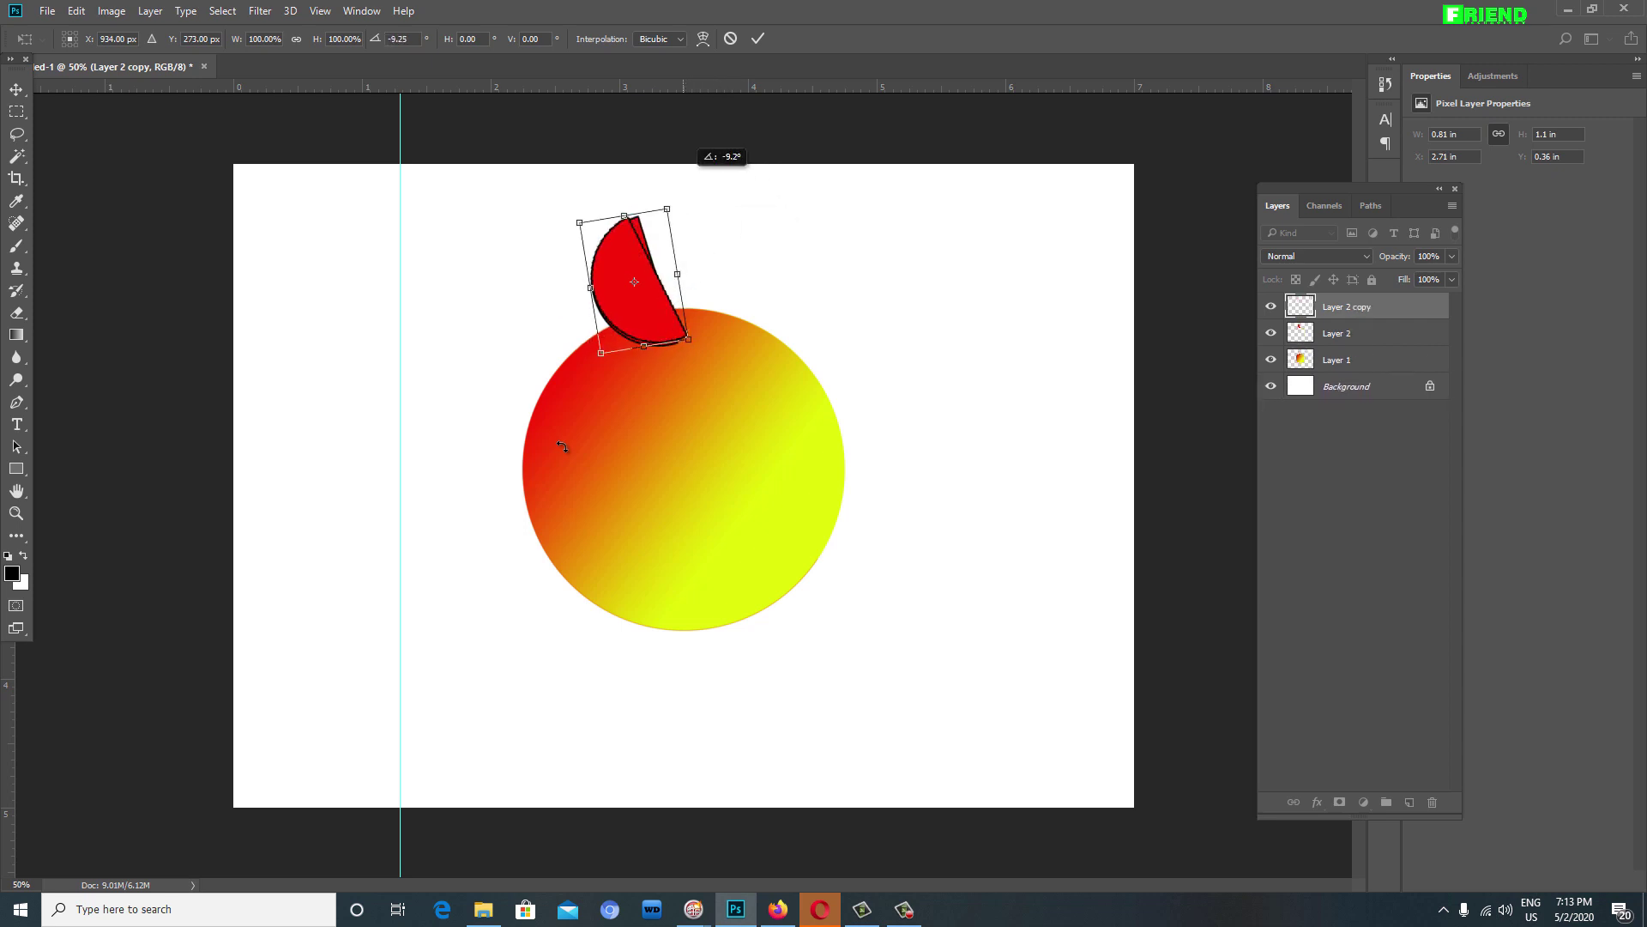
{"action": "key", "text": "ctrl+shift+z"}
{"action": "key", "text": "ctrl+shift+z"}
{"action": "key", "text": "ctrl+shift+z"}
{"action": "key", "text": "ctrl+z"}
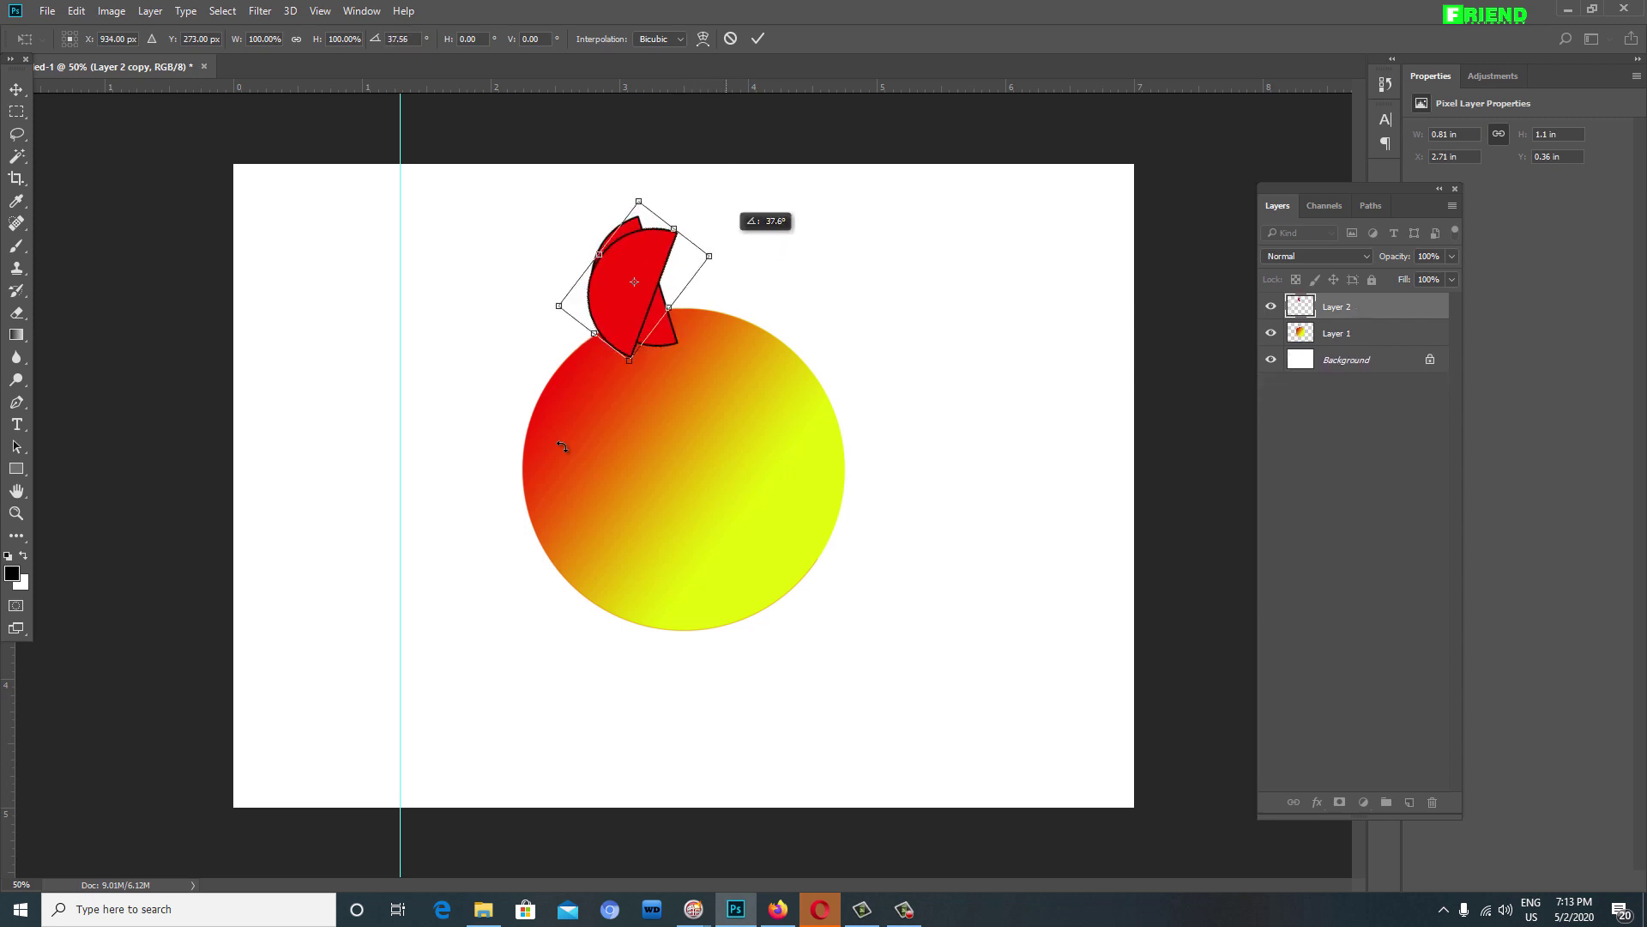
{"action": "key", "text": "ctrl+z"}
{"action": "key", "text": "ctrl+shift+z"}
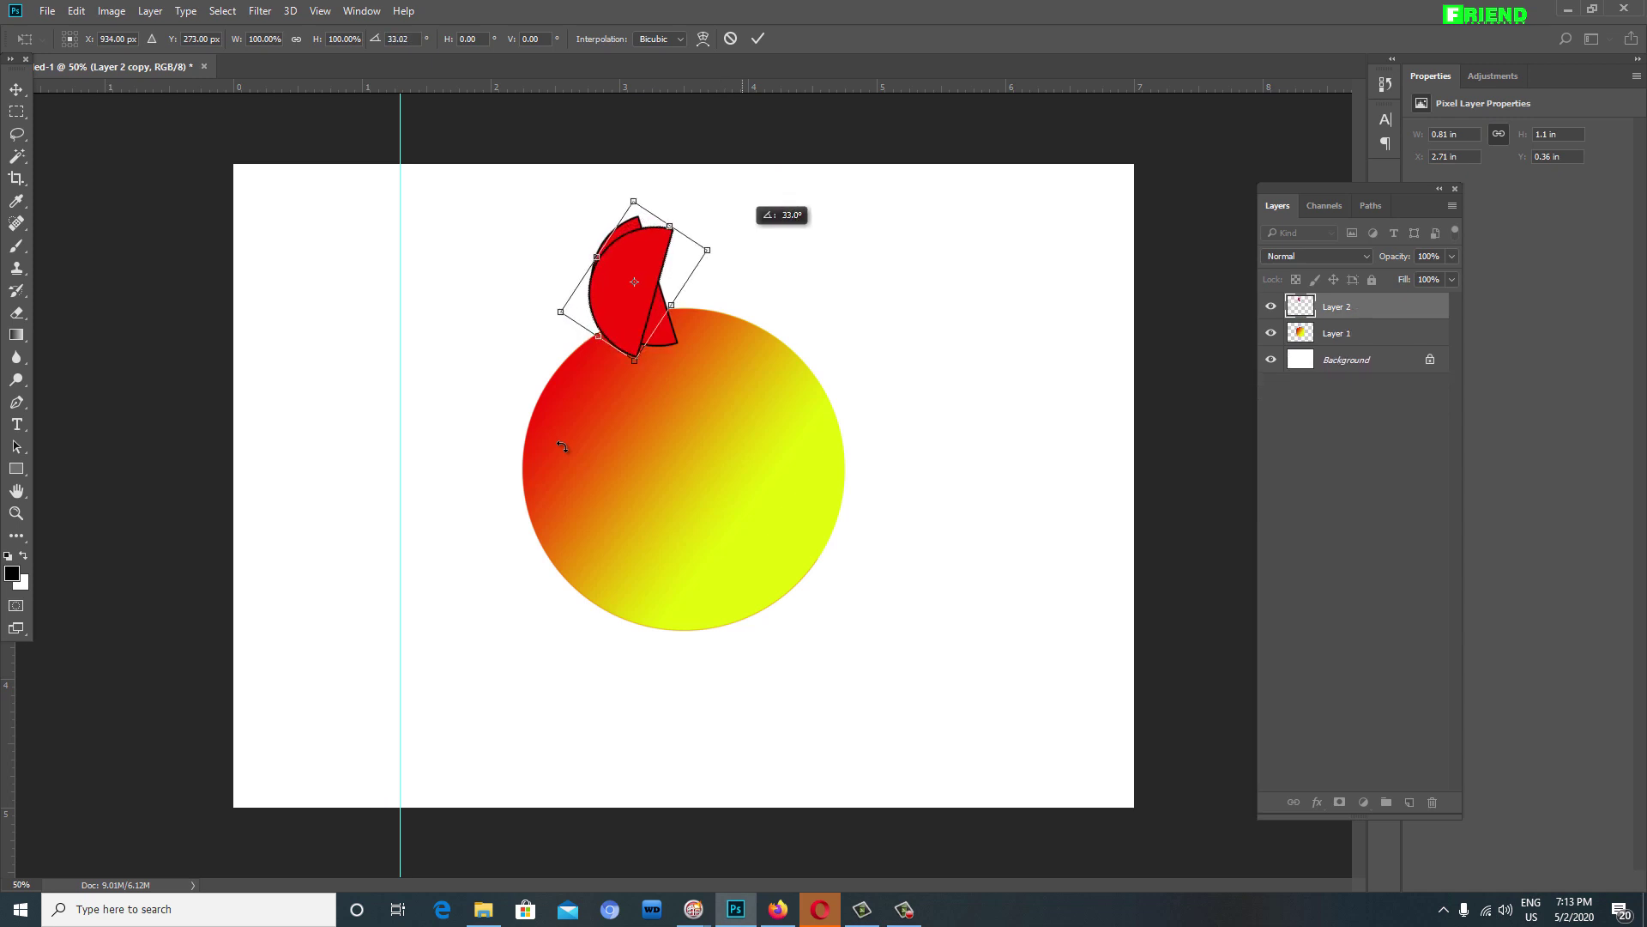
{"action": "key", "text": "ctrl+z"}
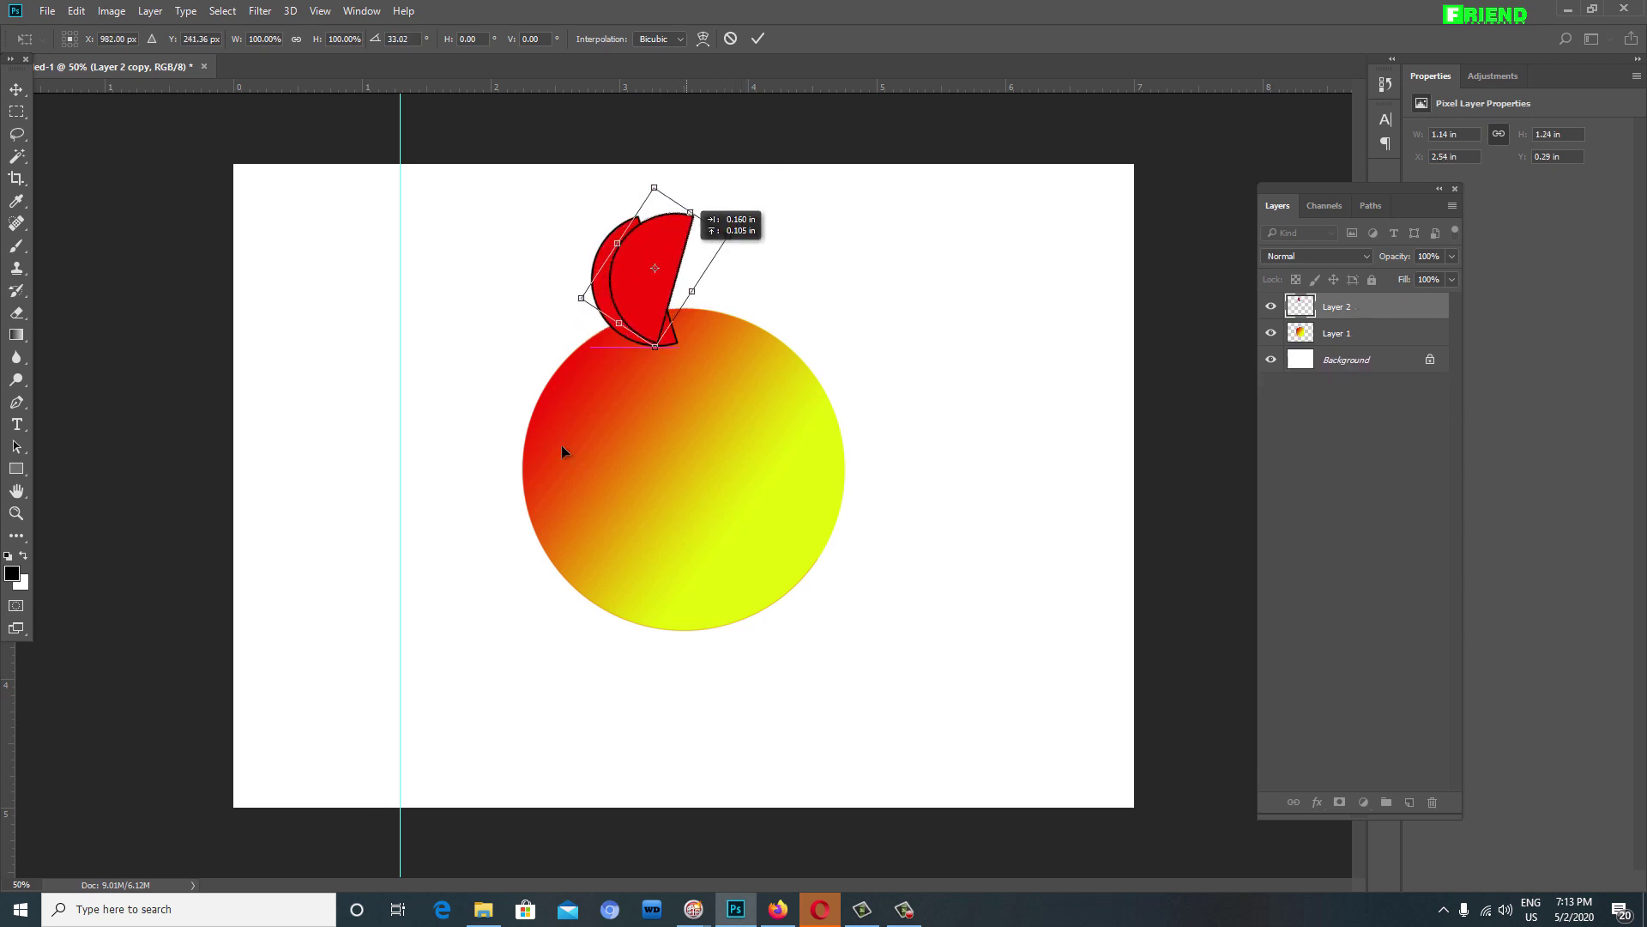
{"action": "key", "text": "ctrl+z"}
{"action": "key", "text": "Up"}
{"action": "key", "text": "Up"}
{"action": "key", "text": "Up"}
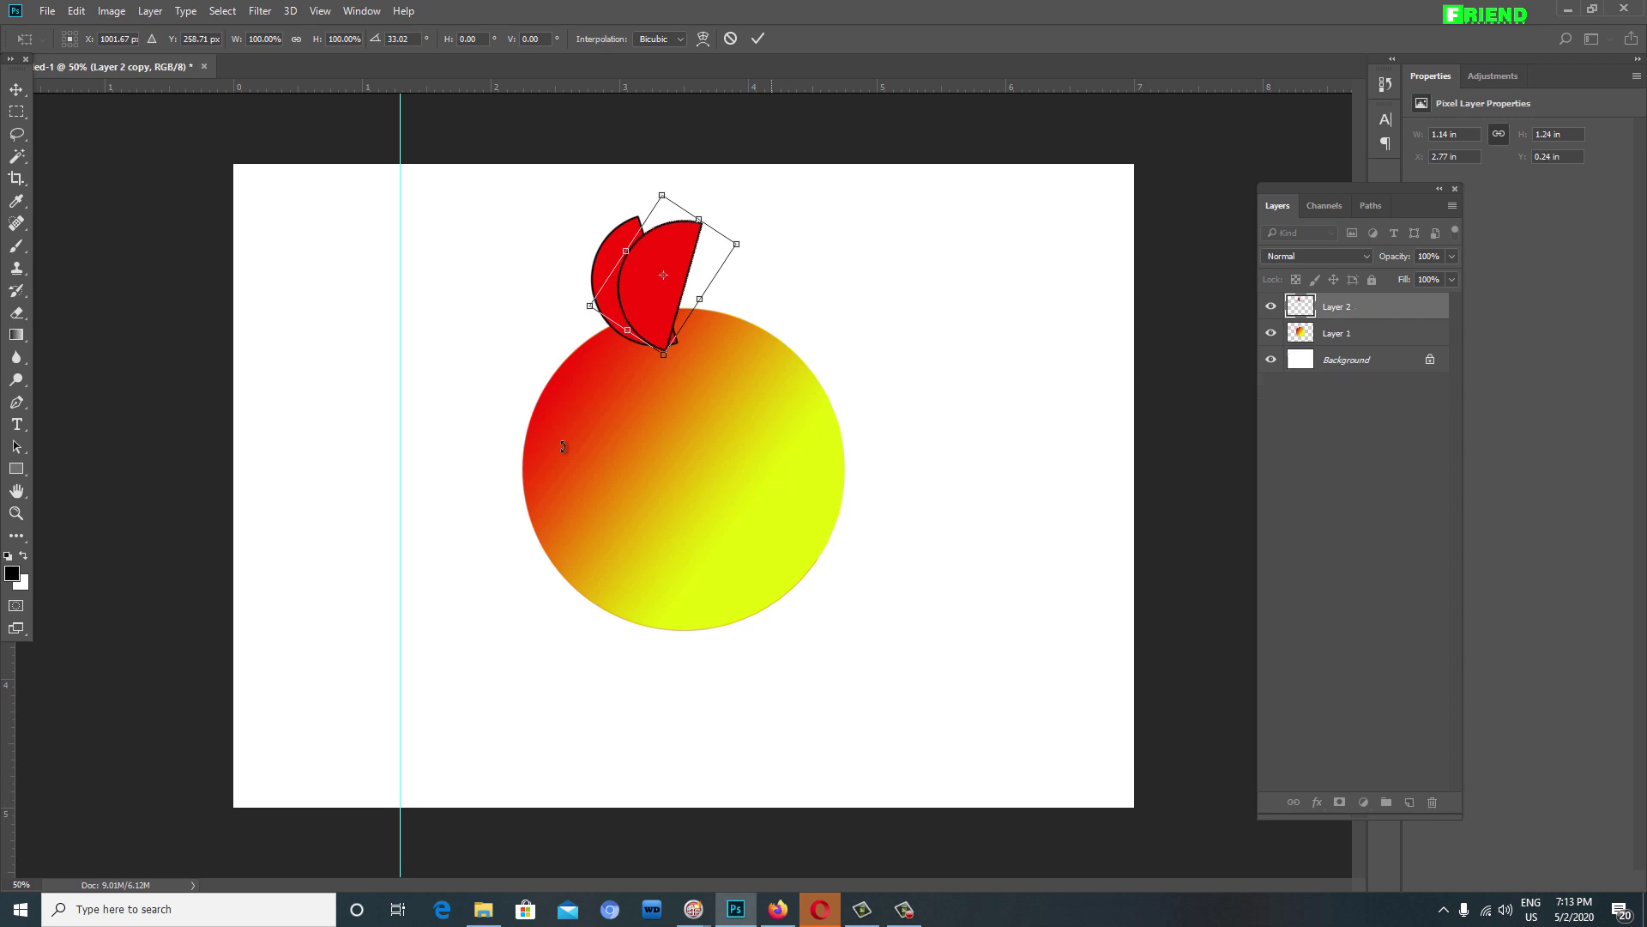
{"action": "key", "text": "Up"}
{"action": "key", "text": "Up"}
{"action": "key", "text": "Up"}
{"action": "key", "text": "Up"}
{"action": "key", "text": "Up"}
{"action": "key", "text": "Up"}
{"action": "key", "text": "Up"}
{"action": "key", "text": "Up"}
{"action": "key", "text": "Up"}
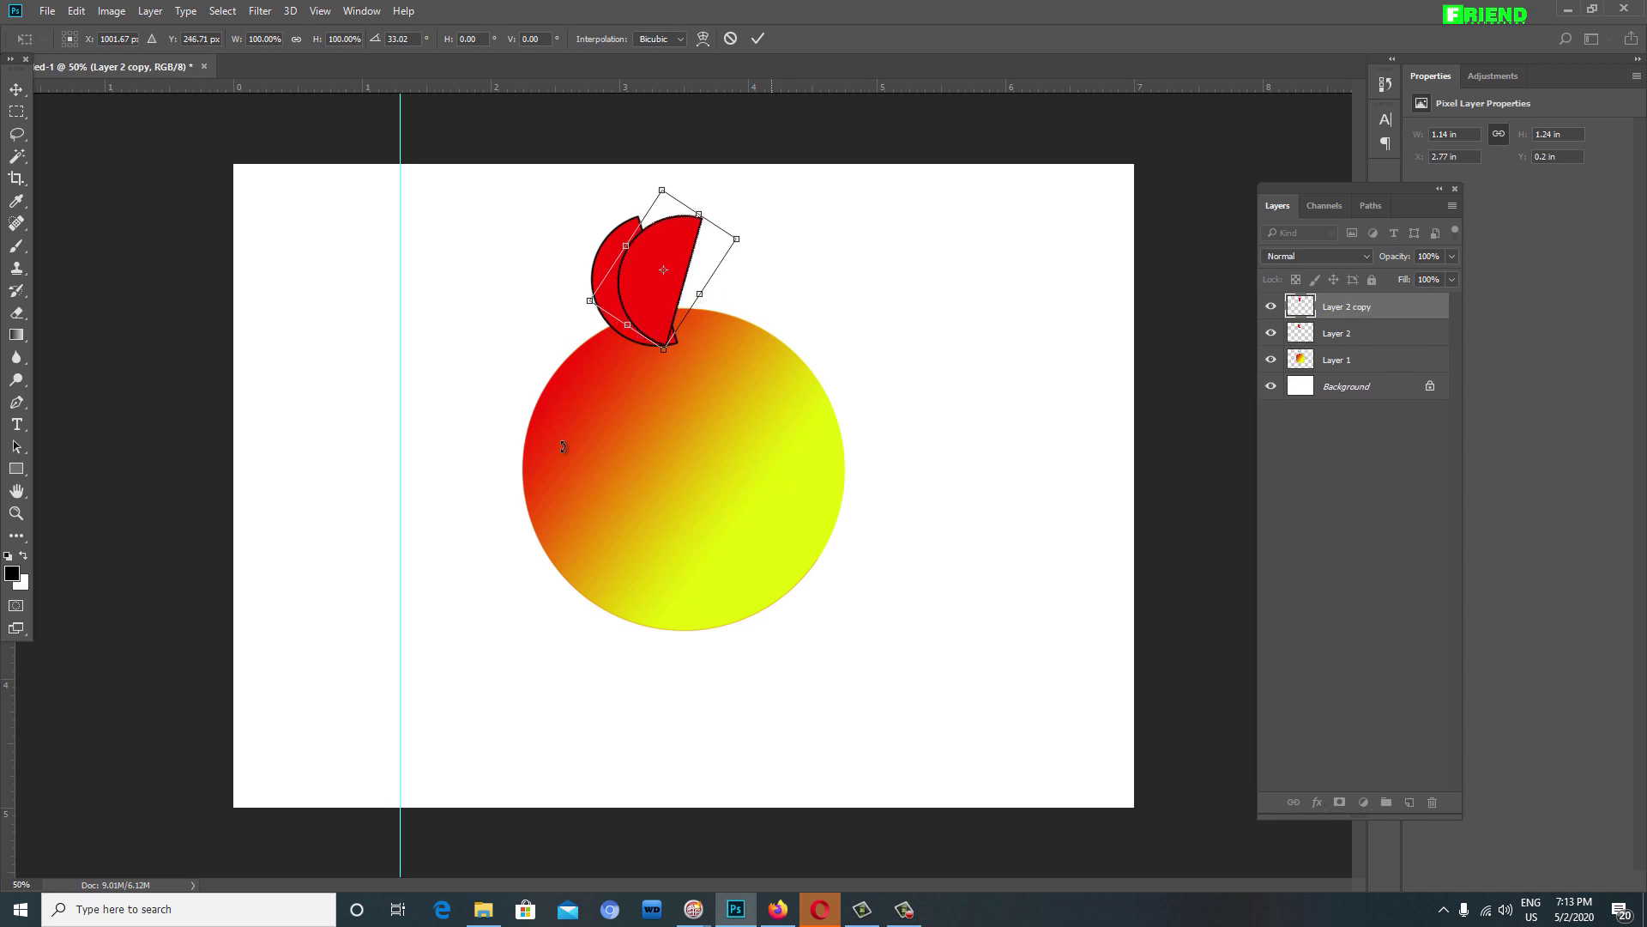
{"action": "left_click_drag", "start_coordinate": [563, 446], "coordinate": [572, 451]}
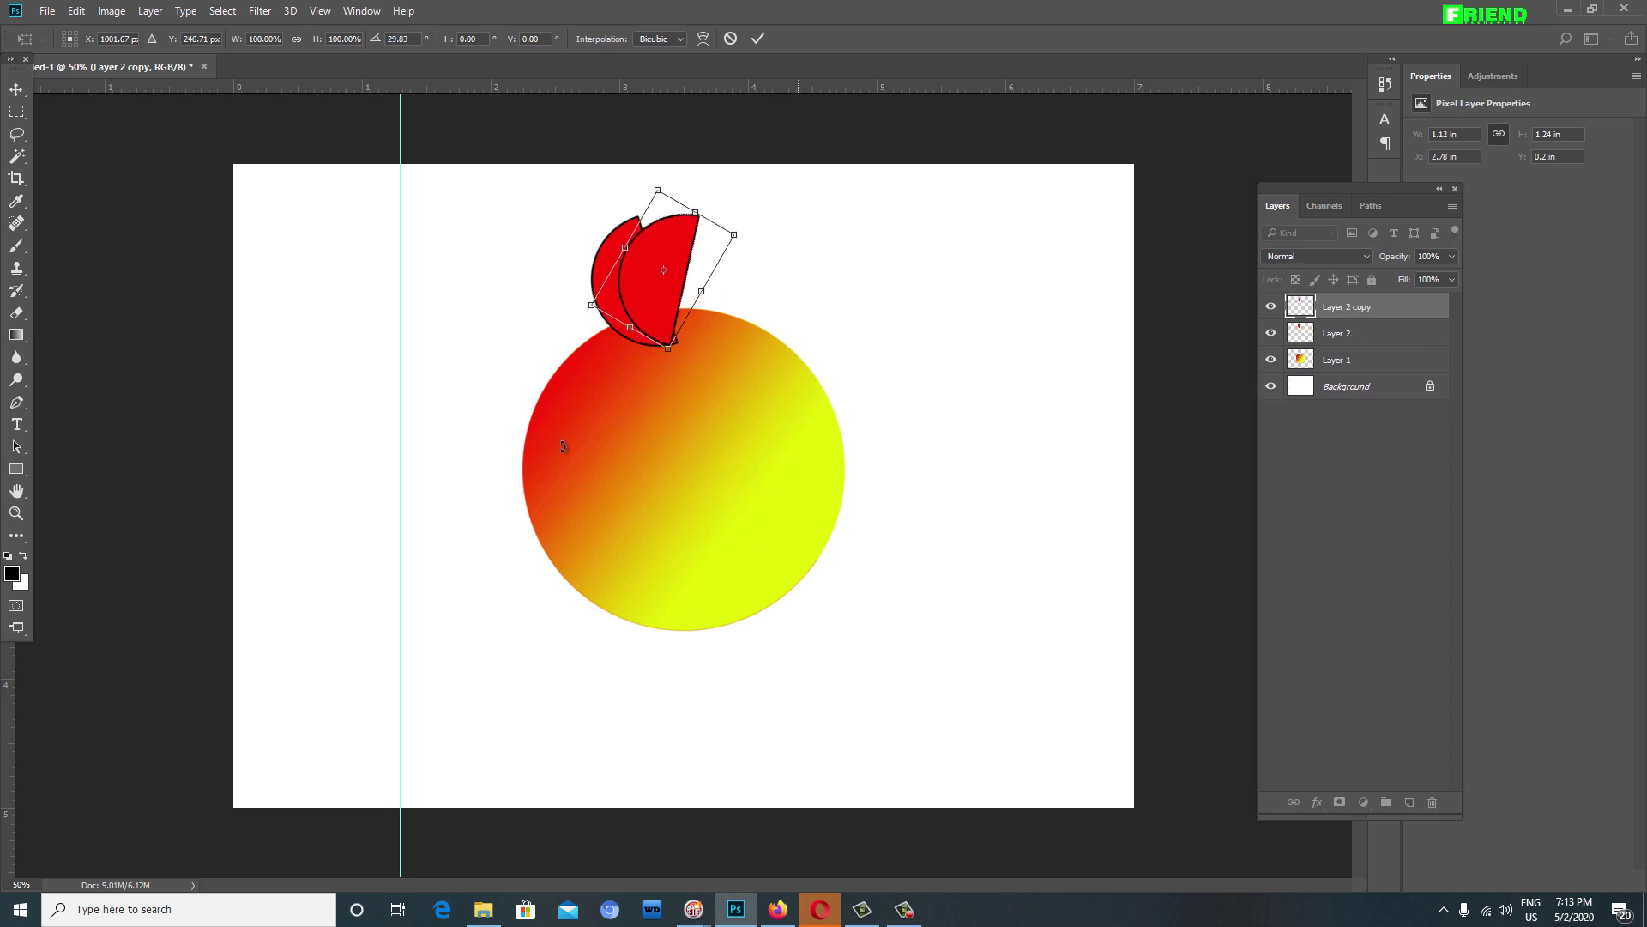
{"action": "key", "text": "Right"}
{"action": "key", "text": "Right"}
{"action": "key", "text": "Right"}
{"action": "key", "text": "Right"}
{"action": "key", "text": "Right"}
{"action": "key", "text": "Right"}
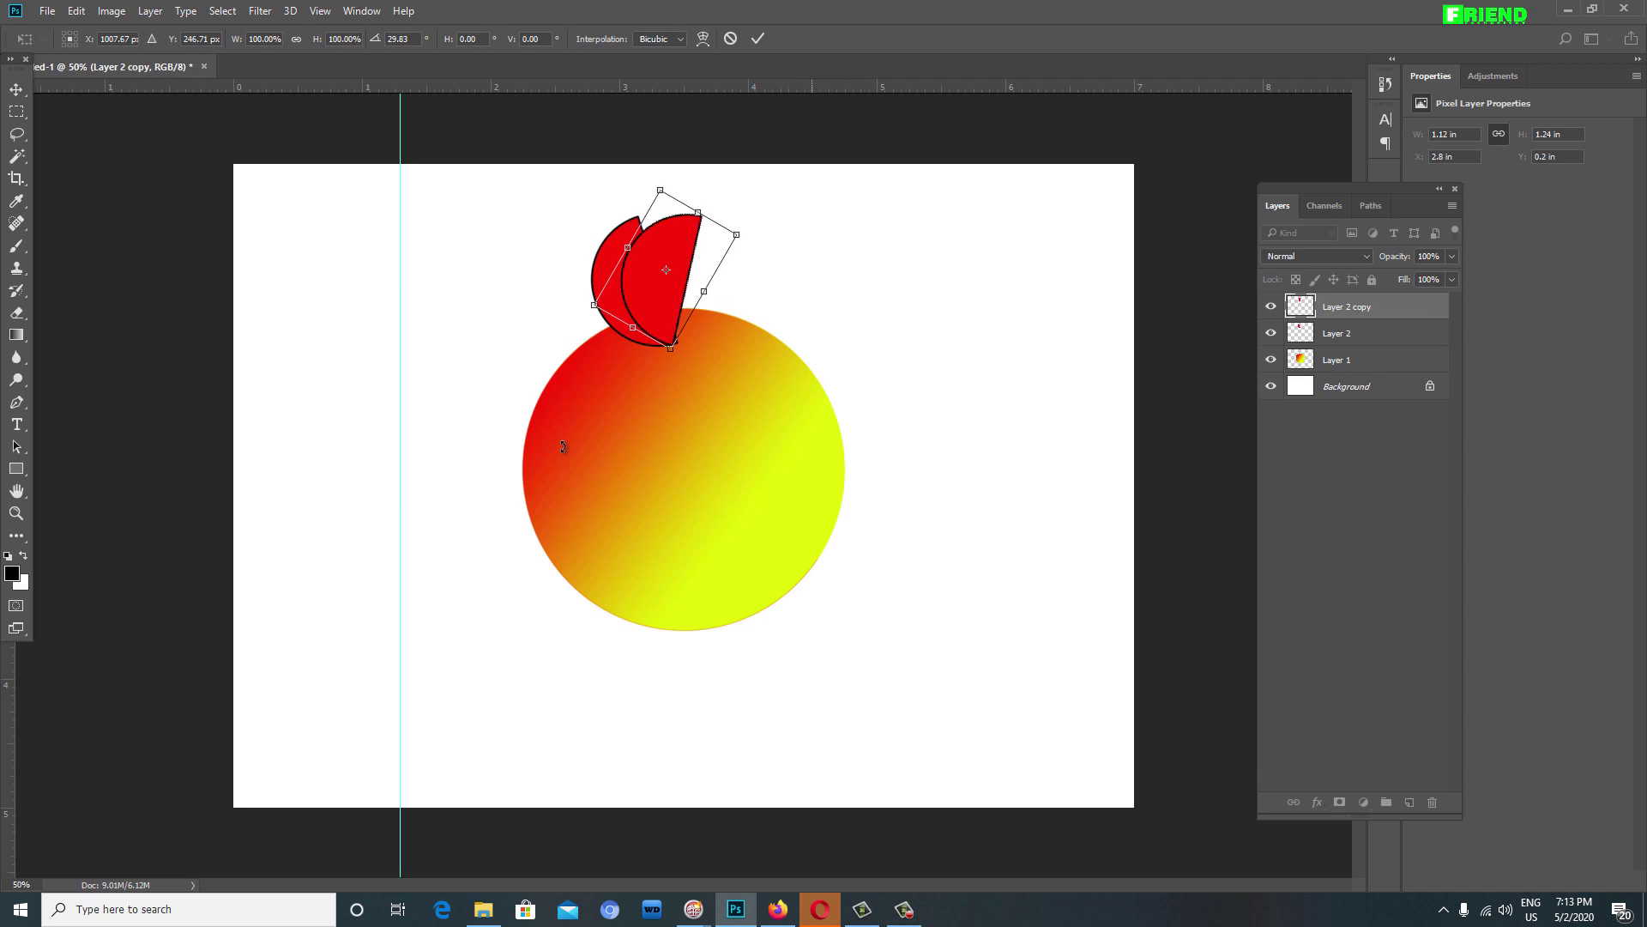
{"action": "key", "text": "Return"}
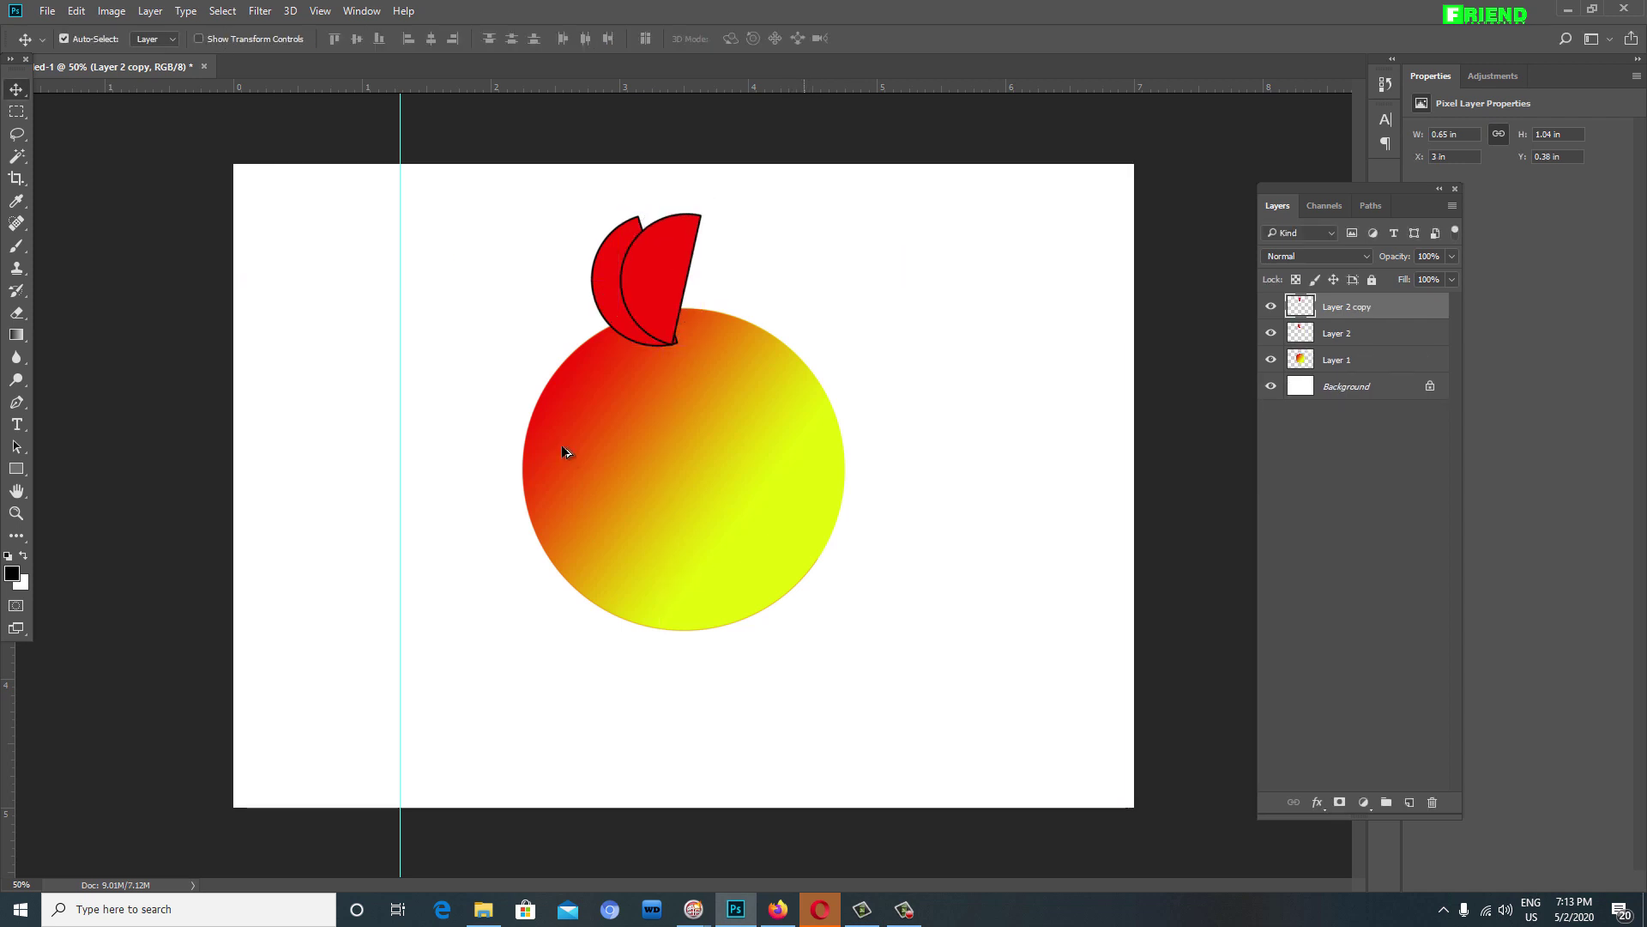
{"action": "key", "text": "ctrl+t"}
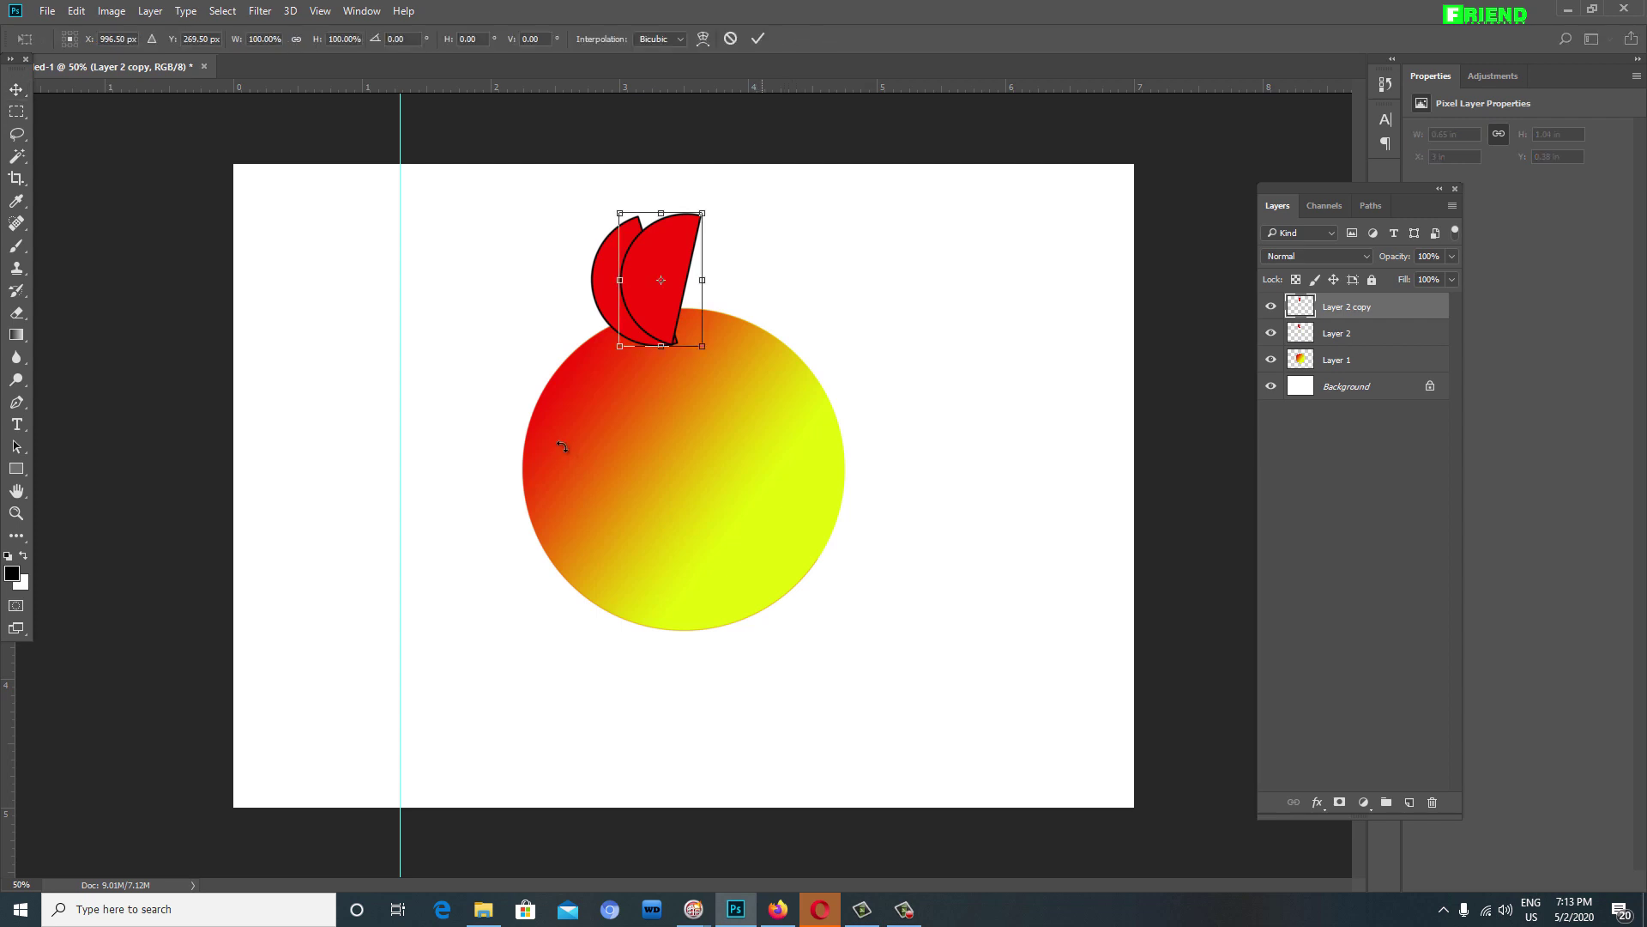
Step: Rotate and nudge the Layer 2 copy 2 petal so it fans out right of the others
{"action": "left_click_drag", "start_coordinate": [781, 193], "coordinate": [819, 265]}
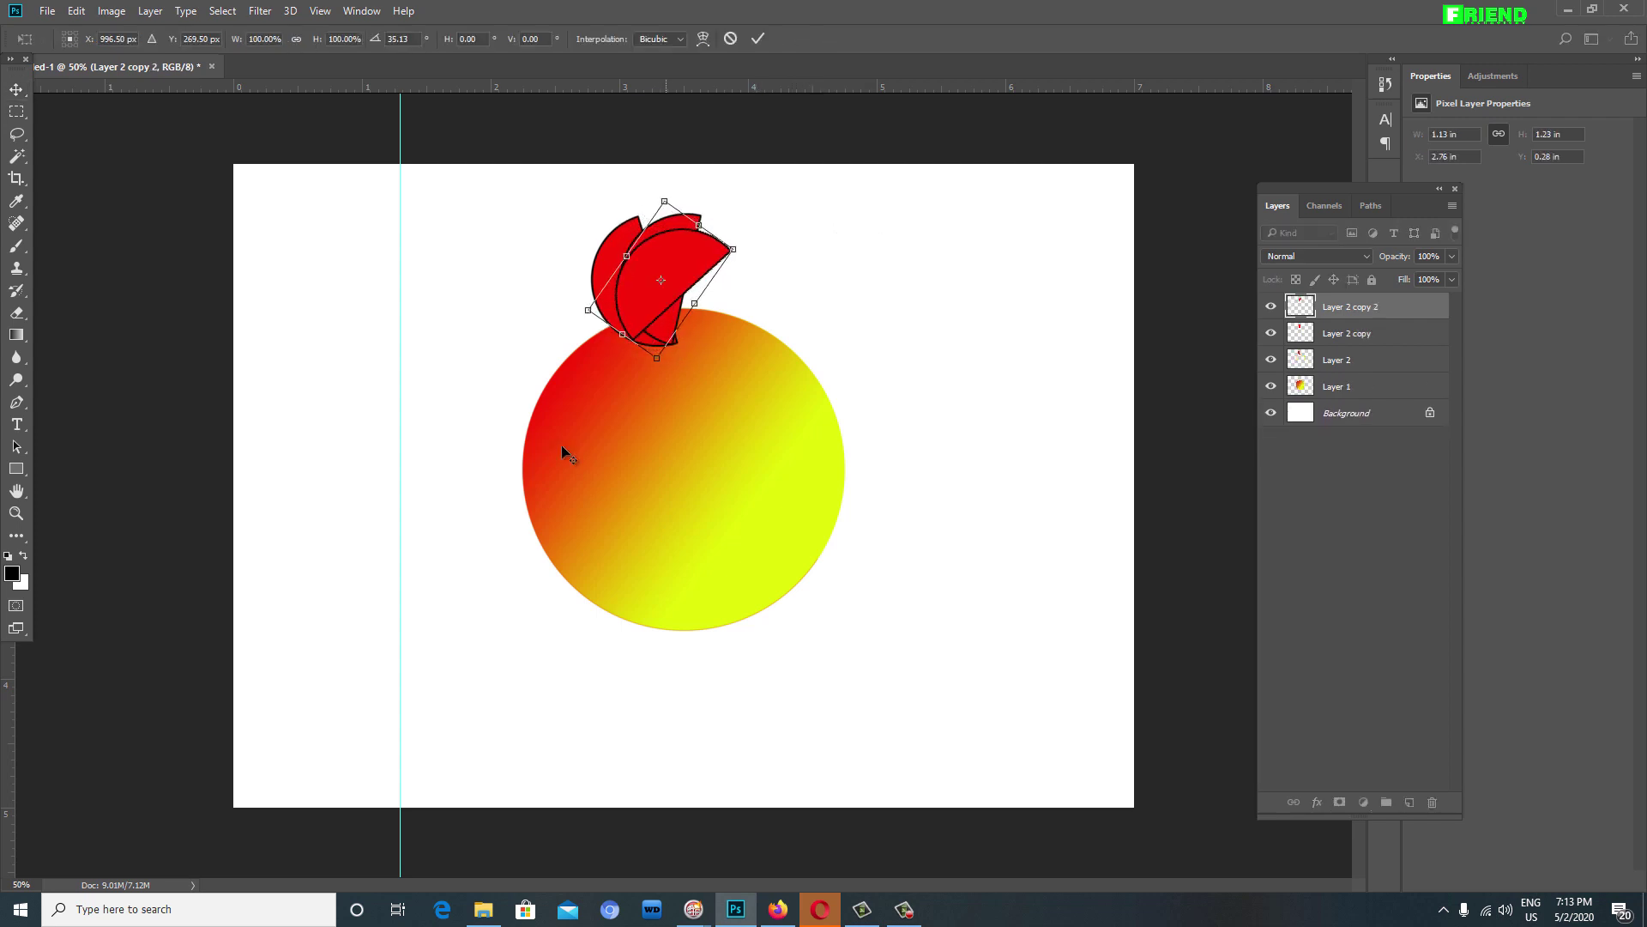
{"action": "left_click_drag", "start_coordinate": [660, 283], "coordinate": [691, 297]}
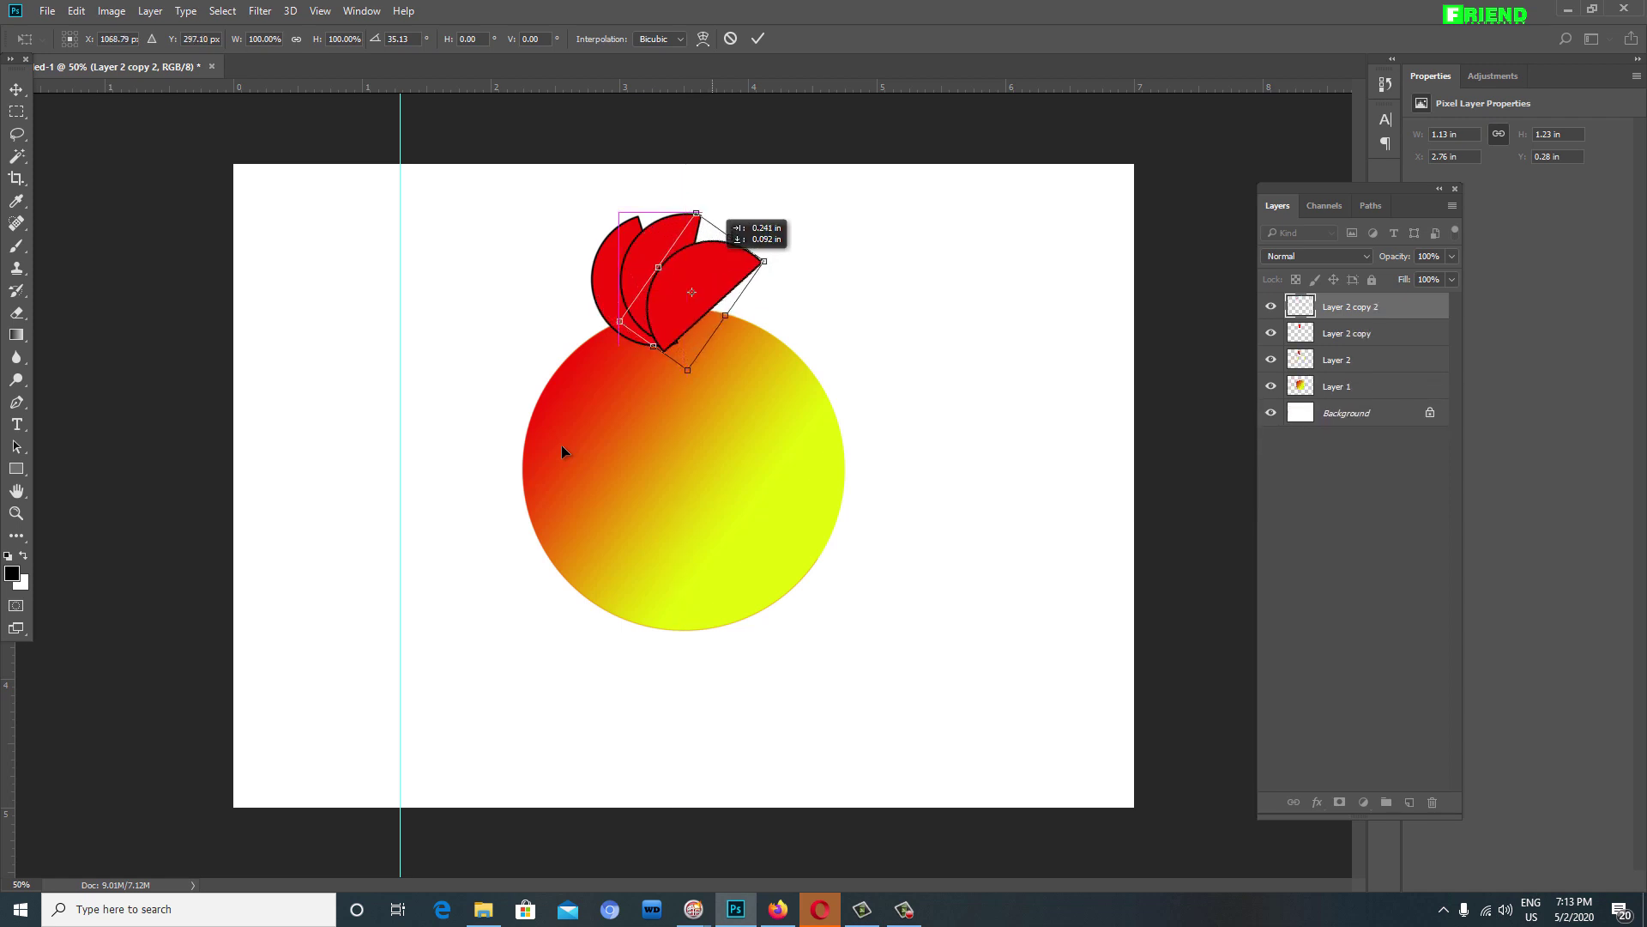
{"action": "key", "text": "Right"}
{"action": "key", "text": "Right"}
{"action": "key", "text": "Right"}
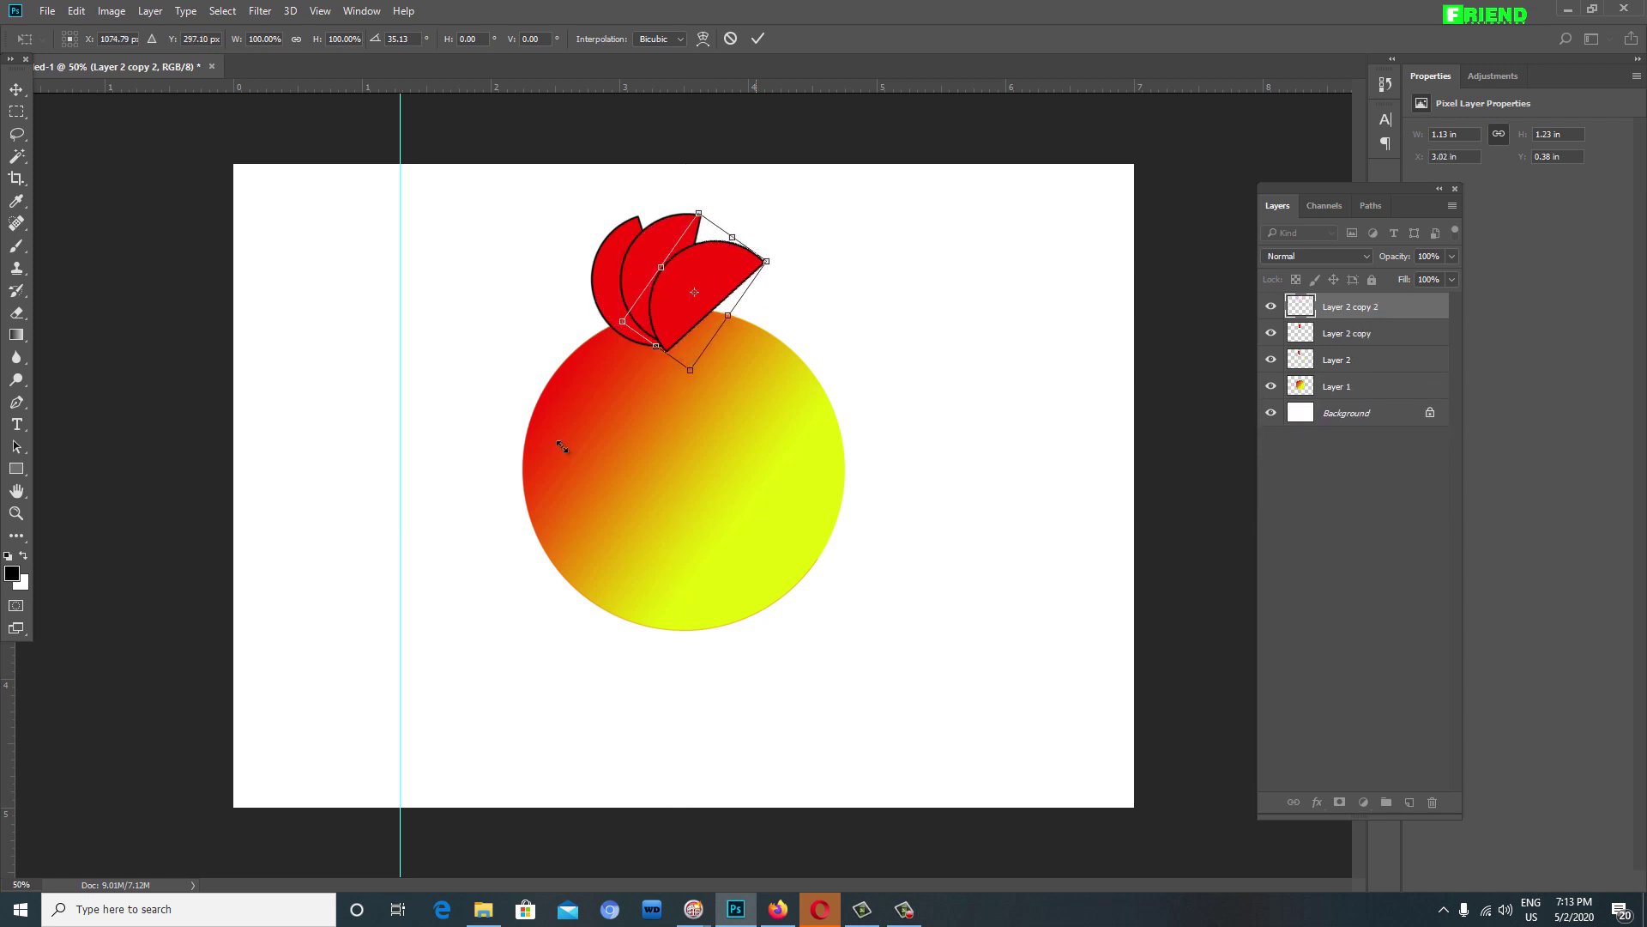
{"action": "key", "text": "Right"}
{"action": "key", "text": "Right"}
{"action": "key", "text": "Right"}
{"action": "key", "text": "Up"}
{"action": "key", "text": "Up"}
{"action": "key", "text": "Up"}
{"action": "key", "text": "Up"}
{"action": "key", "text": "Up"}
{"action": "key", "text": "Up"}
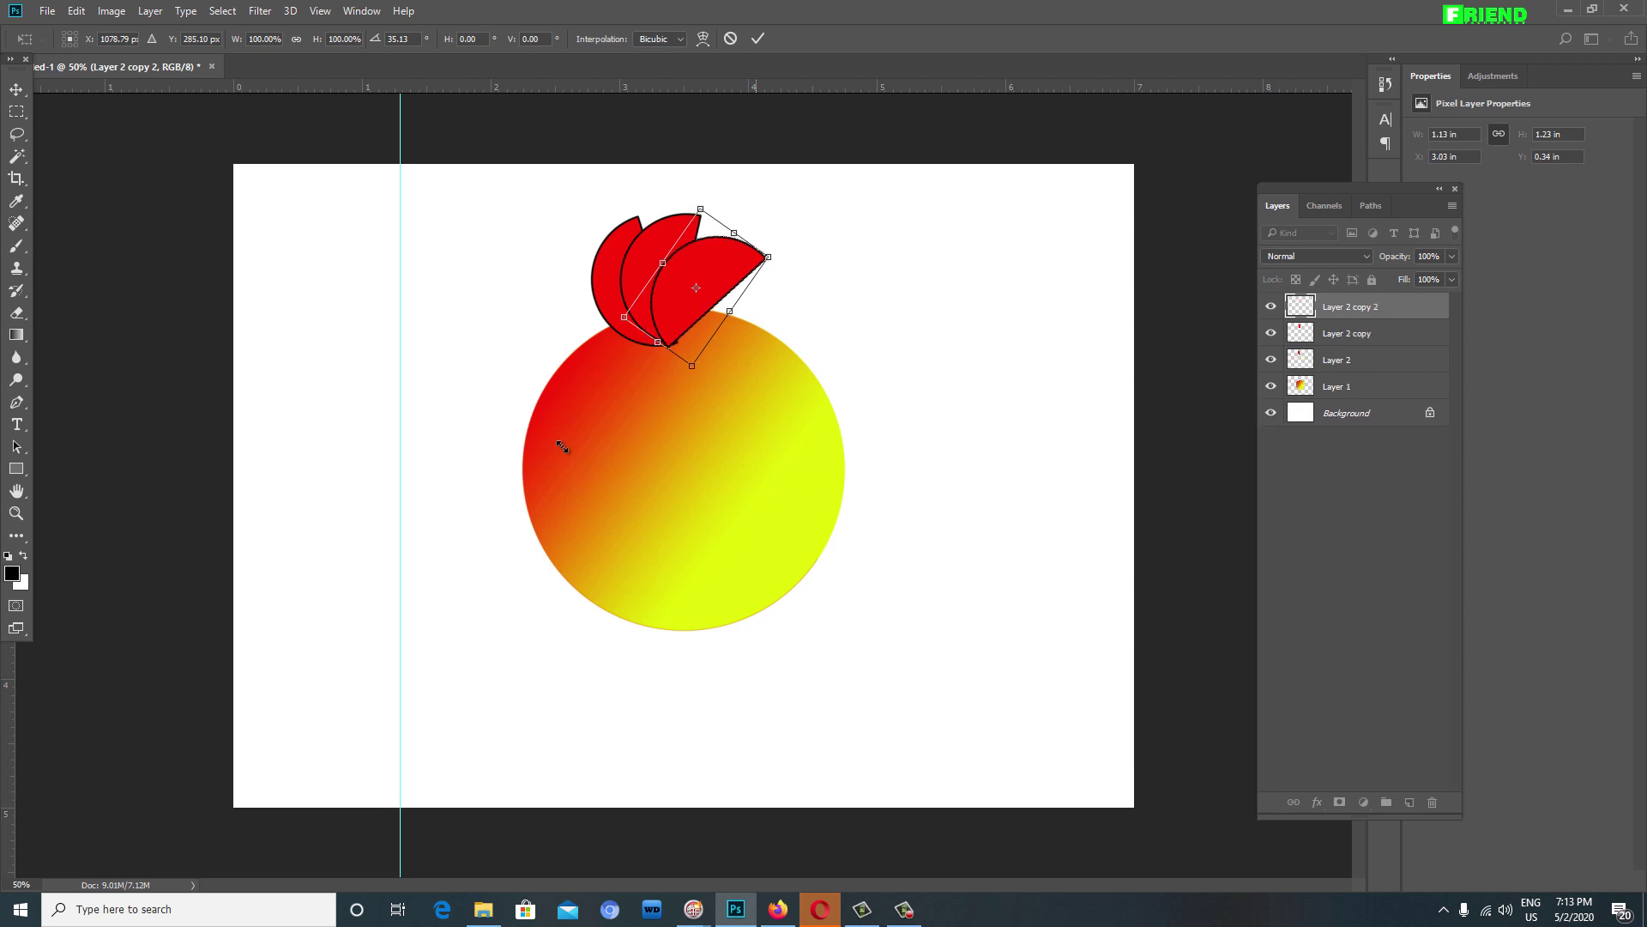
{"action": "key", "text": "Right"}
{"action": "key", "text": "Right"}
{"action": "key", "text": "Right"}
{"action": "key", "text": "Right"}
{"action": "key", "text": "Right"}
{"action": "key", "text": "Right"}
{"action": "key", "text": "Right"}
{"action": "key", "text": "Right"}
{"action": "key", "text": "Right"}
{"action": "key", "text": "Up"}
{"action": "key", "text": "Up"}
{"action": "key", "text": "Up"}
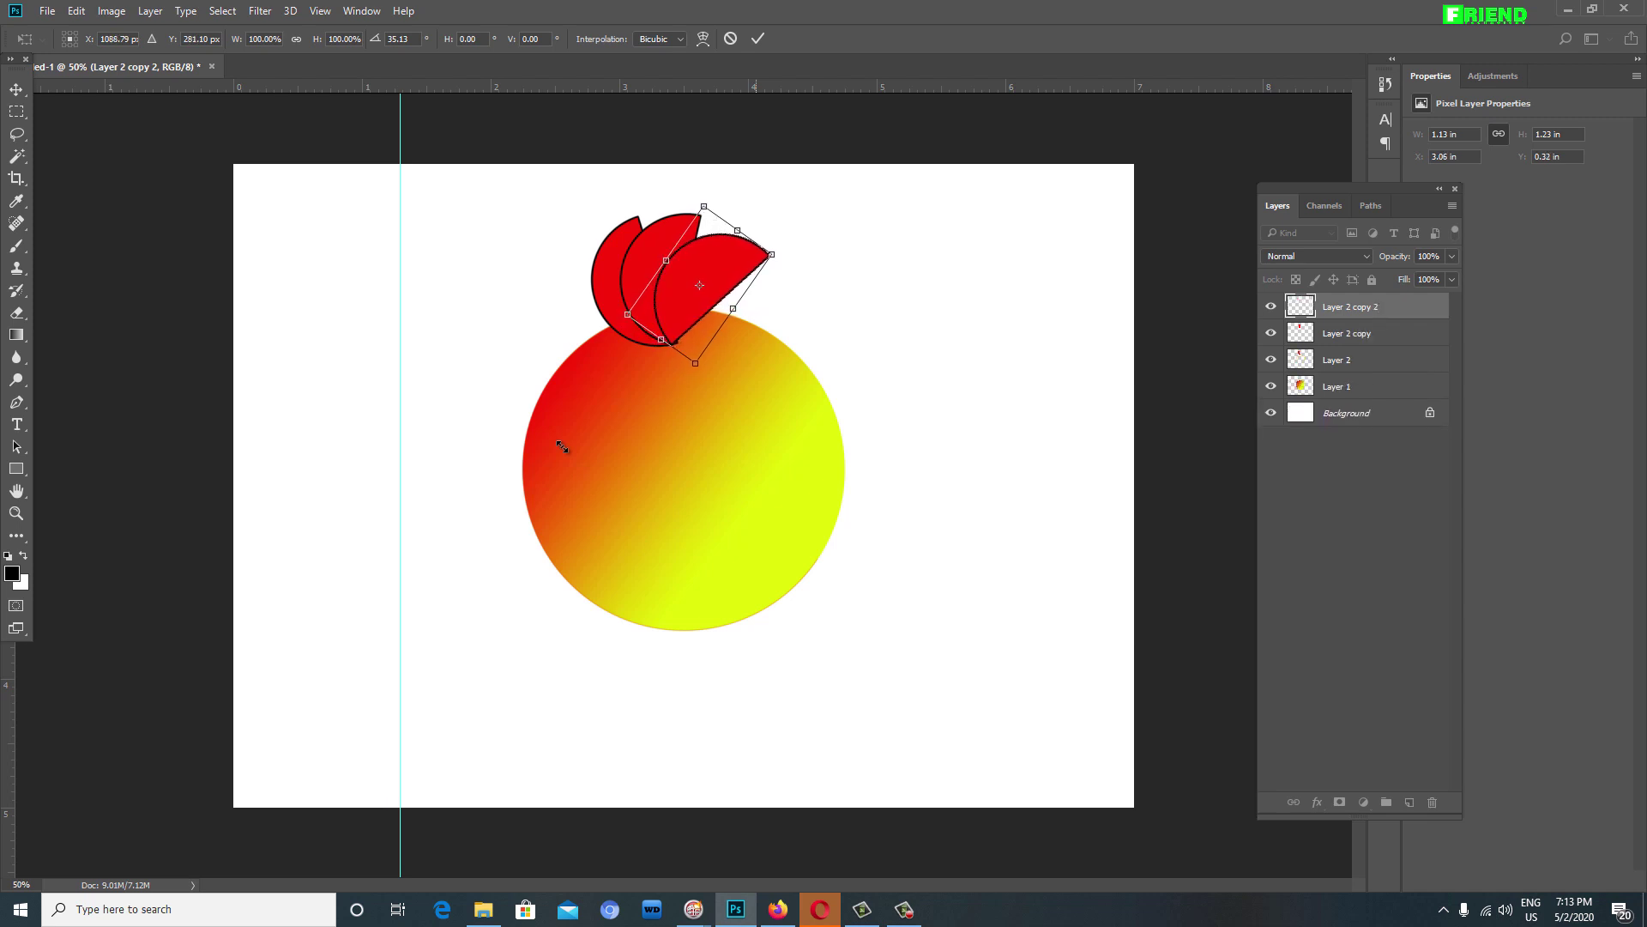
{"action": "key", "text": "Right"}
{"action": "key", "text": "Right"}
{"action": "key", "text": "Down"}
{"action": "key", "text": "Down"}
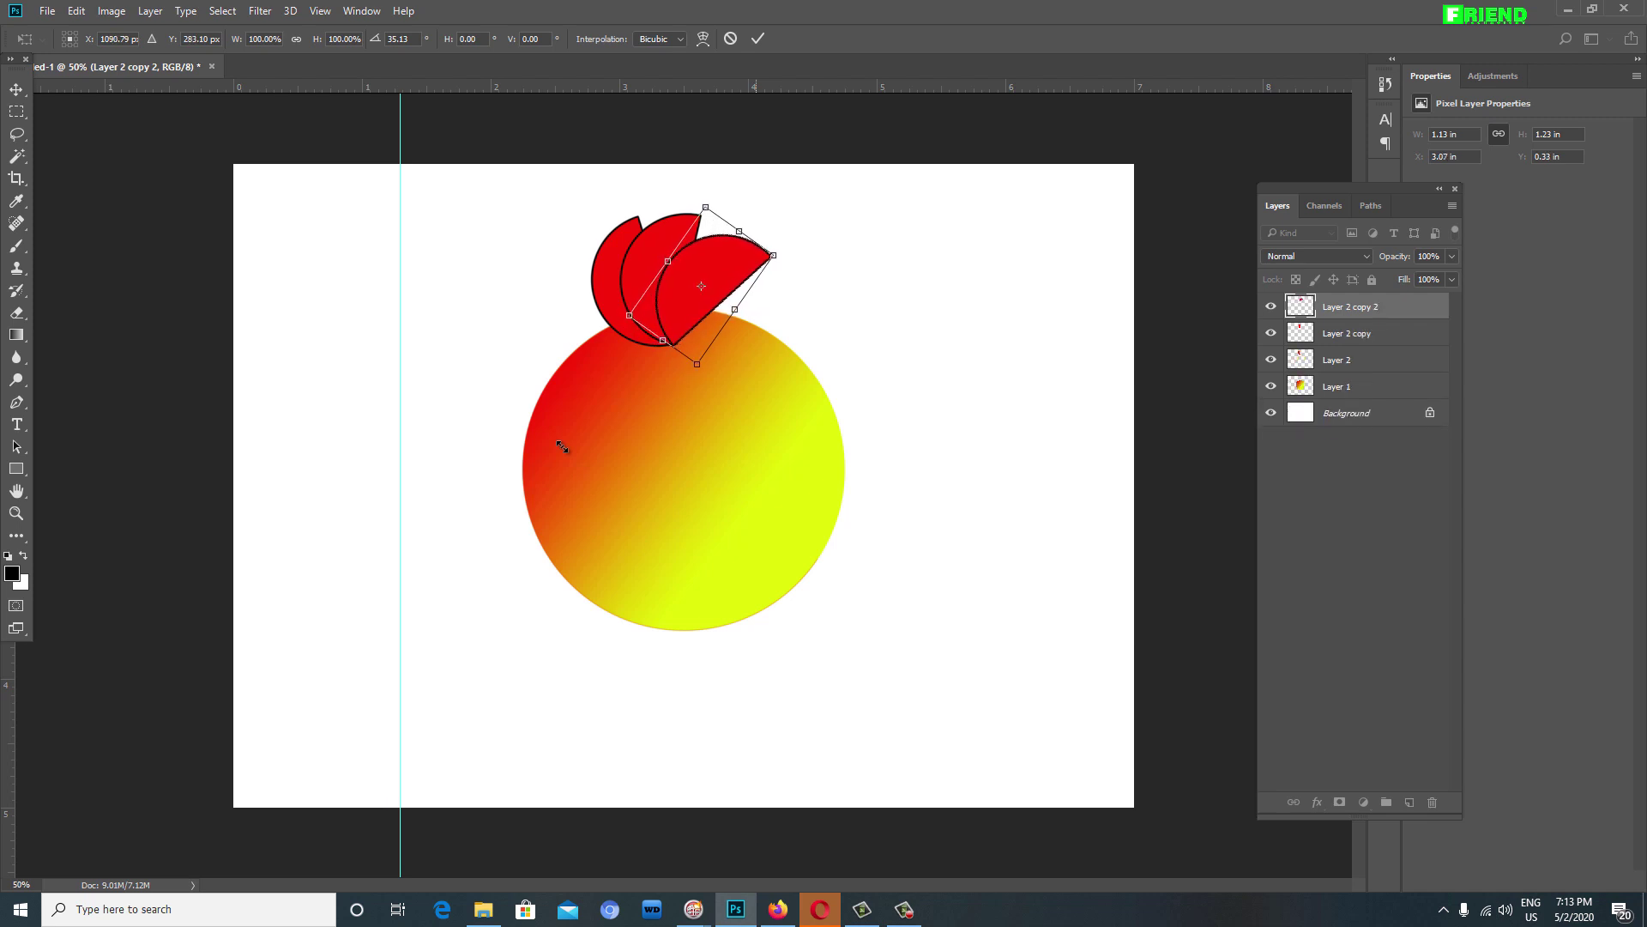
{"action": "key", "text": "Return"}
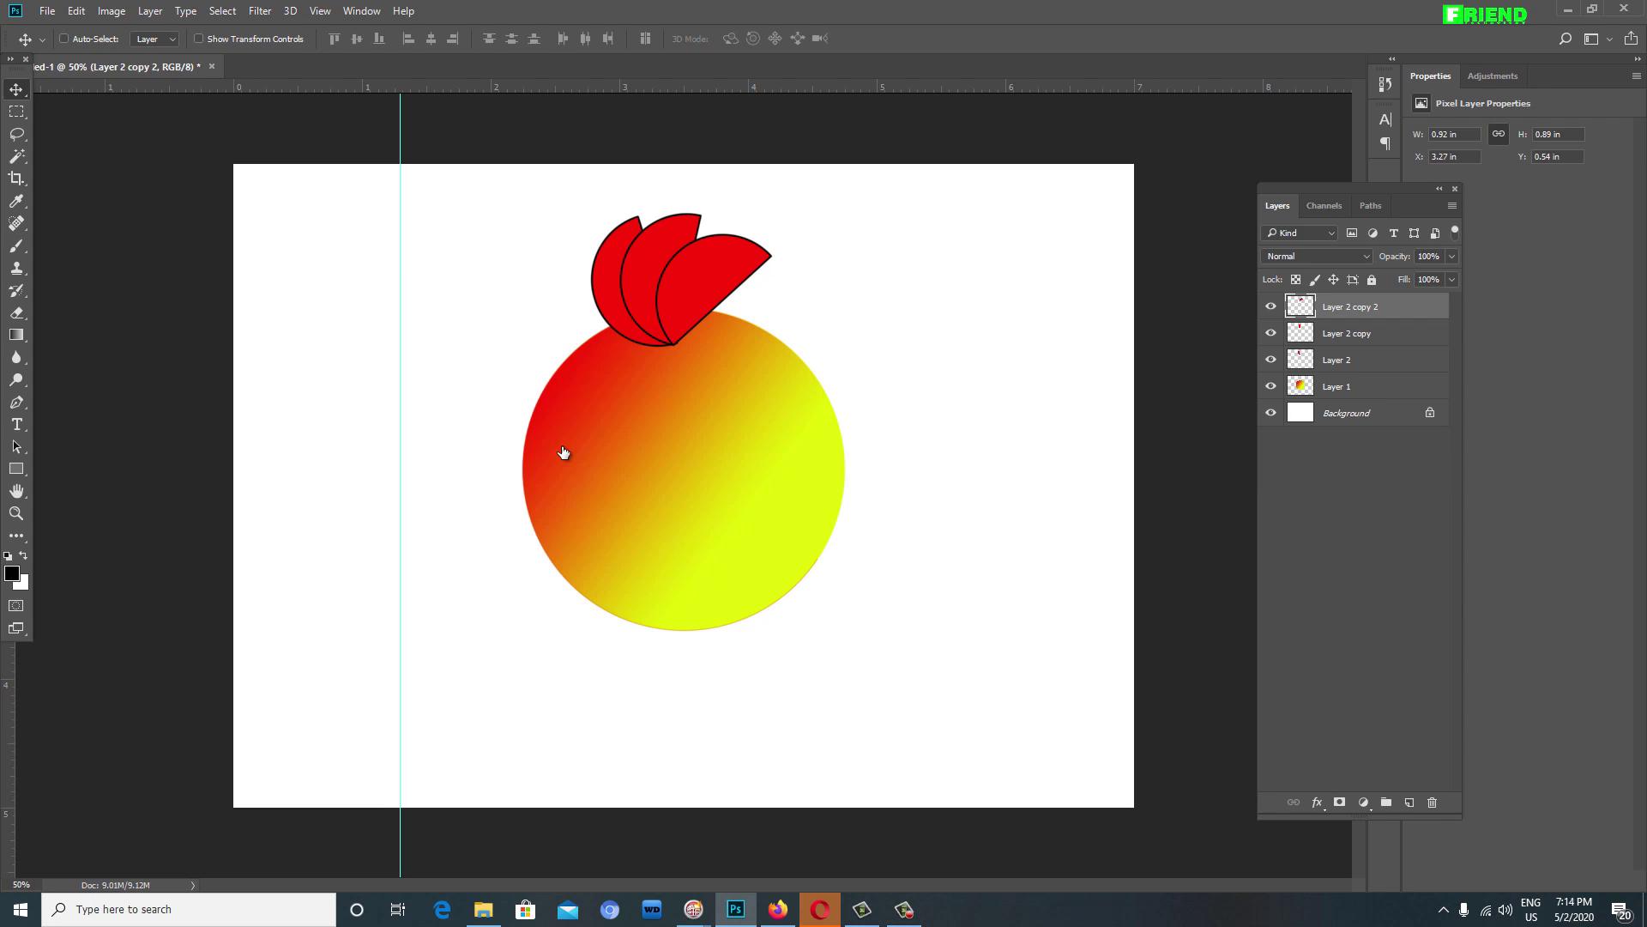
Step: Group all artwork layers above Background into Group 1 and hide it
{"action": "key", "text": "ctrl+alt+a"}
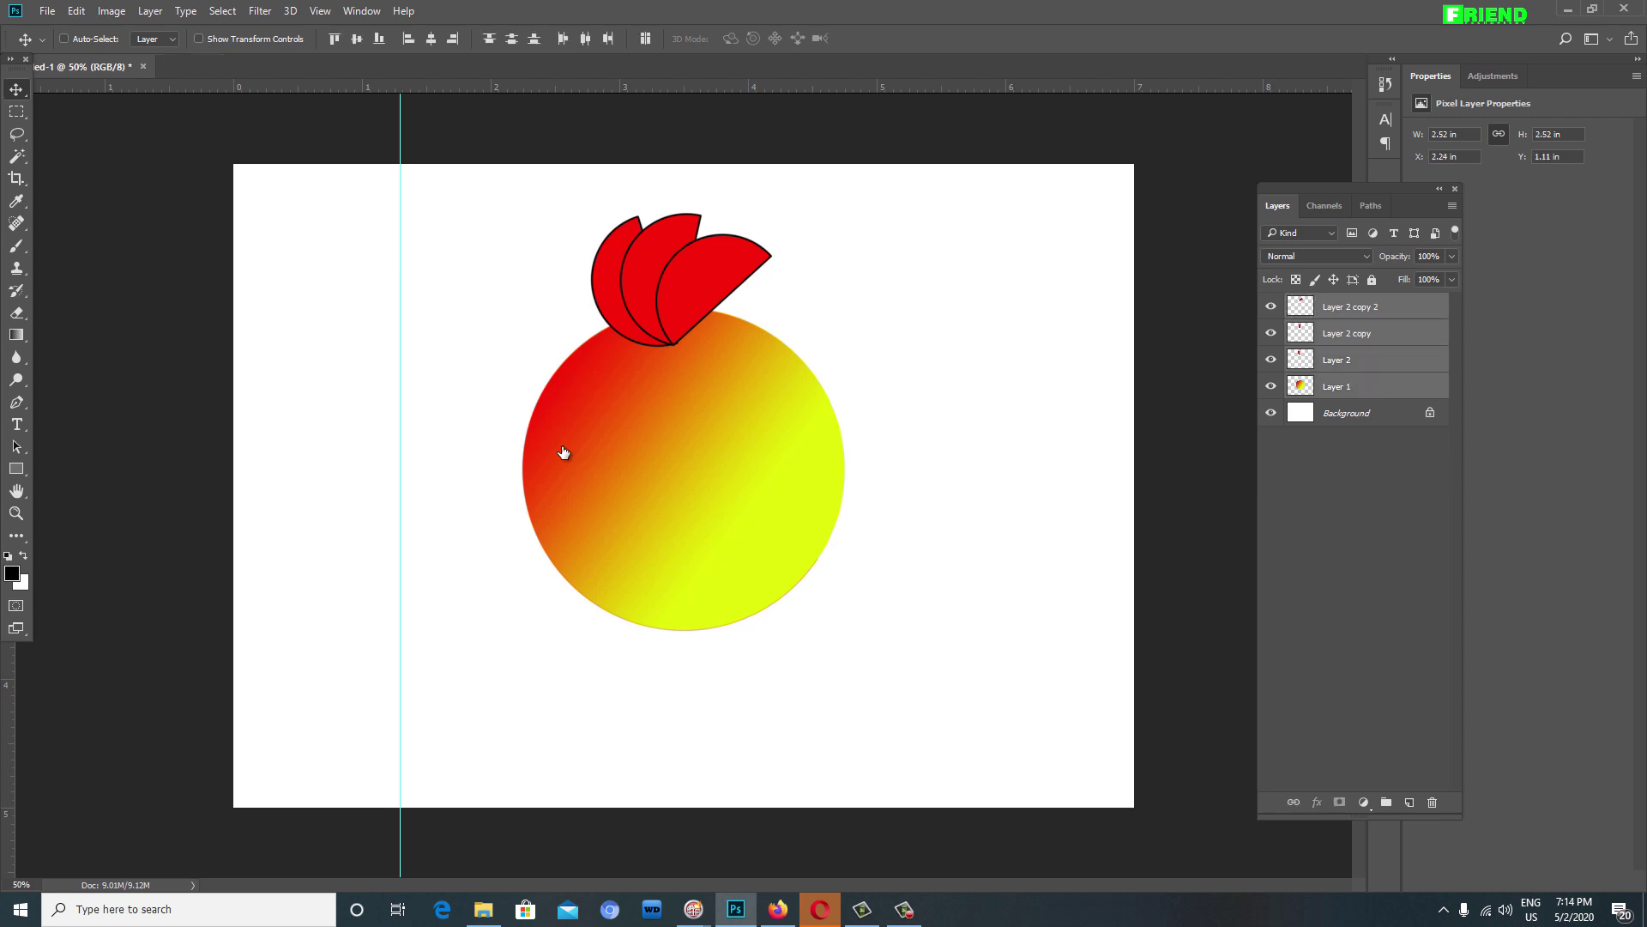
{"action": "key", "text": "ctrl+g"}
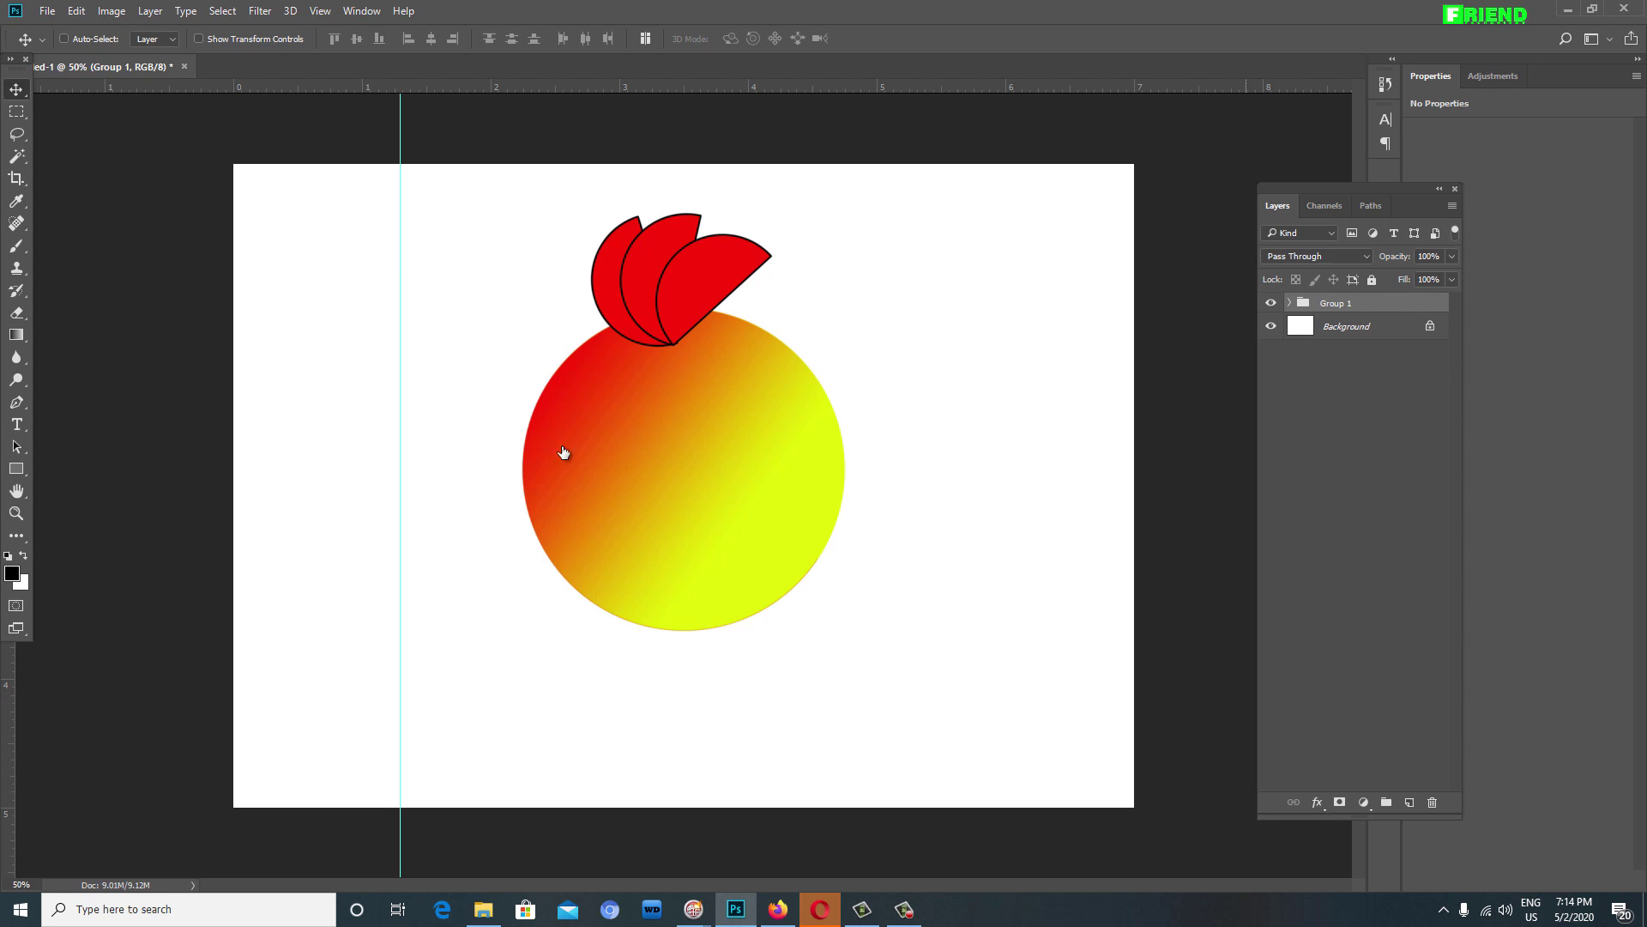
{"action": "key", "text": "ctrl+comma"}
{"action": "key", "text": "ctrl+comma"}
{"action": "key", "text": "ctrl+comma"}
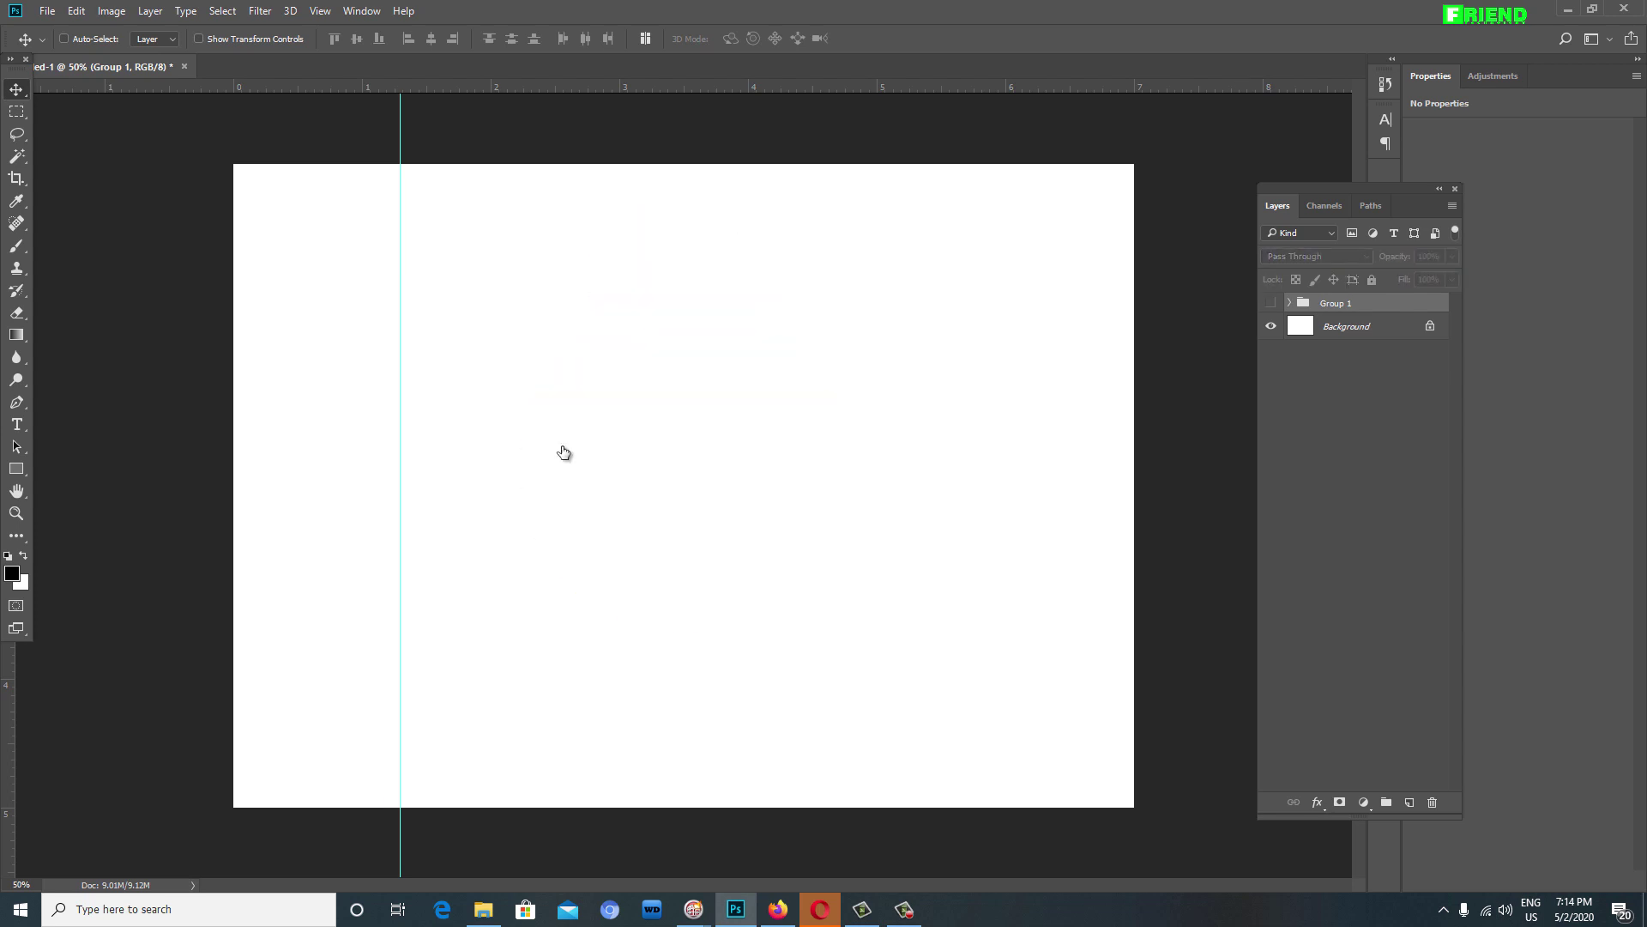
{"action": "key", "text": "ctrl+comma"}
{"action": "key", "text": "ctrl+comma"}
{"action": "key", "text": "p"}
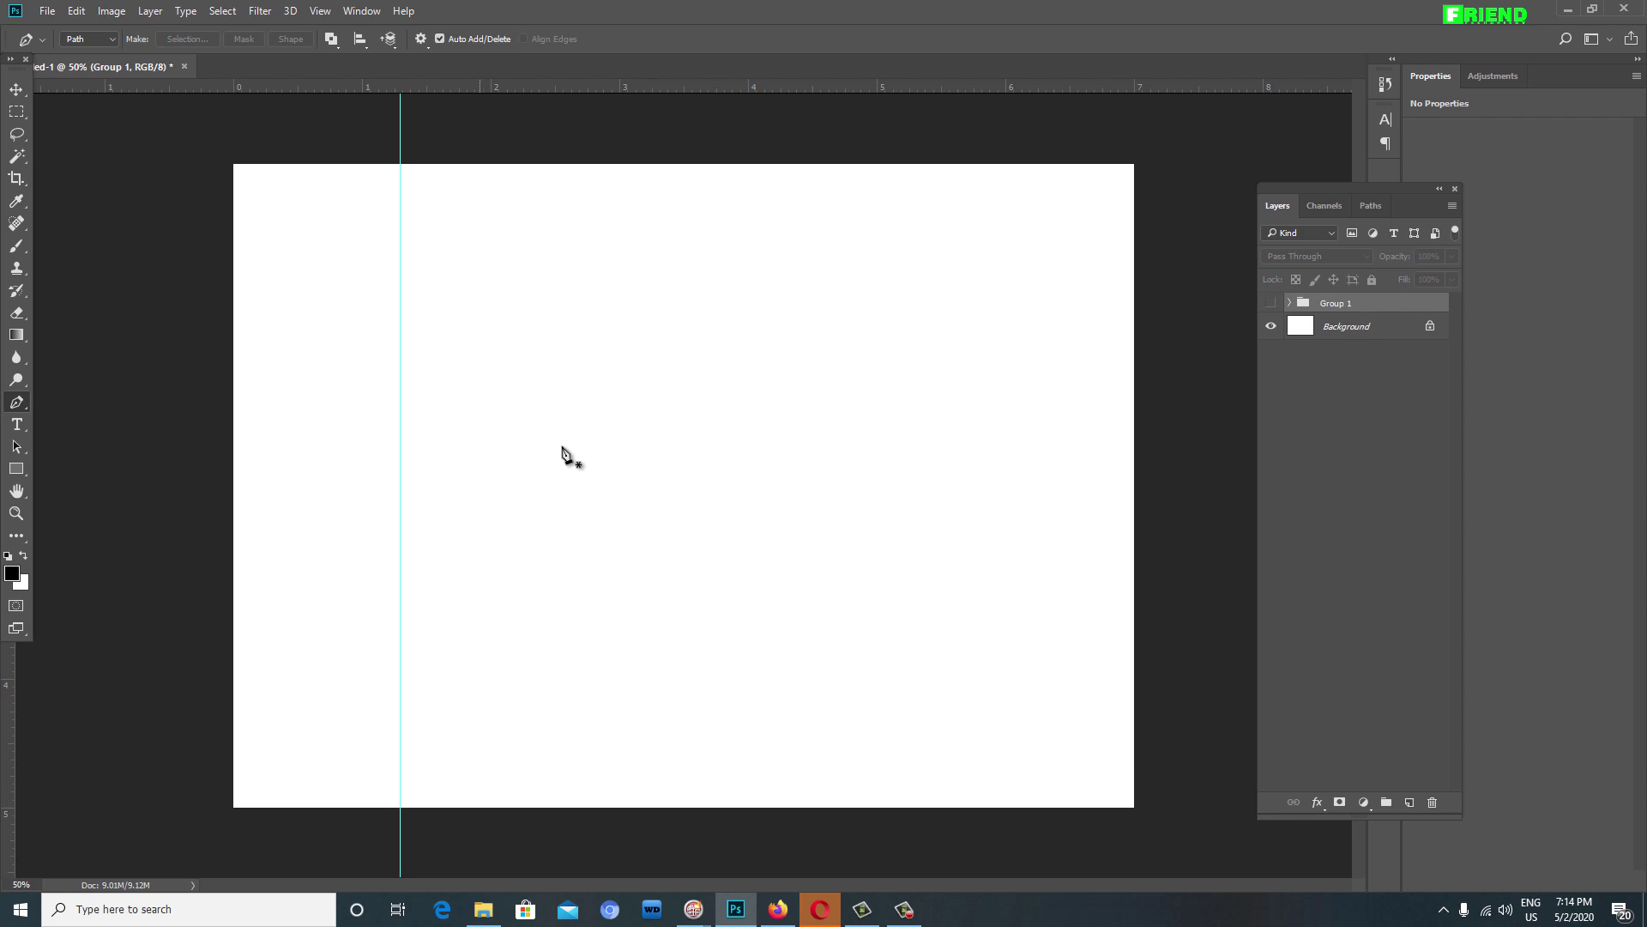
Step: Draw a right-triangle path with the Pen tool and turn it into a selection
{"action": "key", "text": "ctrl+z"}
{"action": "key", "text": "ctrl+shift+z"}
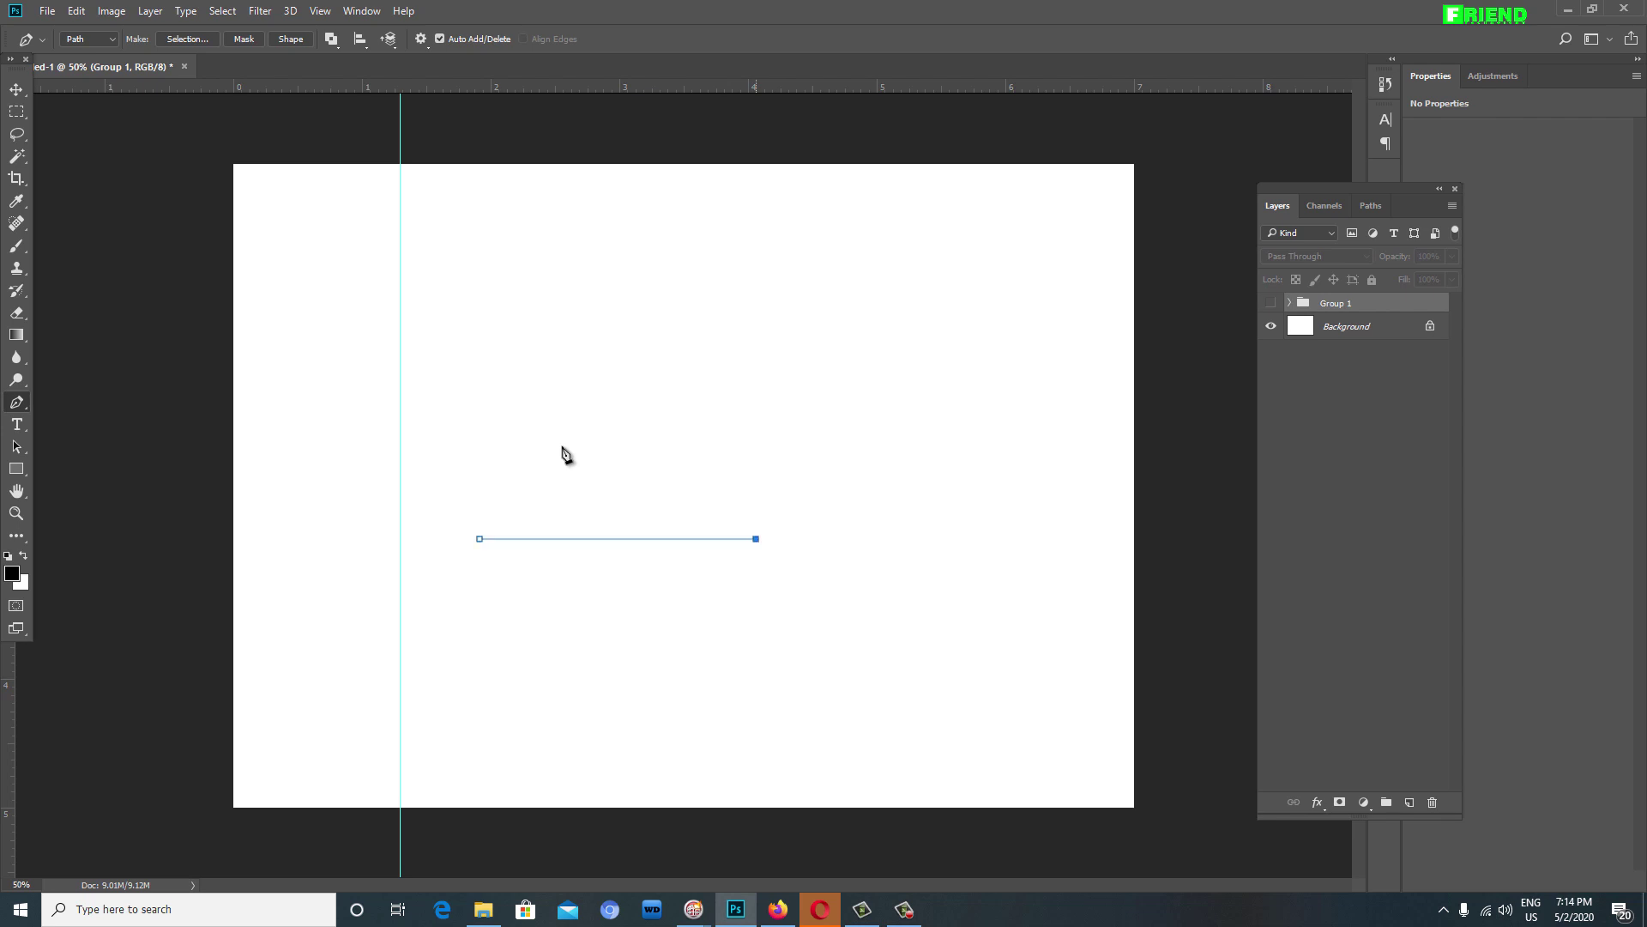
{"action": "key", "text": "ctrl+shift+z"}
{"action": "key", "text": "ctrl+shift+z"}
{"action": "key", "text": "ctrl+z"}
{"action": "key", "text": "ctrl+shift+z"}
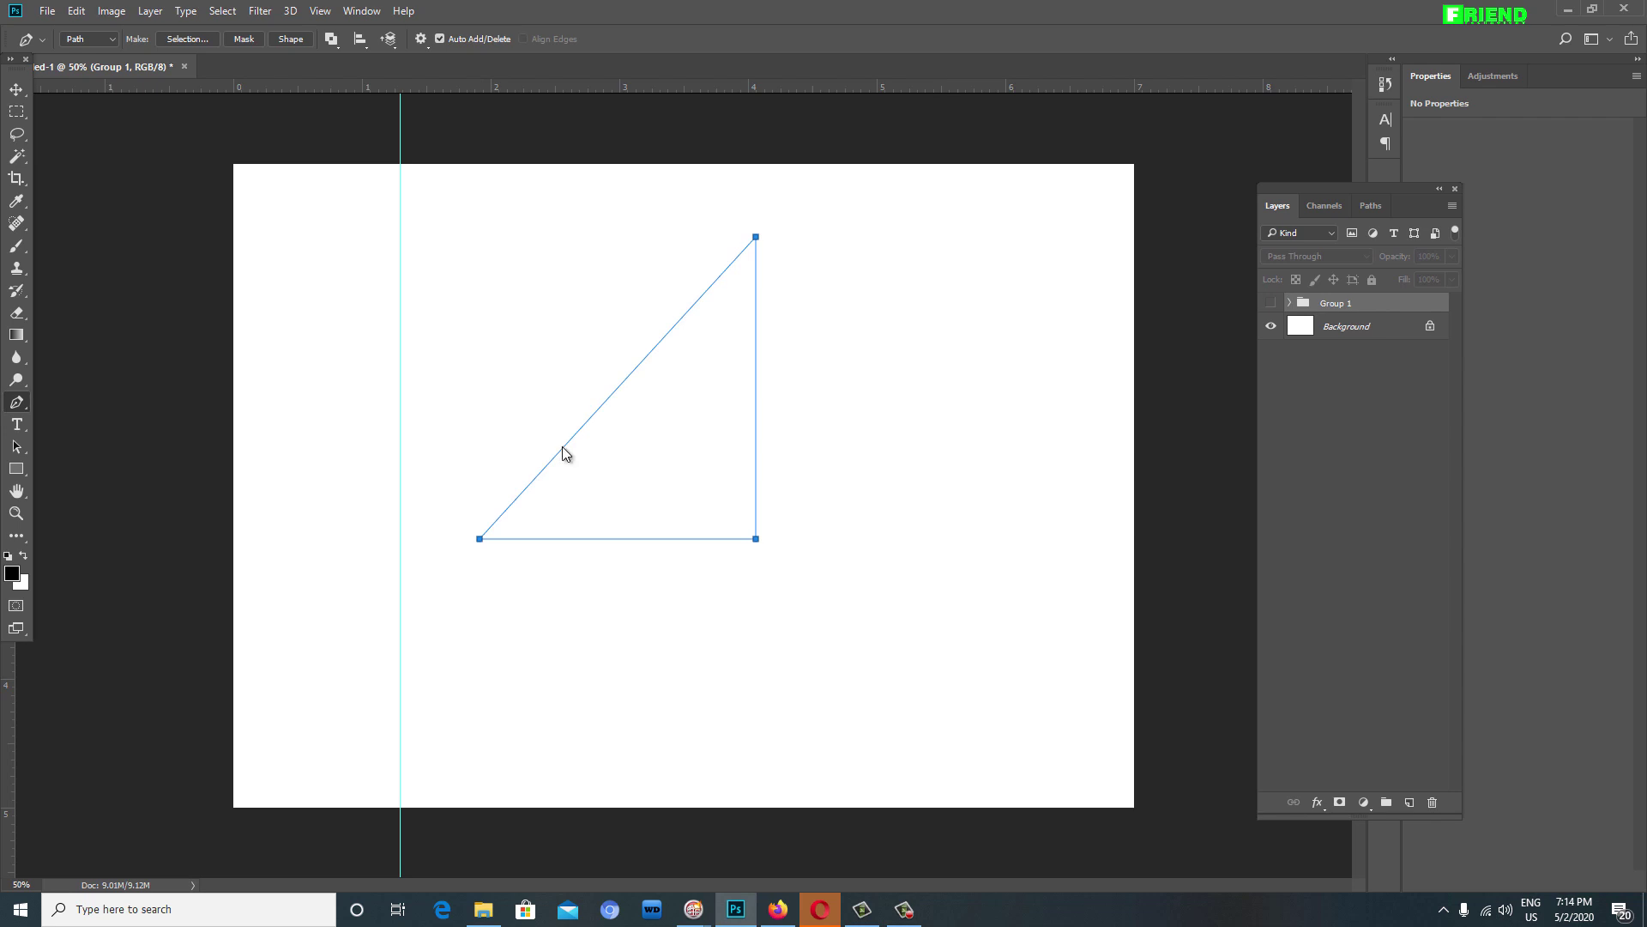
{"action": "key", "text": "ctrl+Return"}
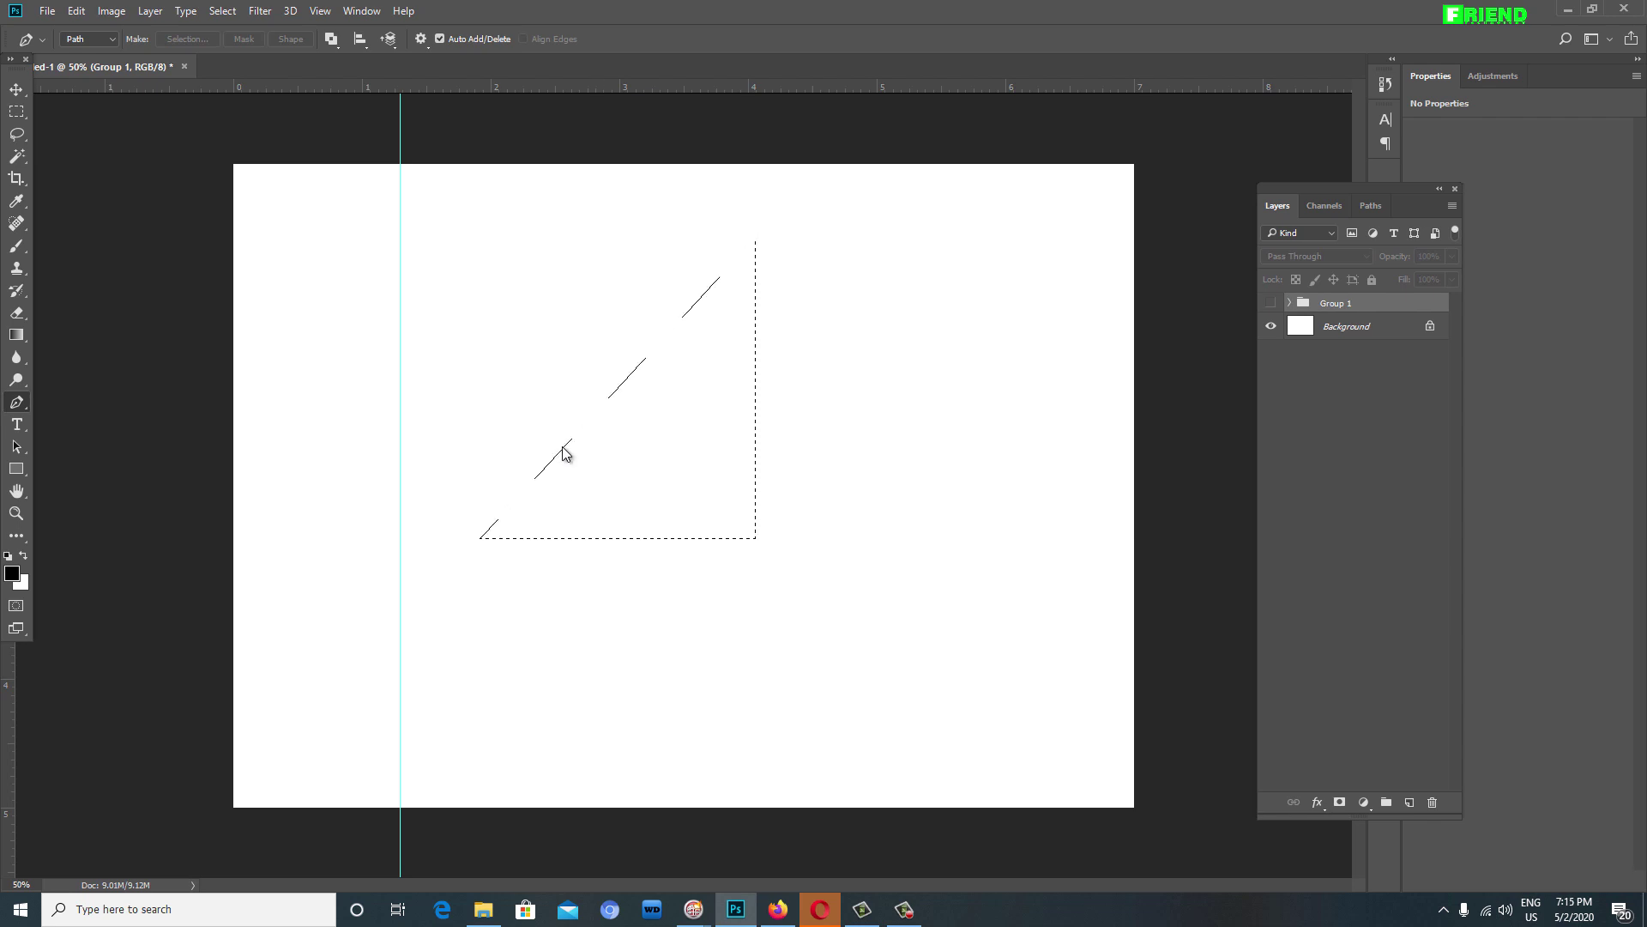
Step: Fill the triangle selection with blue #0808d3 on a new Layer 3
{"action": "left_click", "coordinate": [12, 573]}
{"action": "type", "text": "0808d3"}
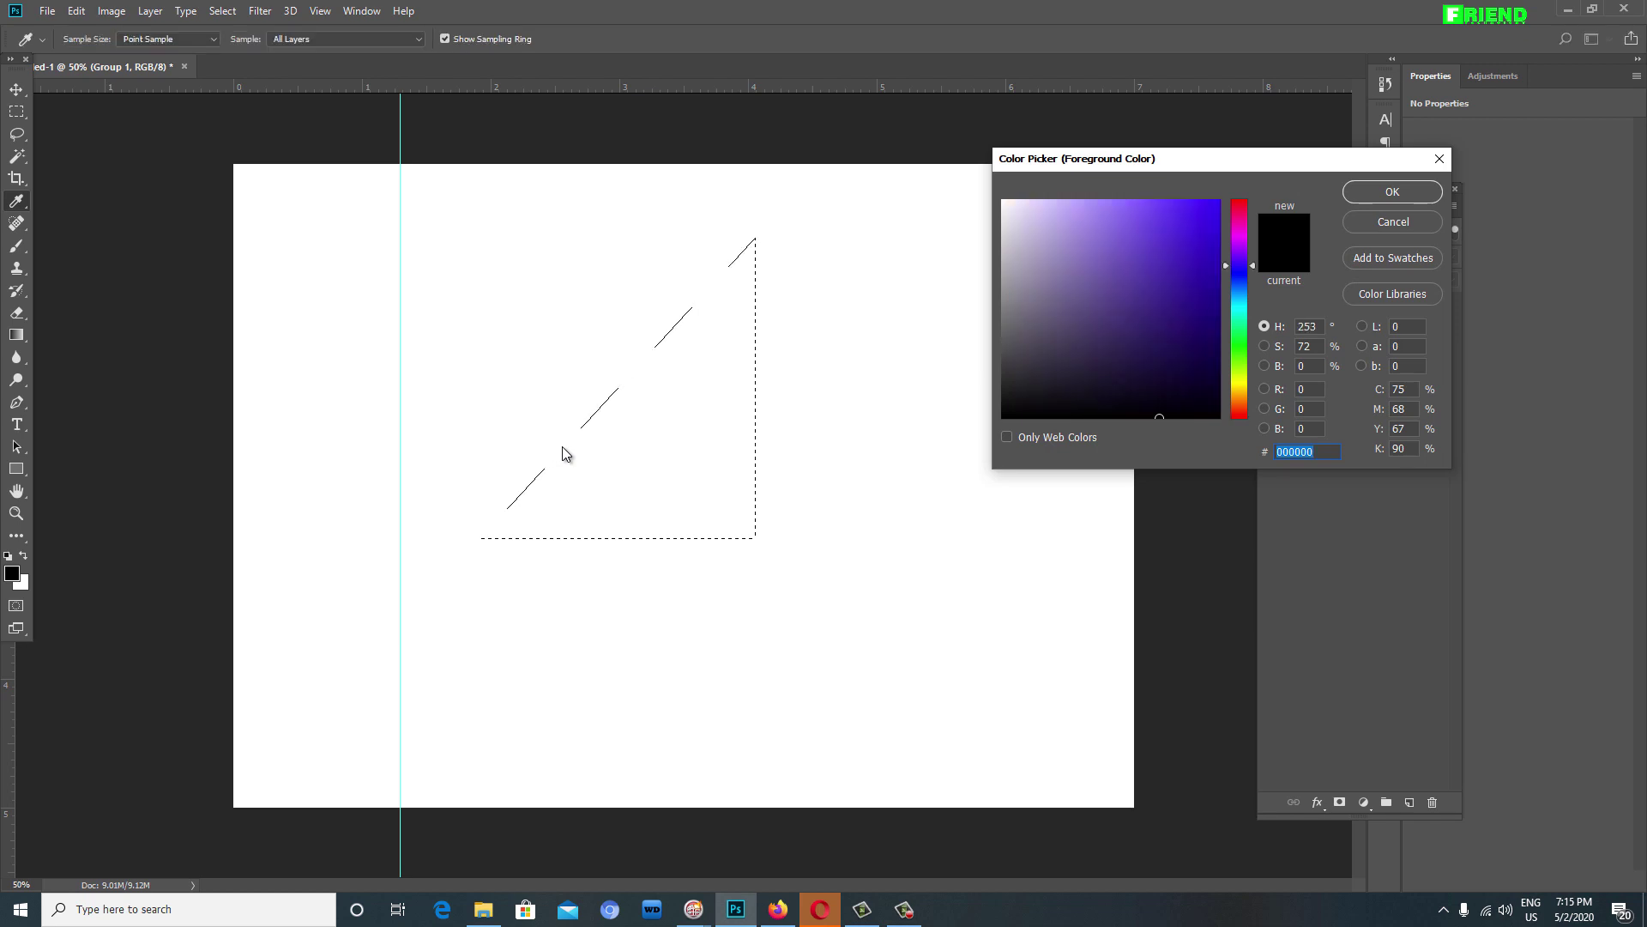
{"action": "key", "text": "Return"}
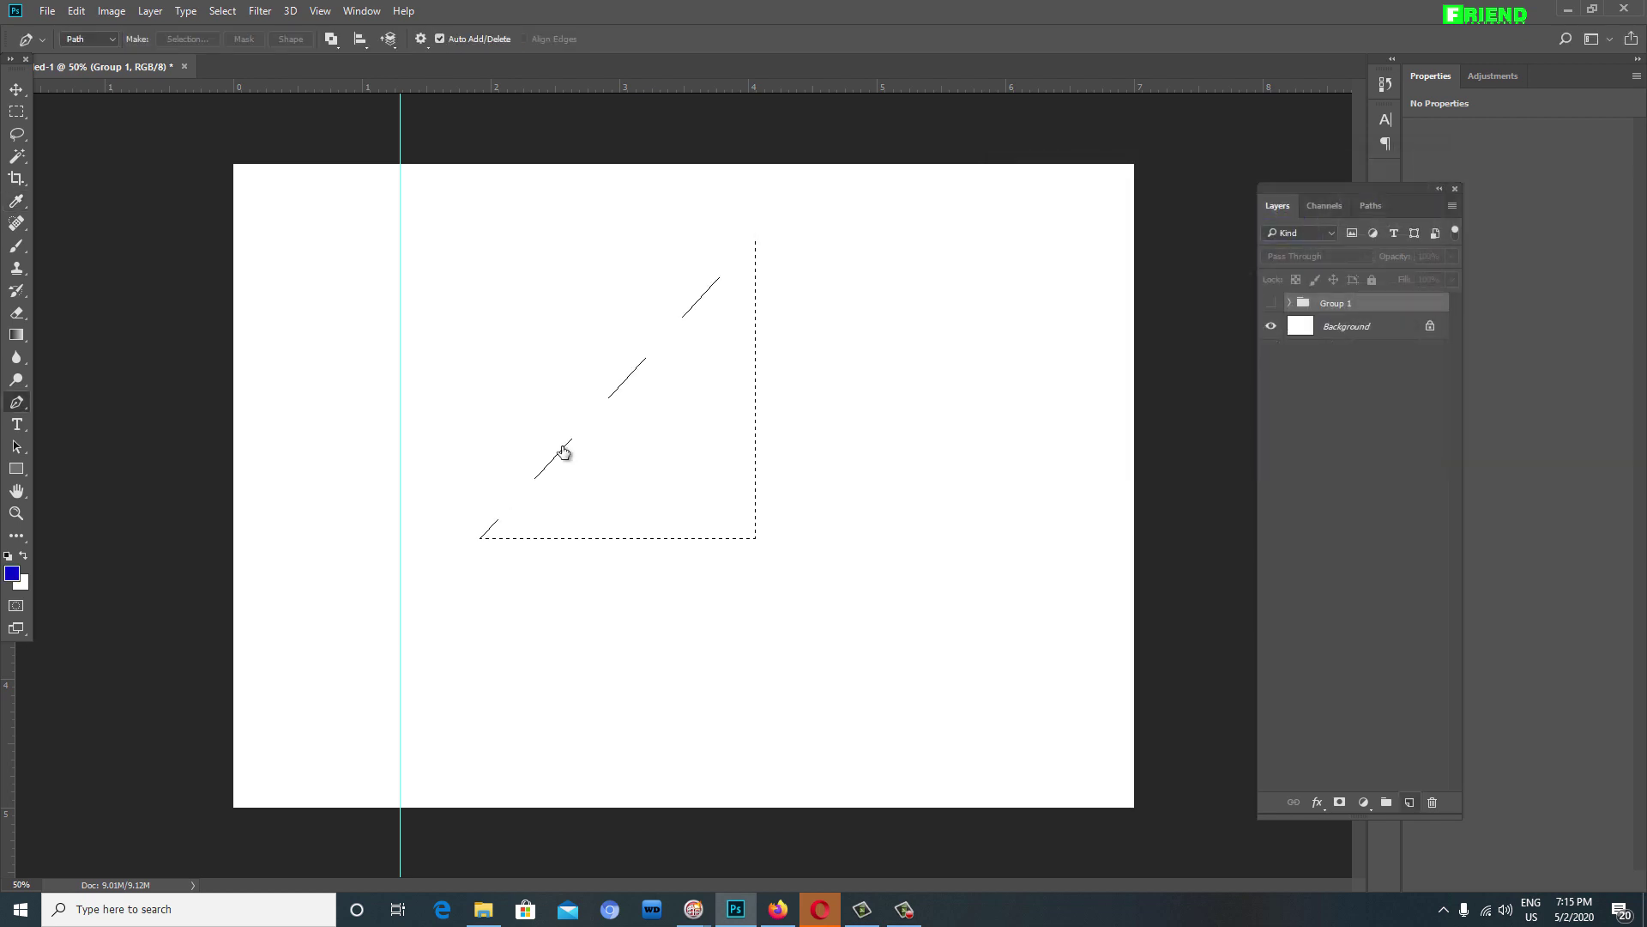
{"action": "key", "text": "ctrl+shift+alt+n"}
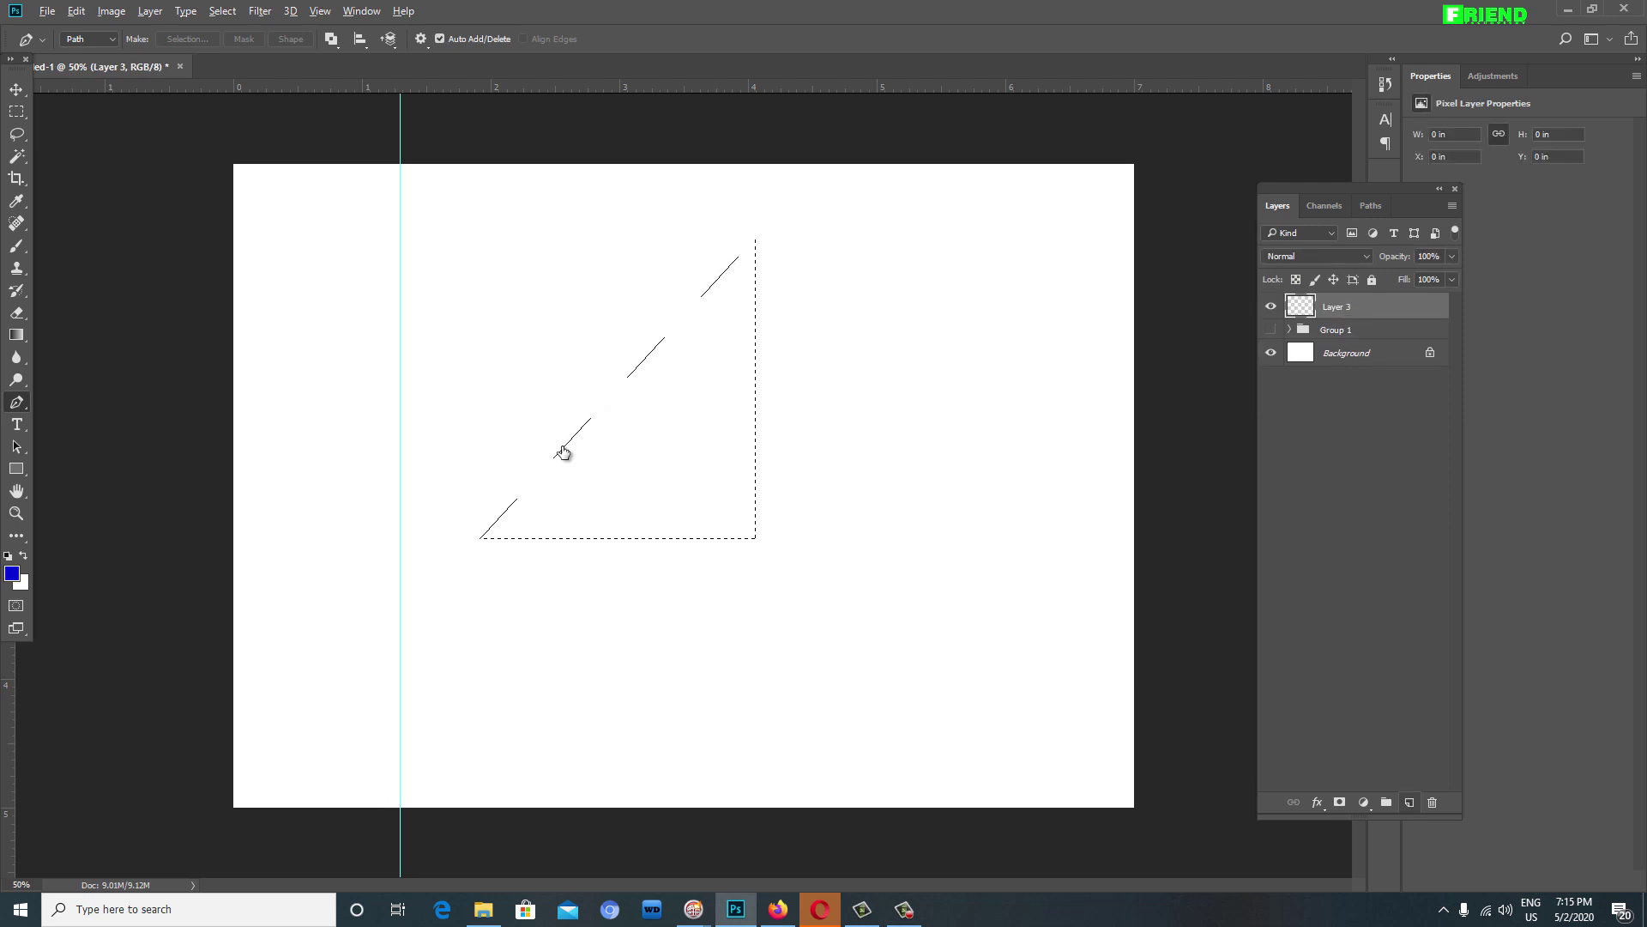
{"action": "key", "text": "alt+BackSpace"}
{"action": "key", "text": "ctrl+d"}
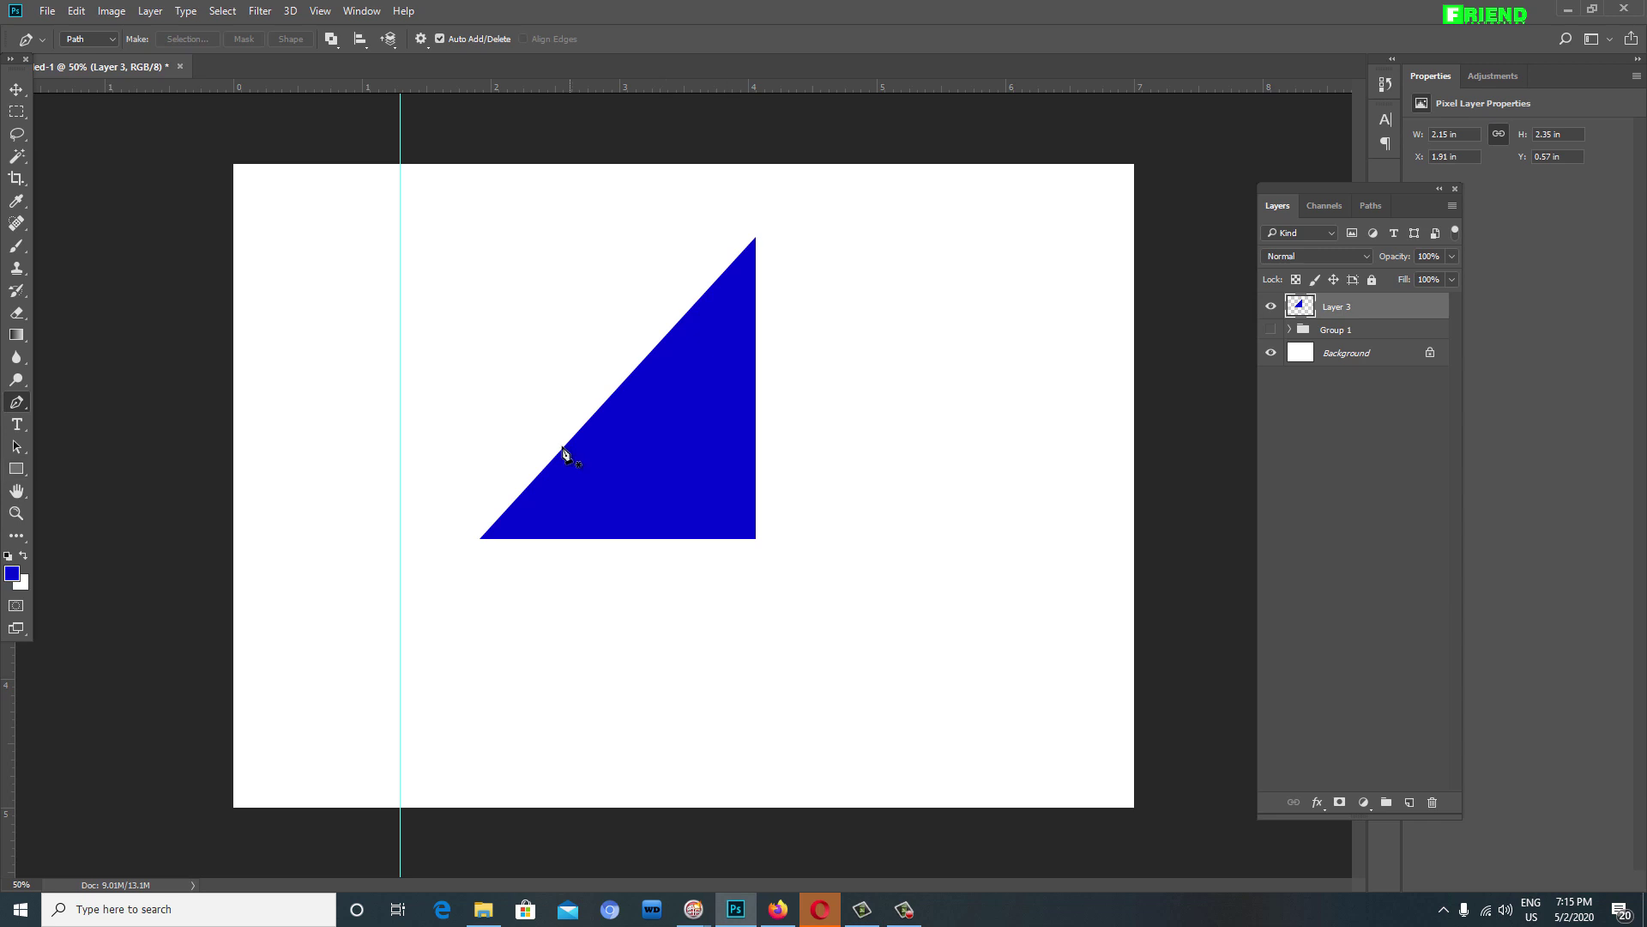
Step: Draw a tall thin rectangle path to the left of the triangle
{"action": "key", "text": "u"}
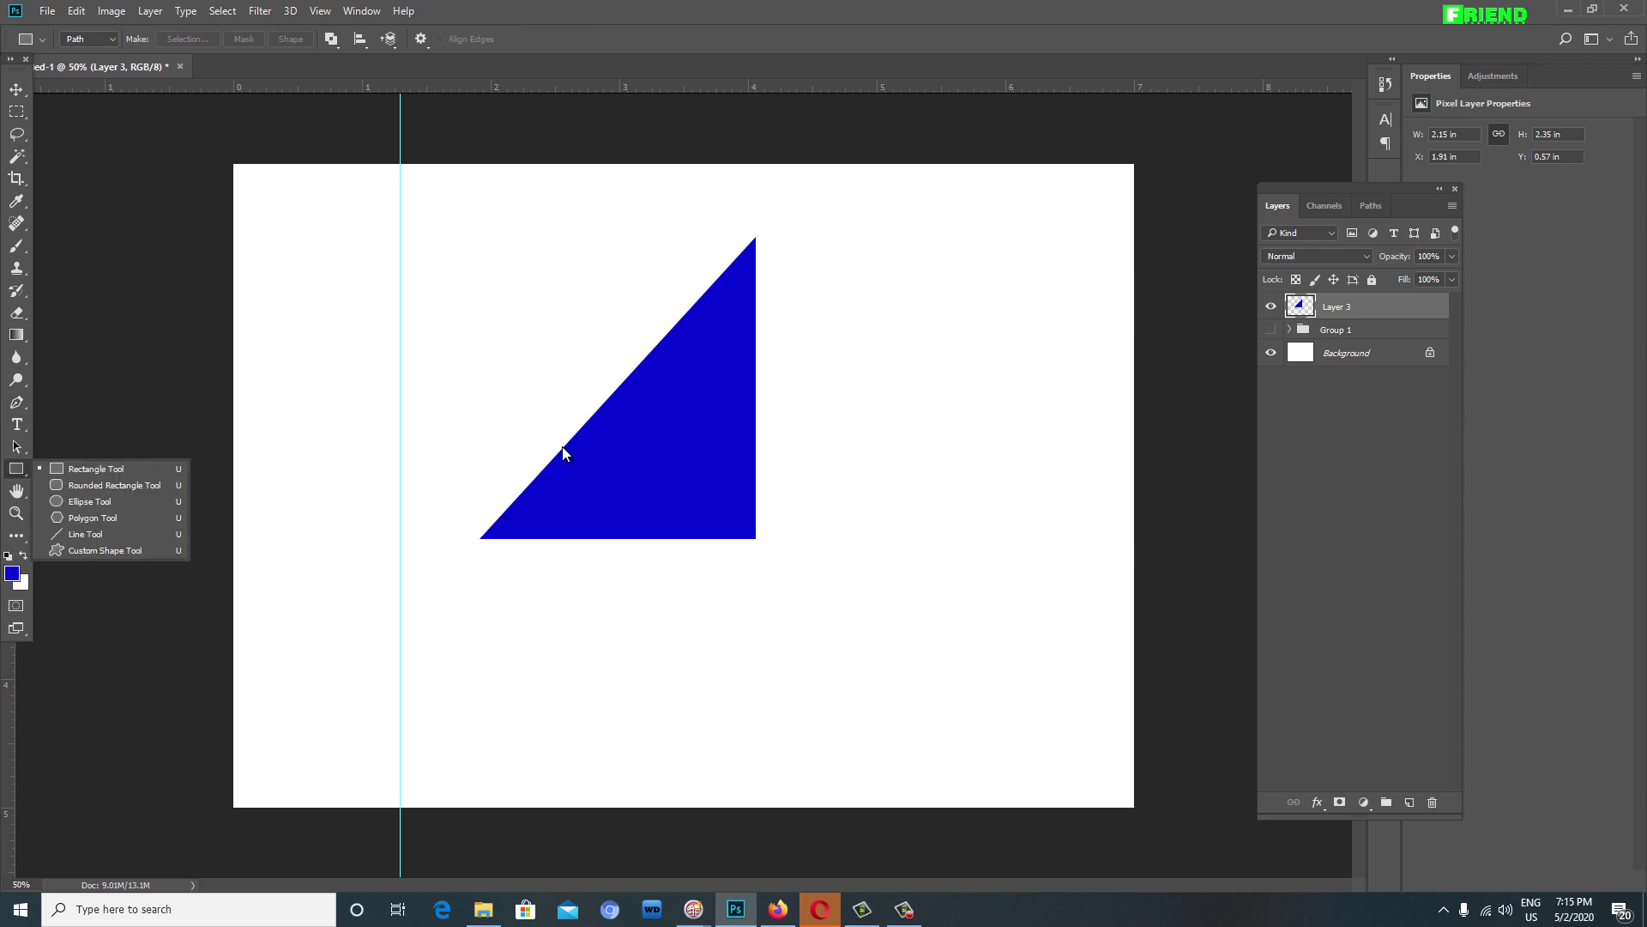
{"action": "left_click", "coordinate": [563, 447]}
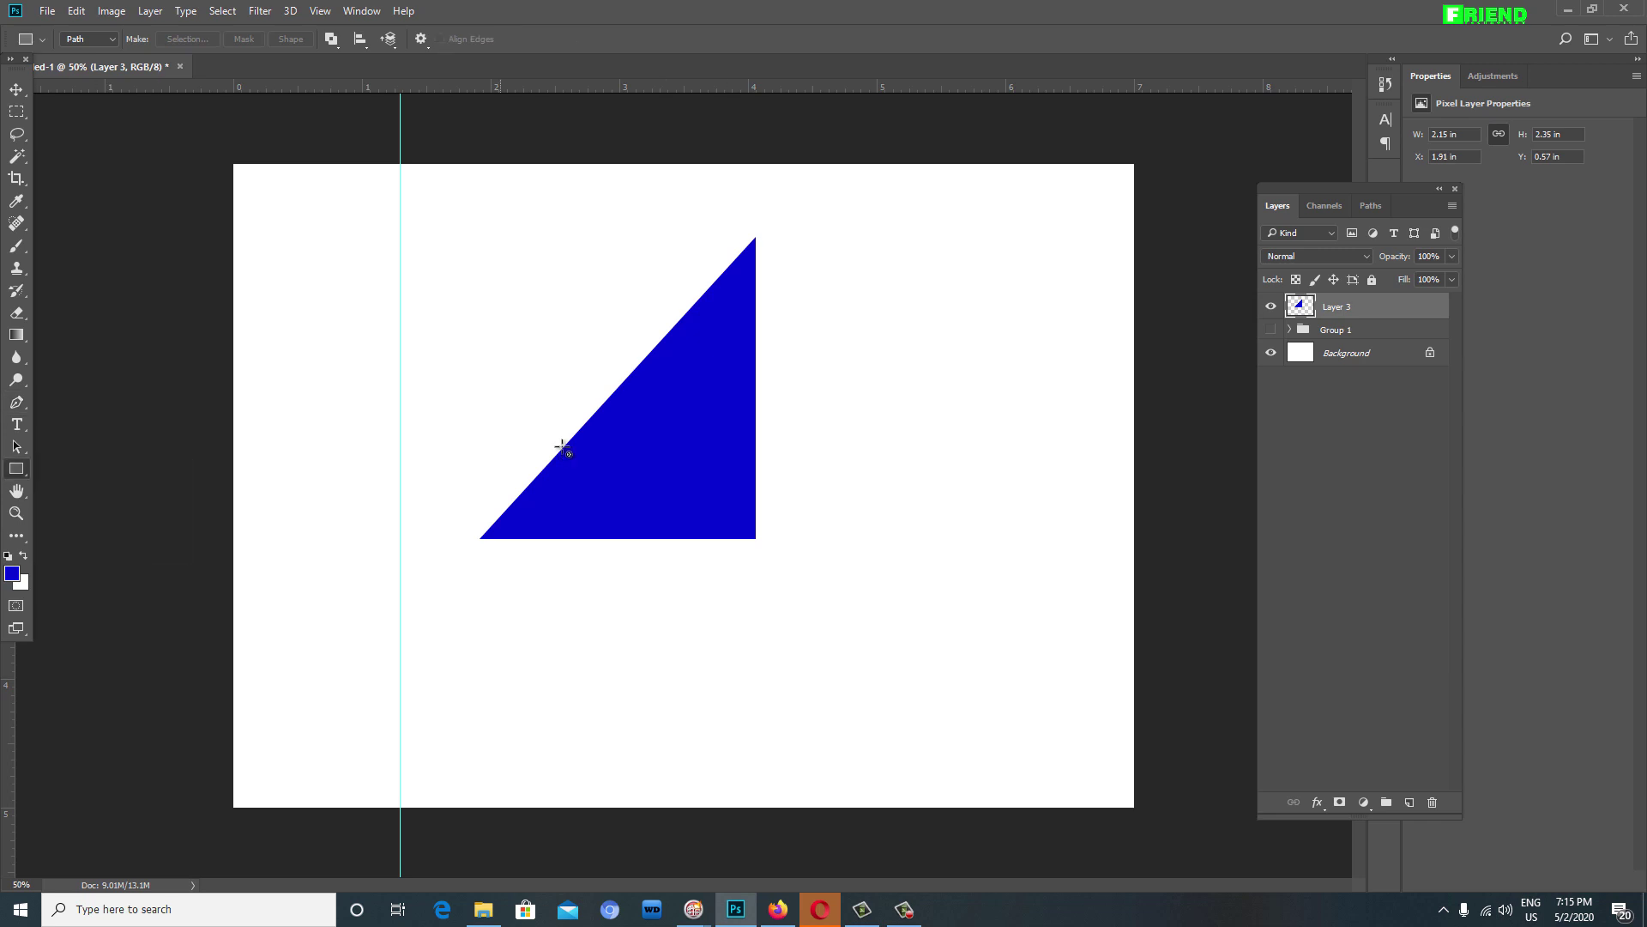
{"action": "left_click_drag", "start_coordinate": [436, 176], "coordinate": [452, 481]}
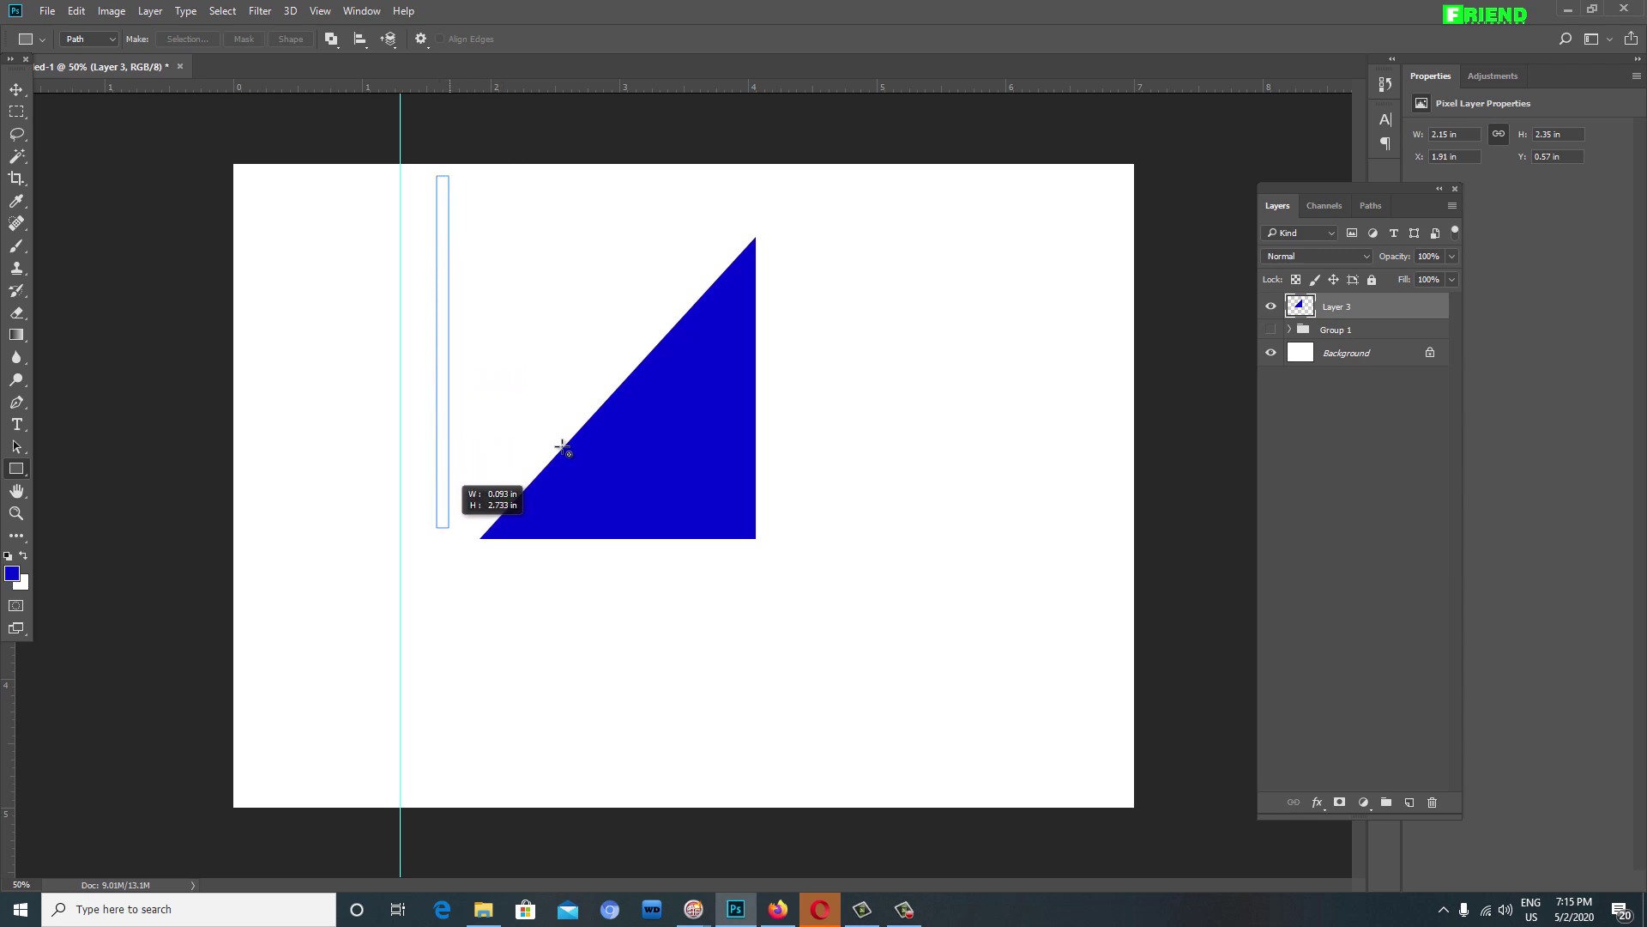
{"action": "left_click_drag", "start_coordinate": [452, 481], "coordinate": [450, 555]}
Step: Rotate the bar about 42.7° and lay it along the triangle's diagonal as a path
{"action": "key", "text": "ctrl+t"}
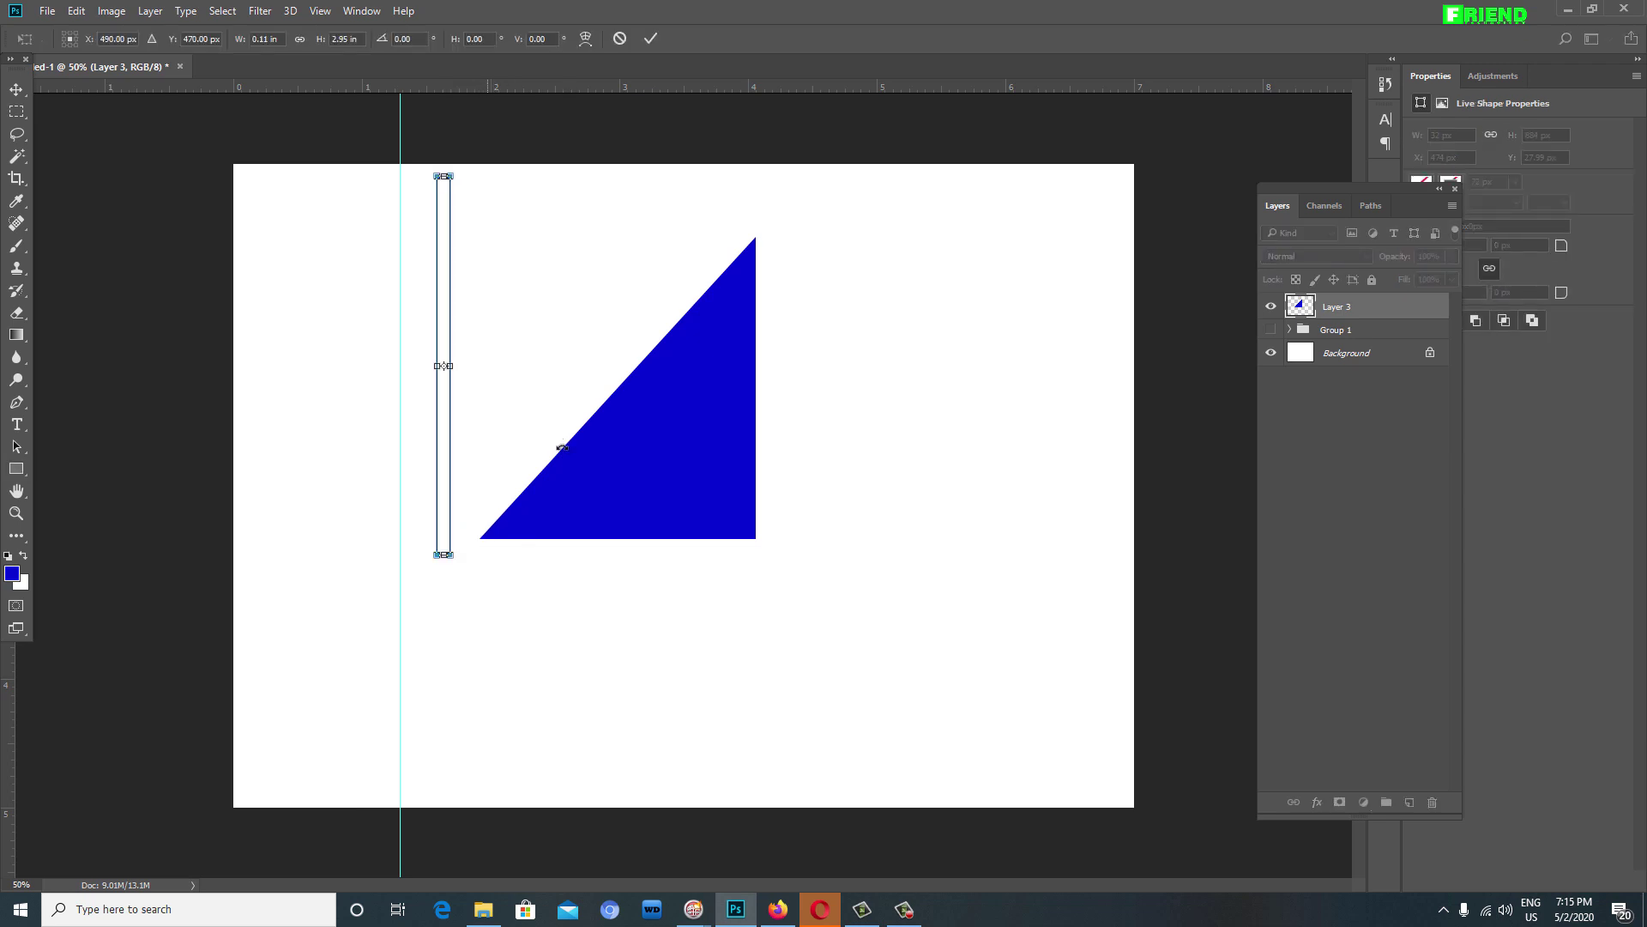
{"action": "left_click_drag", "start_coordinate": [562, 447], "coordinate": [563, 449]}
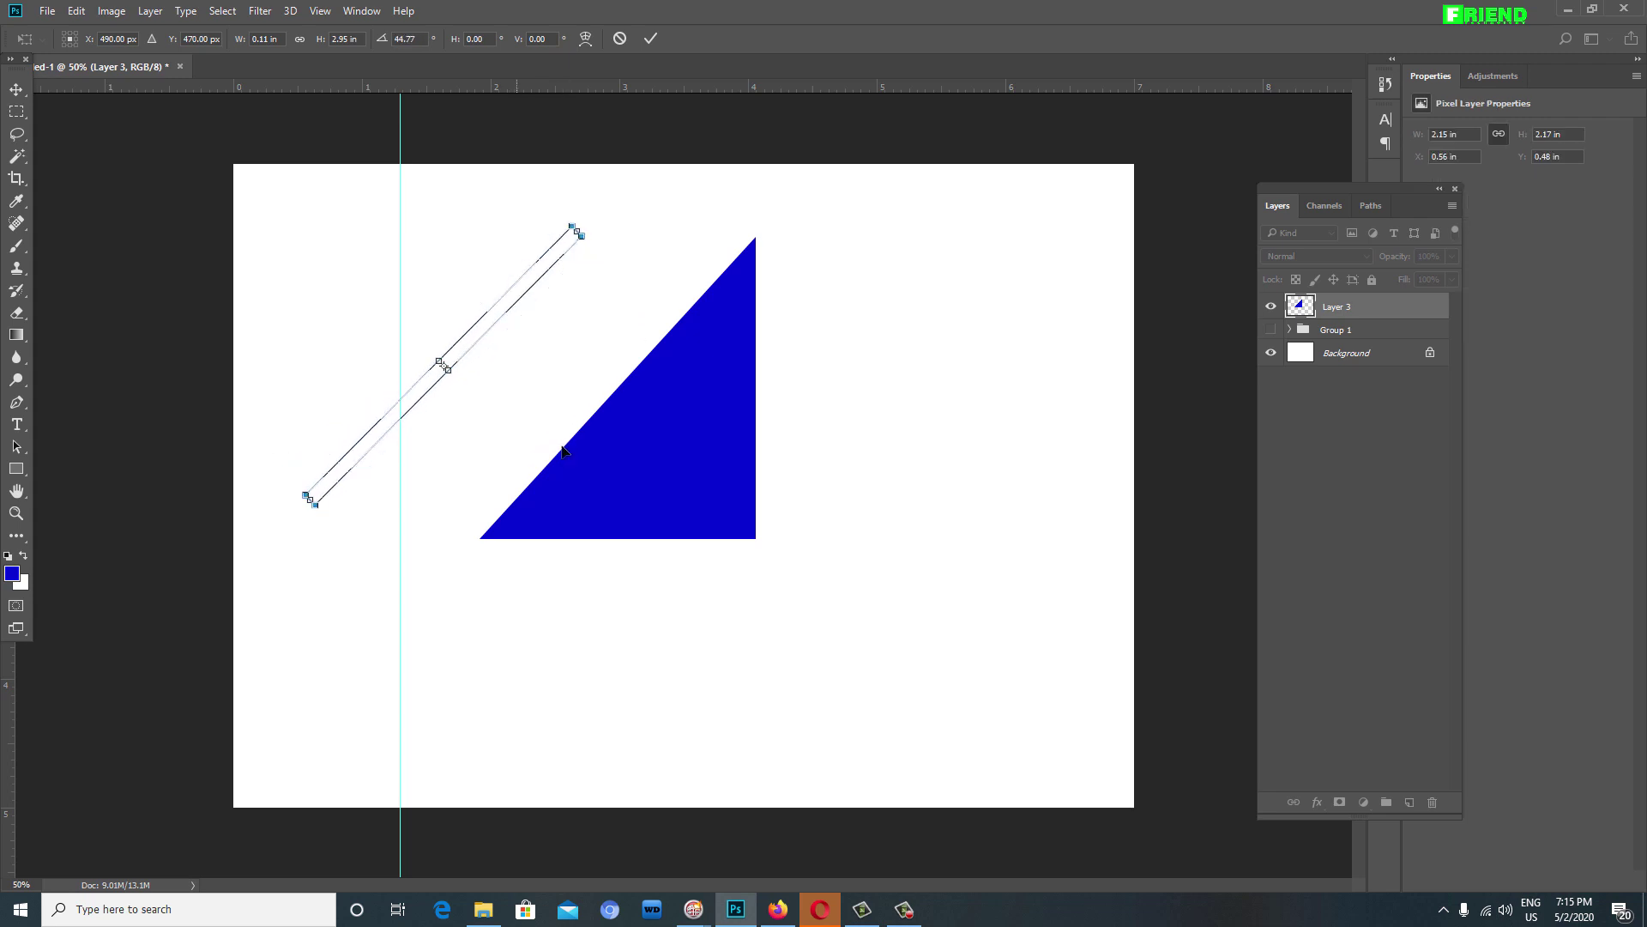
{"action": "left_click_drag", "start_coordinate": [537, 266], "coordinate": [721, 321]}
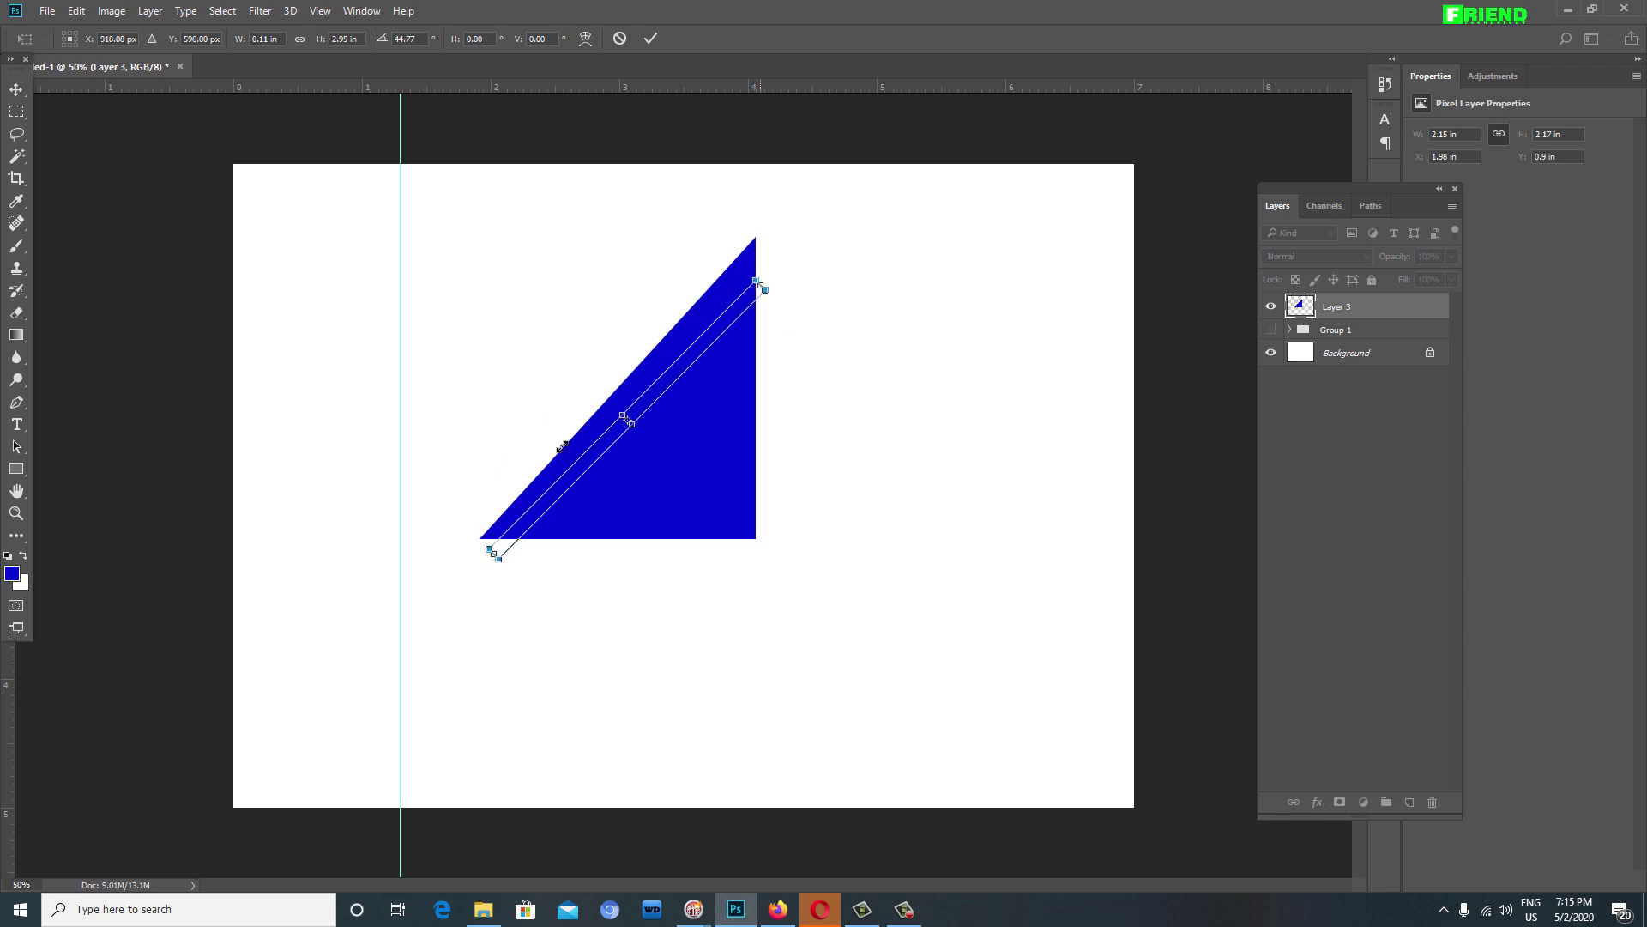
{"action": "left_click_drag", "start_coordinate": [761, 286], "coordinate": [802, 243]}
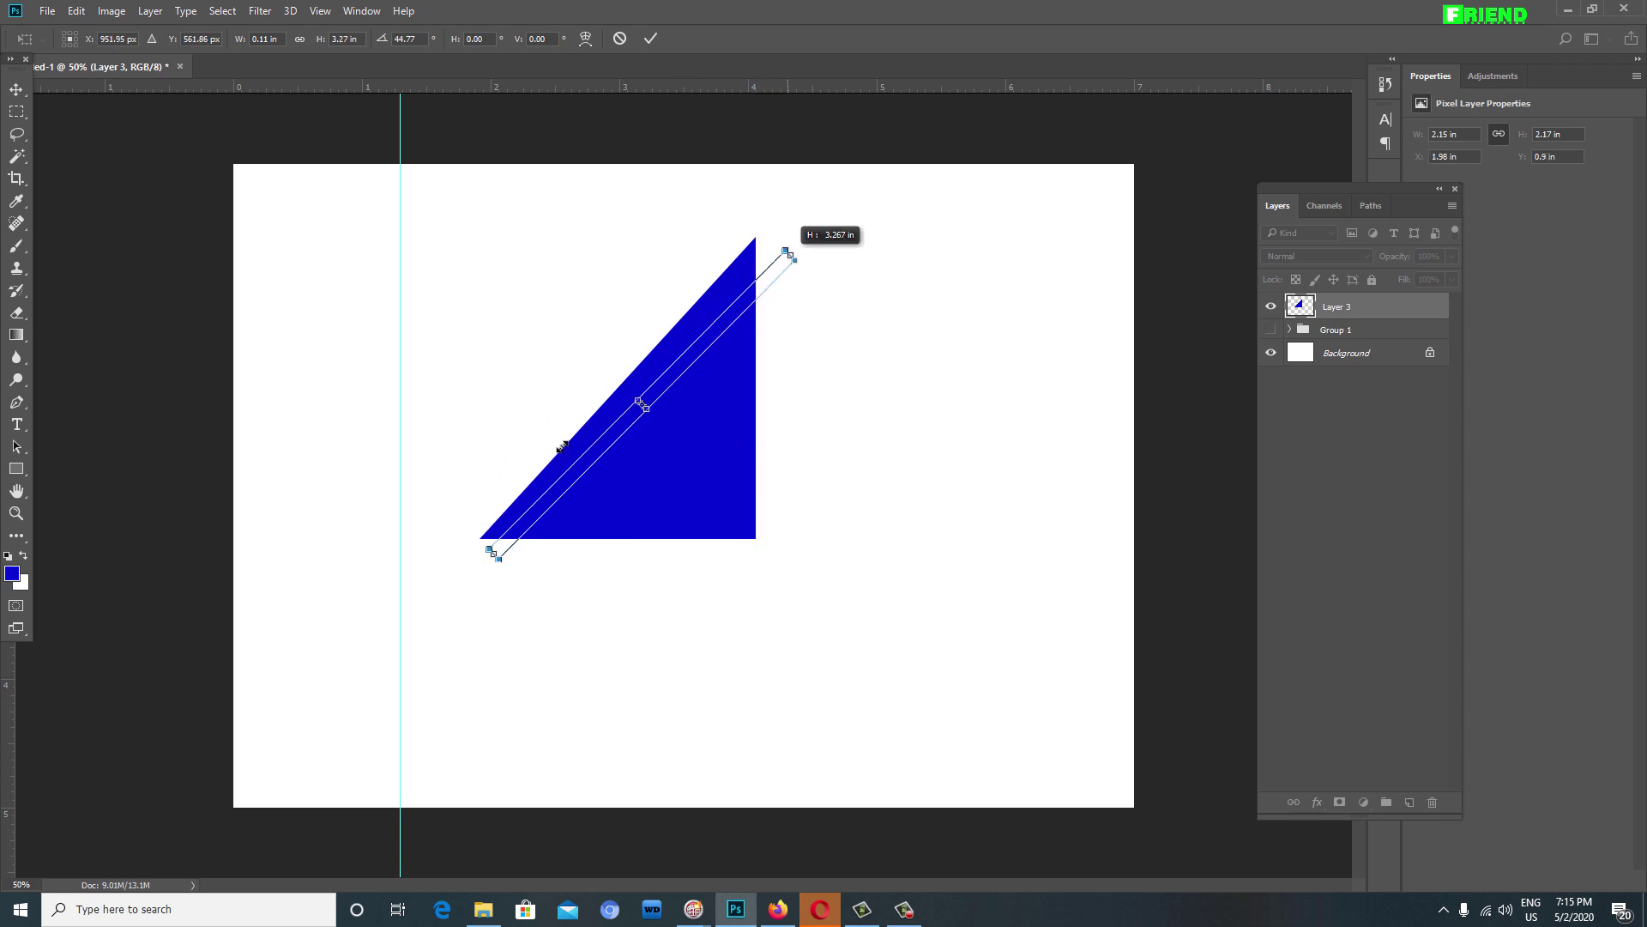
{"action": "left_click_drag", "start_coordinate": [562, 446], "coordinate": [563, 449]}
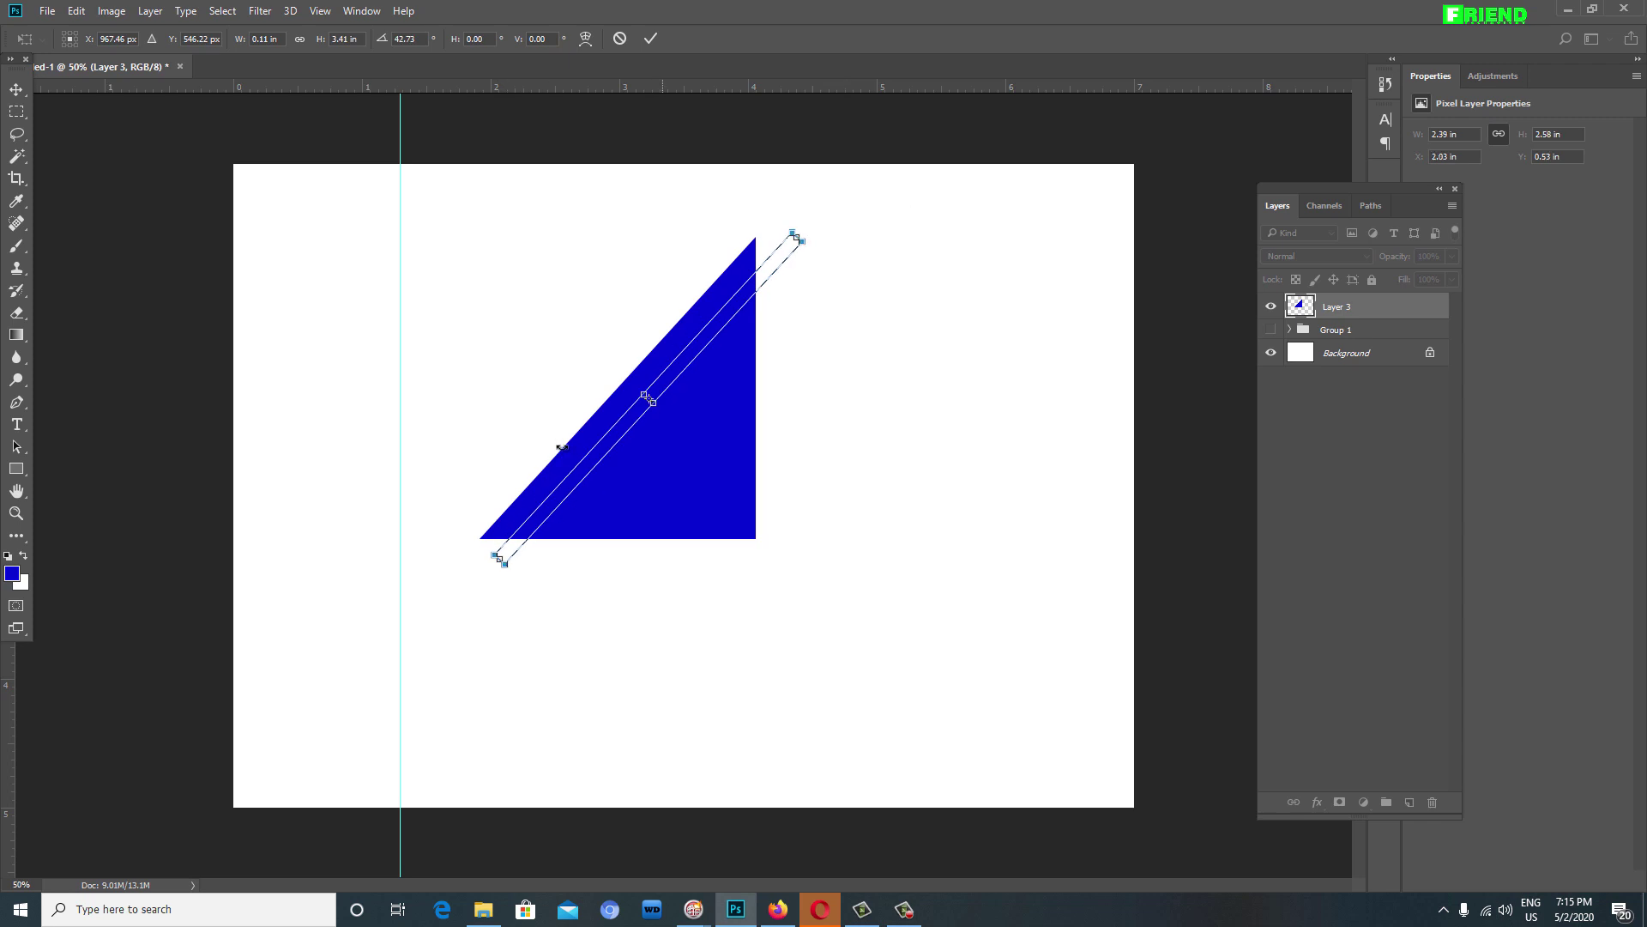
{"action": "key", "text": "Left"}
{"action": "key", "text": "Left"}
{"action": "key", "text": "Left"}
{"action": "key", "text": "Left"}
{"action": "key", "text": "Left"}
{"action": "key", "text": "Left"}
{"action": "key", "text": "Left"}
{"action": "key", "text": "Left"}
{"action": "key", "text": "Left"}
{"action": "key", "text": "Left"}
{"action": "key", "text": "Left"}
{"action": "key", "text": "Left"}
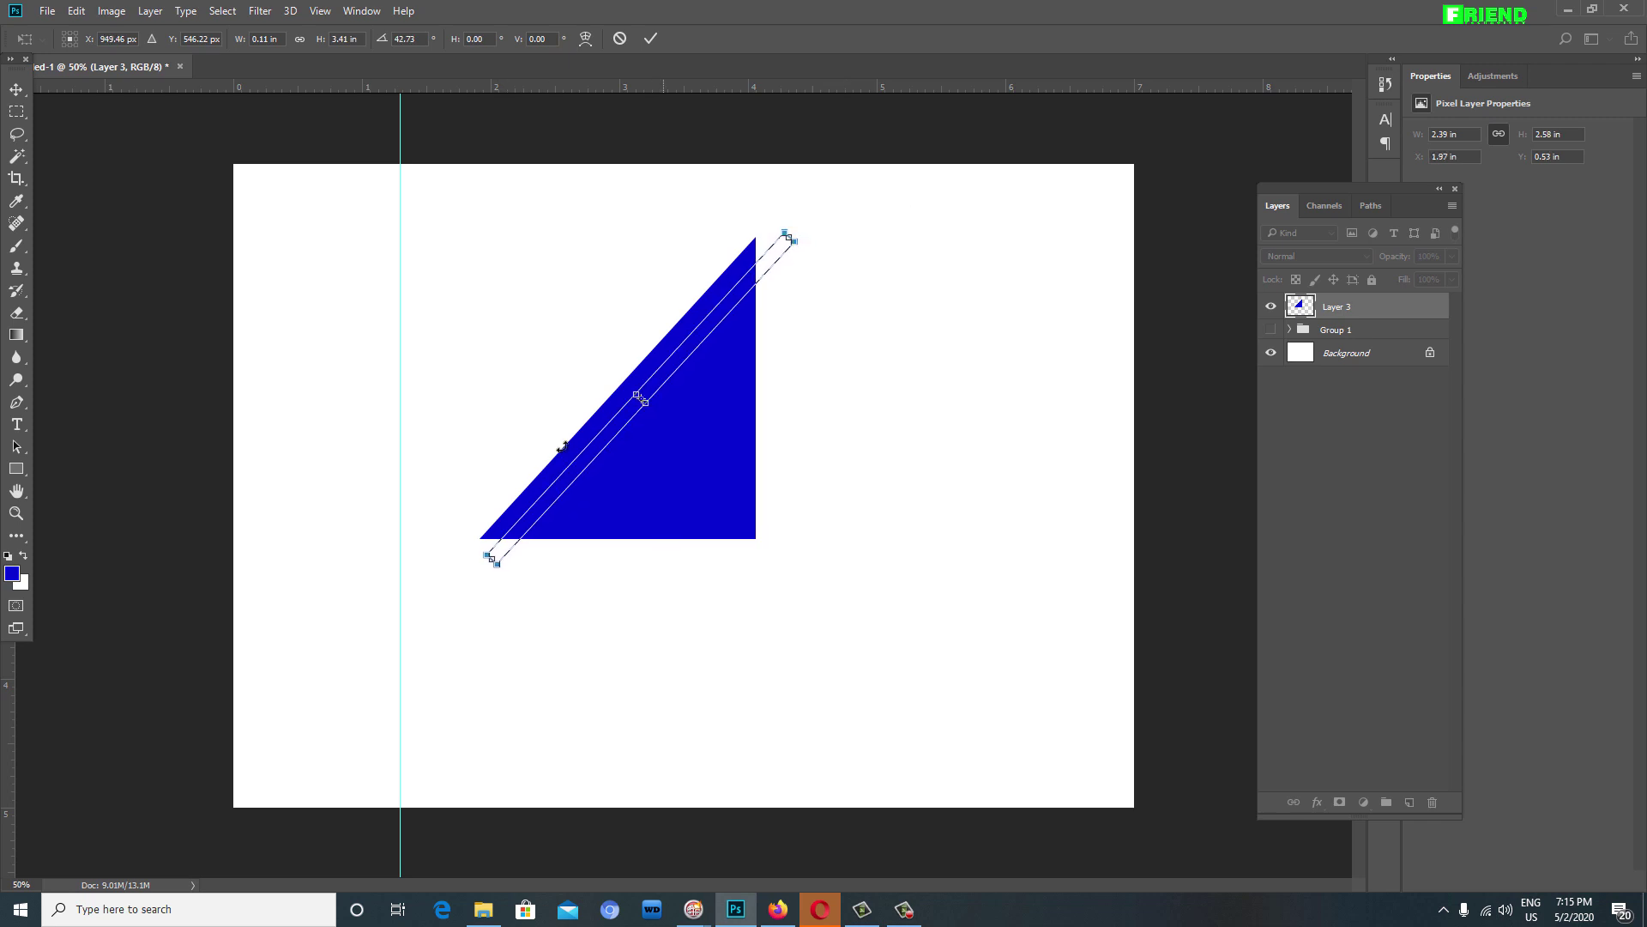
{"action": "key", "text": "Left"}
{"action": "key", "text": "Left"}
{"action": "key", "text": "Left"}
{"action": "key", "text": "Left"}
{"action": "key", "text": "Left"}
{"action": "key", "text": "Left"}
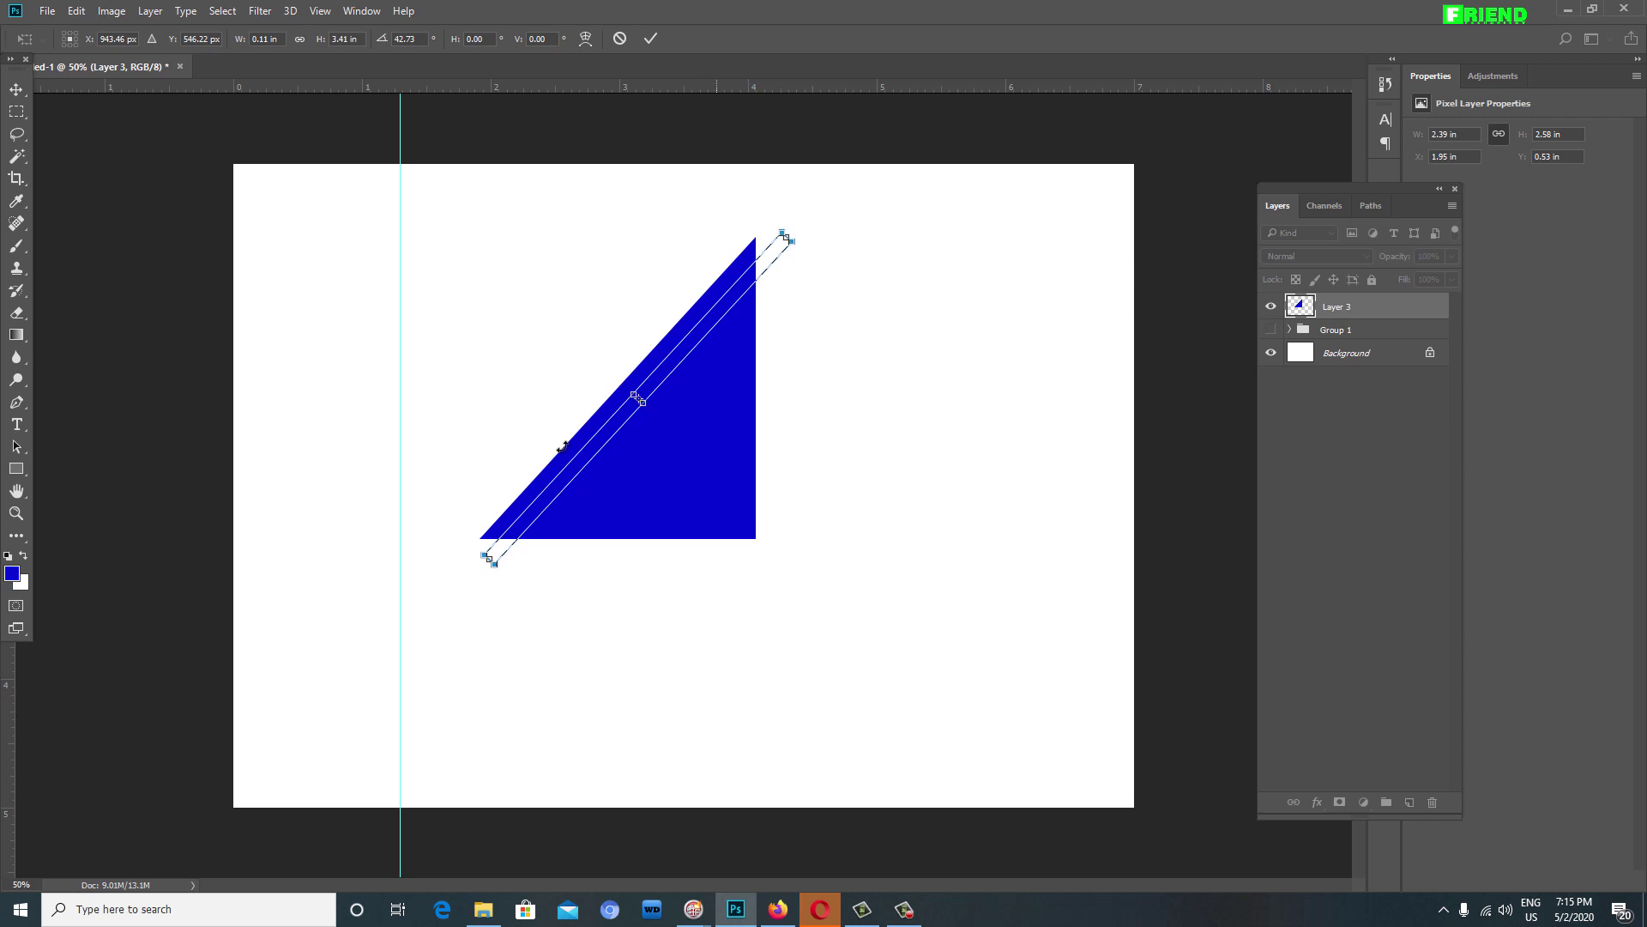
{"action": "key", "text": "u"}
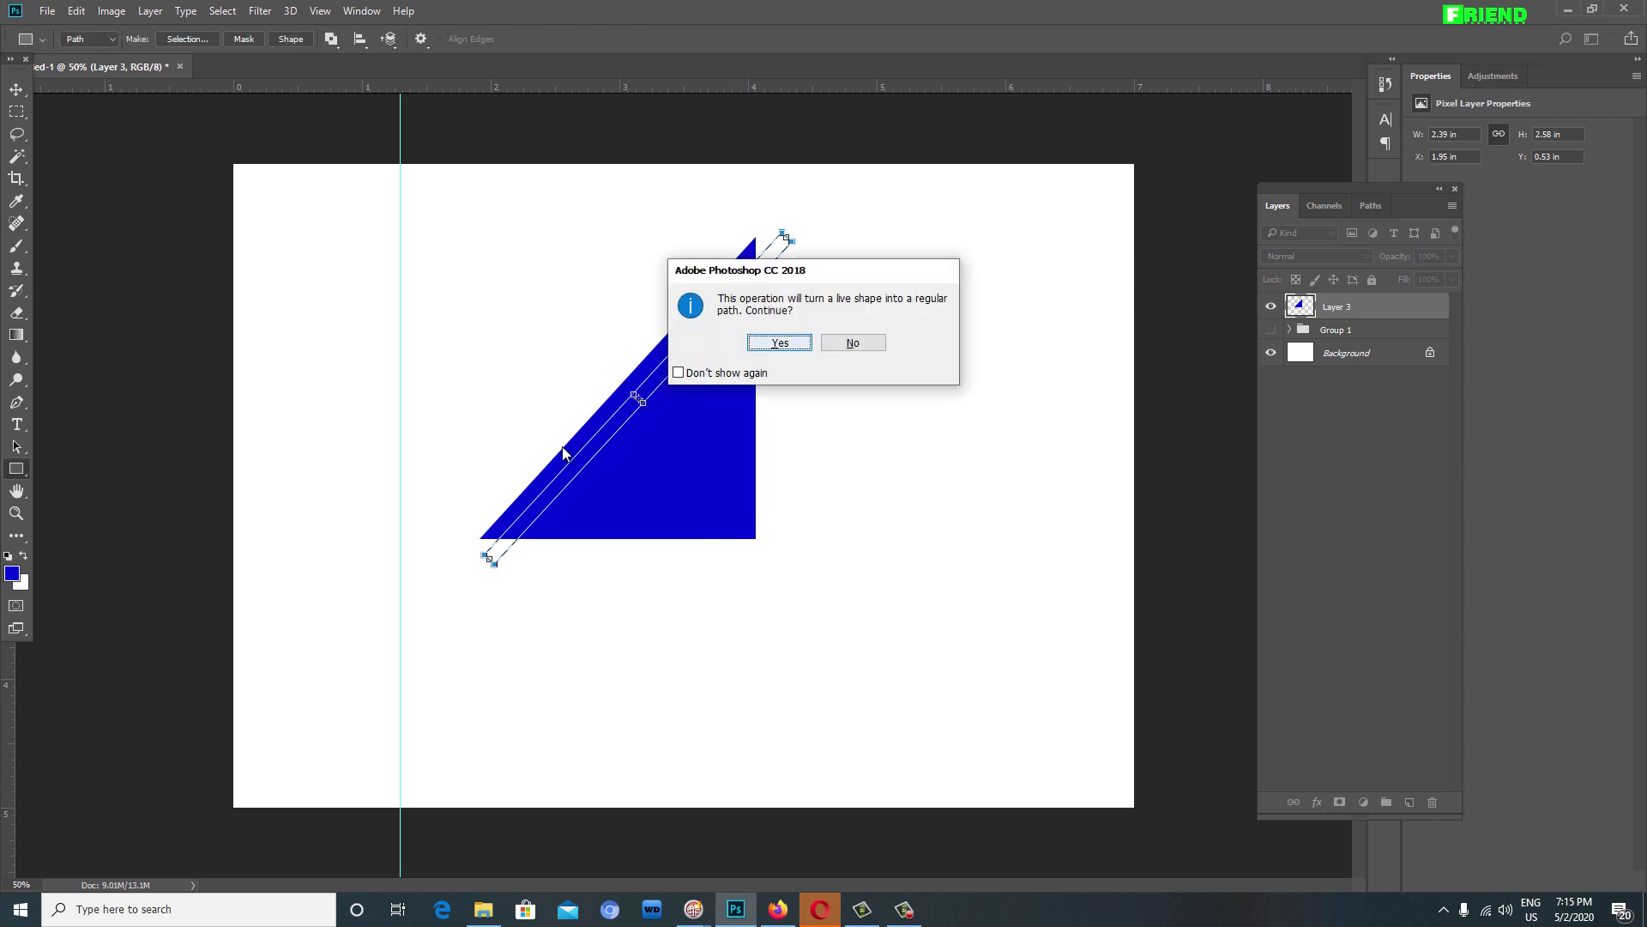
{"action": "key", "text": "Return"}
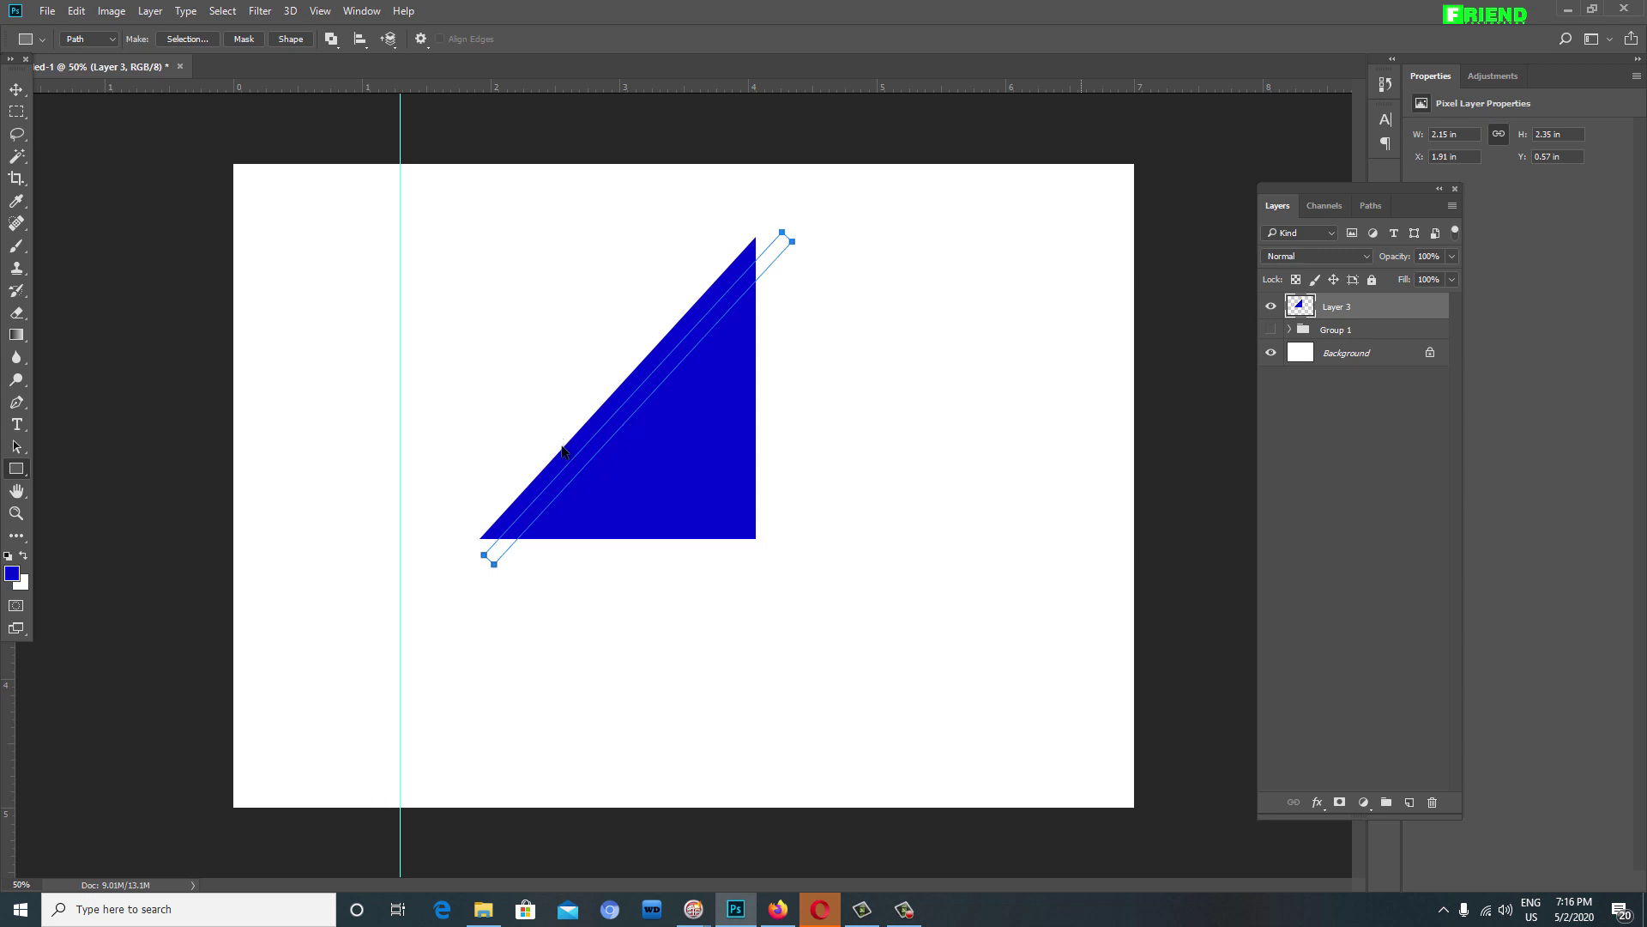
Step: Cut several parallel diagonal white gaps through the blue triangle using the bar-shaped selection
{"action": "key", "text": "ctrl+Return"}
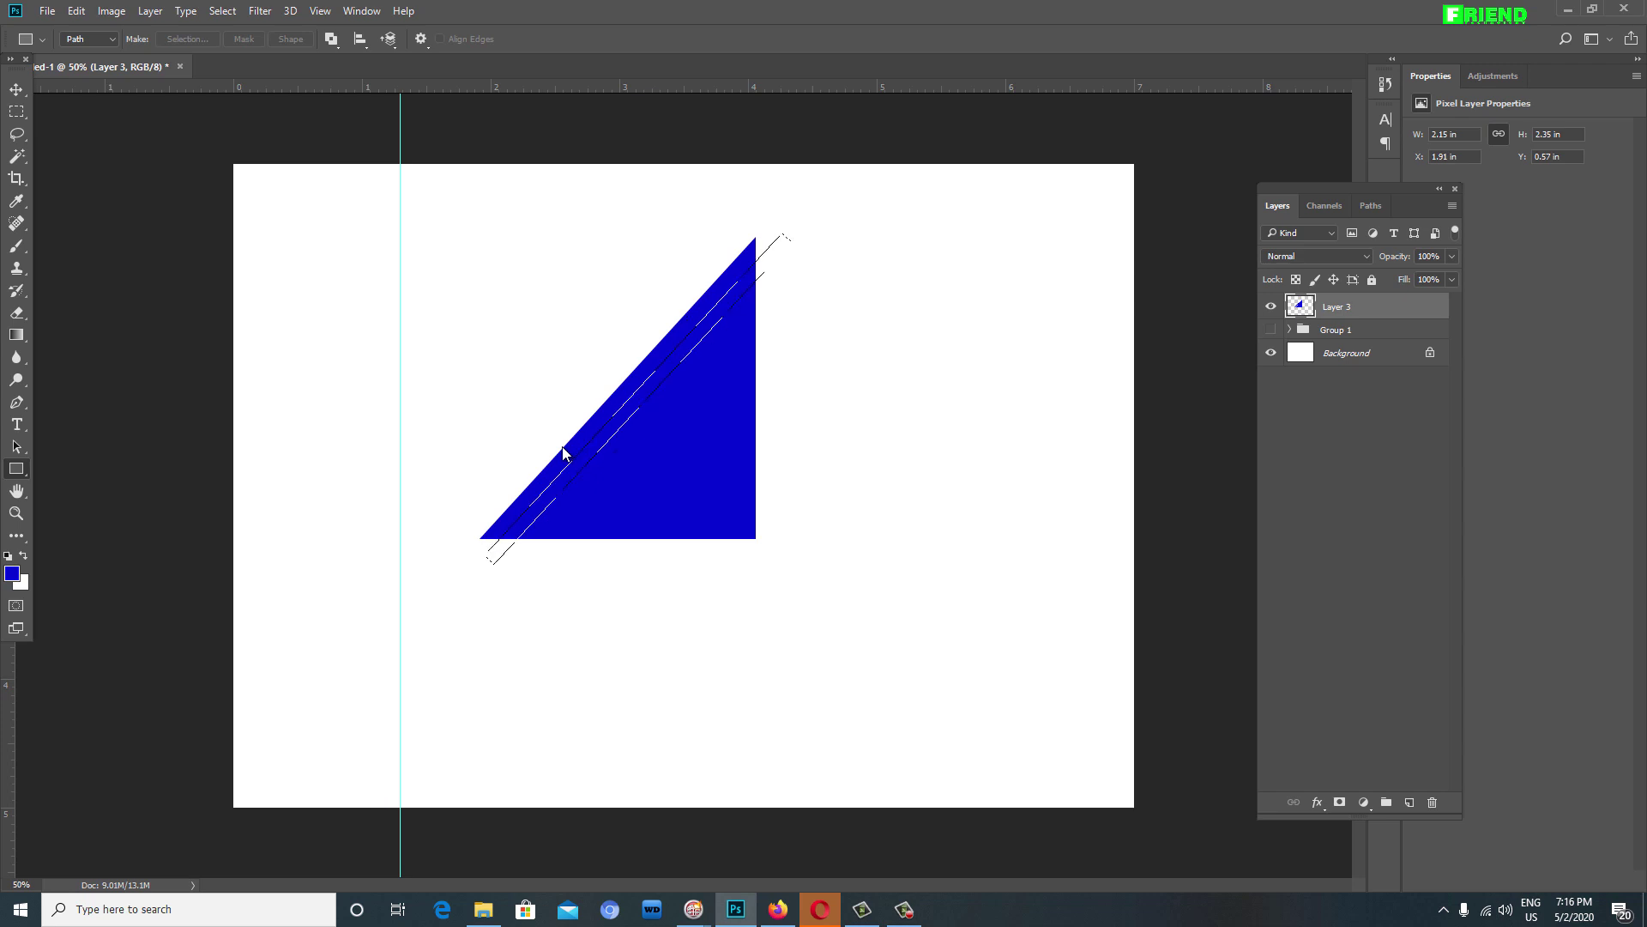
{"action": "key", "text": "Delete"}
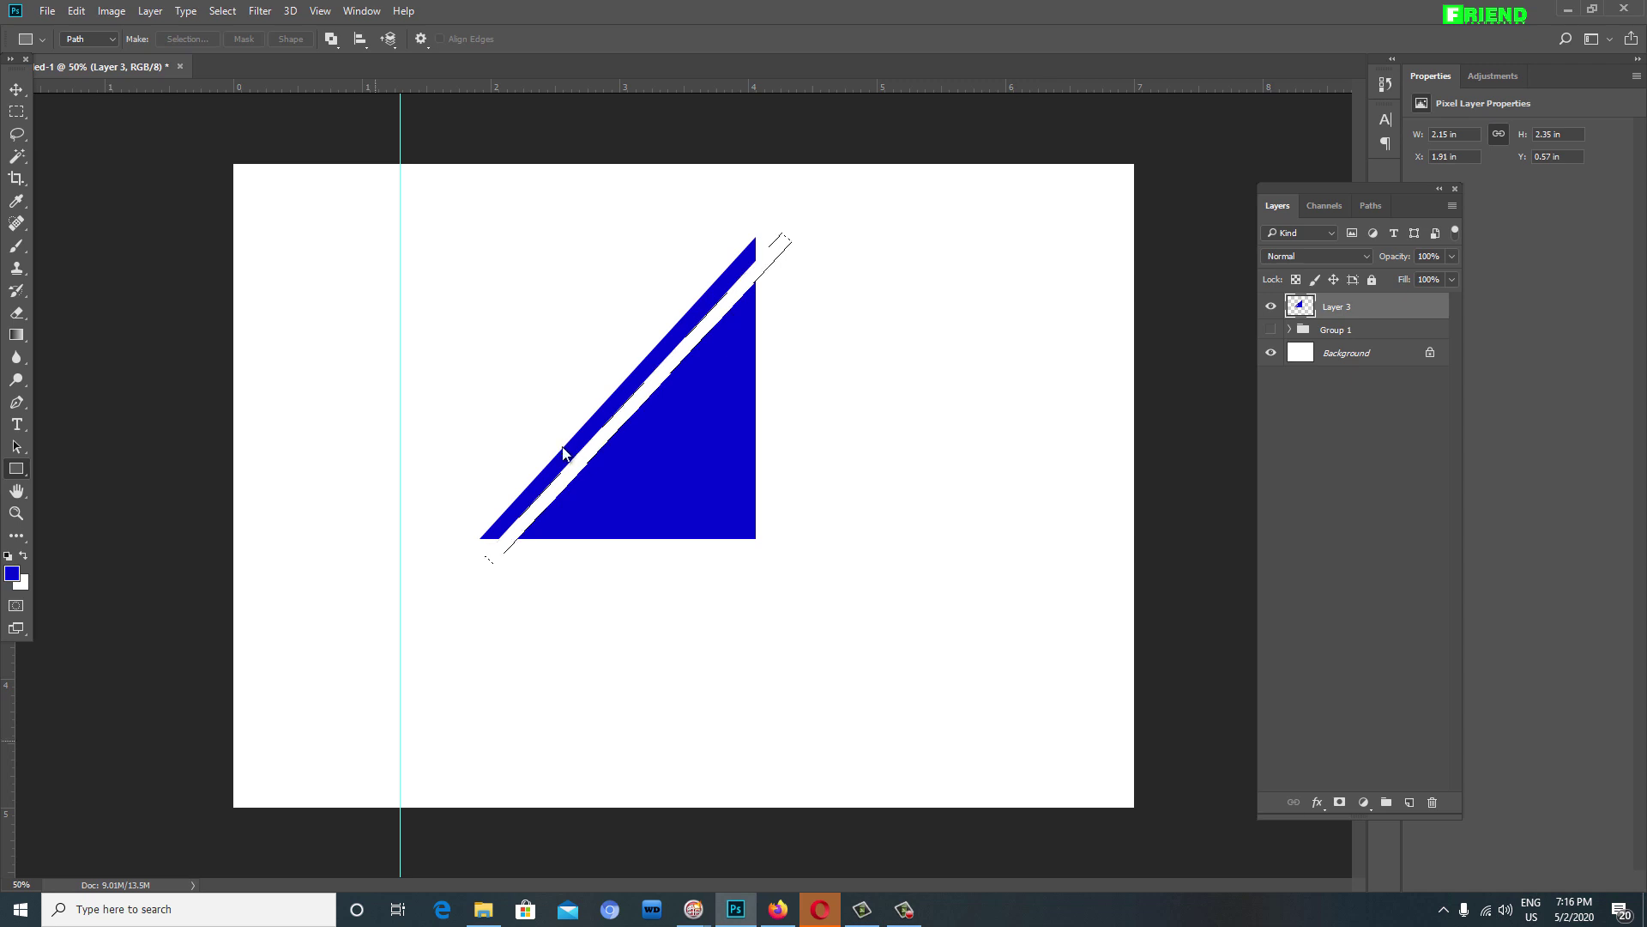
{"action": "key", "text": "m"}
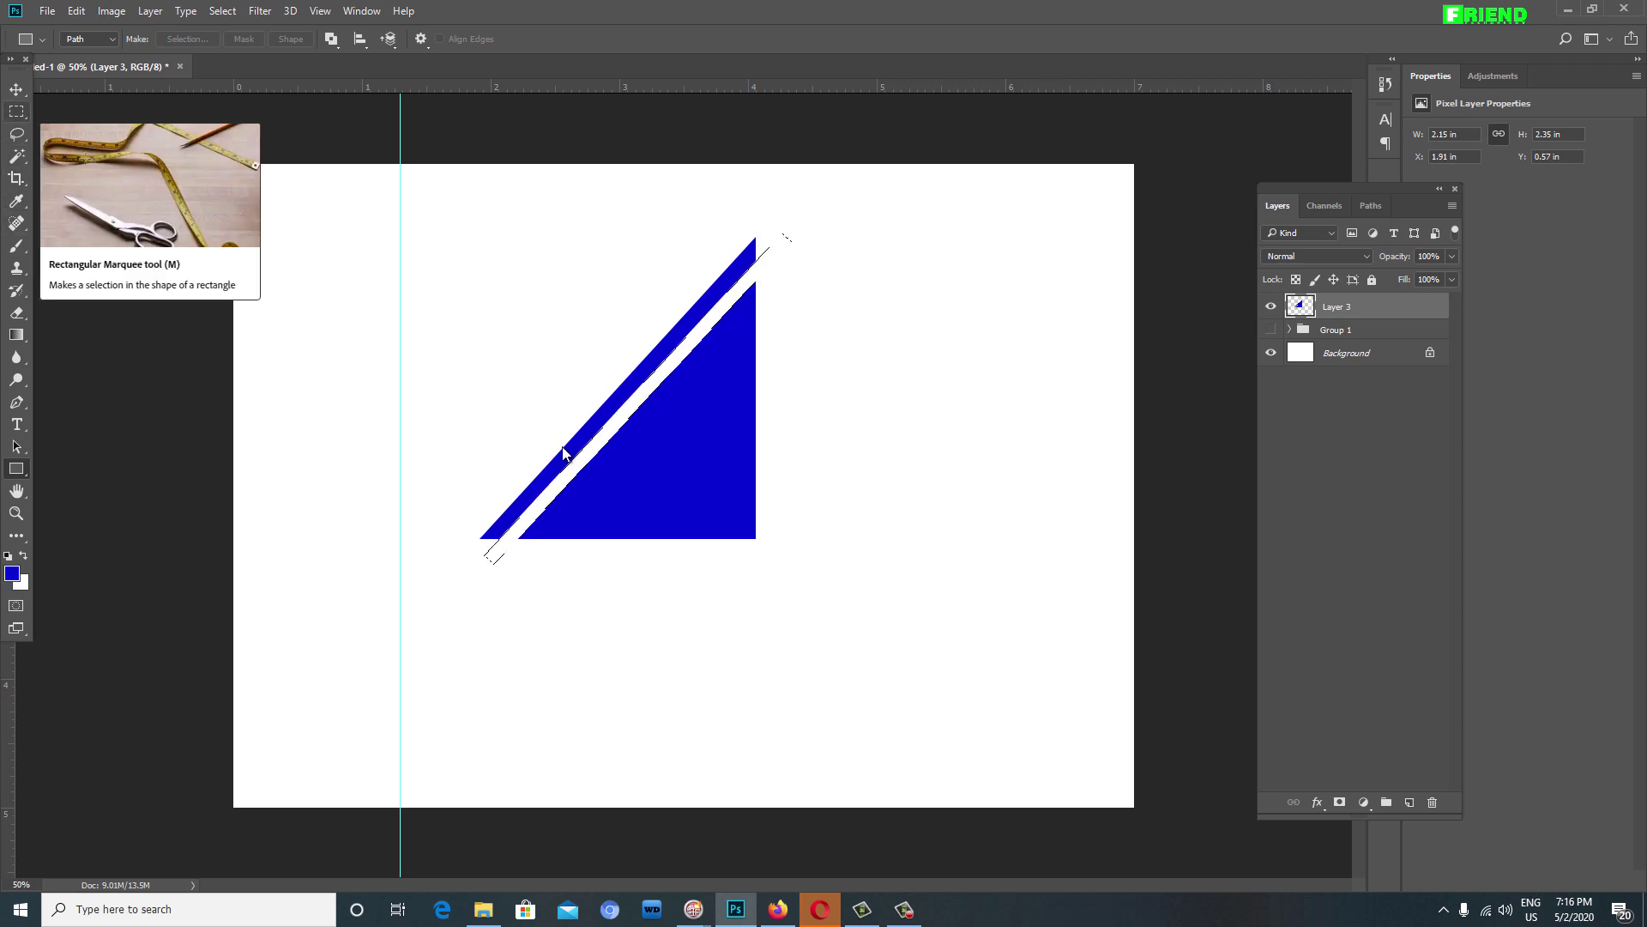
{"action": "key", "text": "m"}
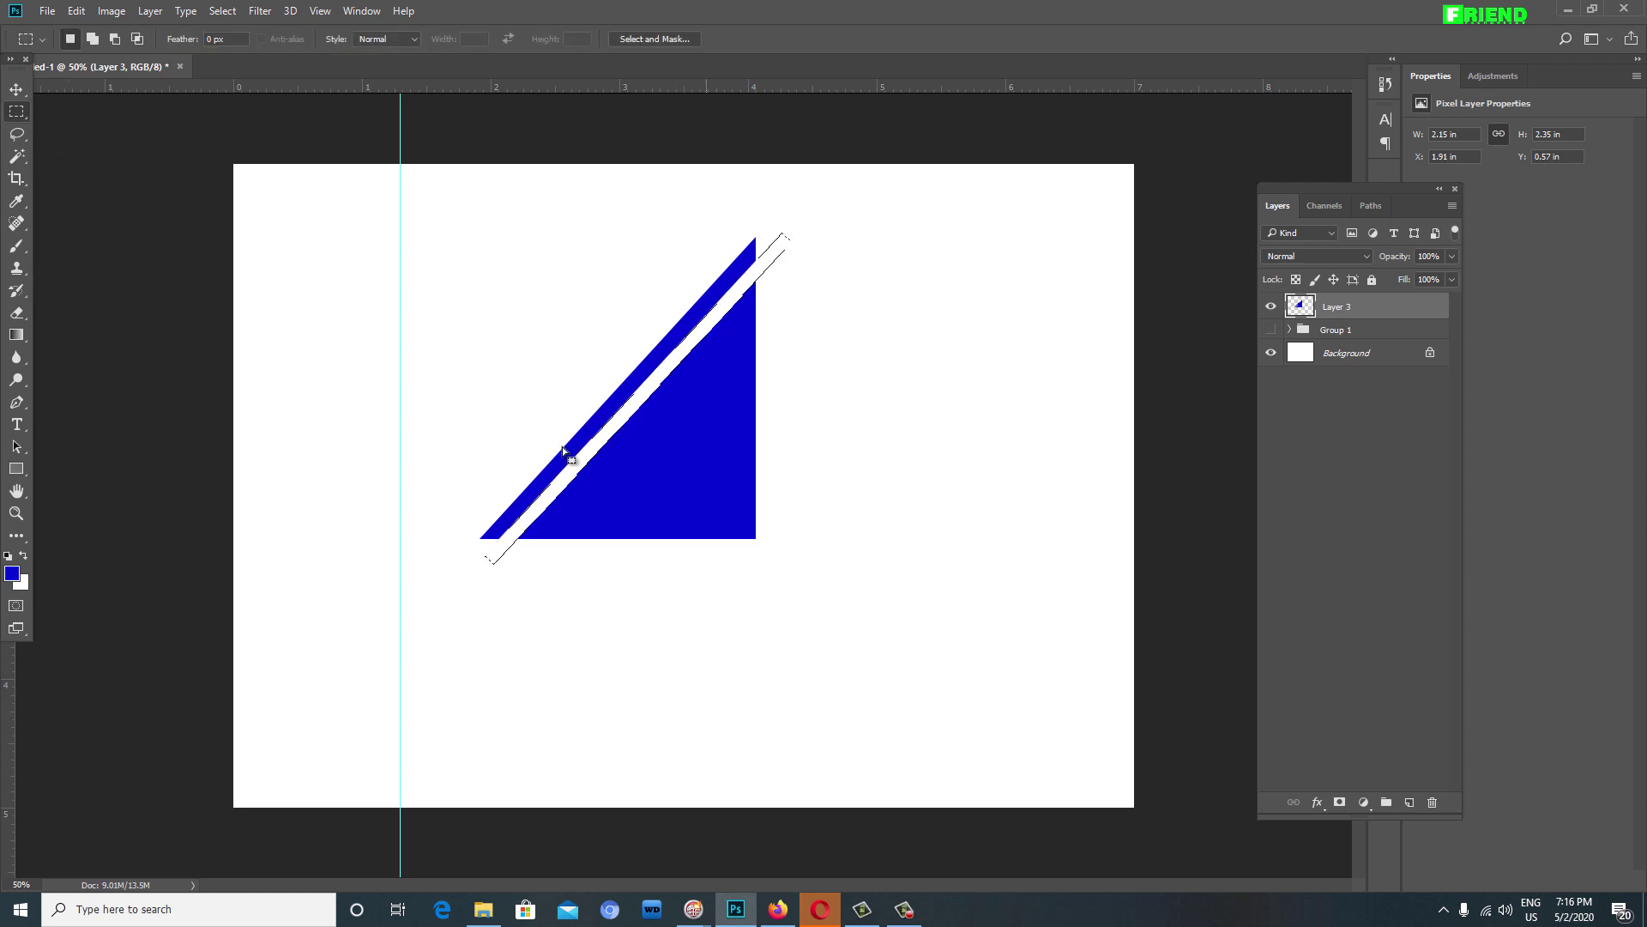
{"action": "left_click_drag", "start_coordinate": [711, 278], "coordinate": [725, 309]}
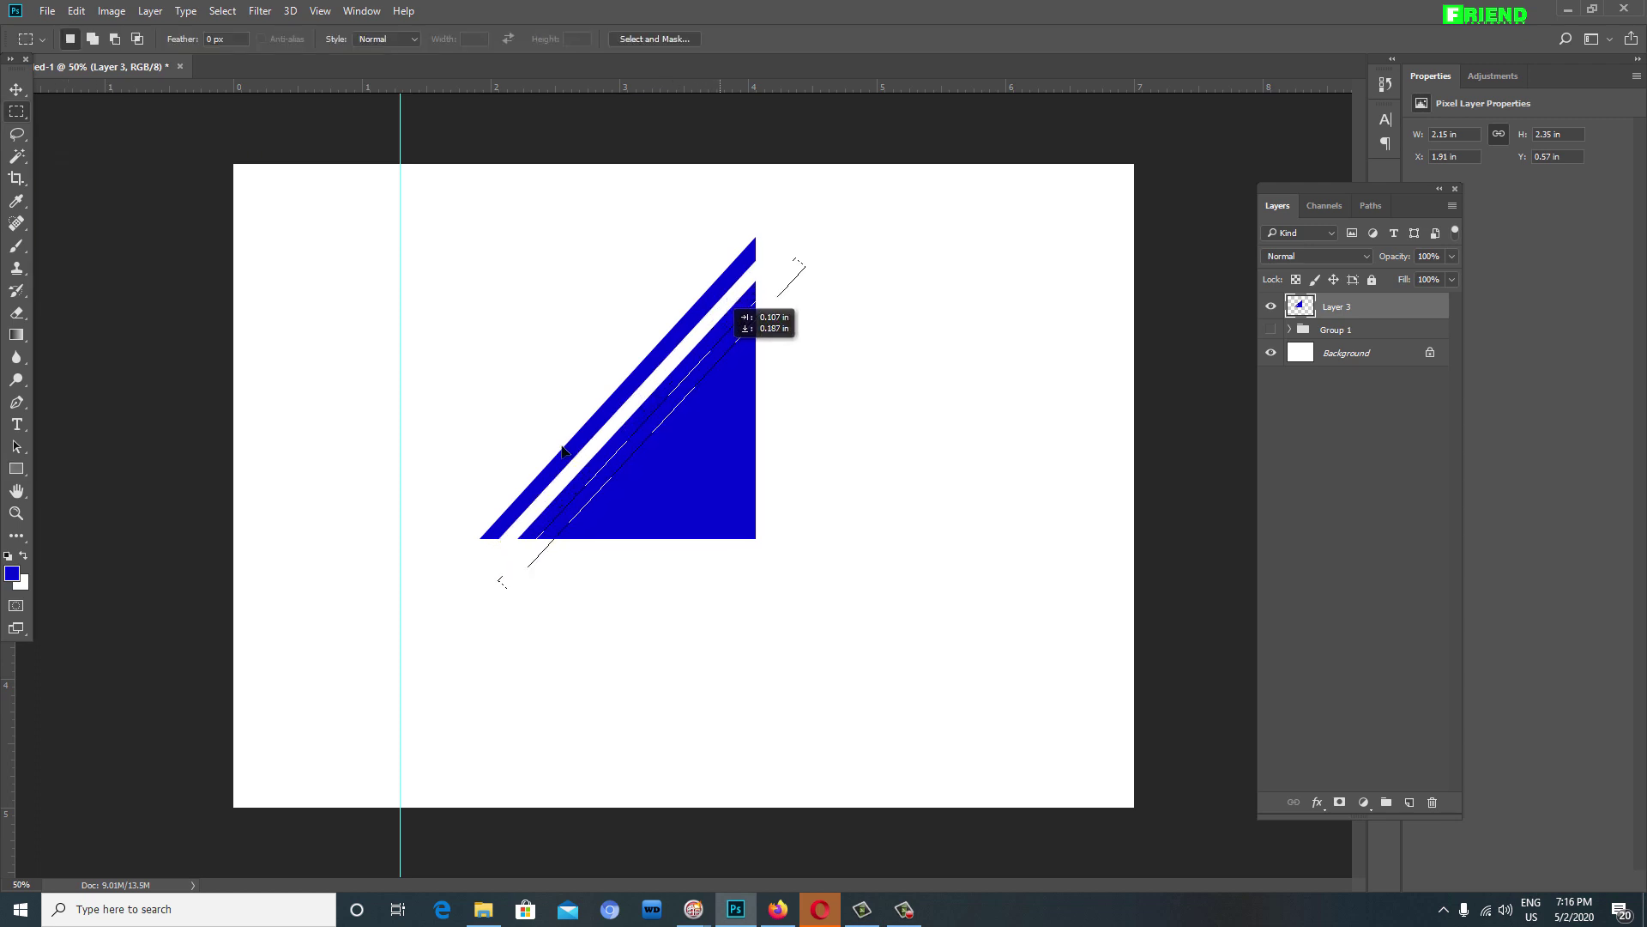
{"action": "left_click_drag", "start_coordinate": [562, 451], "coordinate": [562, 445]}
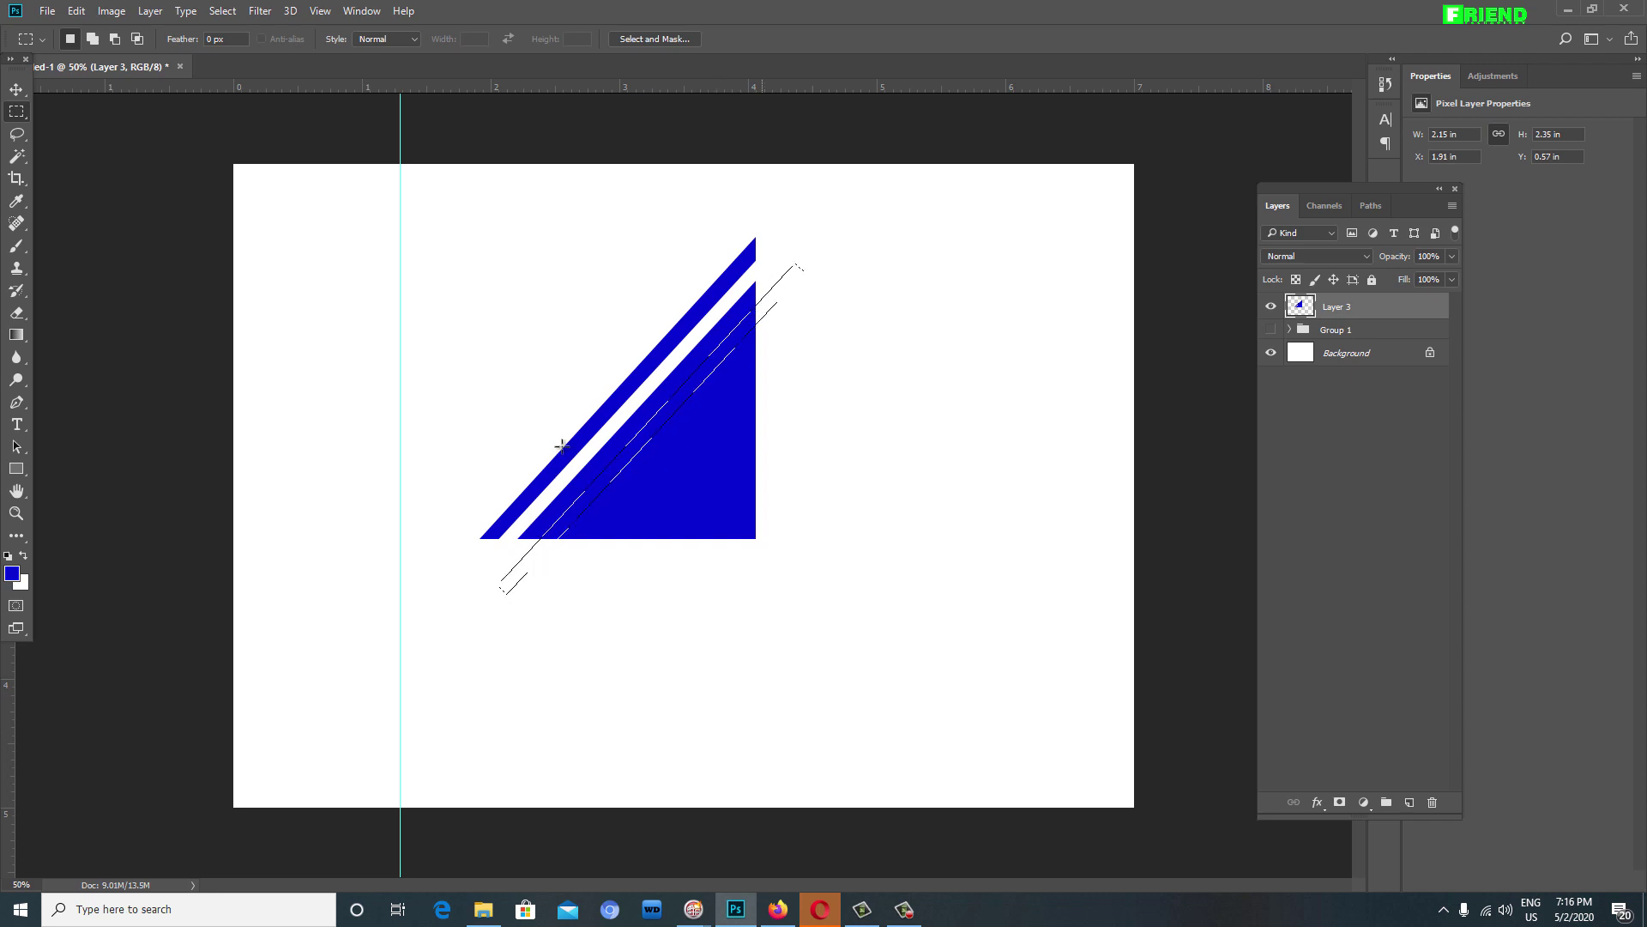
{"action": "key", "text": "Delete"}
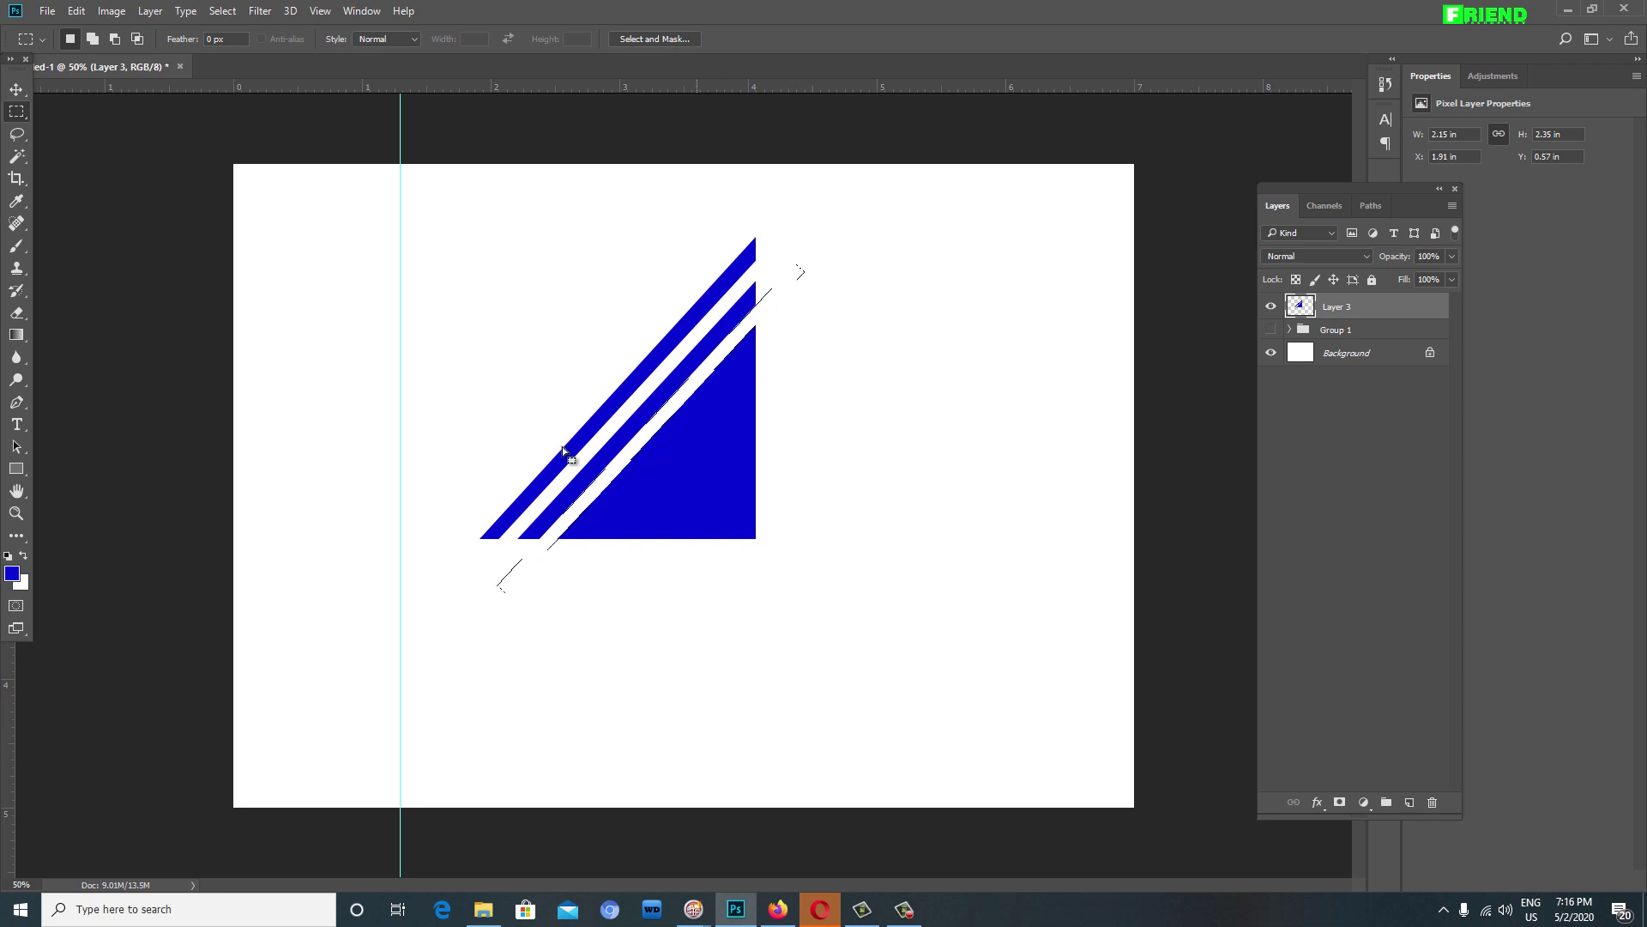
{"action": "left_click_drag", "start_coordinate": [716, 337], "coordinate": [790, 444]}
{"action": "key", "text": "Delete"}
{"action": "key", "text": "Delete"}
{"action": "key", "text": "Delete"}
{"action": "key", "text": "Delete"}
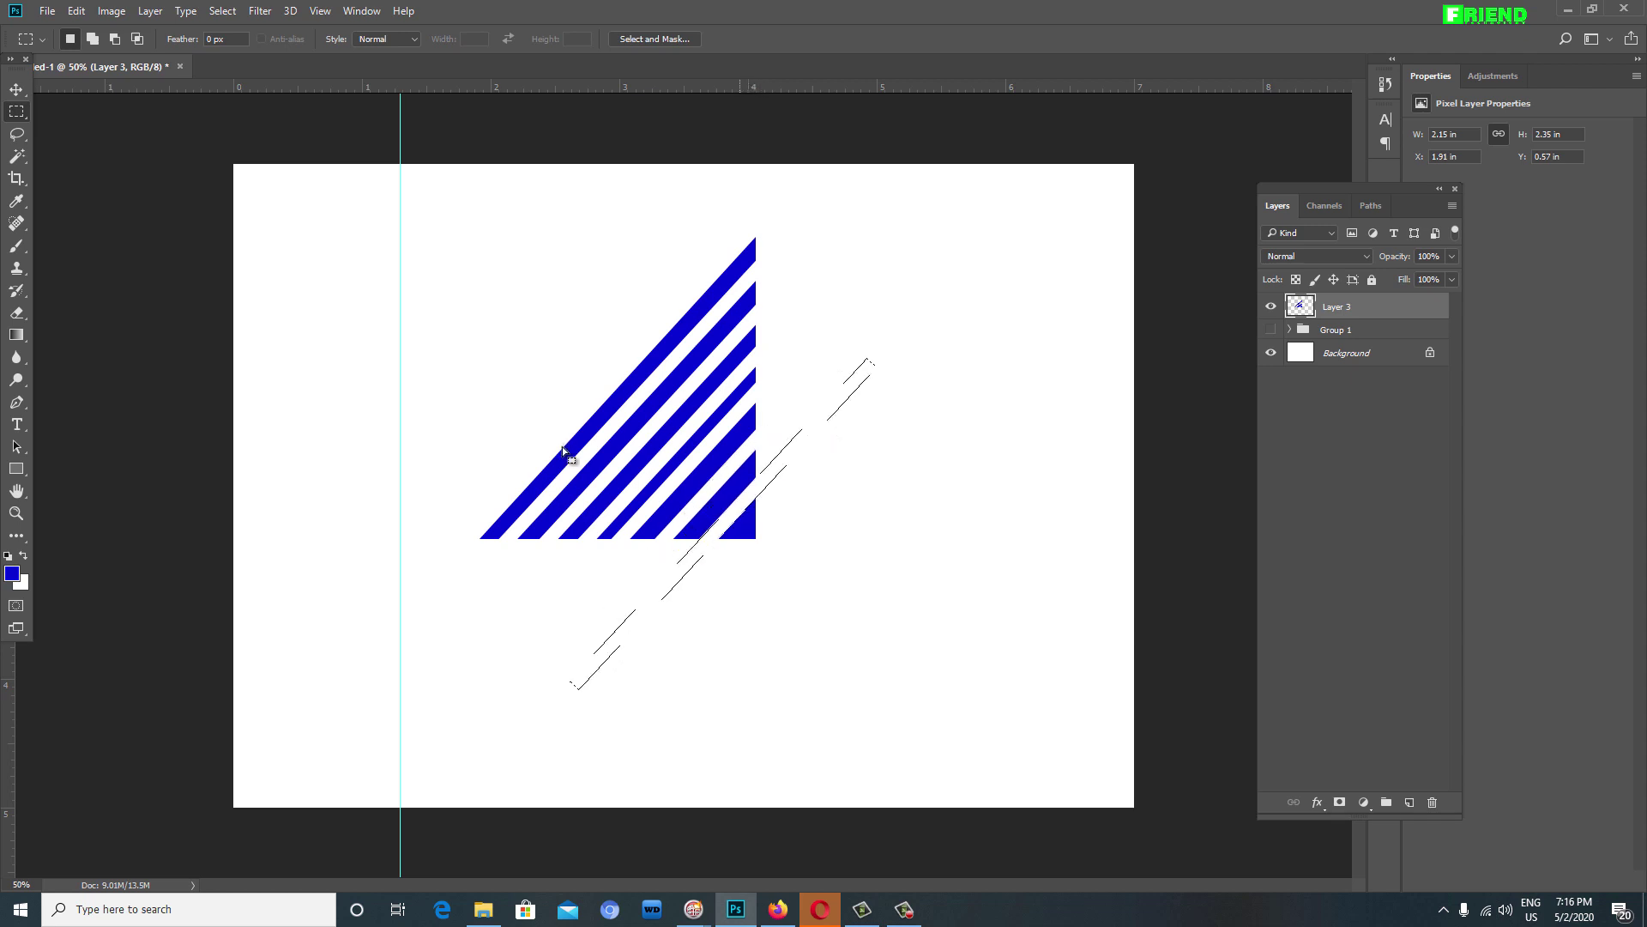
{"action": "left_click", "coordinate": [563, 449]}
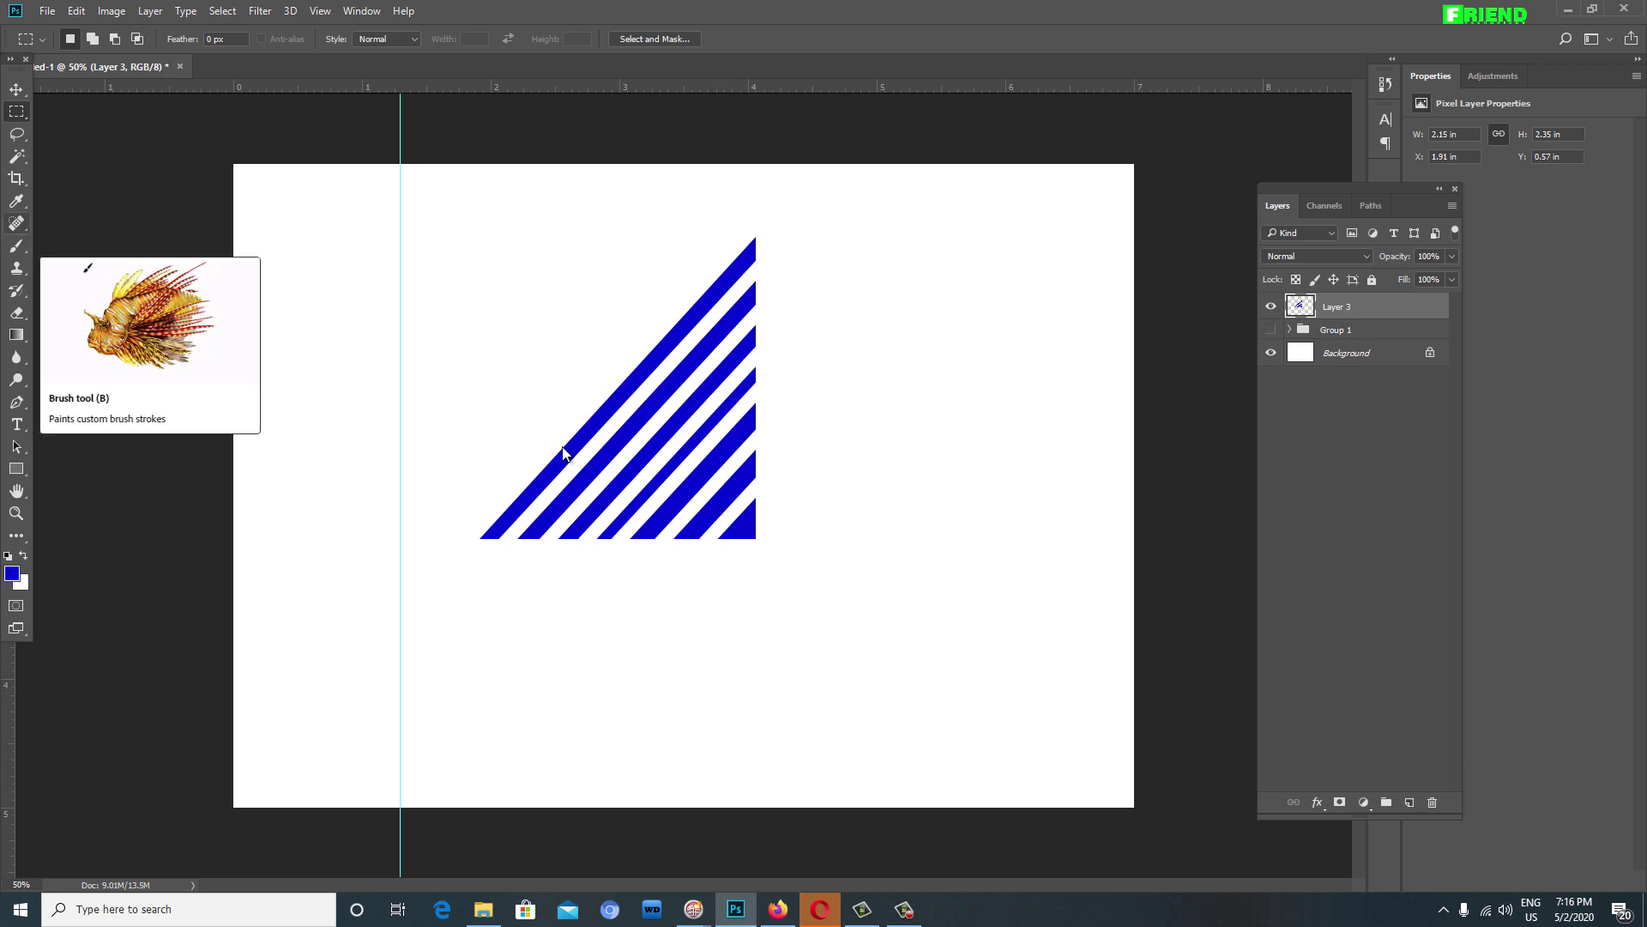
{"action": "left_click", "coordinate": [16, 156]}
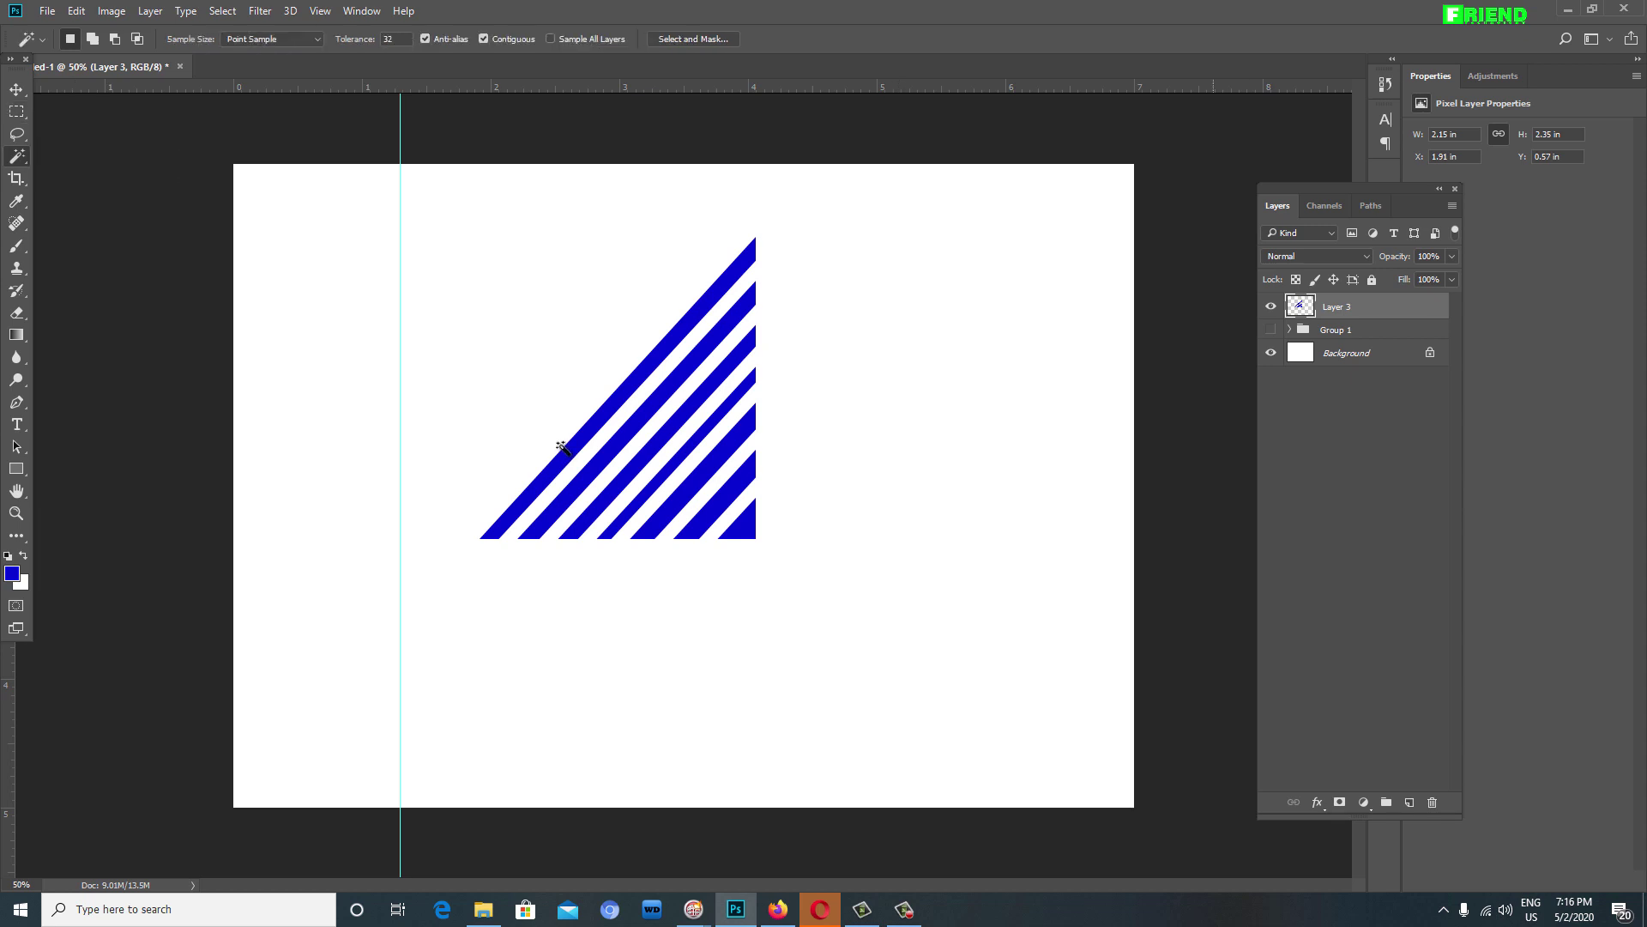
Step: Fill the triangle's second stripe with green
{"action": "key", "text": "space"}
{"action": "key", "text": "ctrl+z"}
{"action": "left_click", "coordinate": [562, 447]}
{"action": "type", "text": "i"}
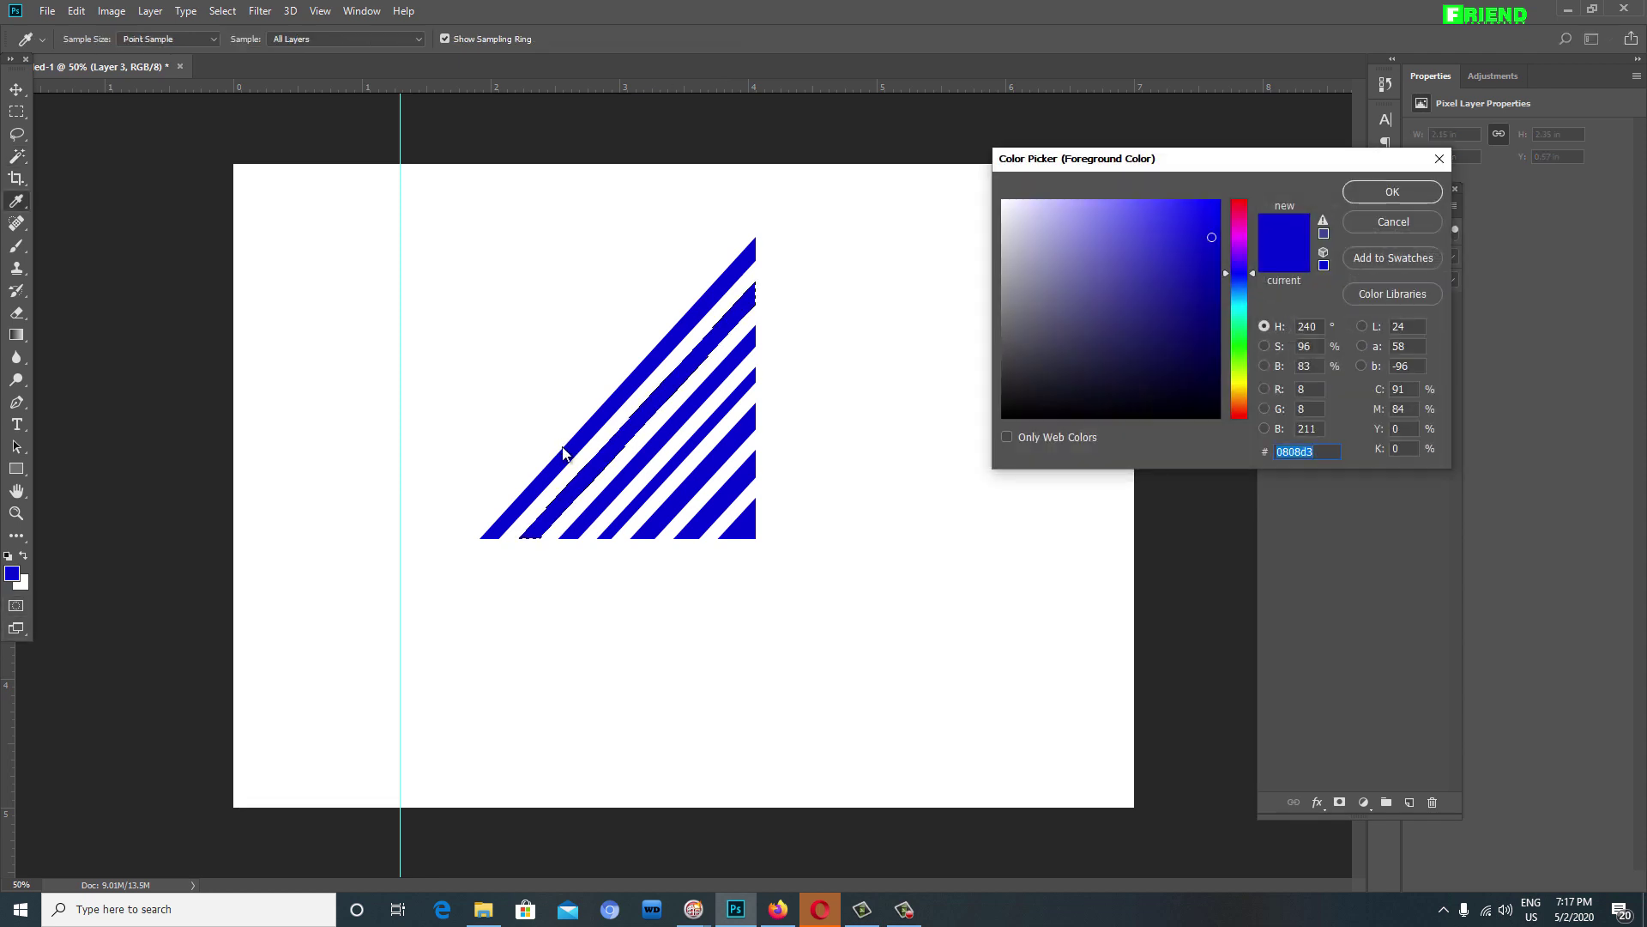
{"action": "type", "text": "22a835"}
{"action": "type", "text": "0e781d"}
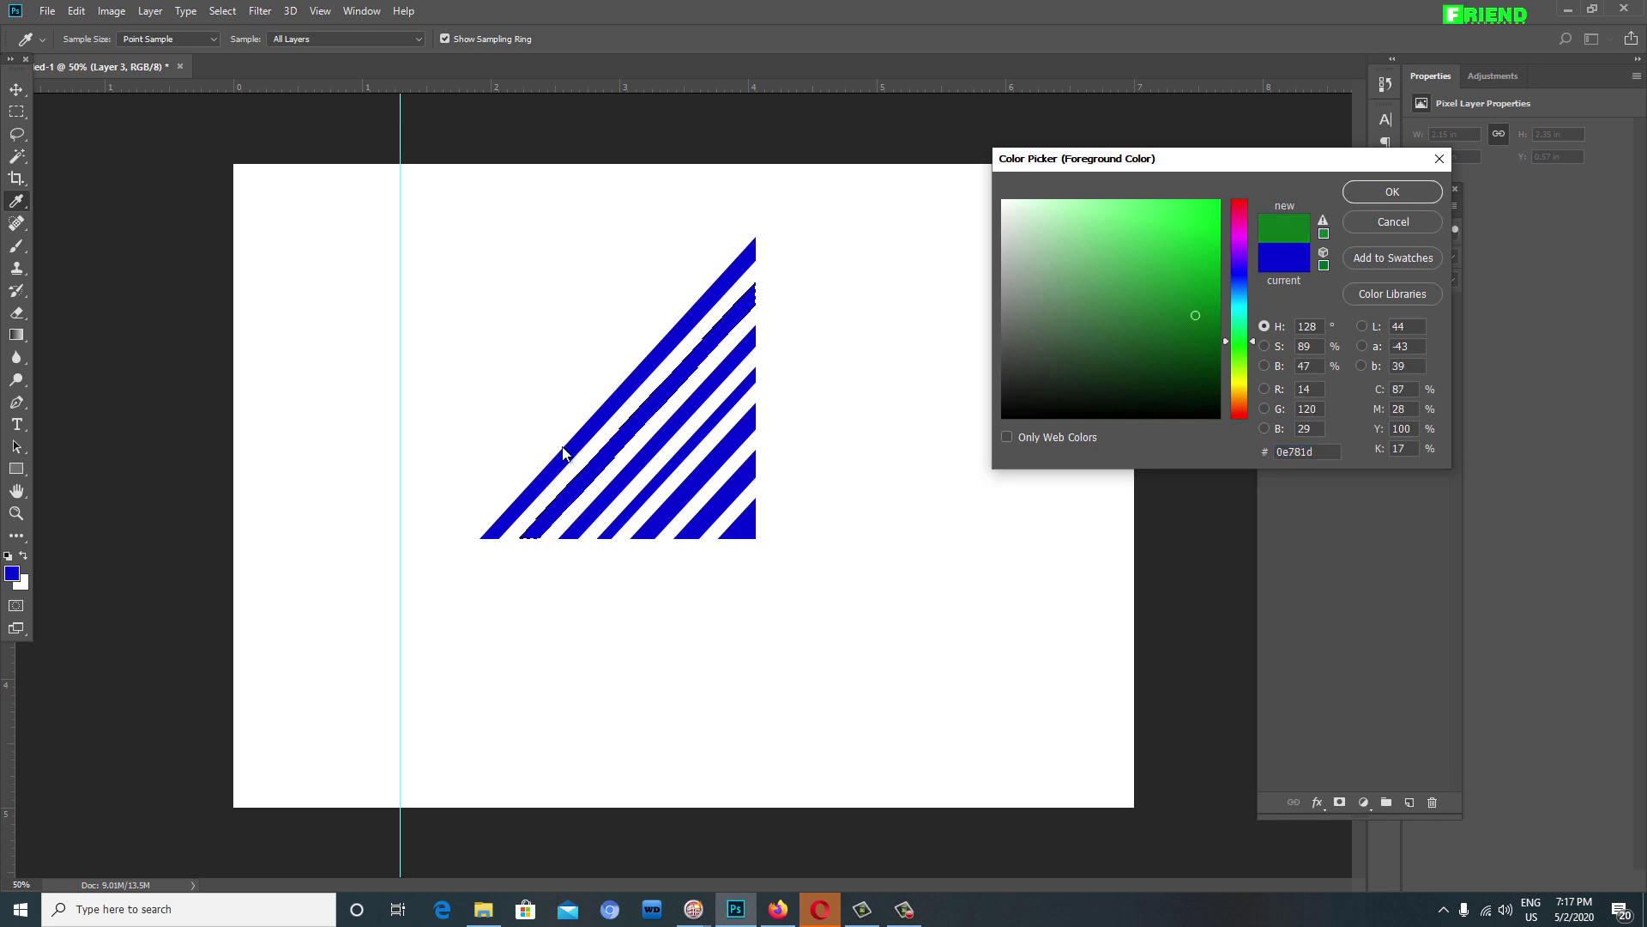
{"action": "key", "text": "Return"}
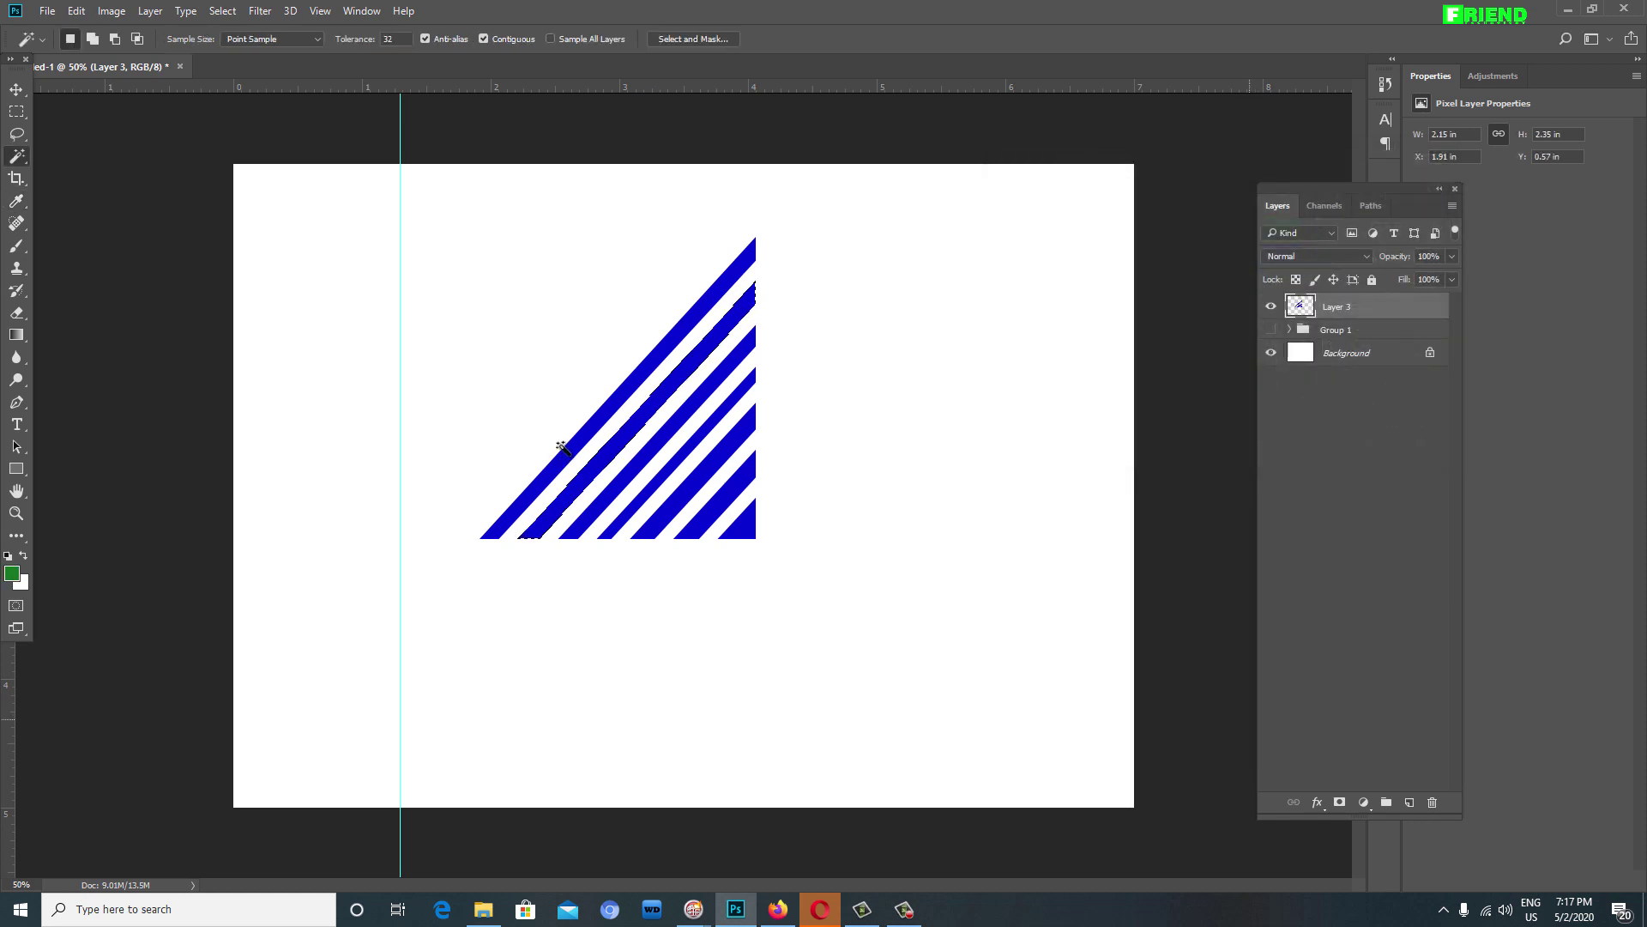
{"action": "key", "text": "alt+BackSpace"}
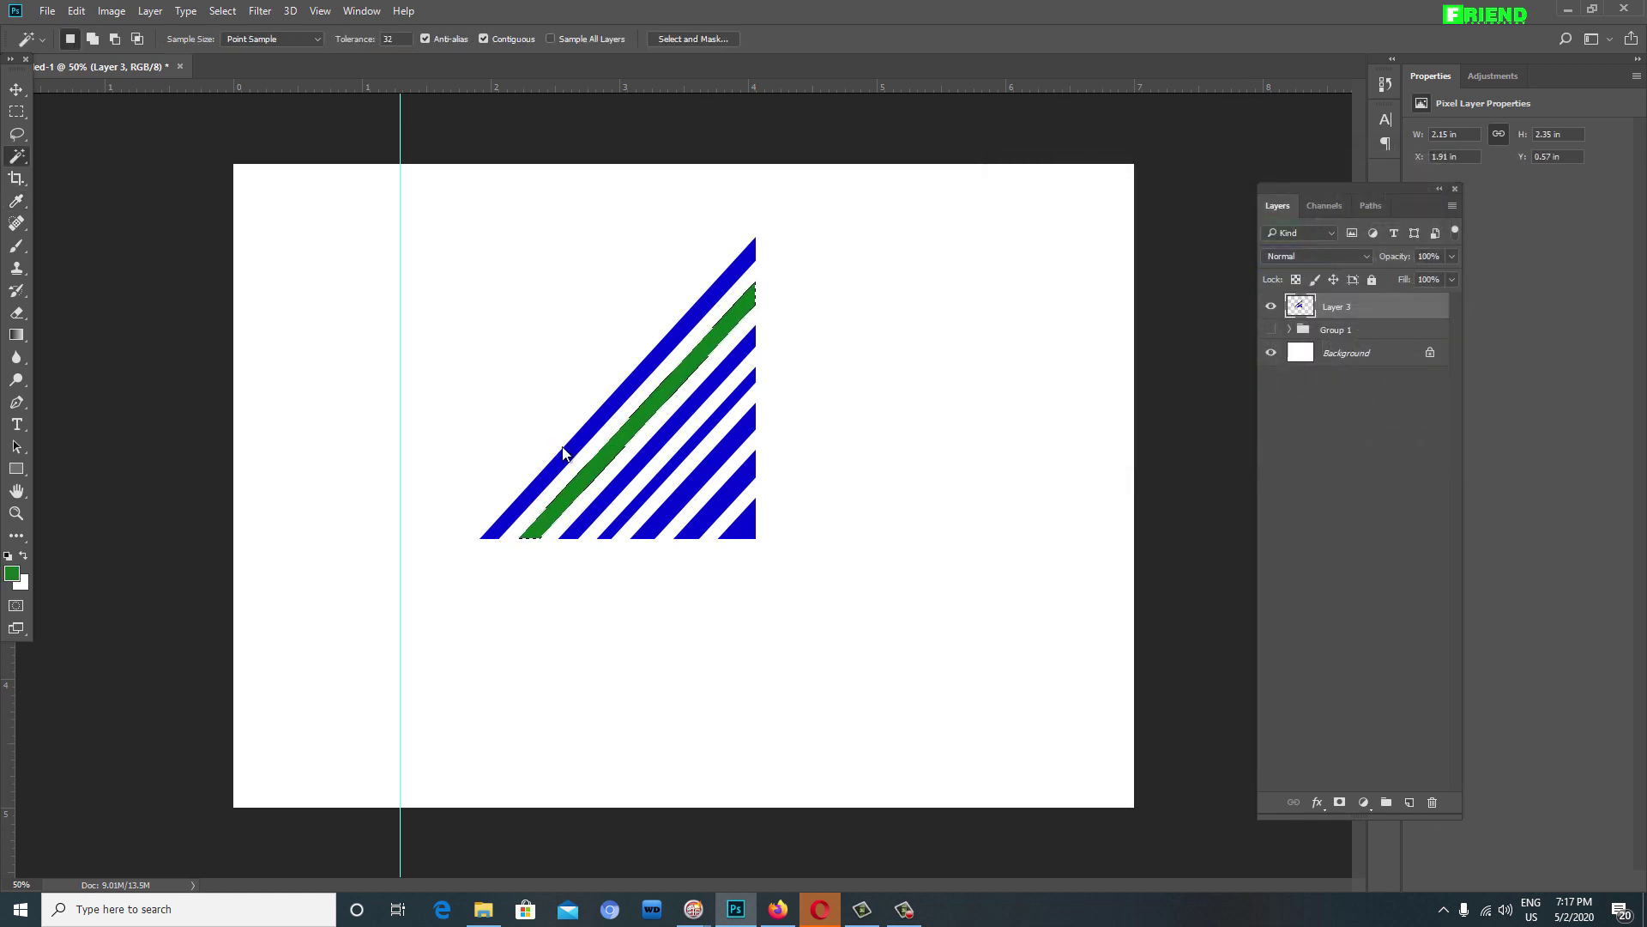
{"action": "key", "text": "ctrl+d"}
Step: Fill the third stripe with red
{"action": "left_click", "coordinate": [561, 447]}
{"action": "key", "text": "i"}
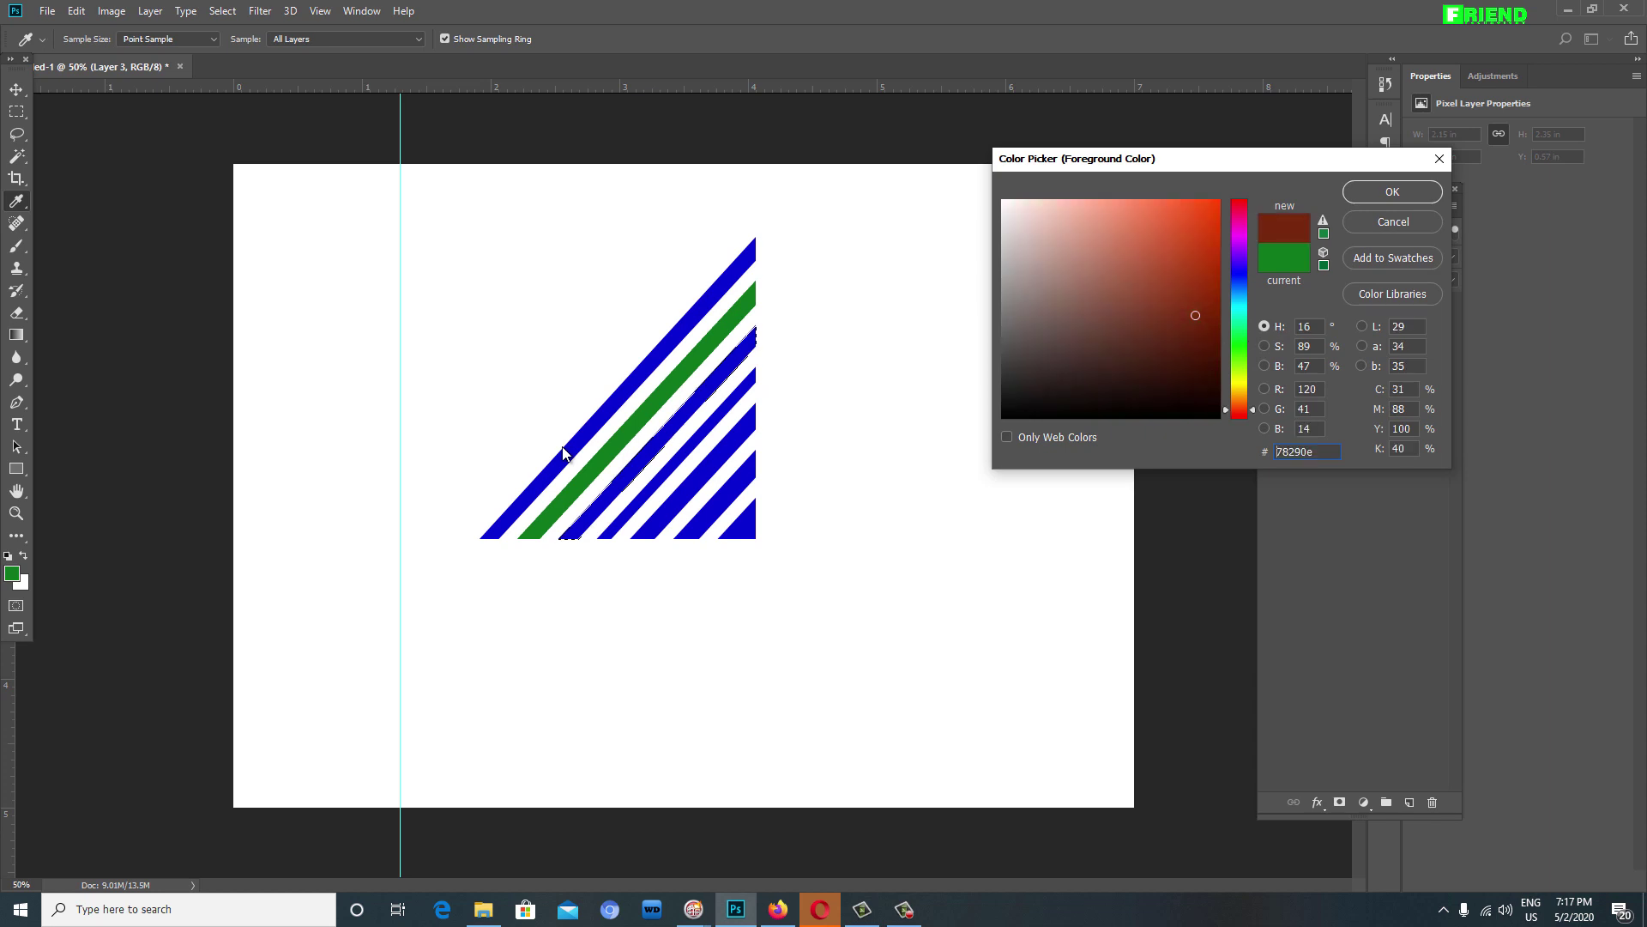
{"action": "key", "text": "ctrl+v"}
{"action": "key", "text": "Tab"}
{"action": "key", "text": "Return"}
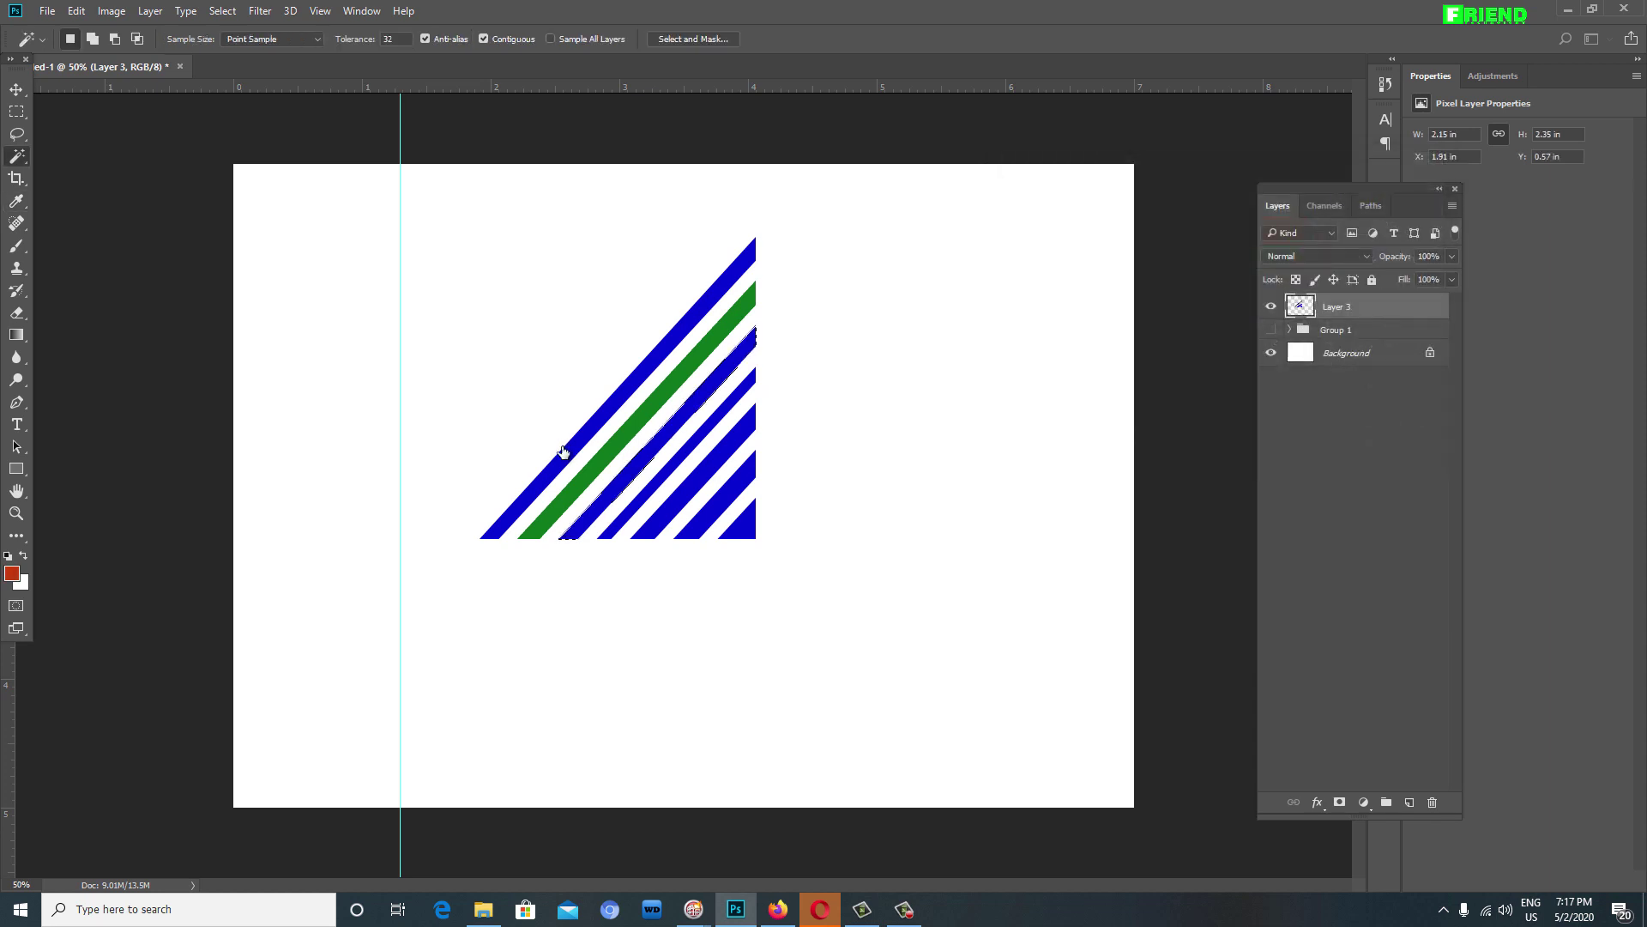
{"action": "key", "text": "alt+BackSpace"}
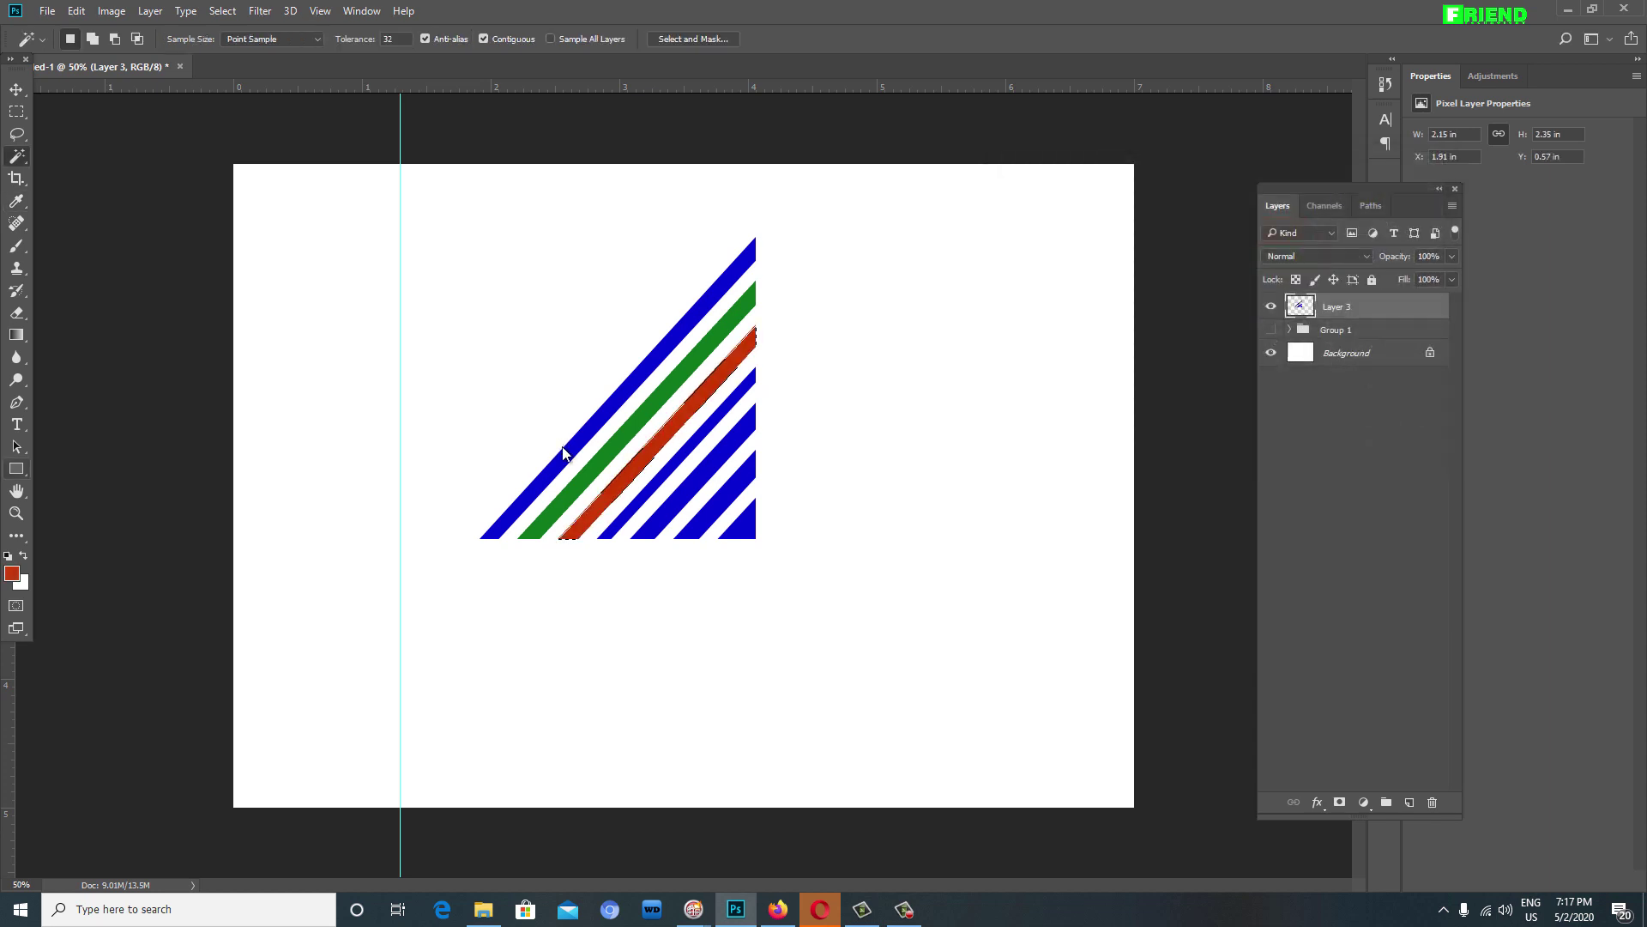
Step: Fill the fourth stripe with magenta #ff00ff
{"action": "type", "text": "i"}
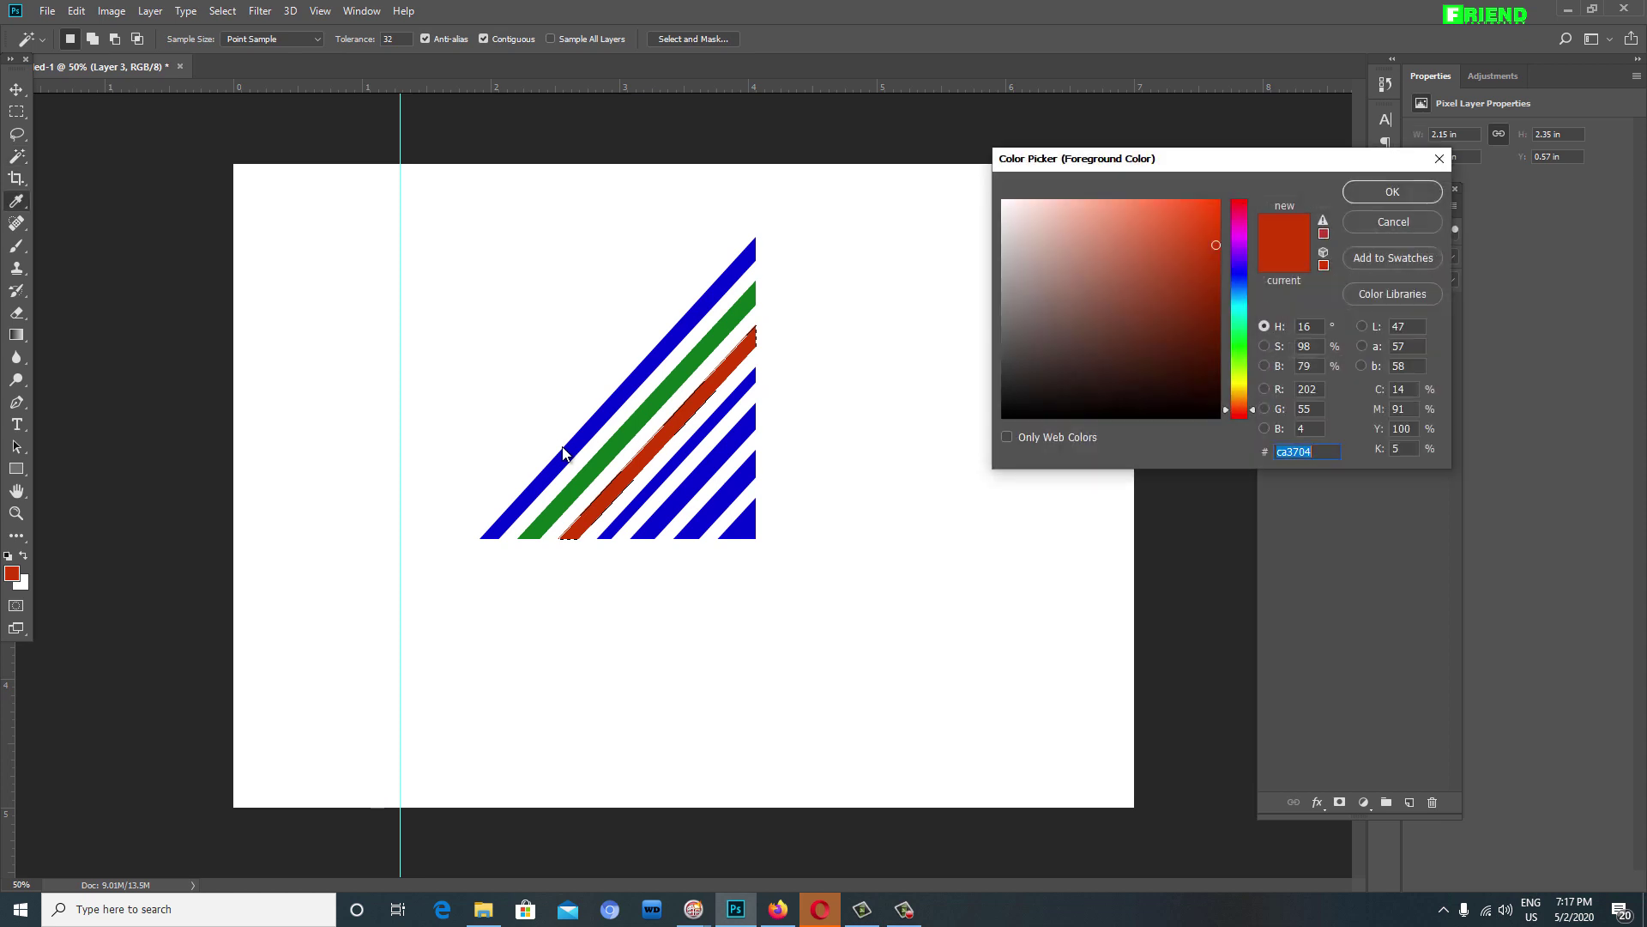
{"action": "type", "text": "ff00ff"}
{"action": "key", "text": "Return"}
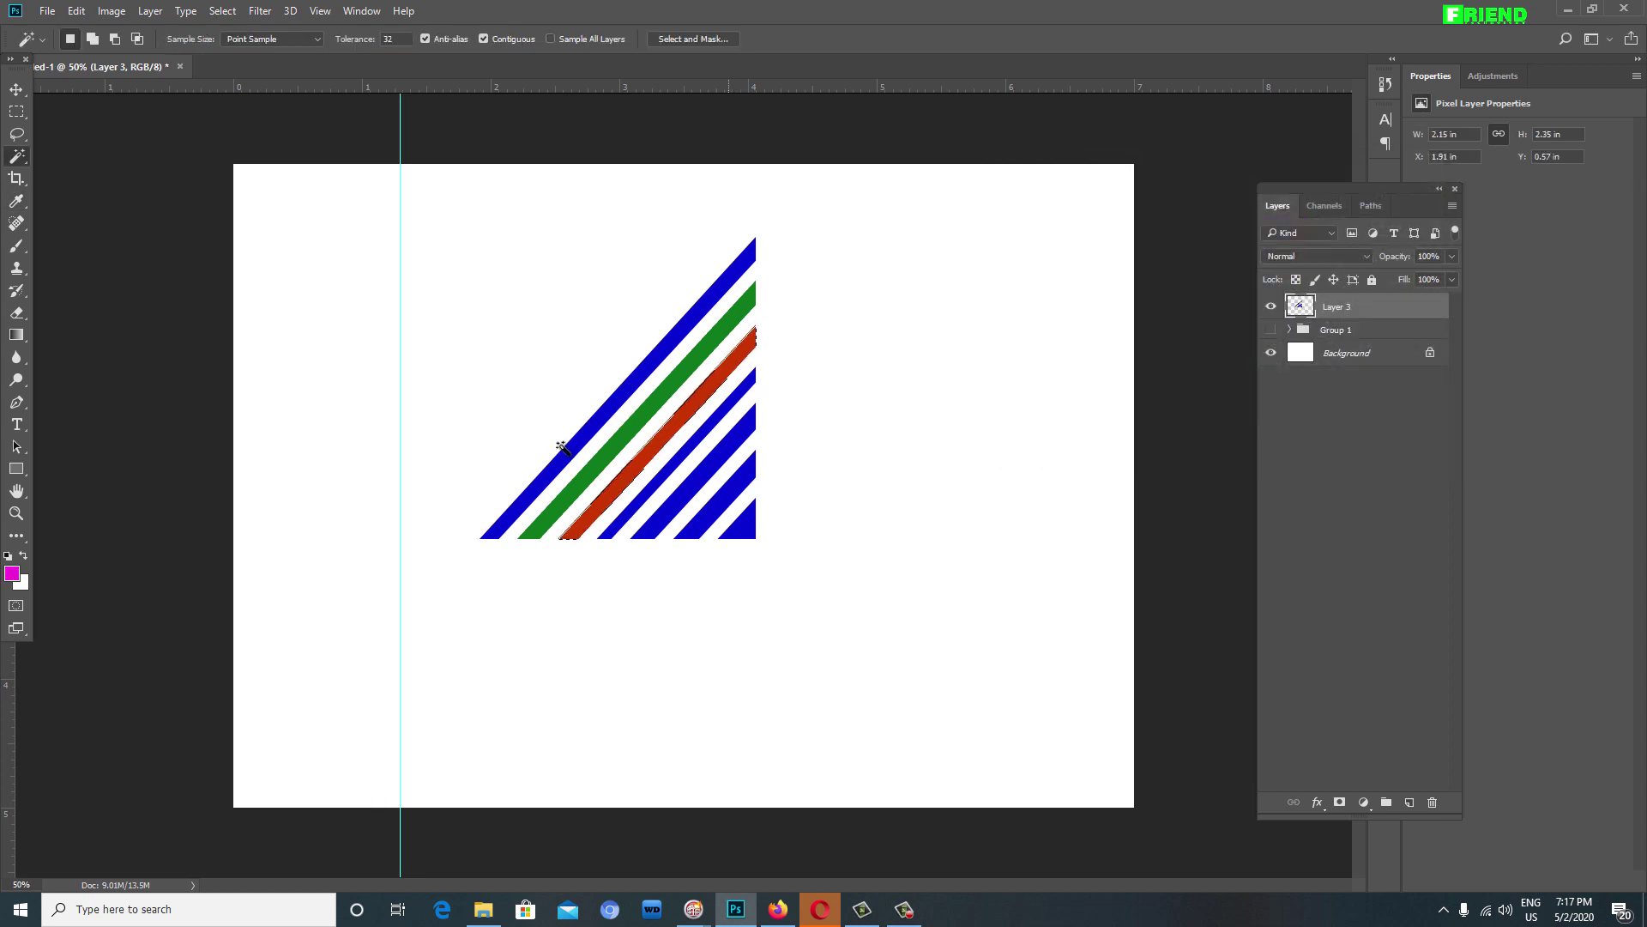
{"action": "key", "text": "shift+Down"}
{"action": "key", "text": "shift+Down"}
{"action": "key", "text": "shift+Down"}
{"action": "key", "text": "alt+BackSpace"}
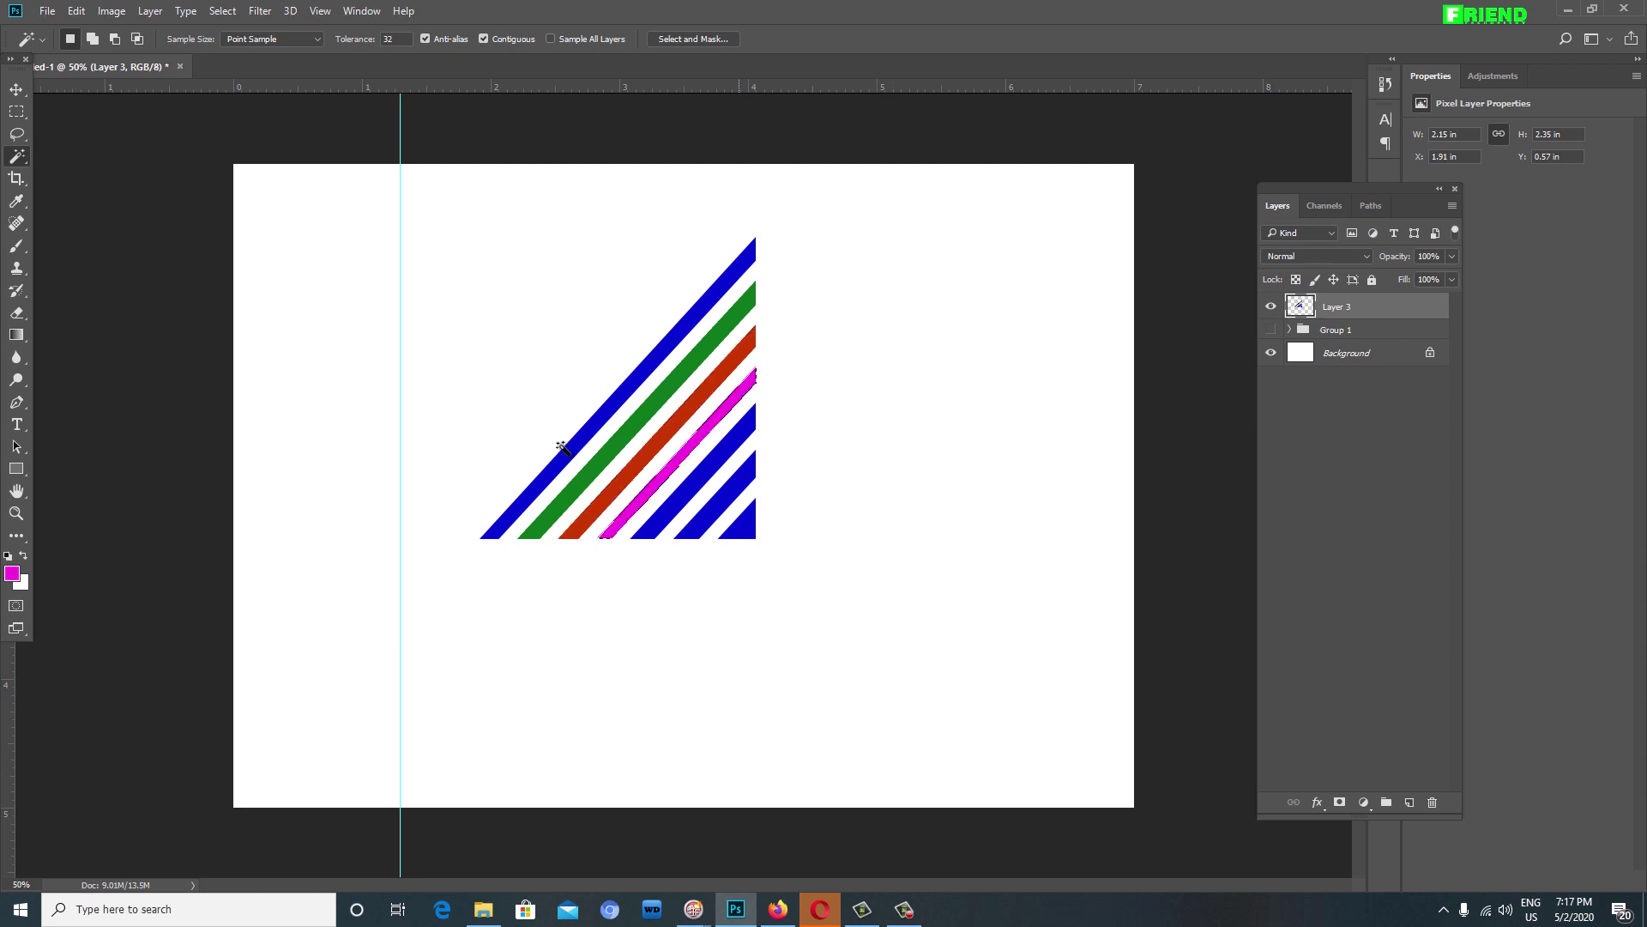
Step: Fill the fifth stripe with bright blue #0756f6
{"action": "key", "text": "shift+Down"}
{"action": "key", "text": "shift+Down"}
{"action": "key", "text": "shift+Down"}
{"action": "key", "text": "i"}
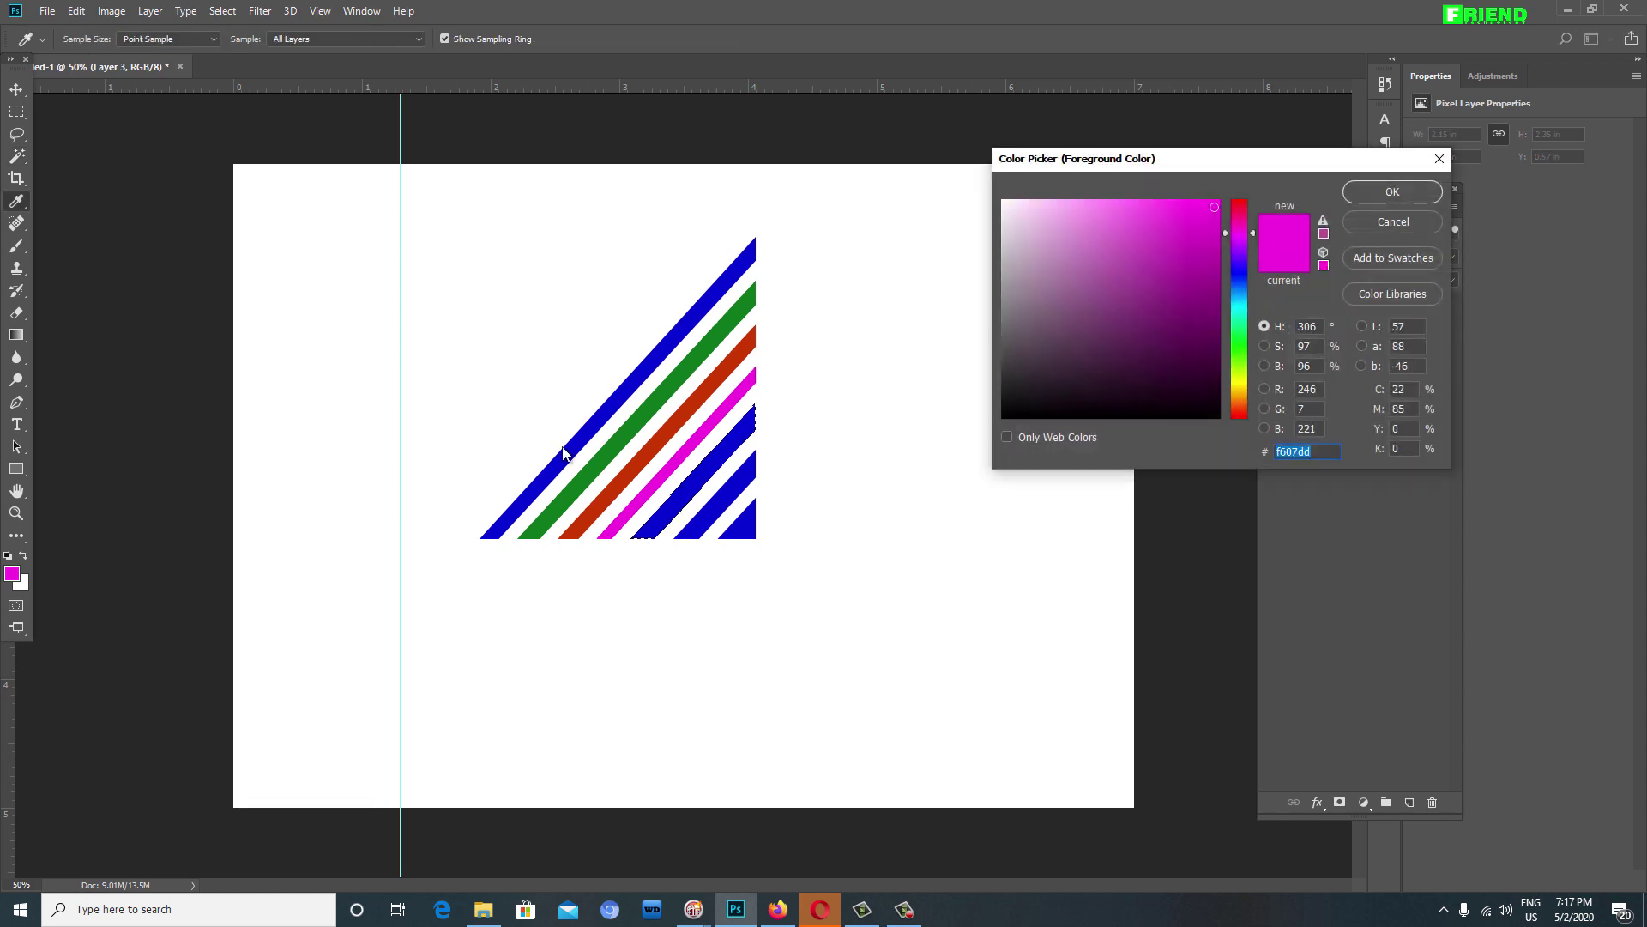
{"action": "type", "text": "f63407"}
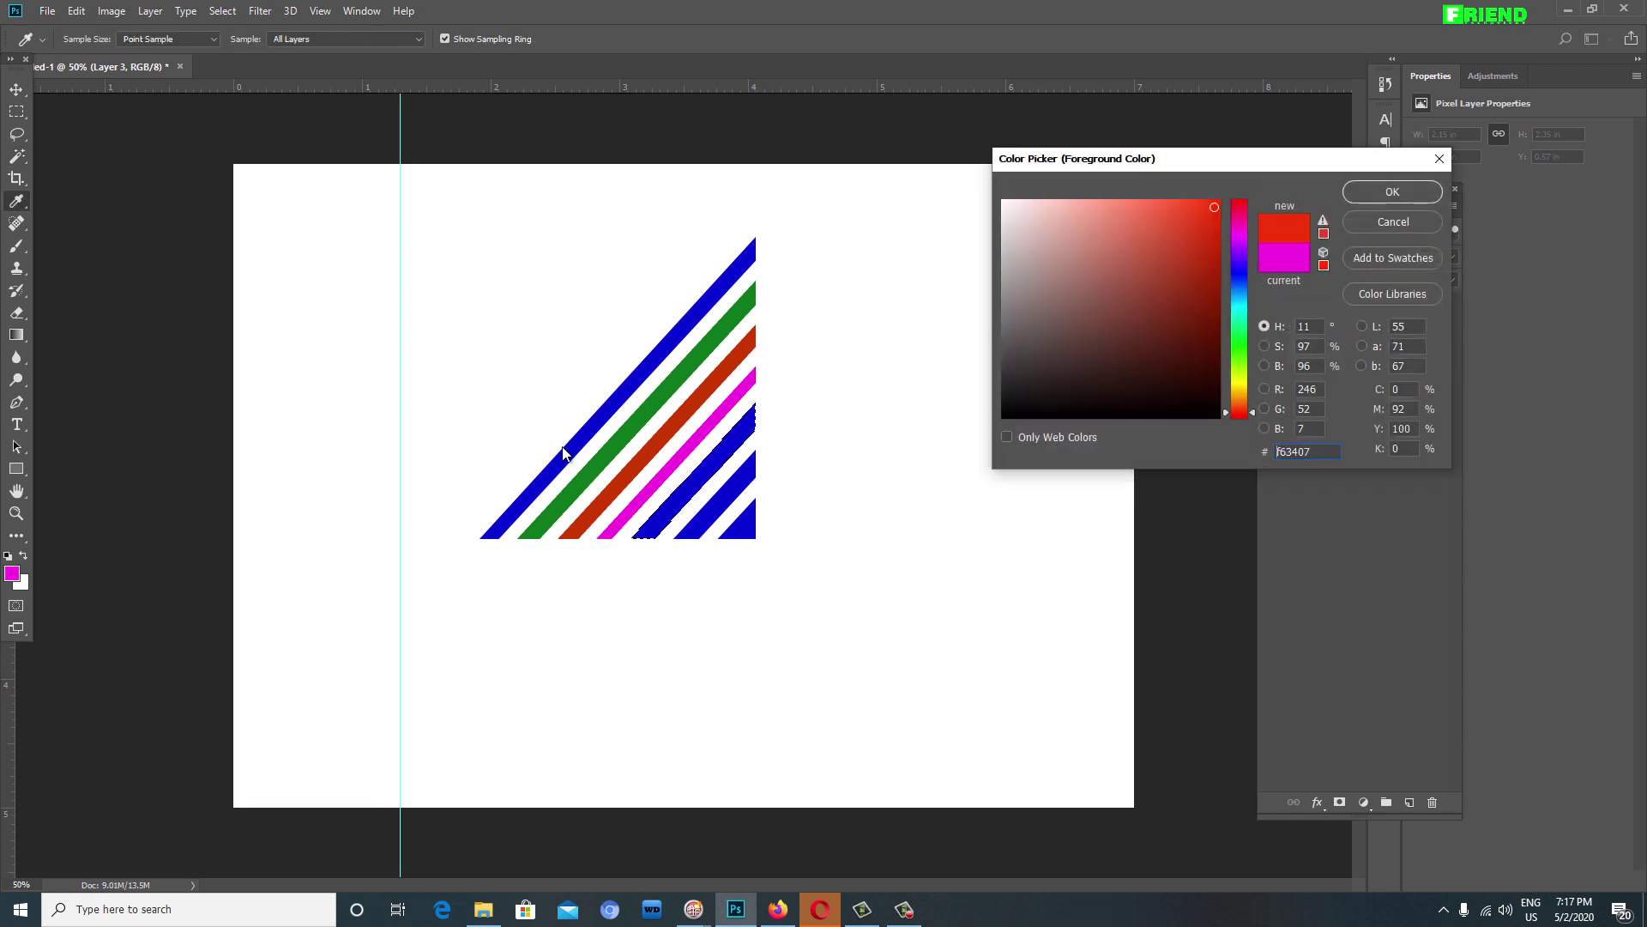
{"action": "type", "text": "0756f6"}
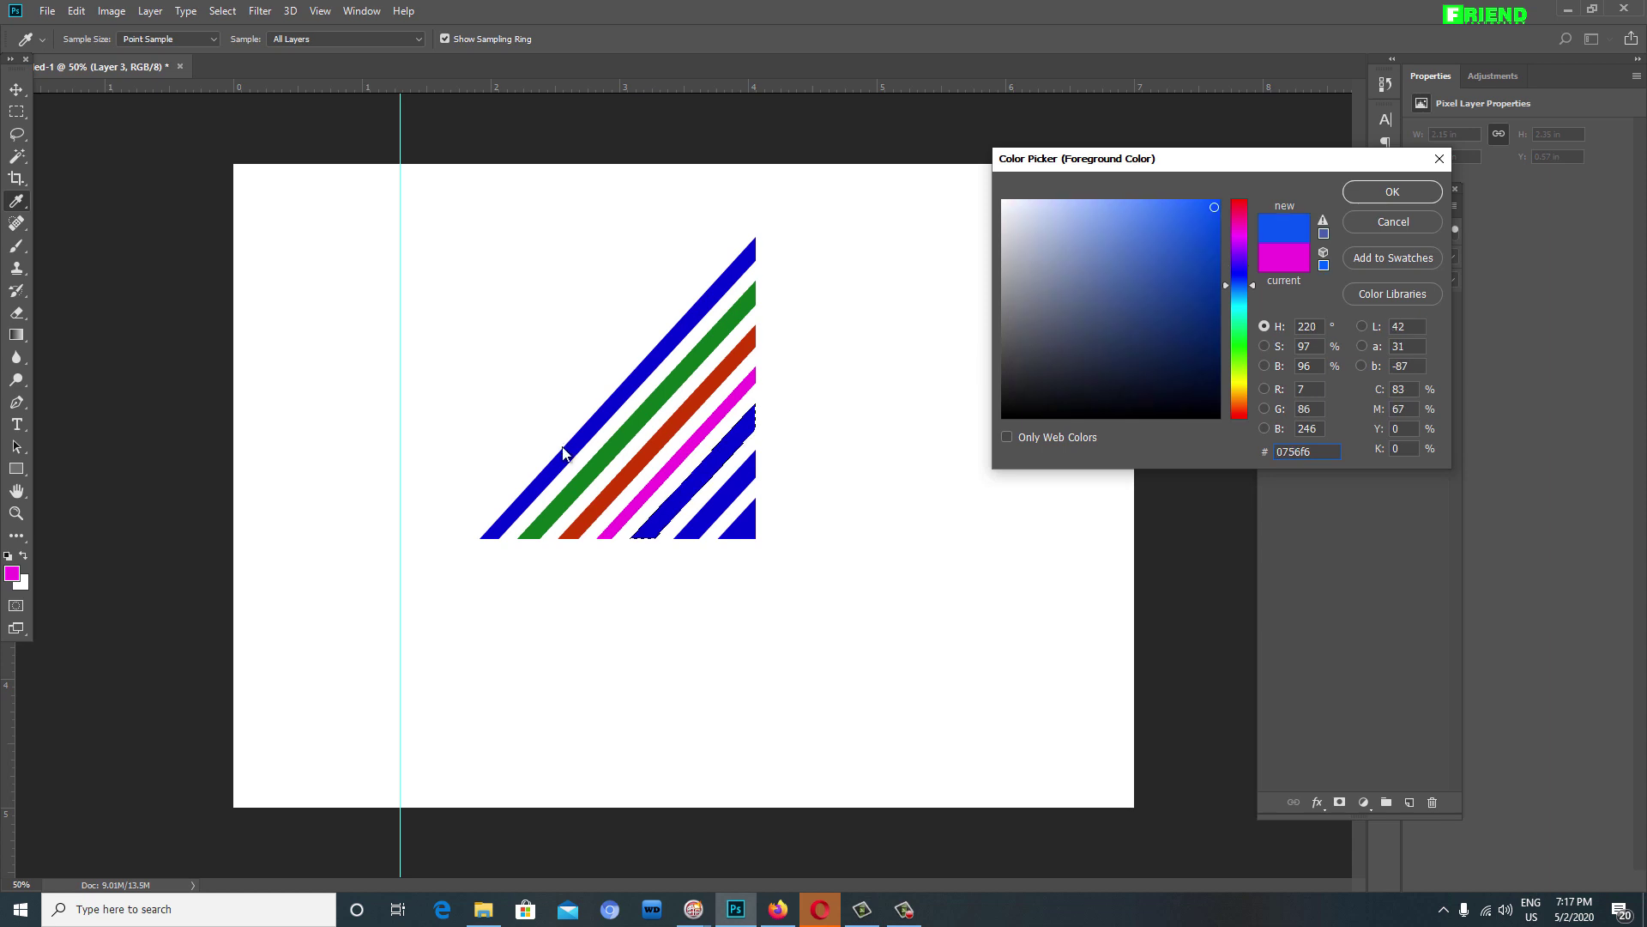
{"action": "key", "text": "Return"}
{"action": "key", "text": "w"}
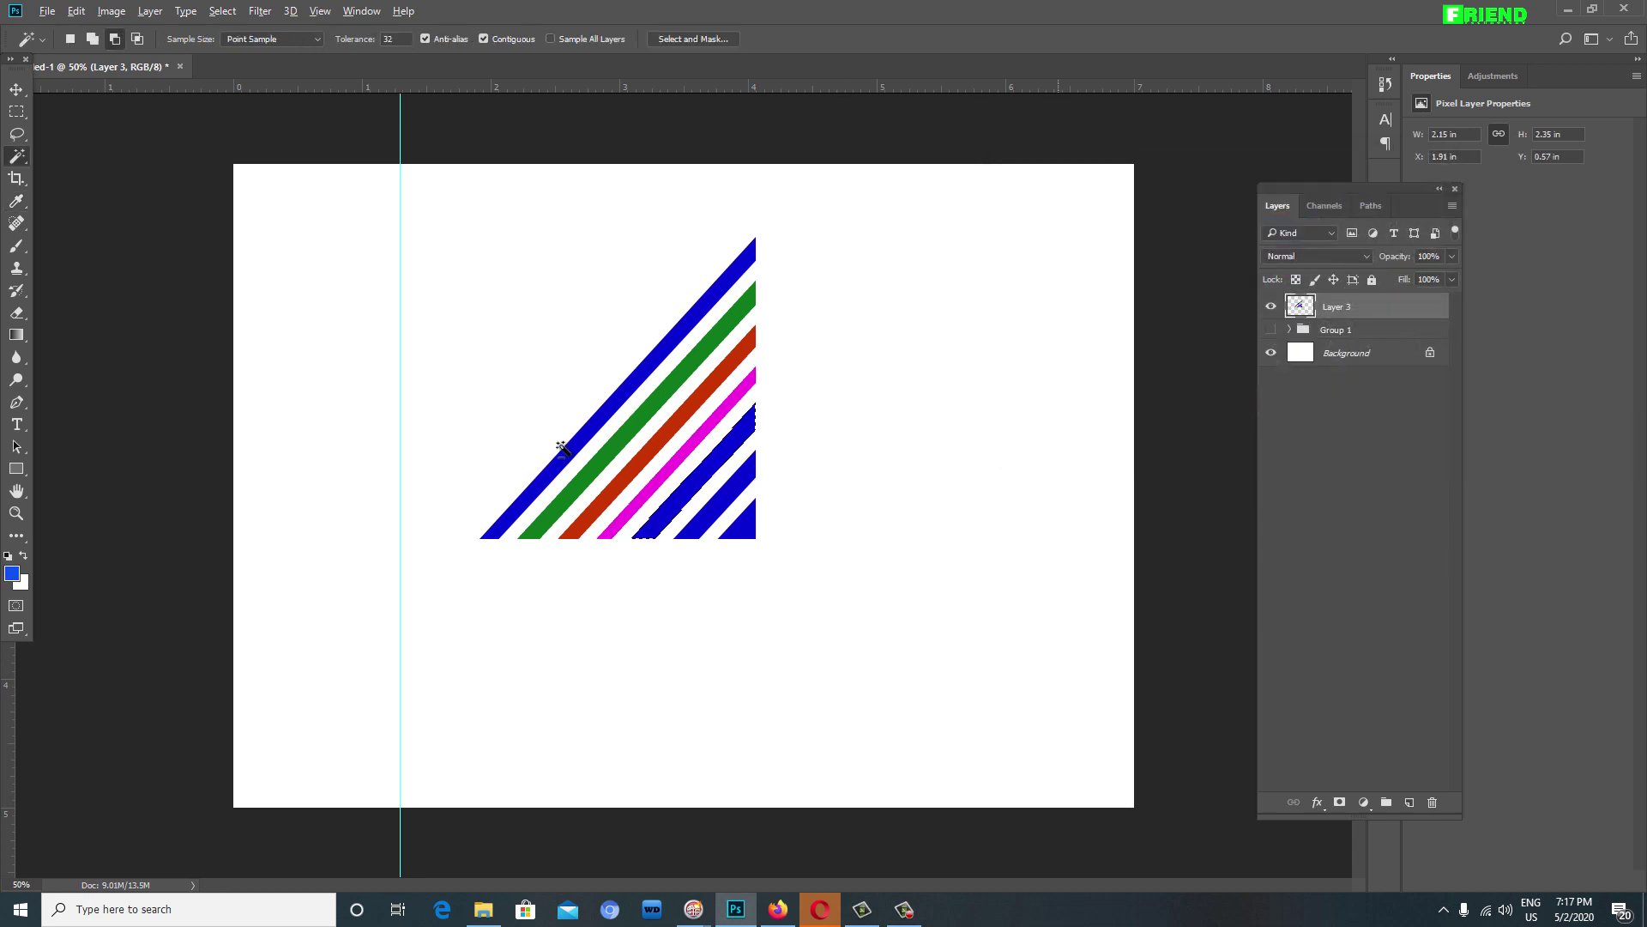
{"action": "key", "text": "alt+BackSpace"}
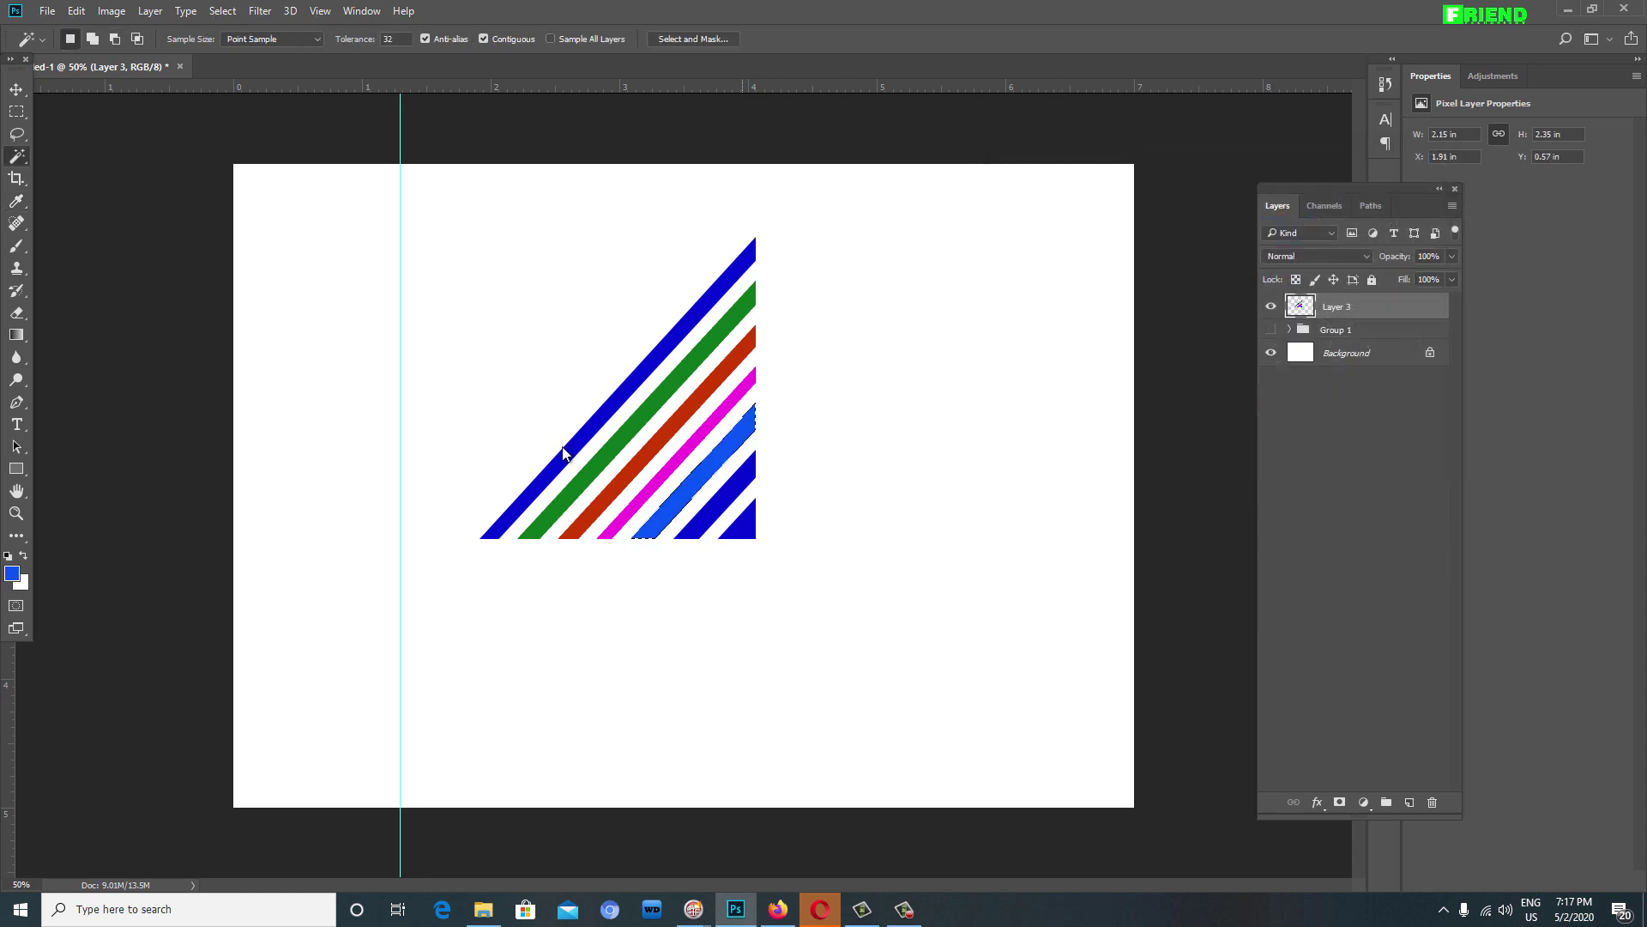
Step: Fill the sixth stripe with teal #07f6d1
{"action": "left_click", "coordinate": [721, 498]}
{"action": "key", "text": "i"}
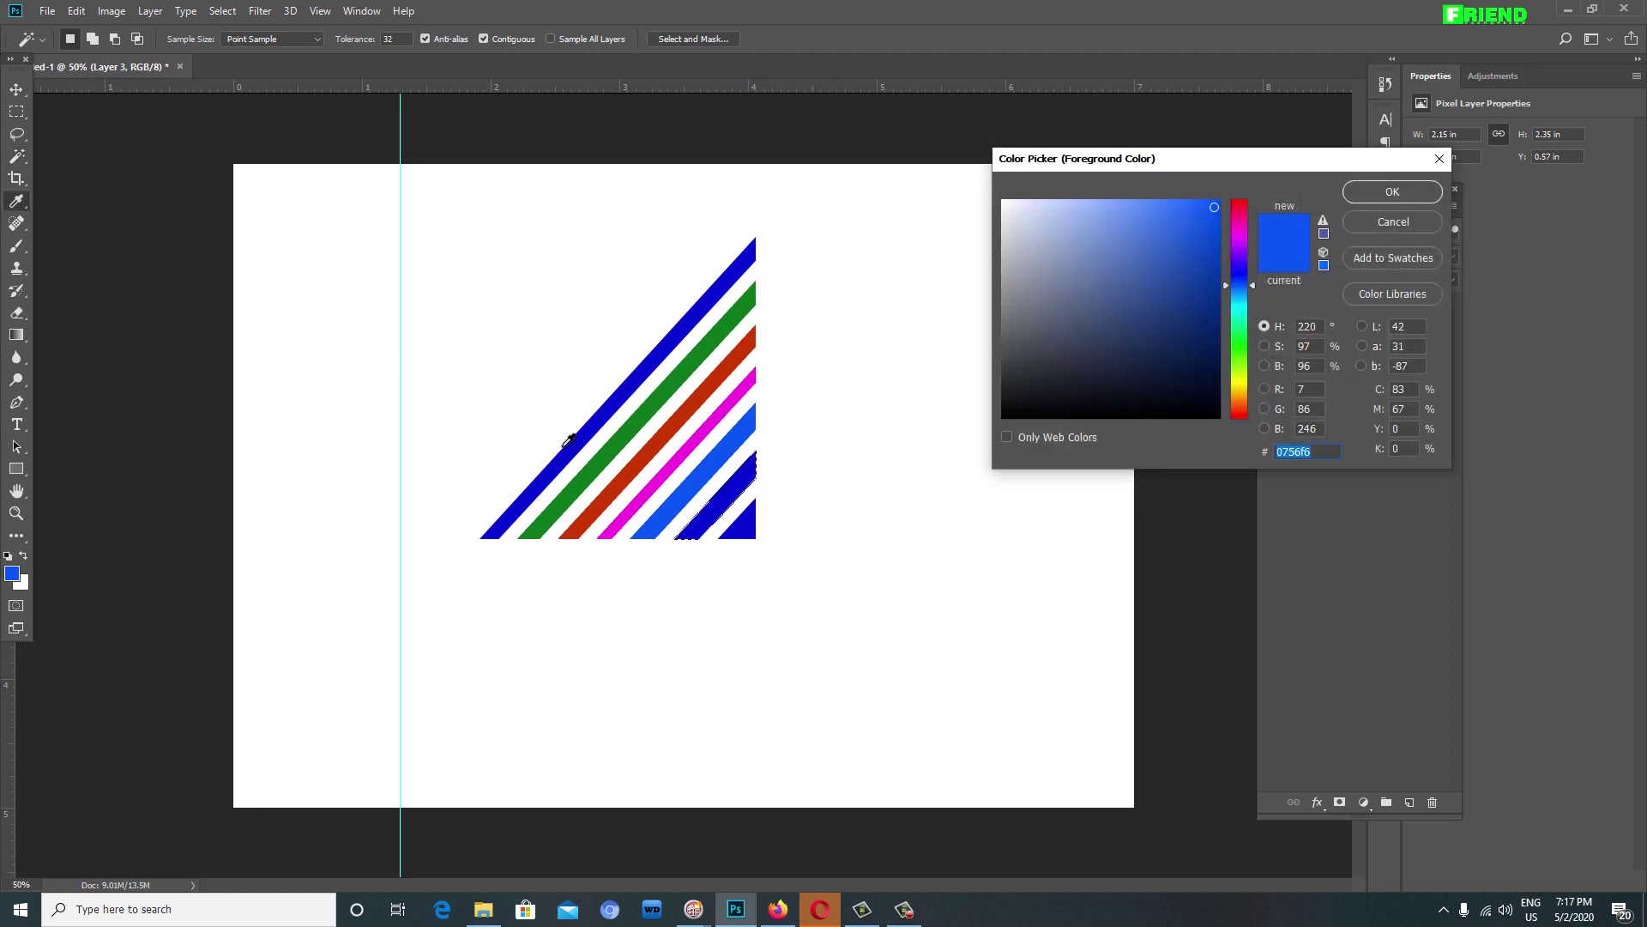
{"action": "type", "text": "07f639"}
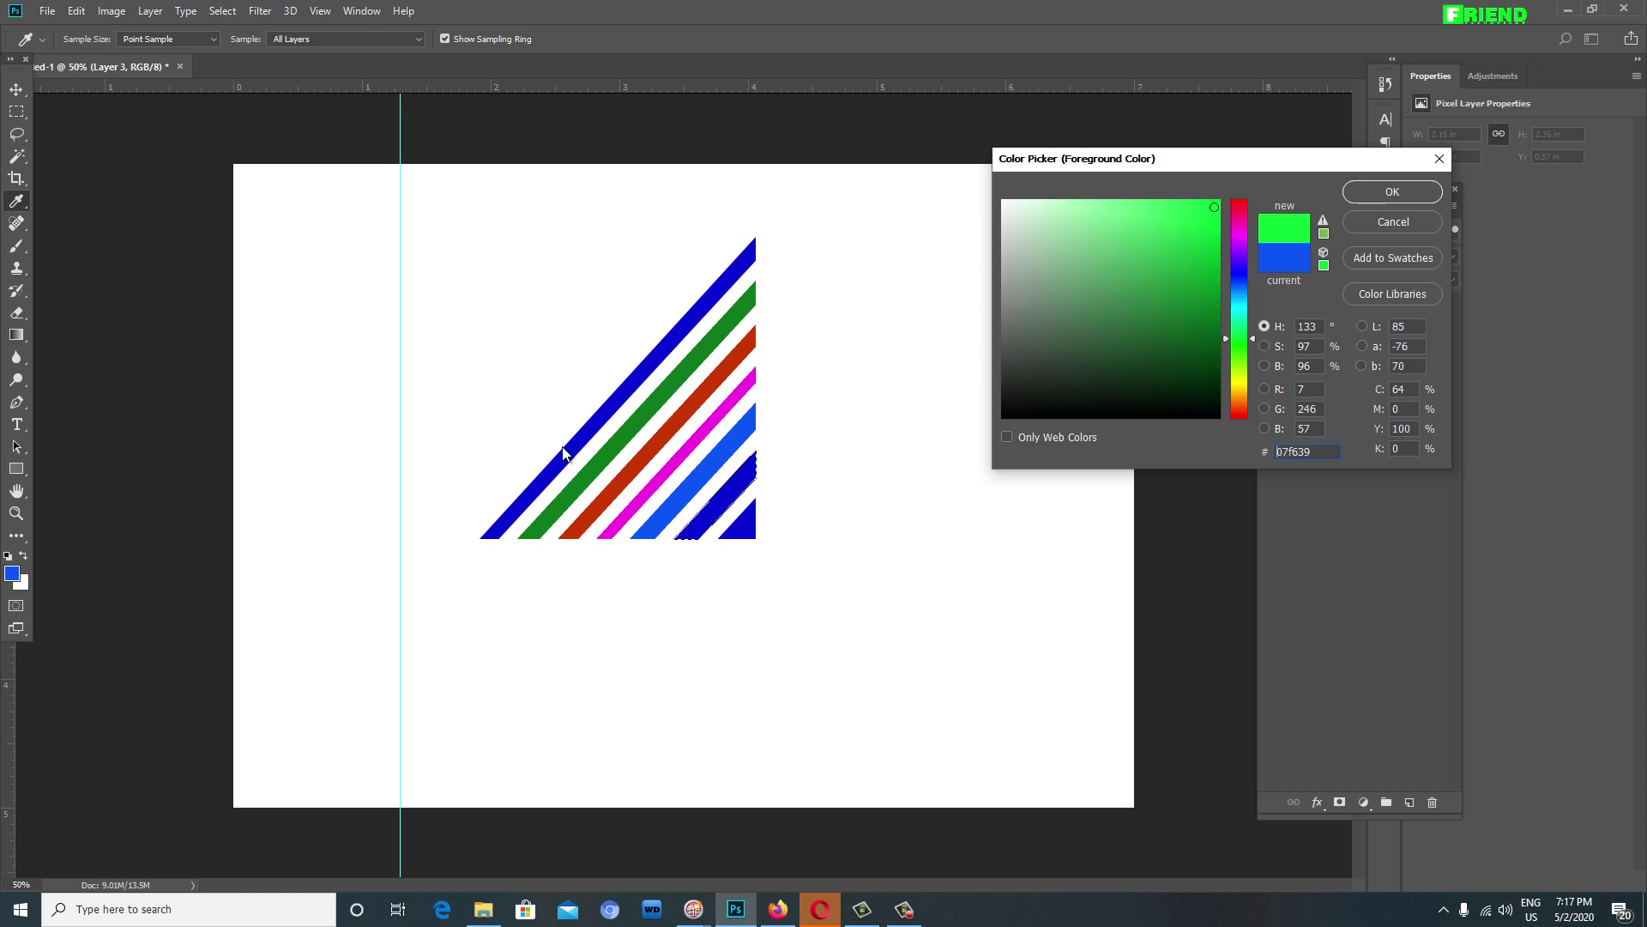
{"action": "key", "text": "BackSpace"}
{"action": "key", "text": "BackSpace"}
{"action": "type", "text": "d1"}
{"action": "key", "text": "Return"}
{"action": "key", "text": "w"}
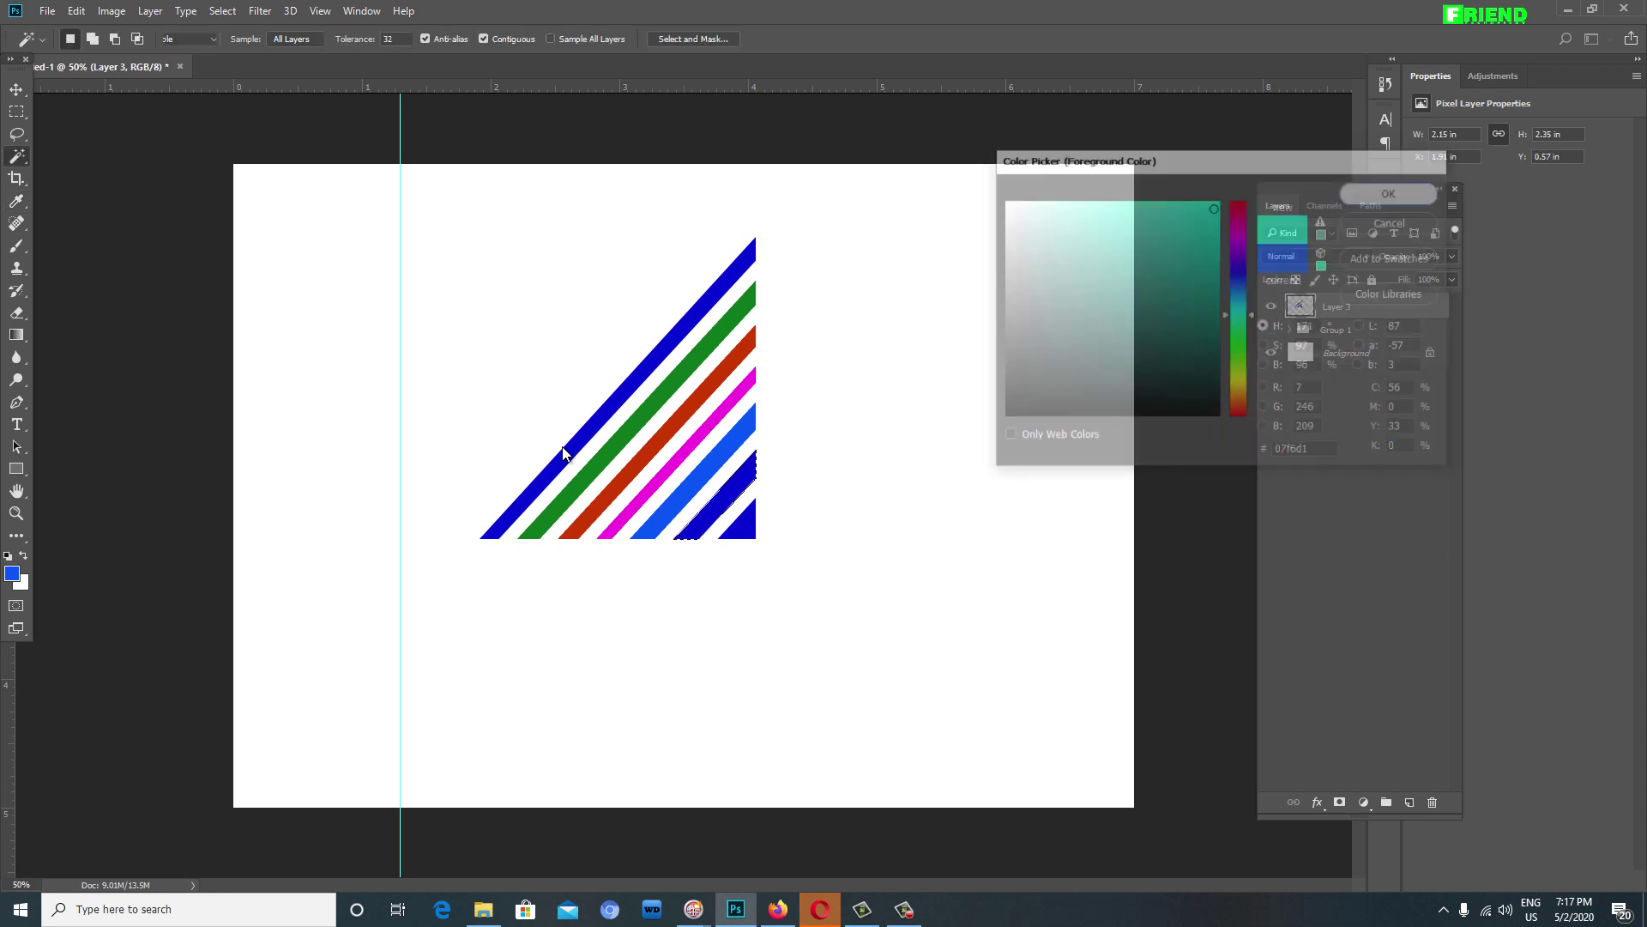
{"action": "key", "text": "alt+BackSpace"}
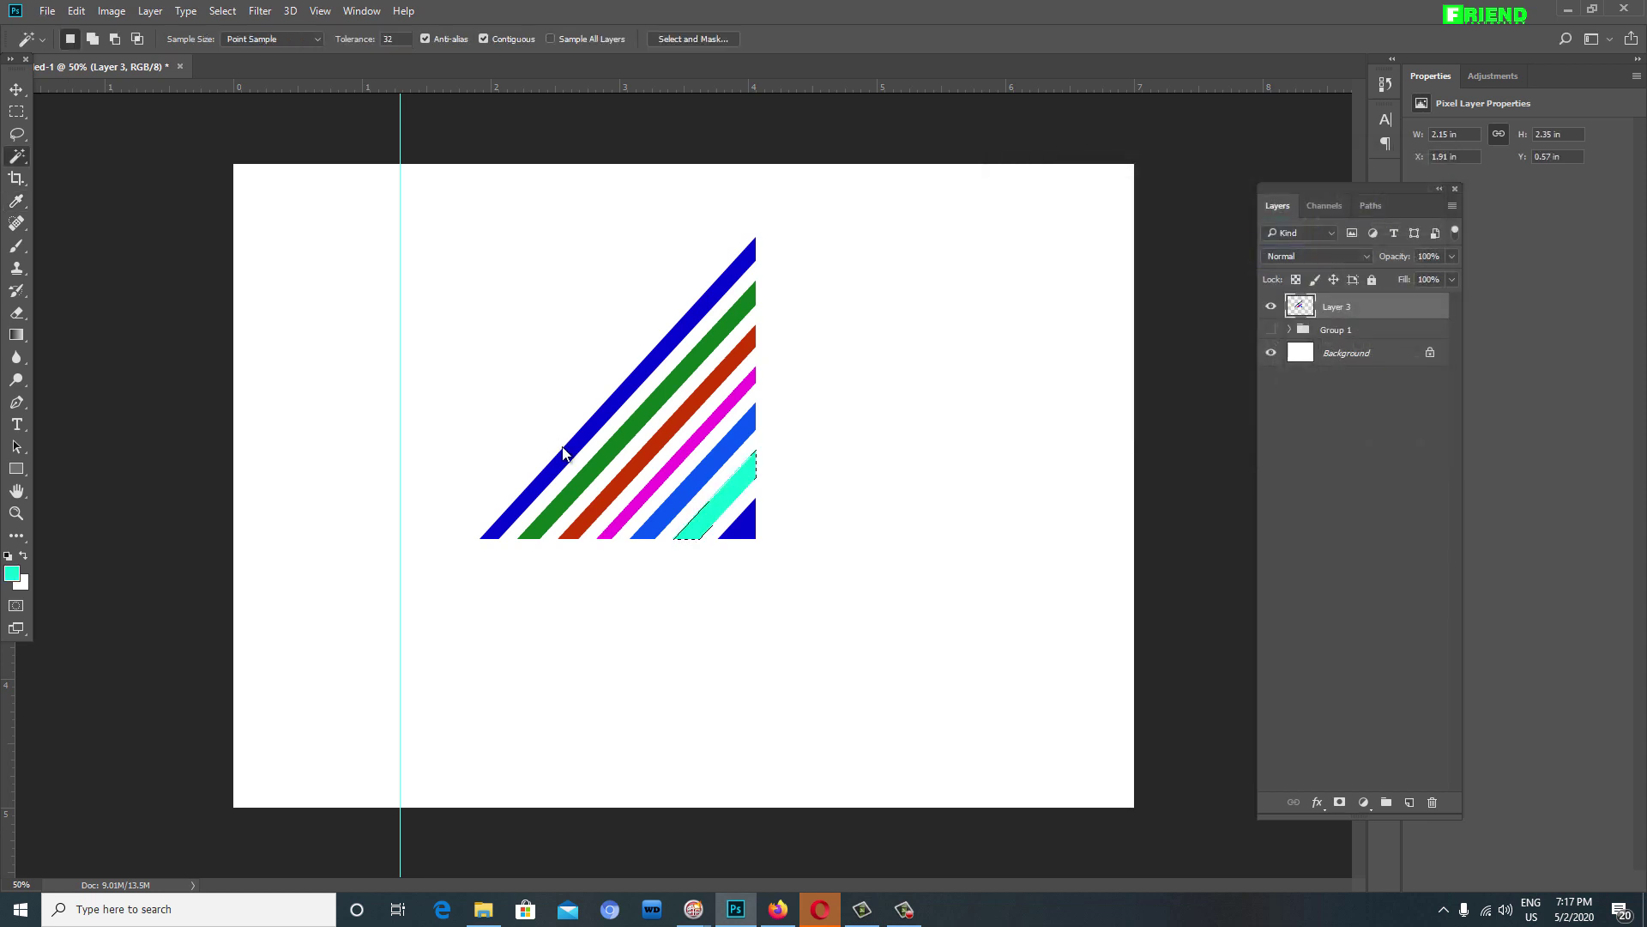
Step: Fill the bottom-right corner triangle with yellow #e8f607 and deselect
{"action": "key", "text": "i"}
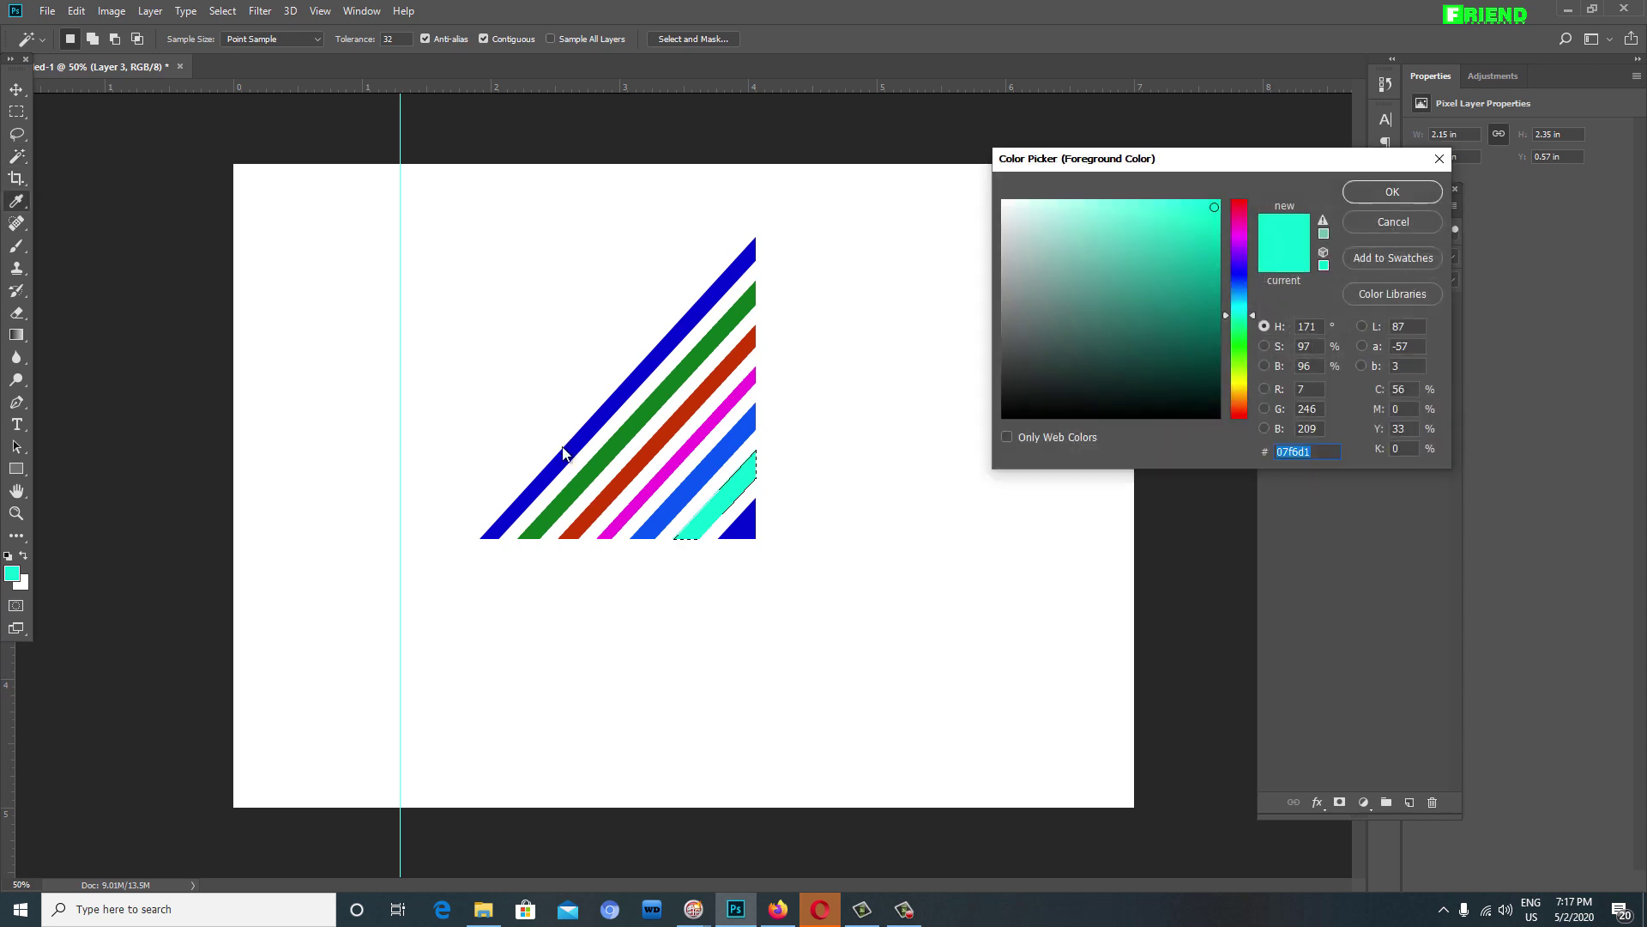
{"action": "type", "text": "e8f607"}
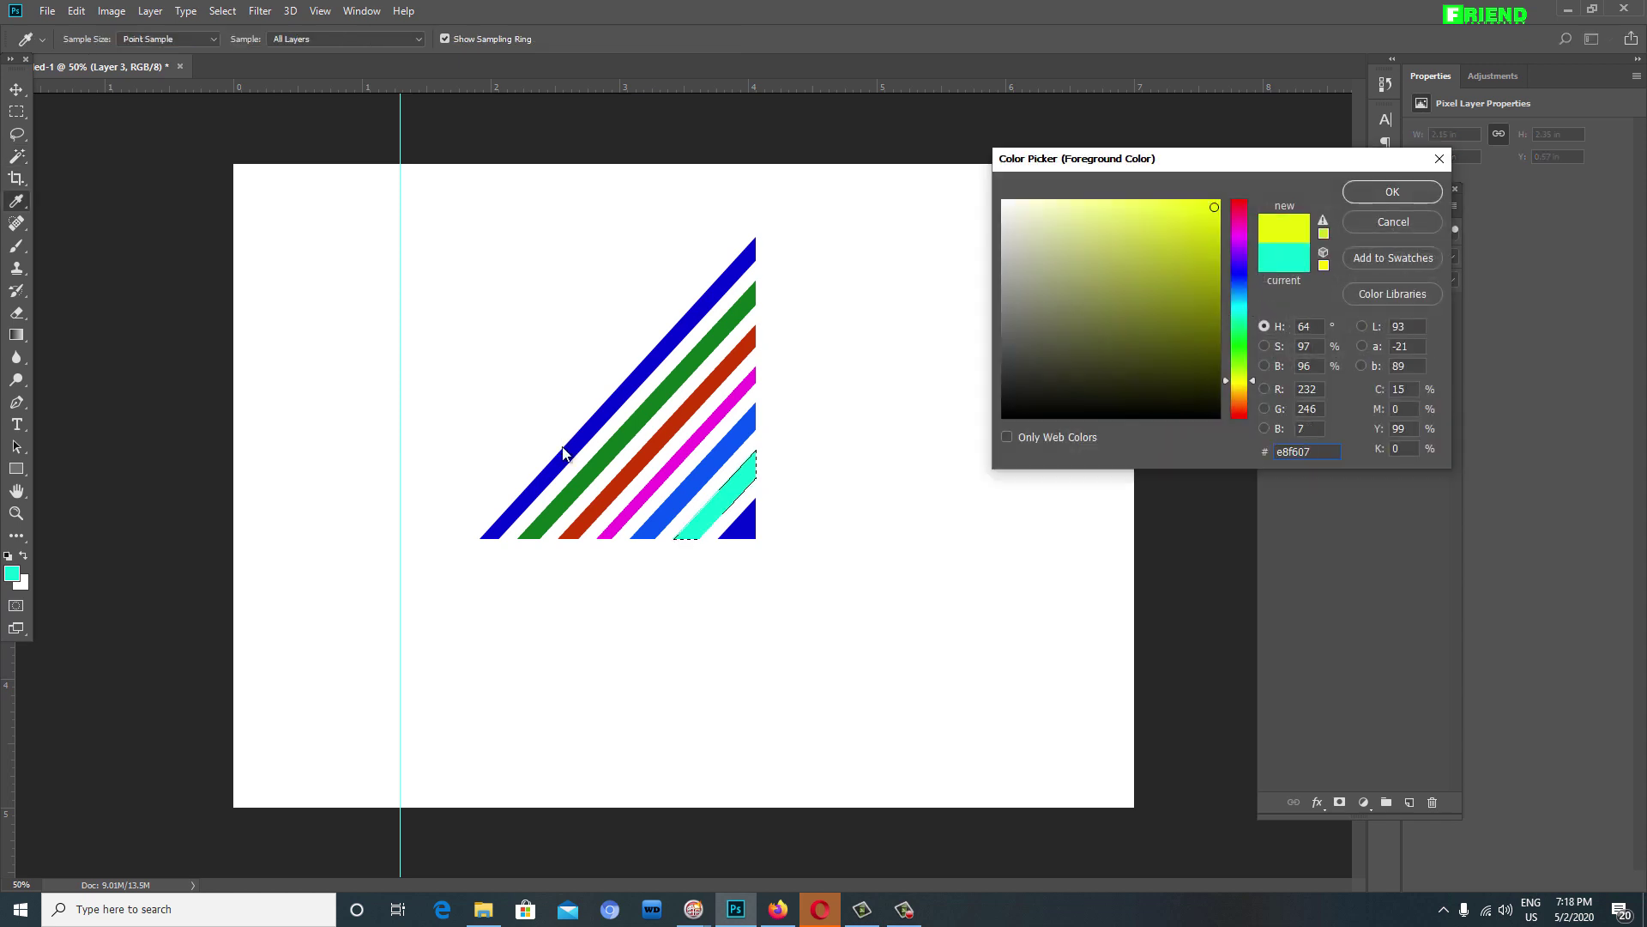
{"action": "key", "text": "Return"}
{"action": "key", "text": "w"}
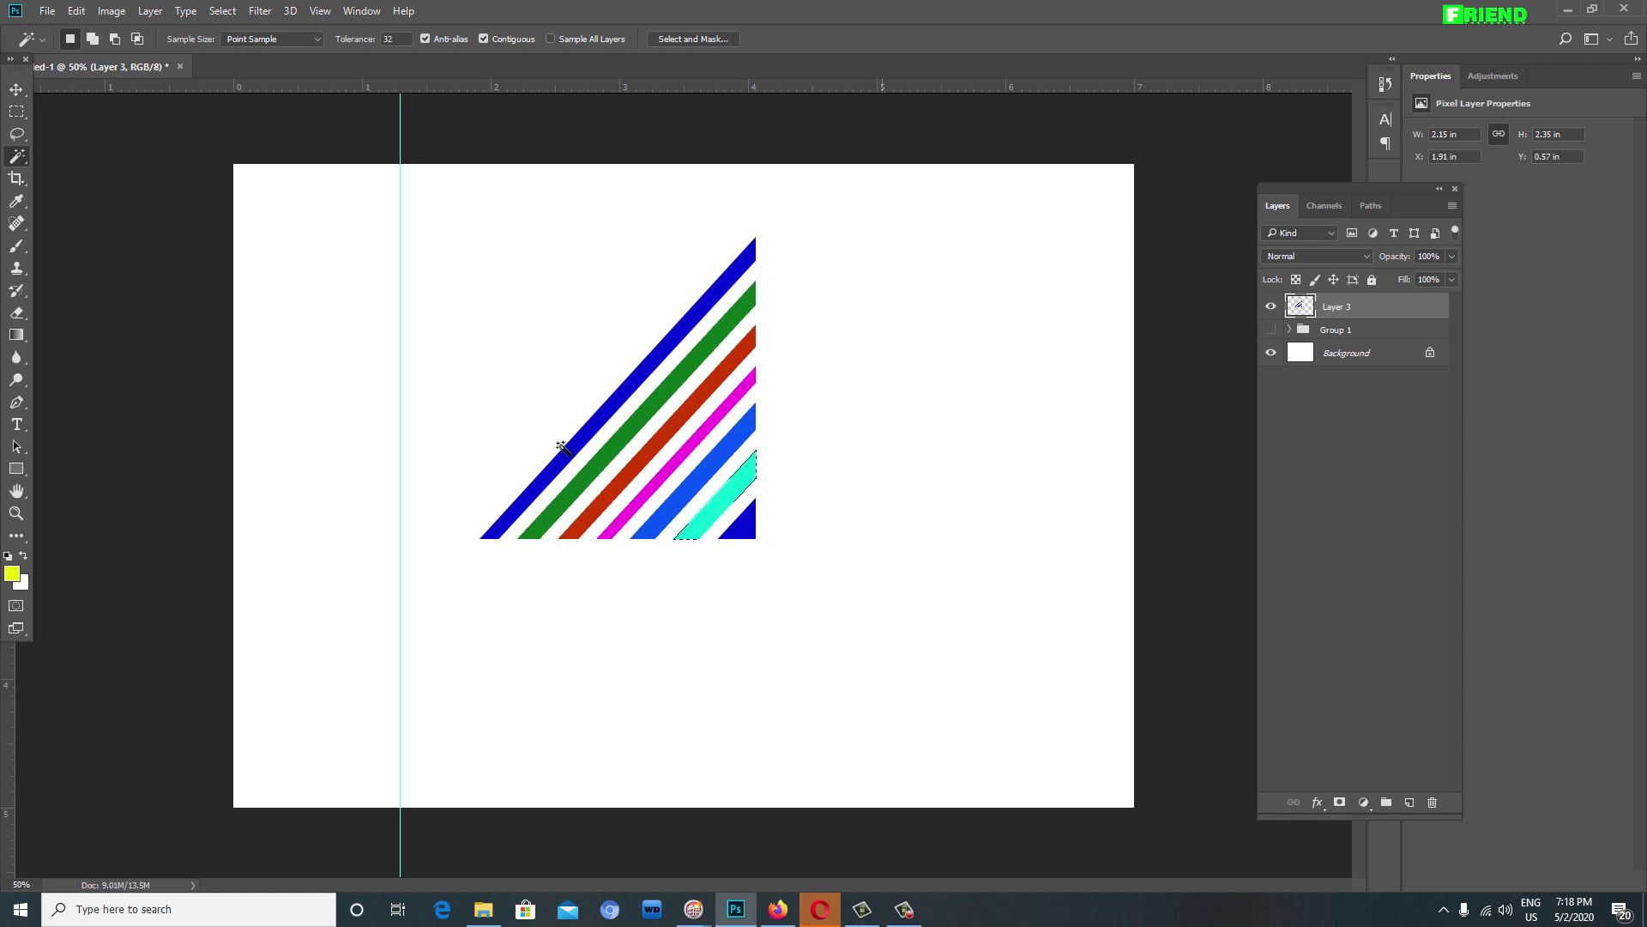
{"action": "key", "text": "alt+BackSpace"}
{"action": "key", "text": "ctrl+d"}
{"action": "key", "text": "t"}
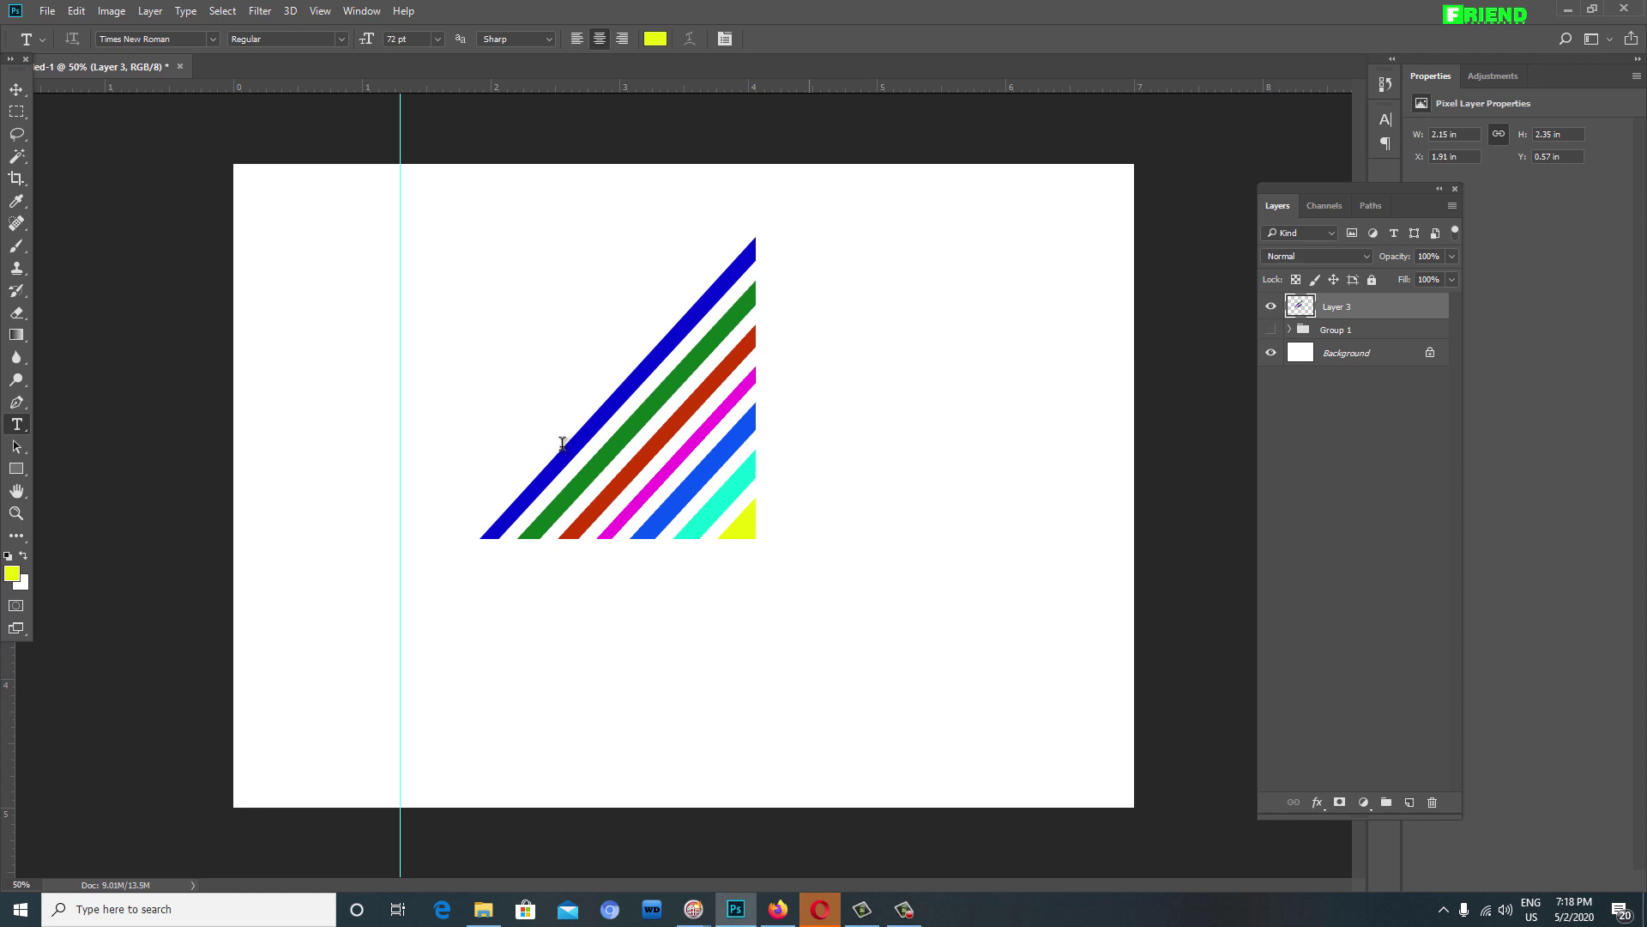
Step: Type FRIEND, place it on the striped triangle's top, and colour it pink #f6077d
{"action": "left_click", "coordinate": [809, 248]}
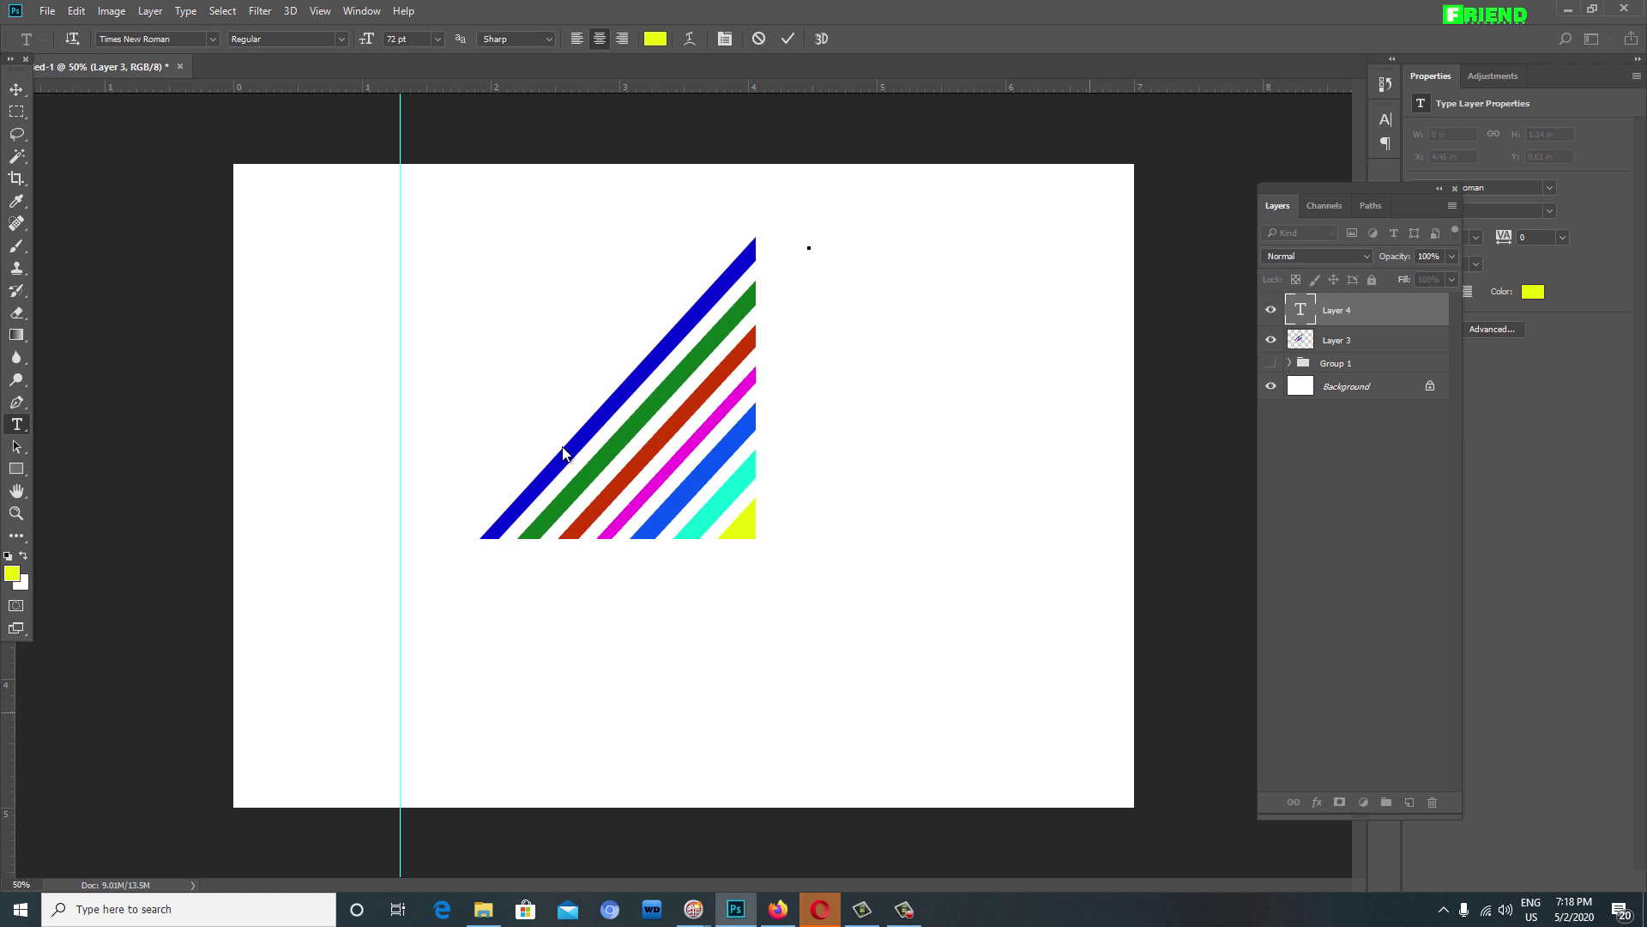
{"action": "type", "text": "FR"}
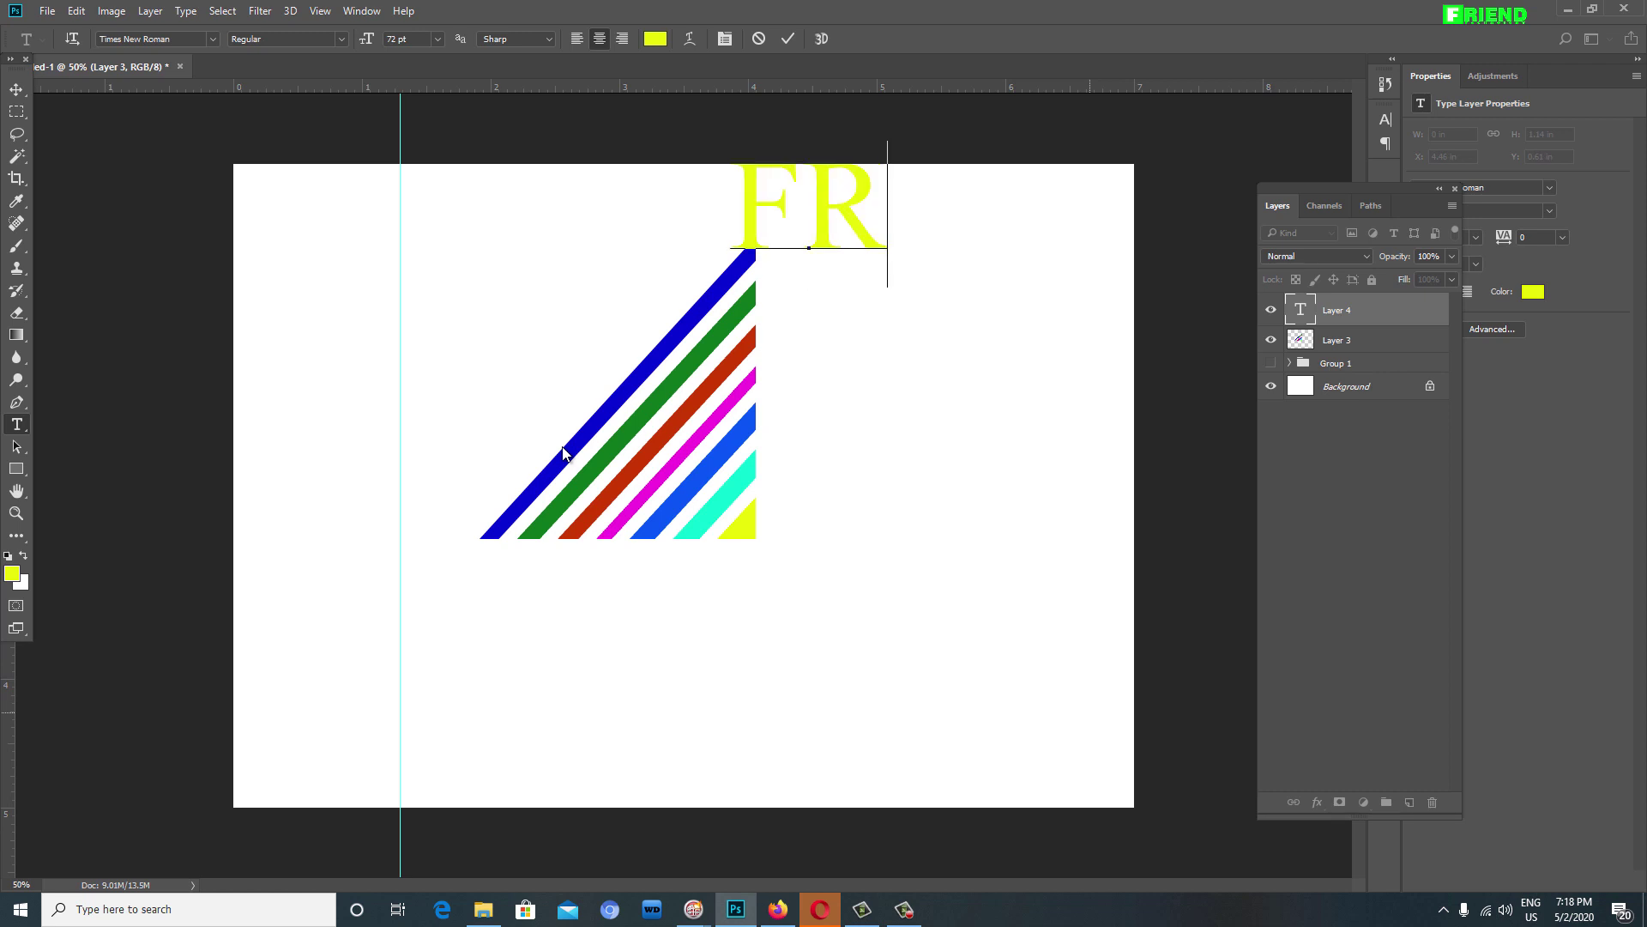
{"action": "type", "text": "IEND"}
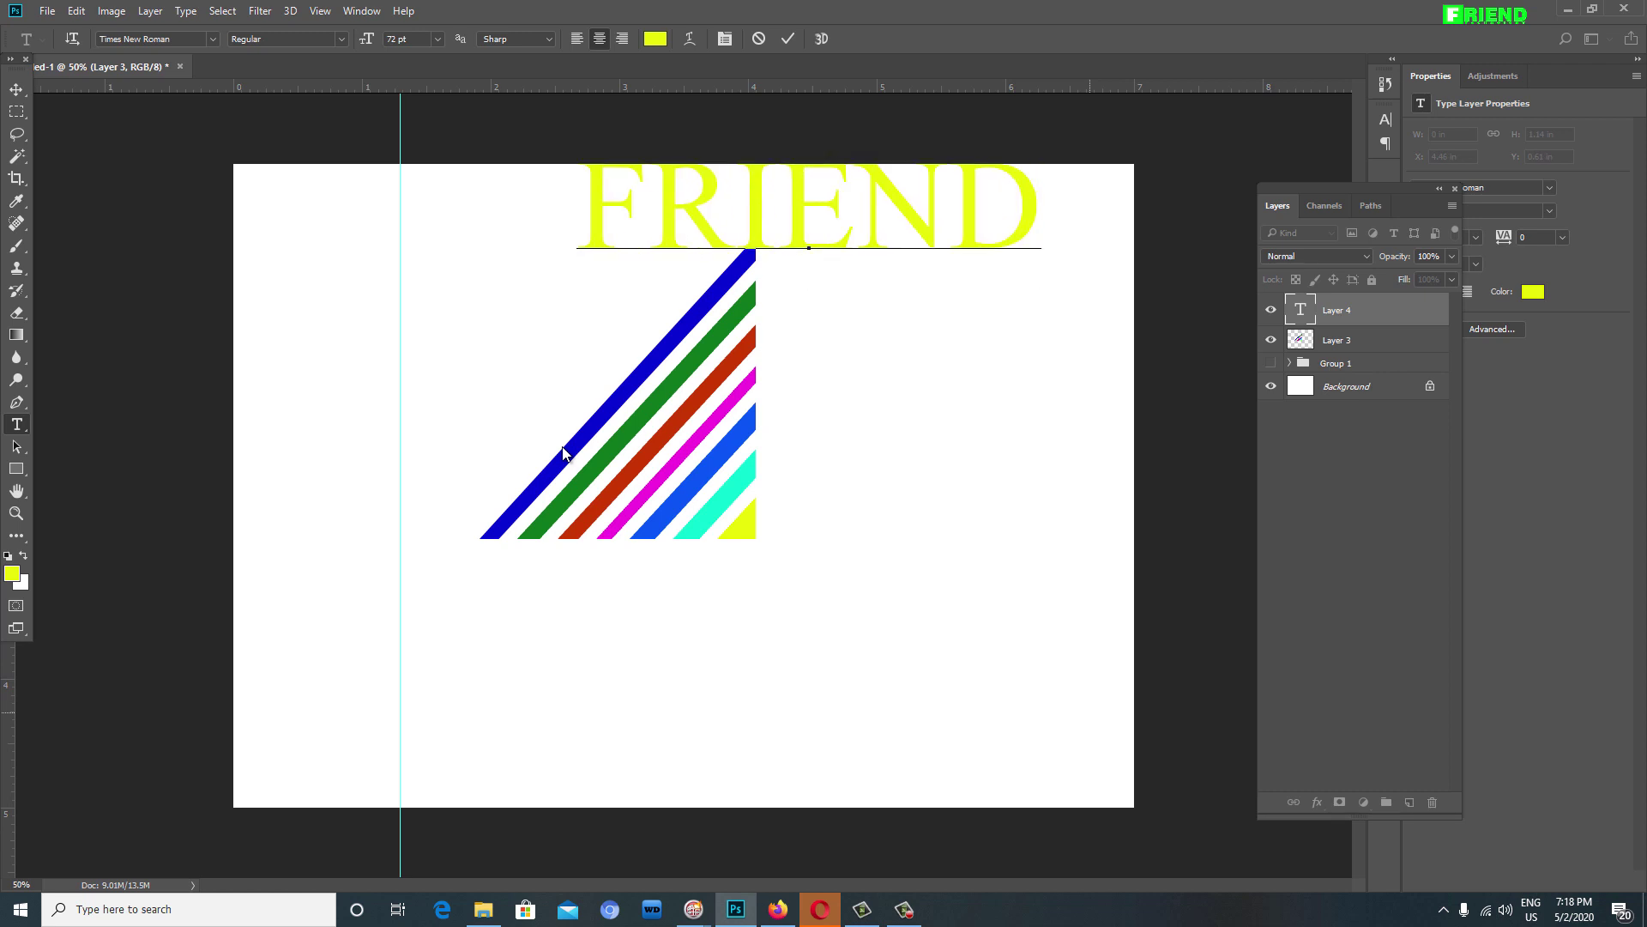
{"action": "key", "text": "ctrl+Return"}
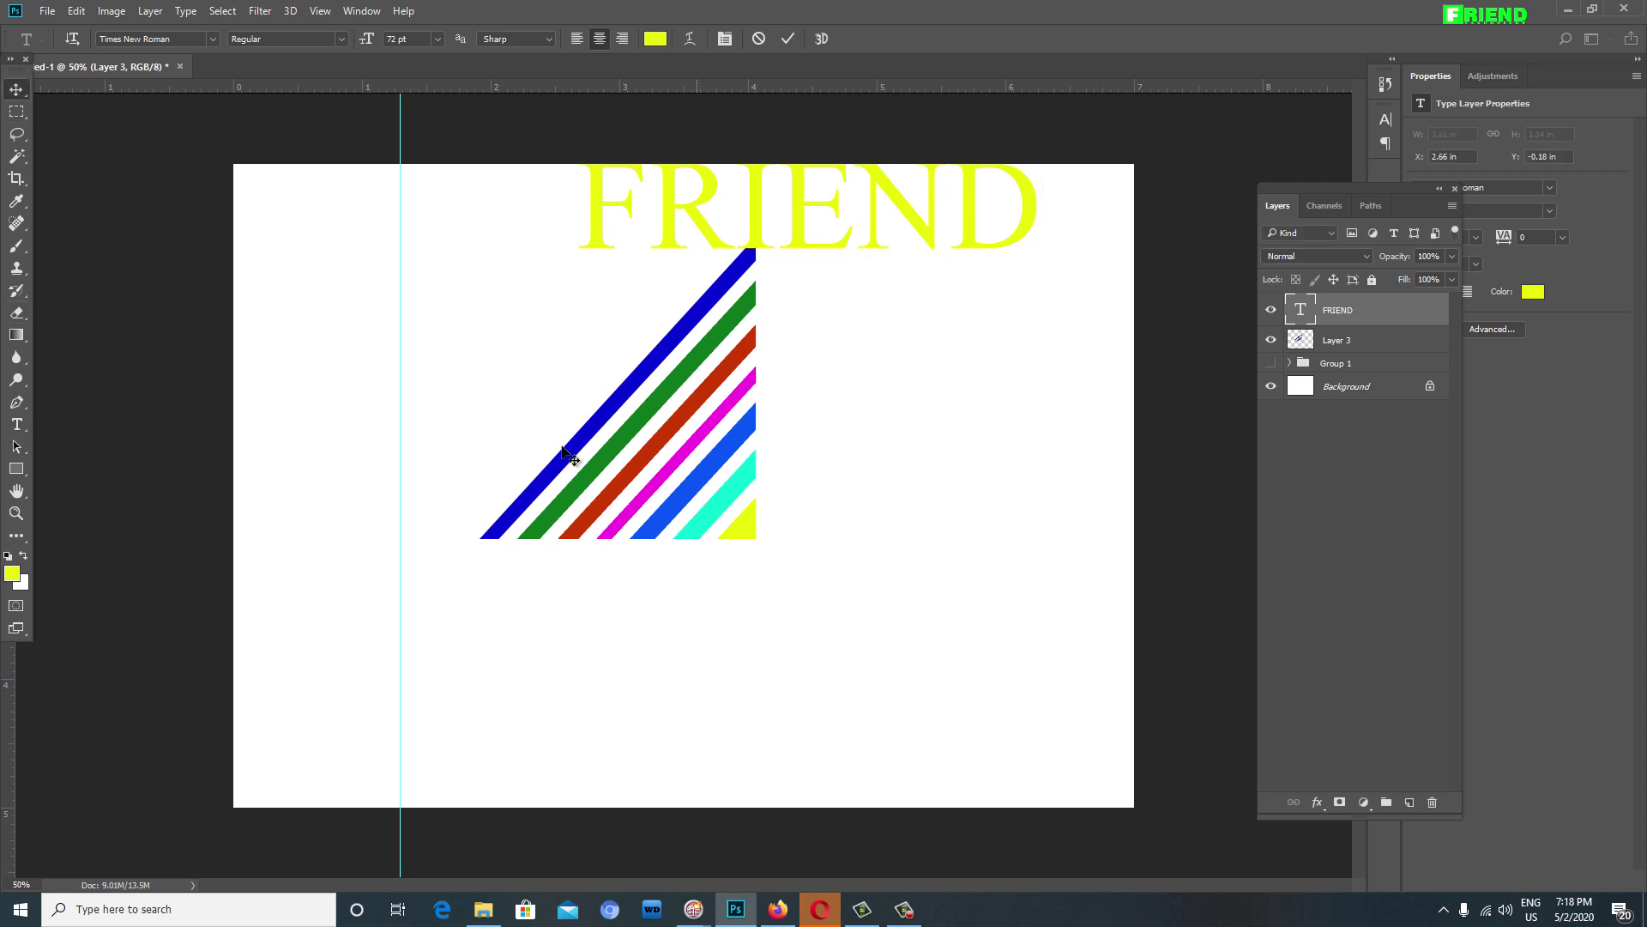
{"action": "left_click_drag", "start_coordinate": [615, 367], "coordinate": [564, 454]}
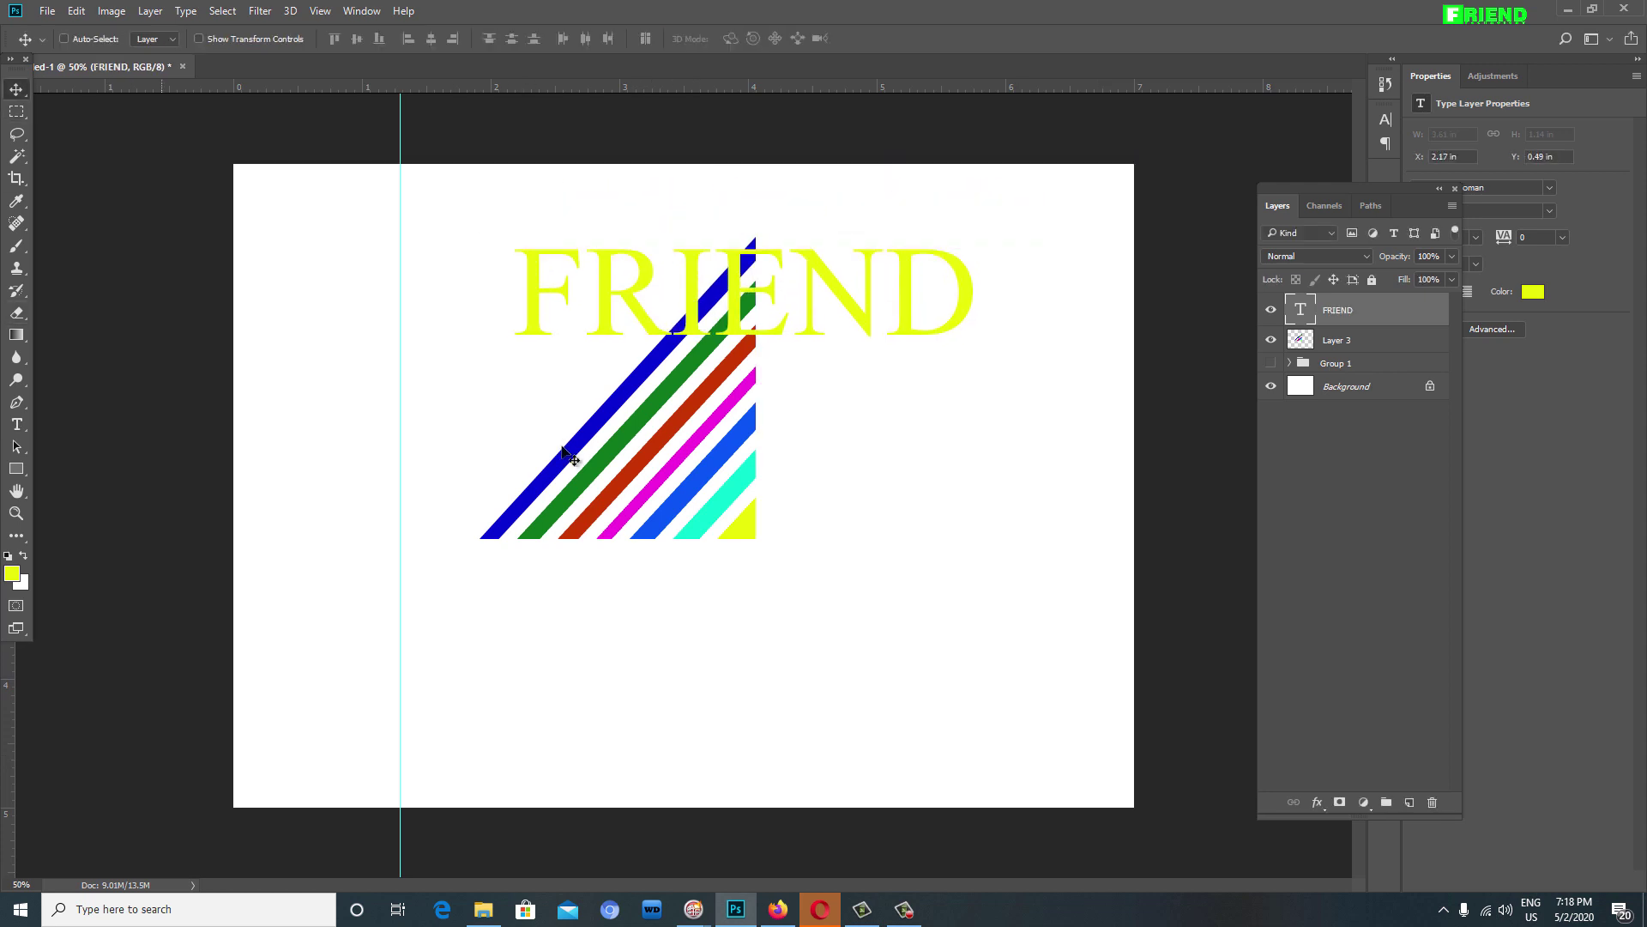
{"action": "key", "text": "t"}
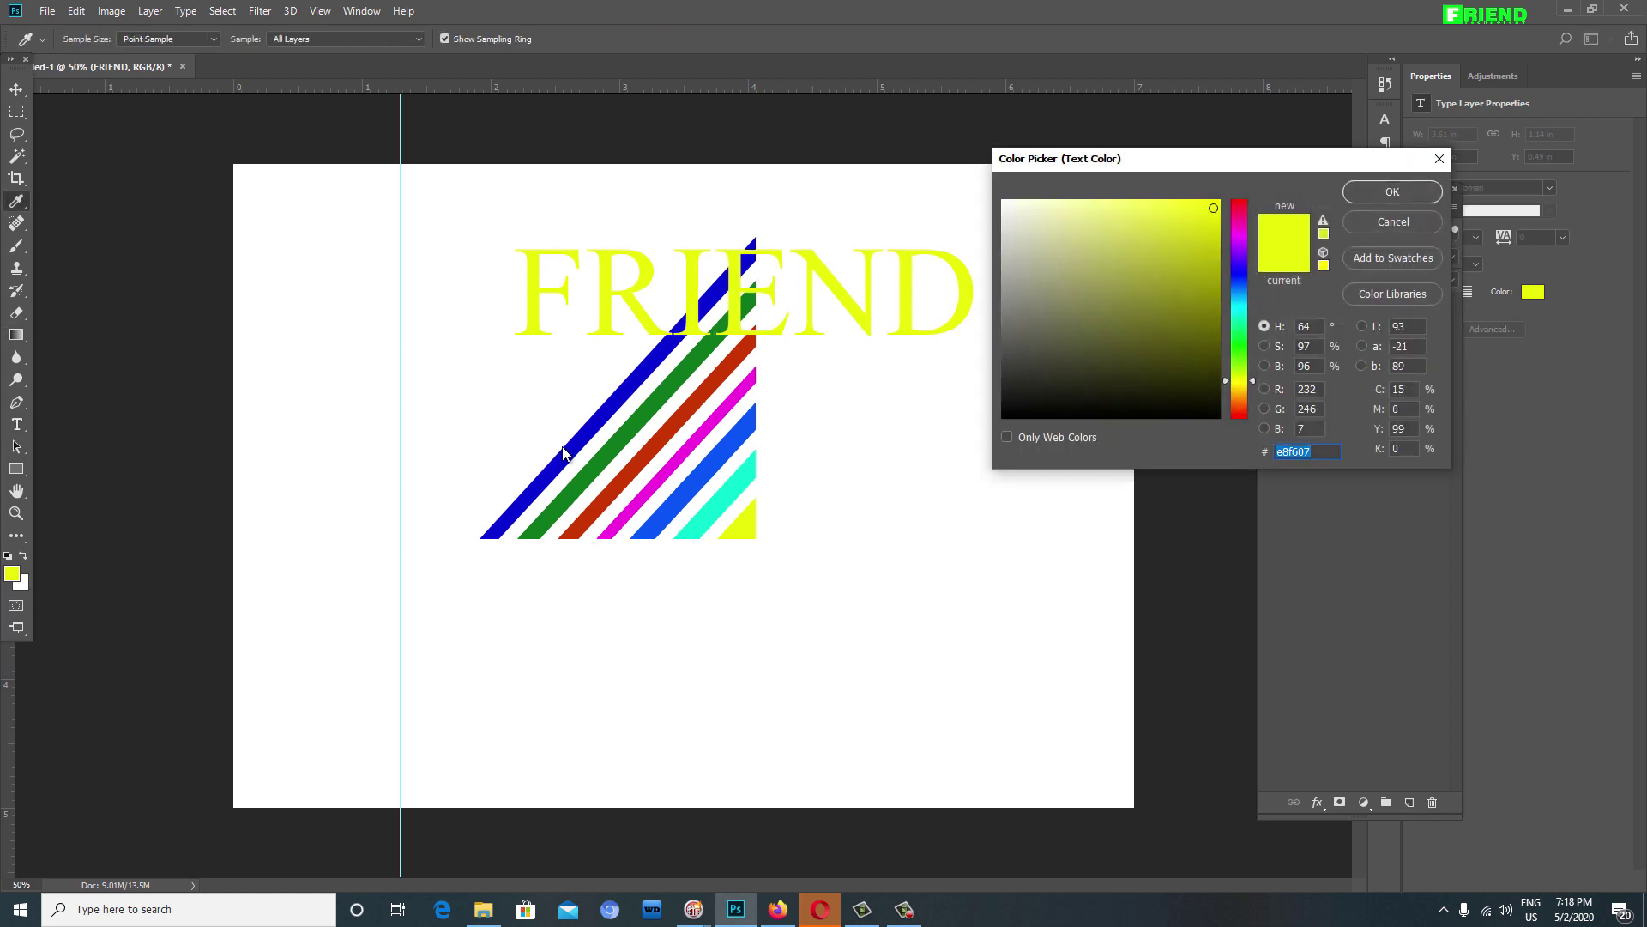
{"action": "type", "text": "f6077d"}
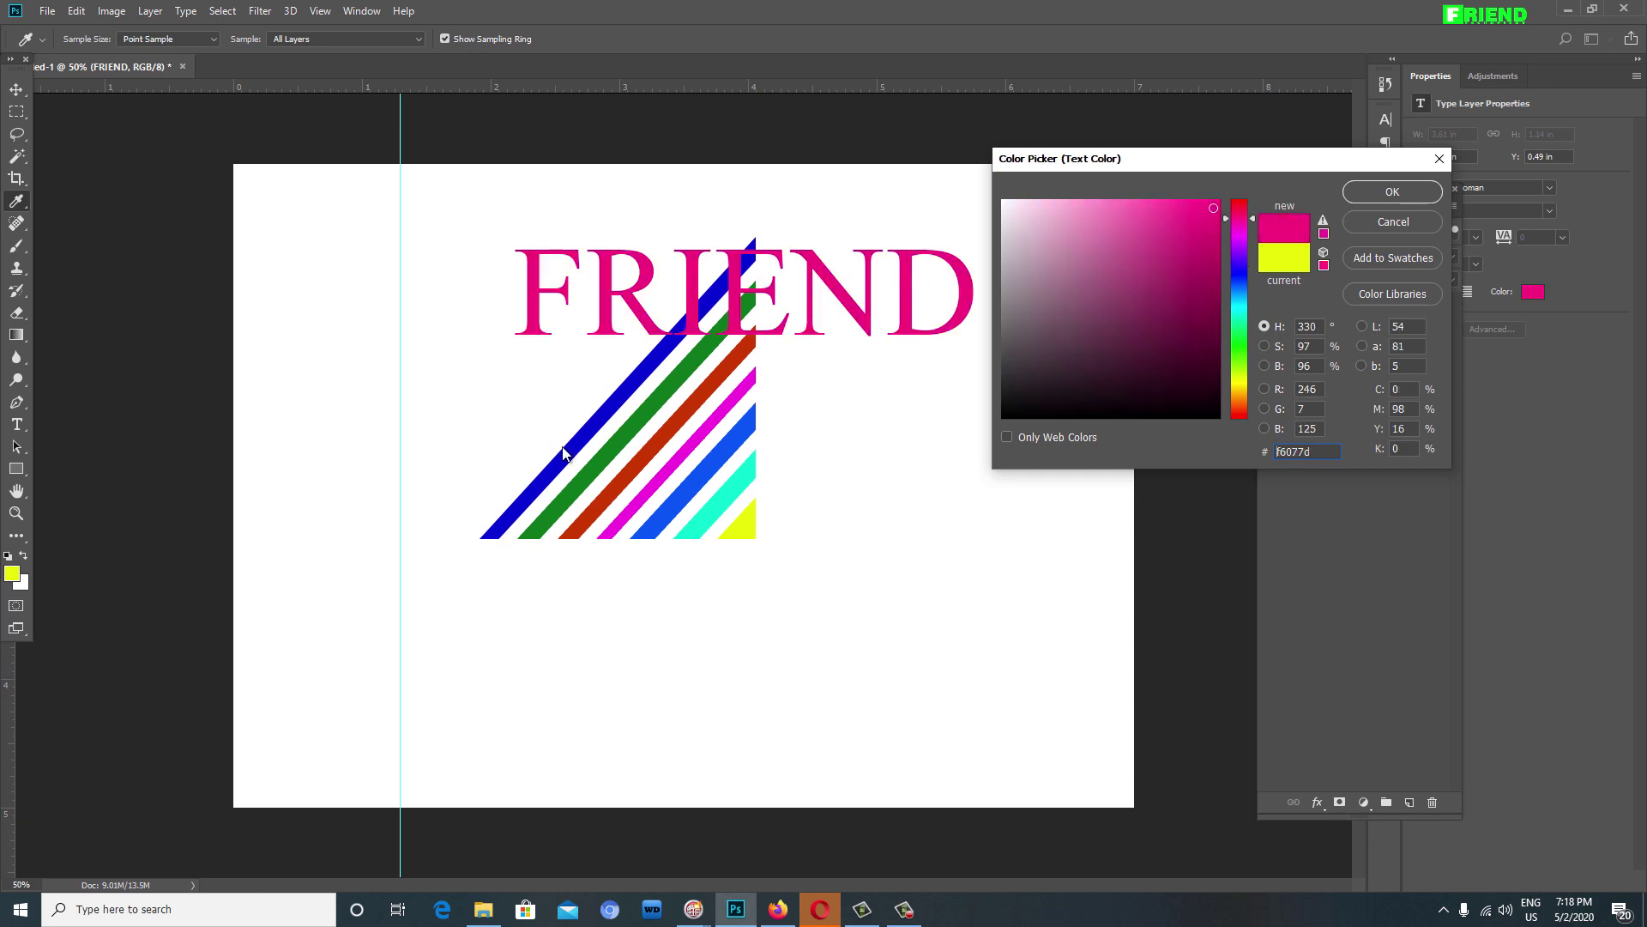
{"action": "key", "text": "Return"}
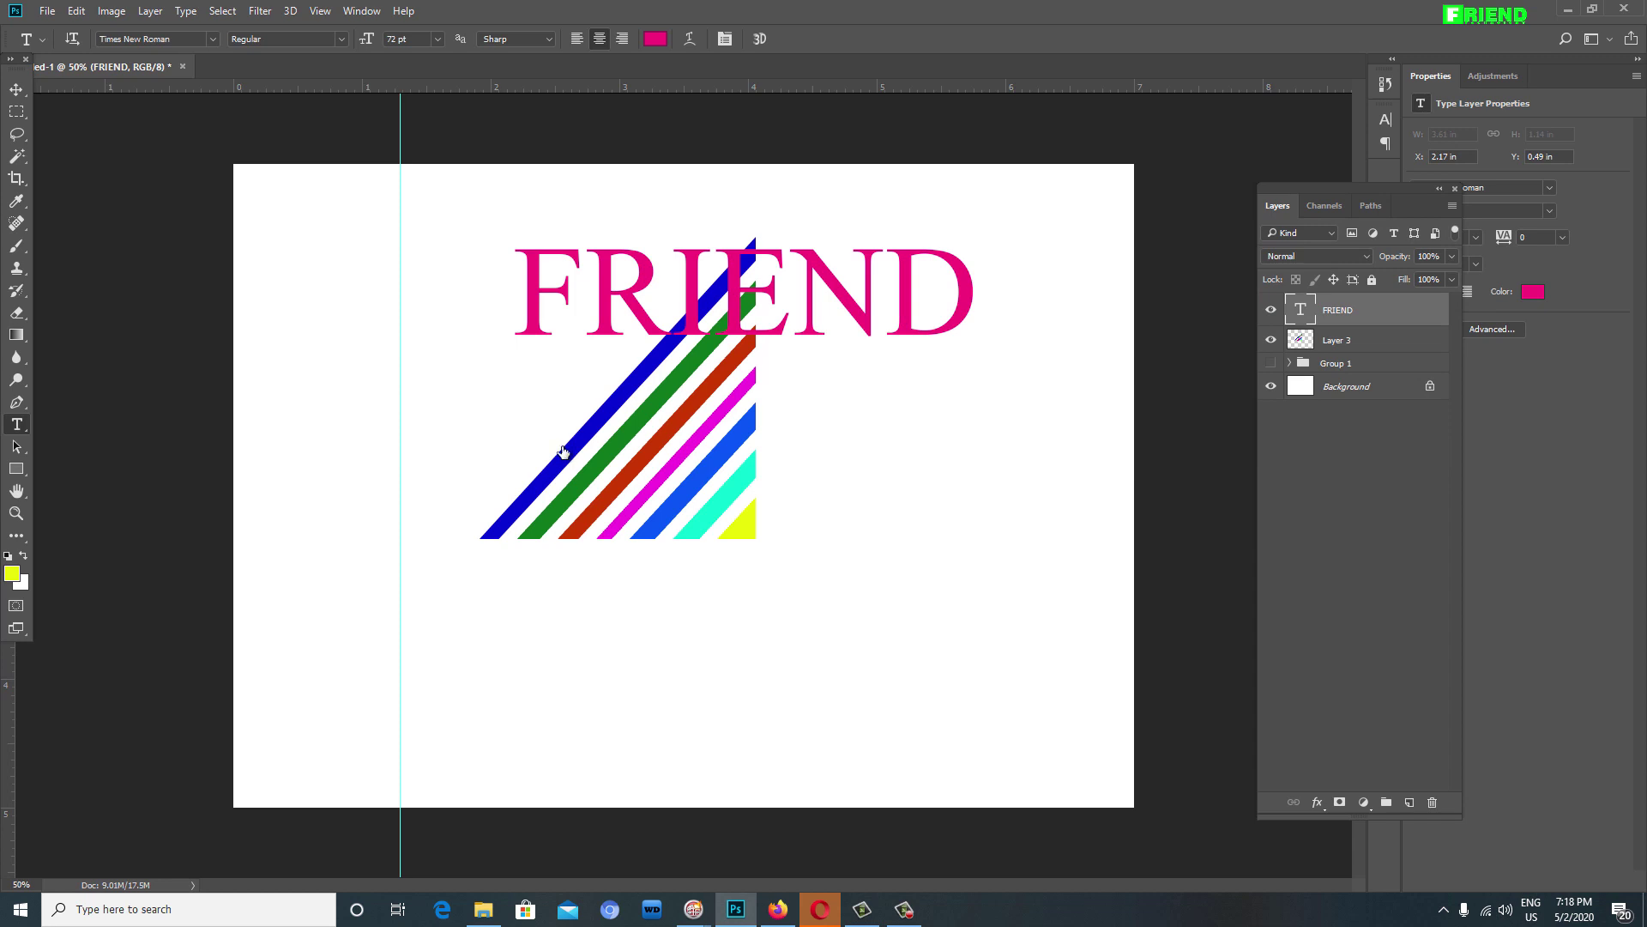
Step: Add a Transparent Rainbow Gradient Overlay to the FRIEND text
{"action": "left_click", "coordinate": [1317, 802]}
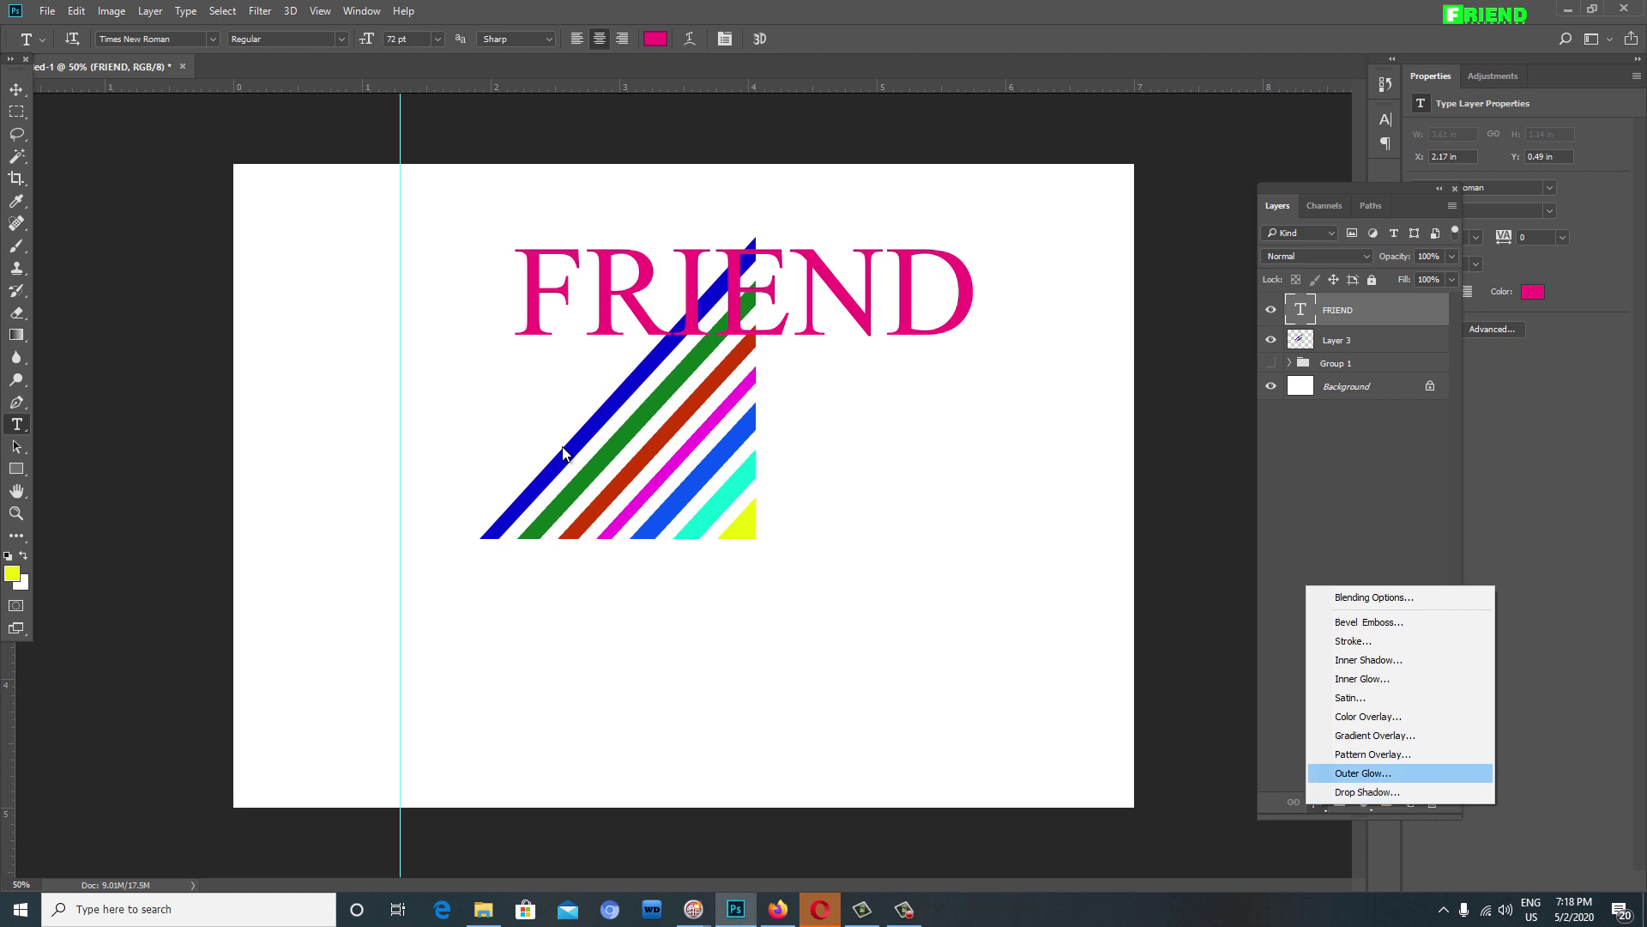
{"action": "key", "text": "Return"}
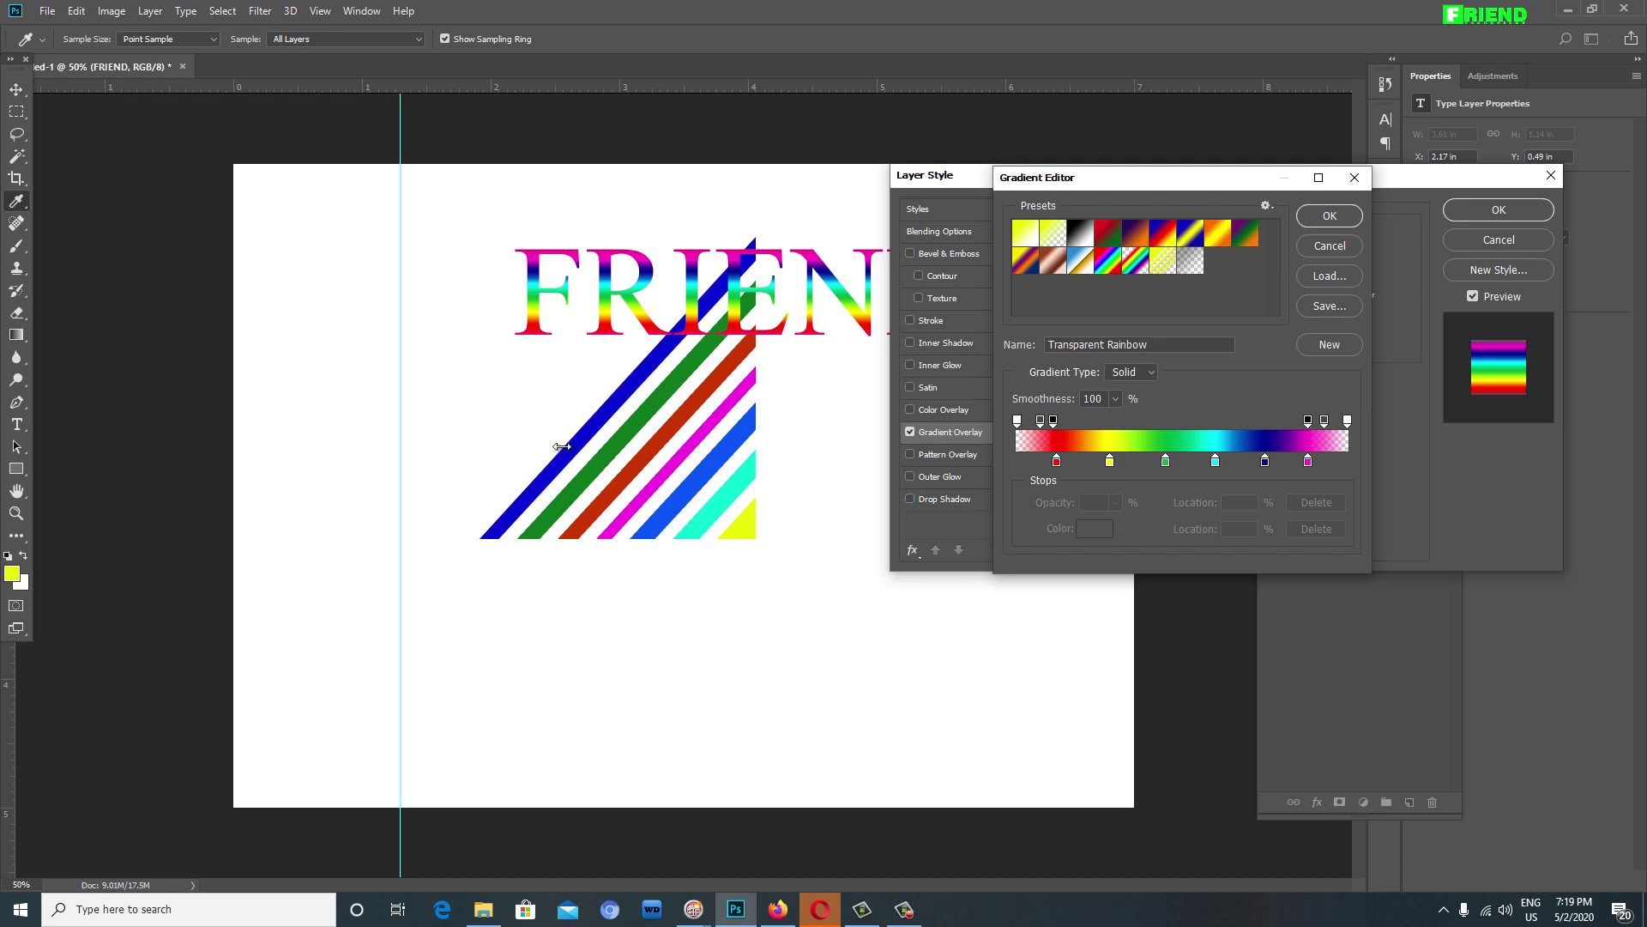
{"action": "key", "text": "Return"}
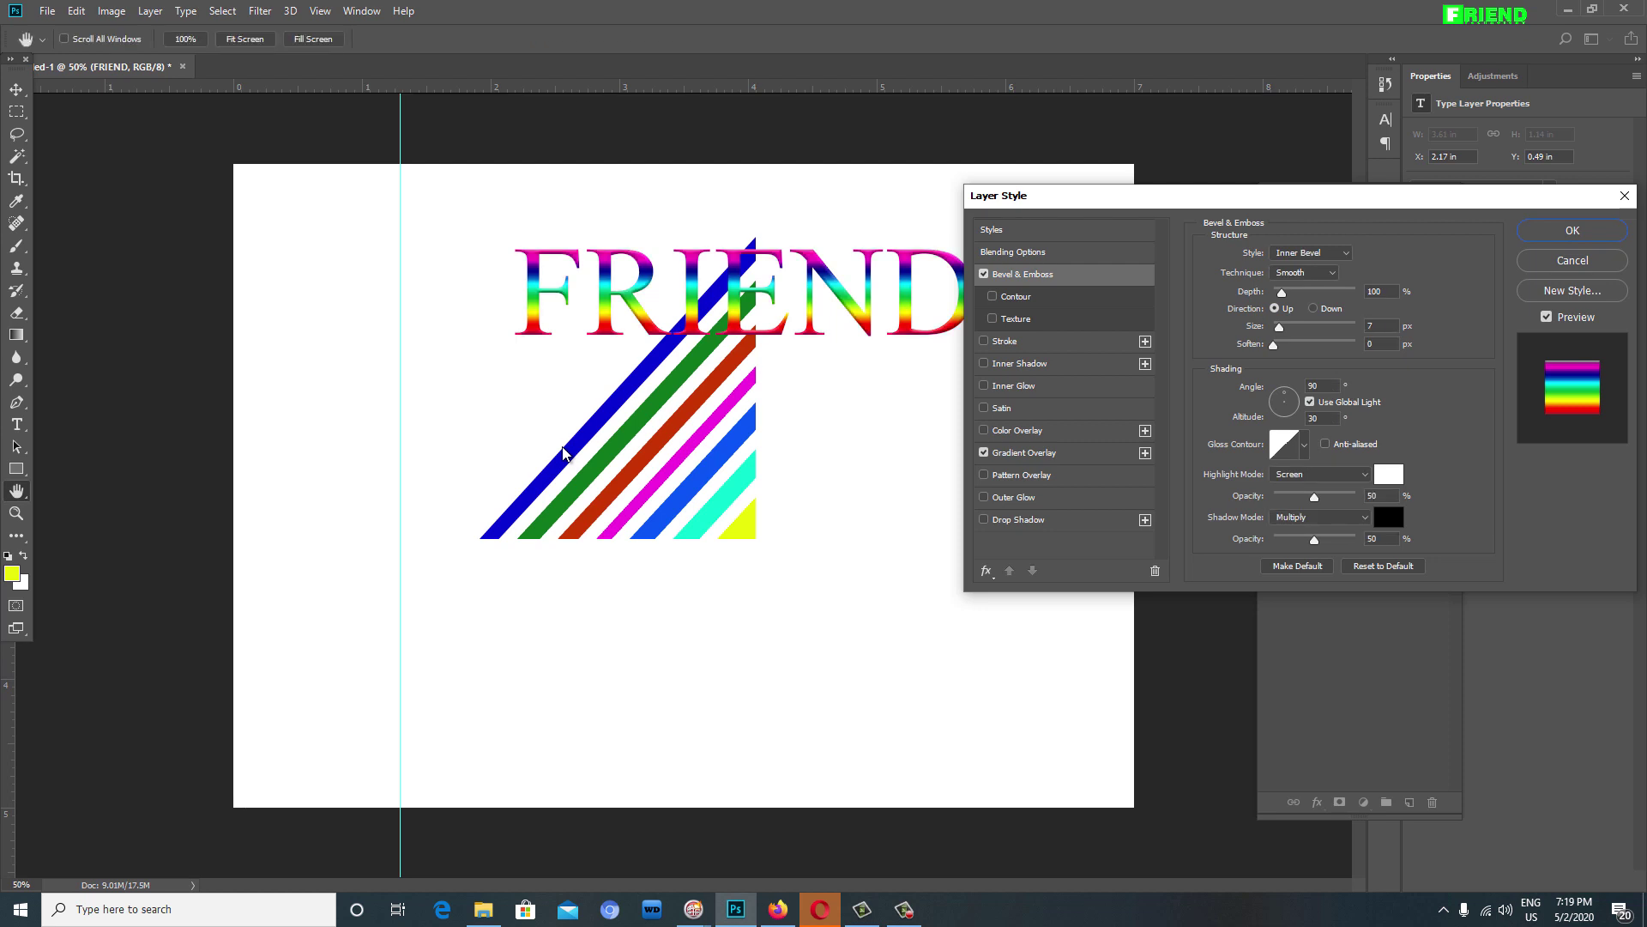
Step: Set Bevel & Emboss to Emboss, Chisel Hard, depth 657, size 10 px, and apply
{"action": "left_click", "coordinate": [1310, 252]}
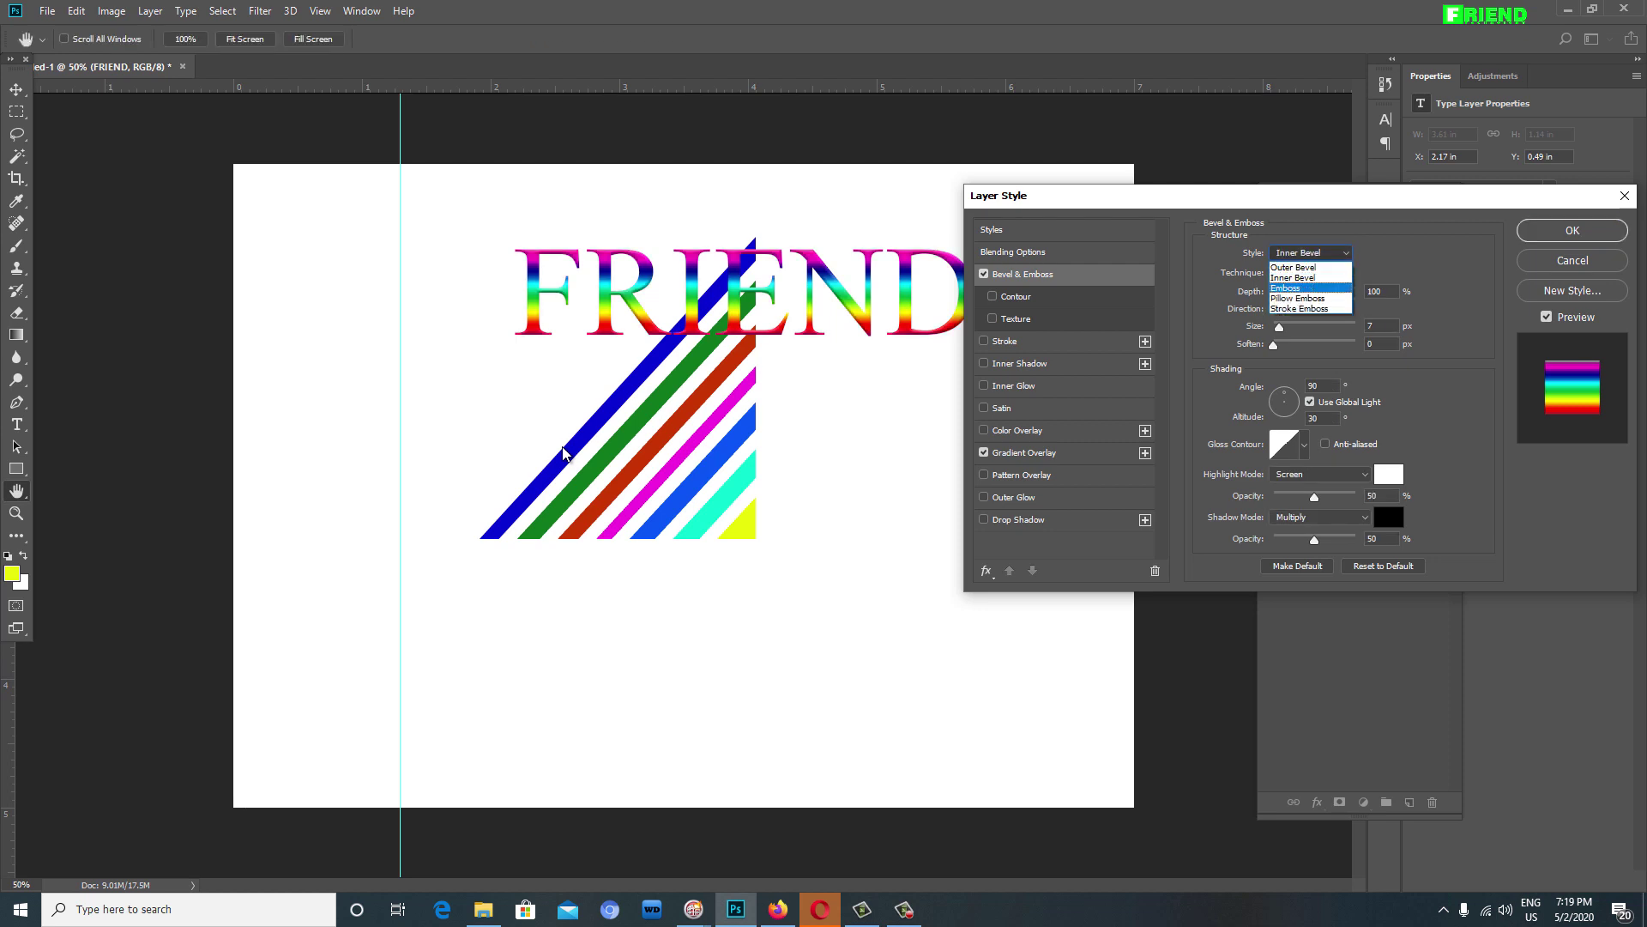
{"action": "key", "text": "Return"}
{"action": "key", "text": "Tab"}
{"action": "key", "text": "alt+Down"}
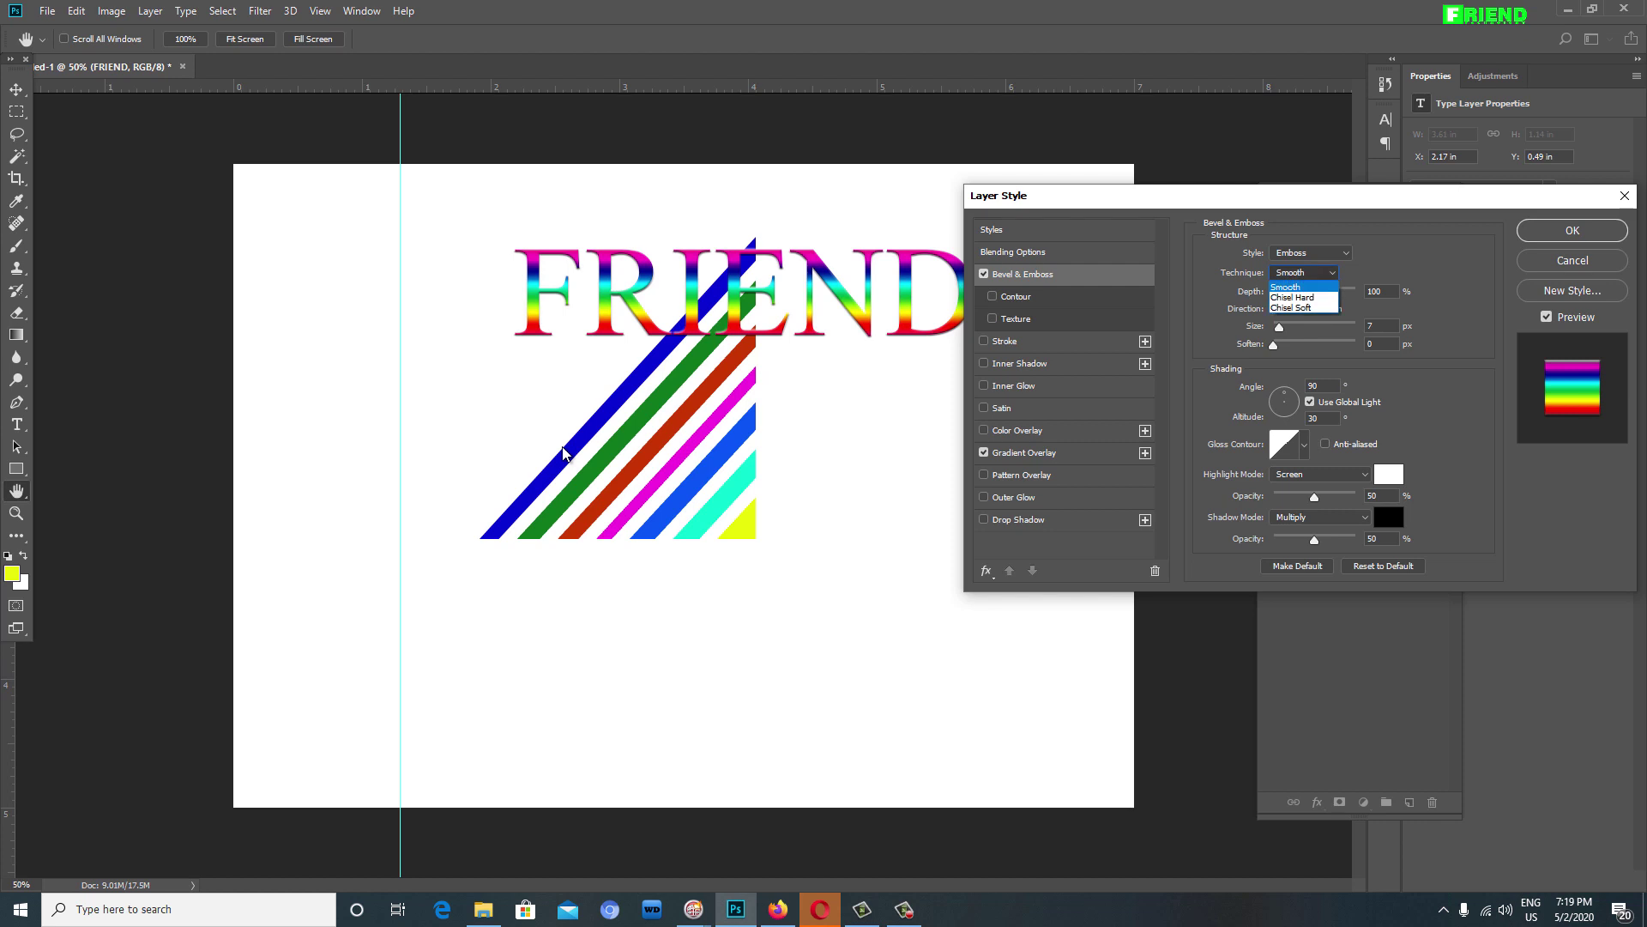
{"action": "key", "text": "Down"}
{"action": "key", "text": "Return"}
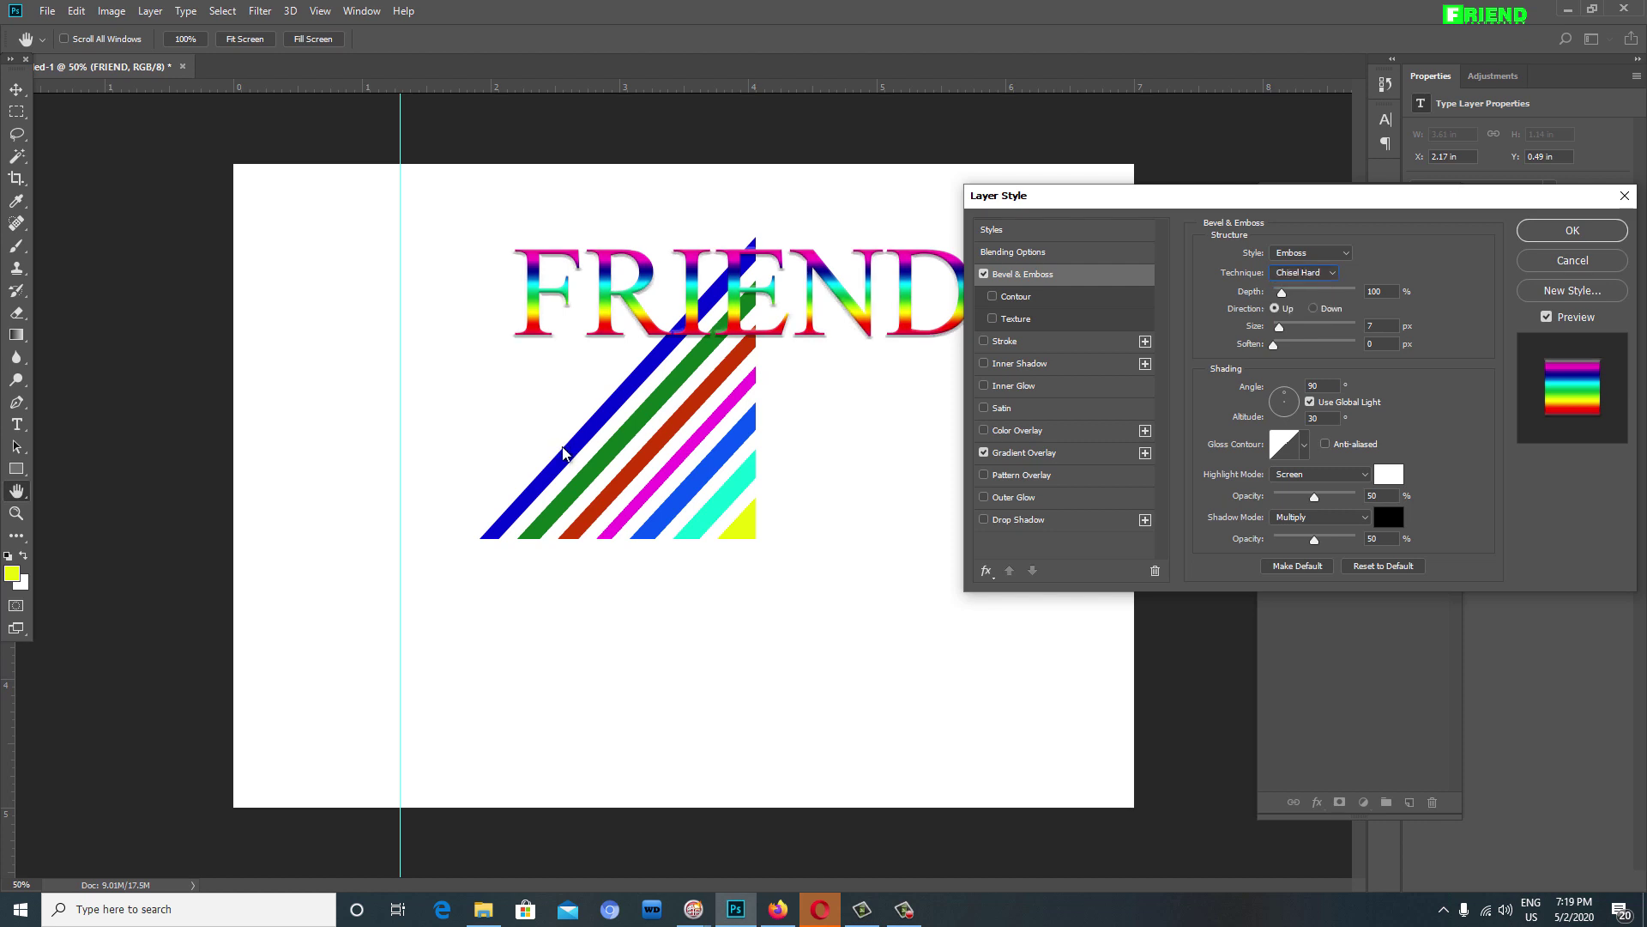
{"action": "key", "text": "Tab"}
{"action": "key", "text": "shift+Up"}
{"action": "key", "text": "shift+Up"}
{"action": "key", "text": "shift+Up"}
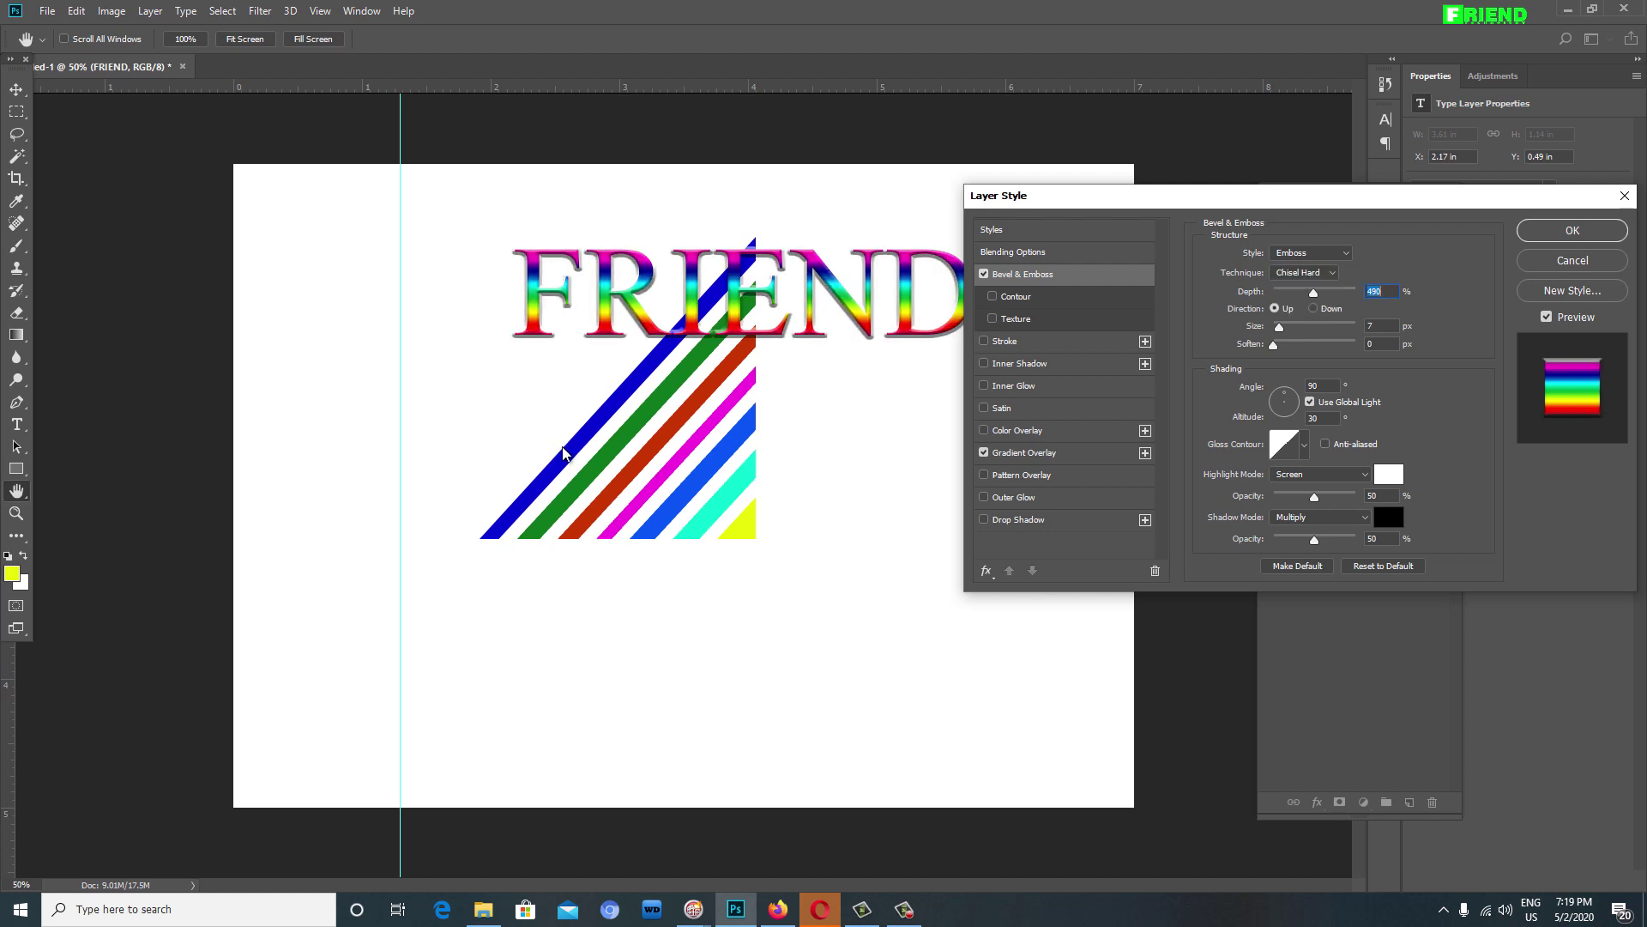
{"action": "key", "text": "shift+Up"}
{"action": "key", "text": "shift+Up"}
{"action": "key", "text": "shift+Up"}
{"action": "key", "text": "shift+Up"}
{"action": "key", "text": "shift+Up"}
{"action": "key", "text": "shift+Up"}
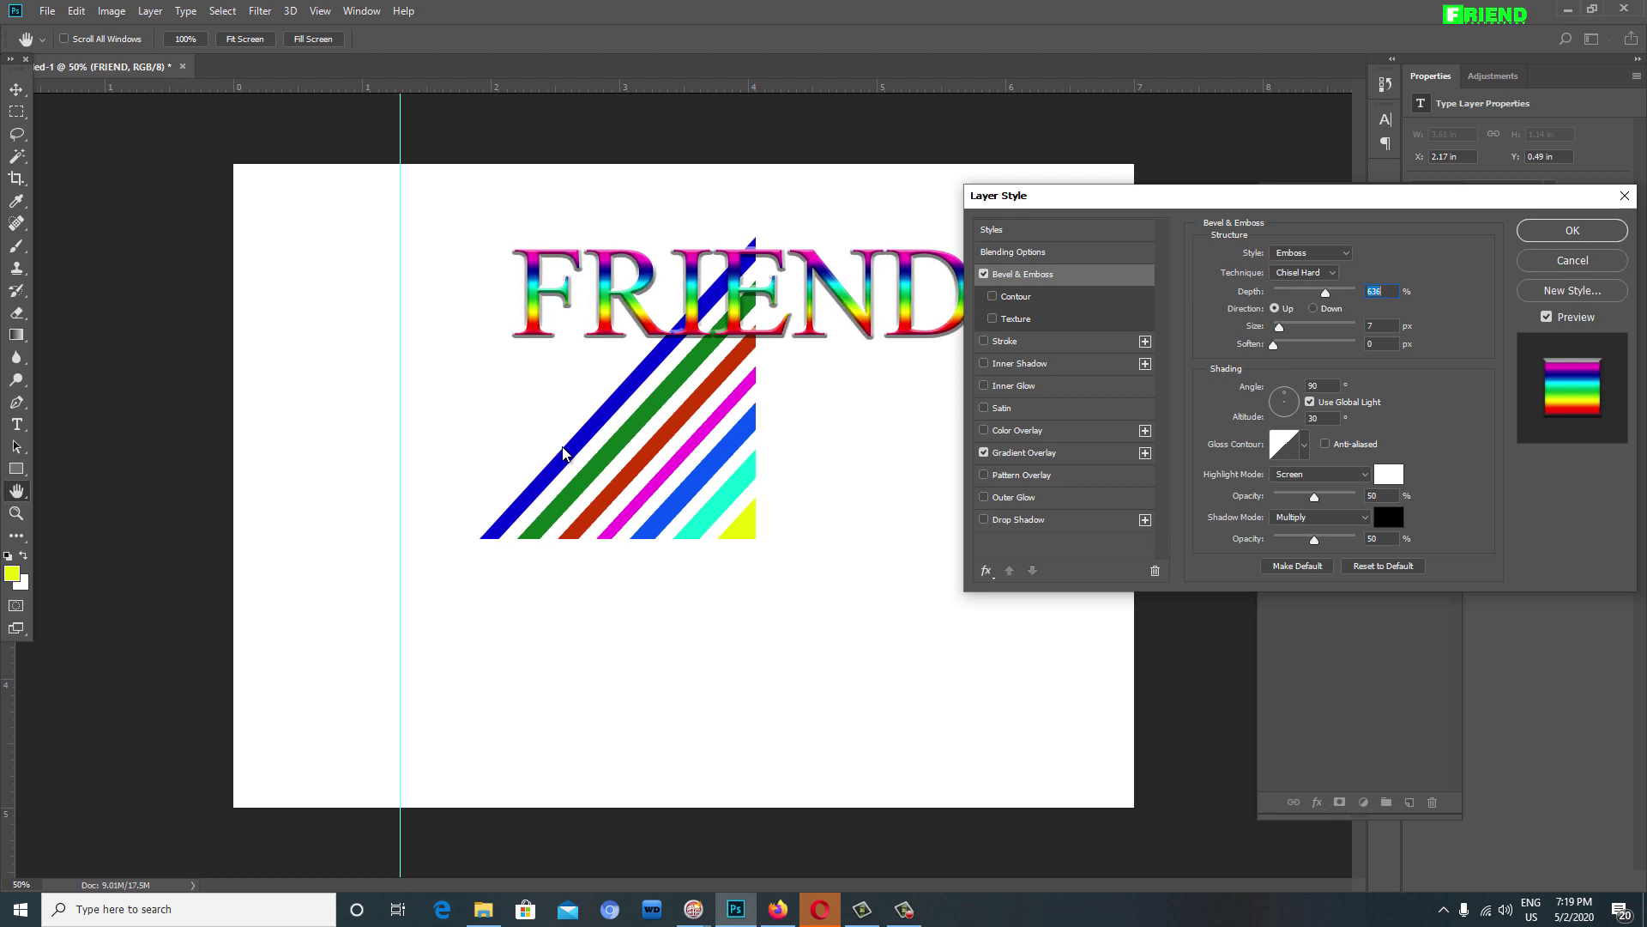
{"action": "key", "text": "Tab"}
{"action": "key", "text": "Up"}
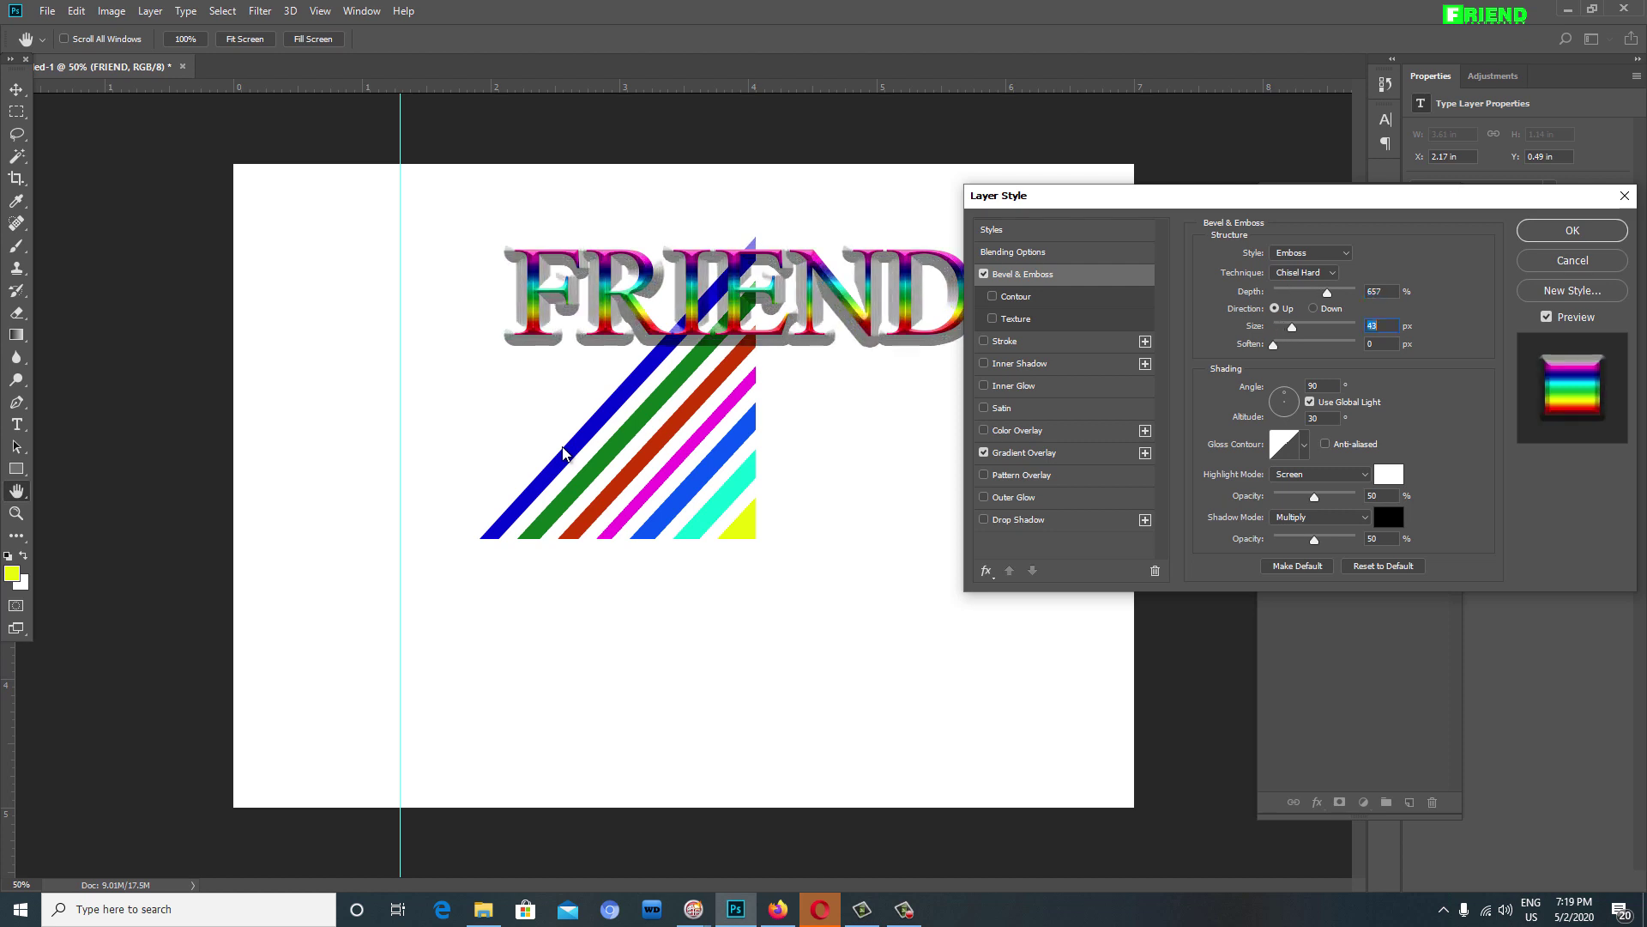
{"action": "key", "text": "Up"}
{"action": "key", "text": "Up"}
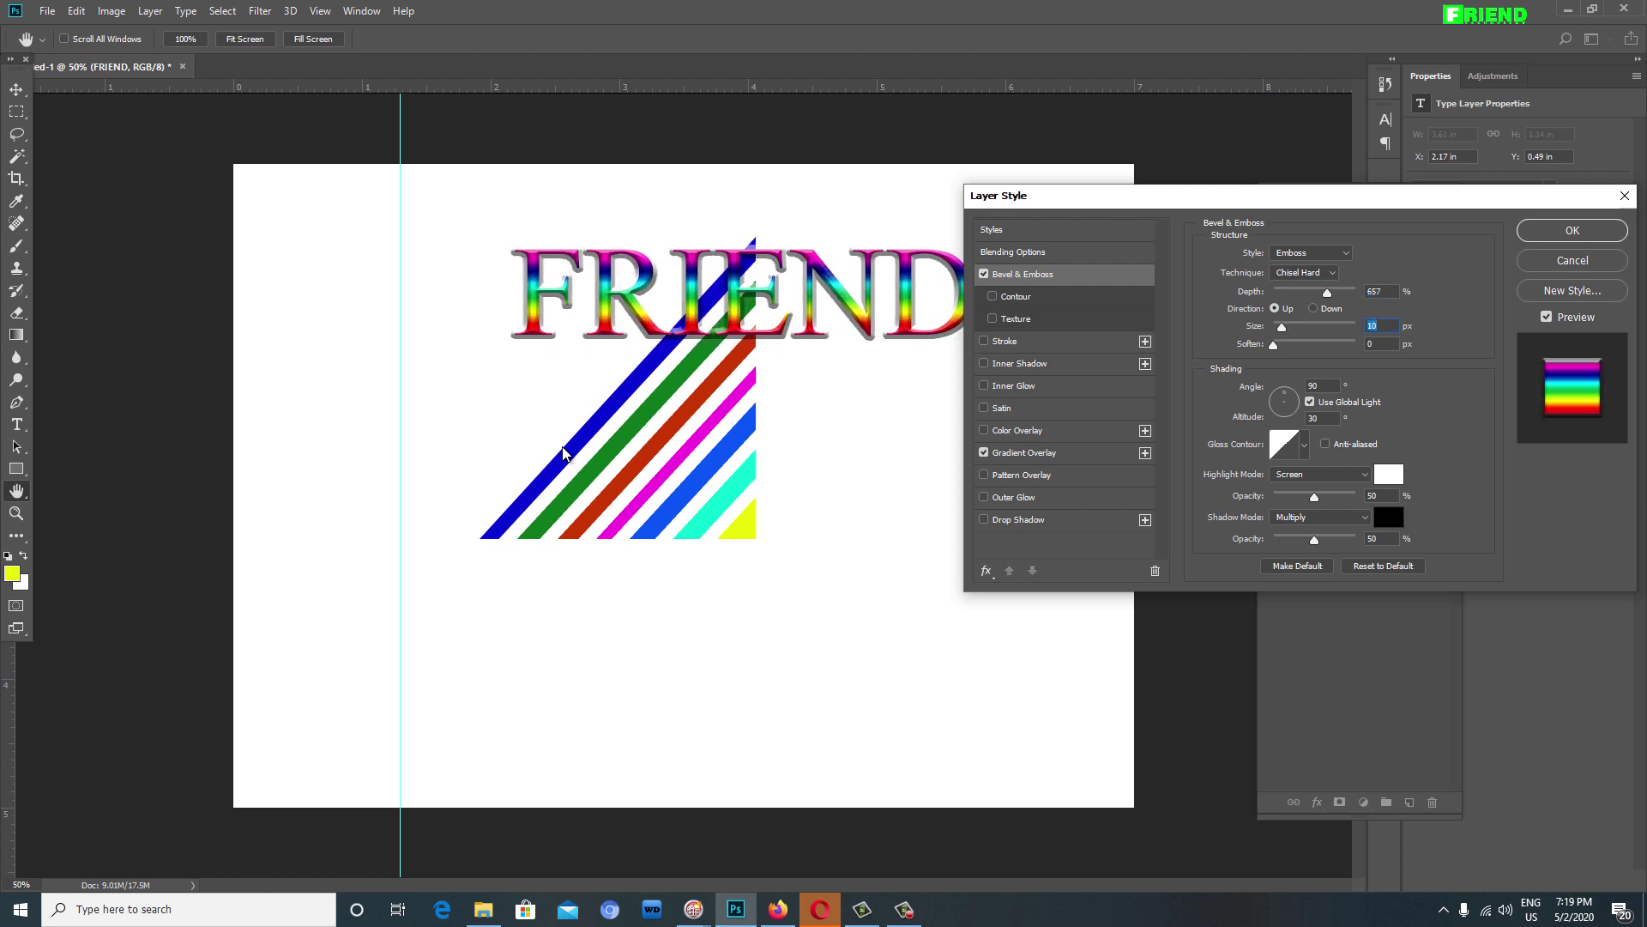
{"action": "key", "text": "Return"}
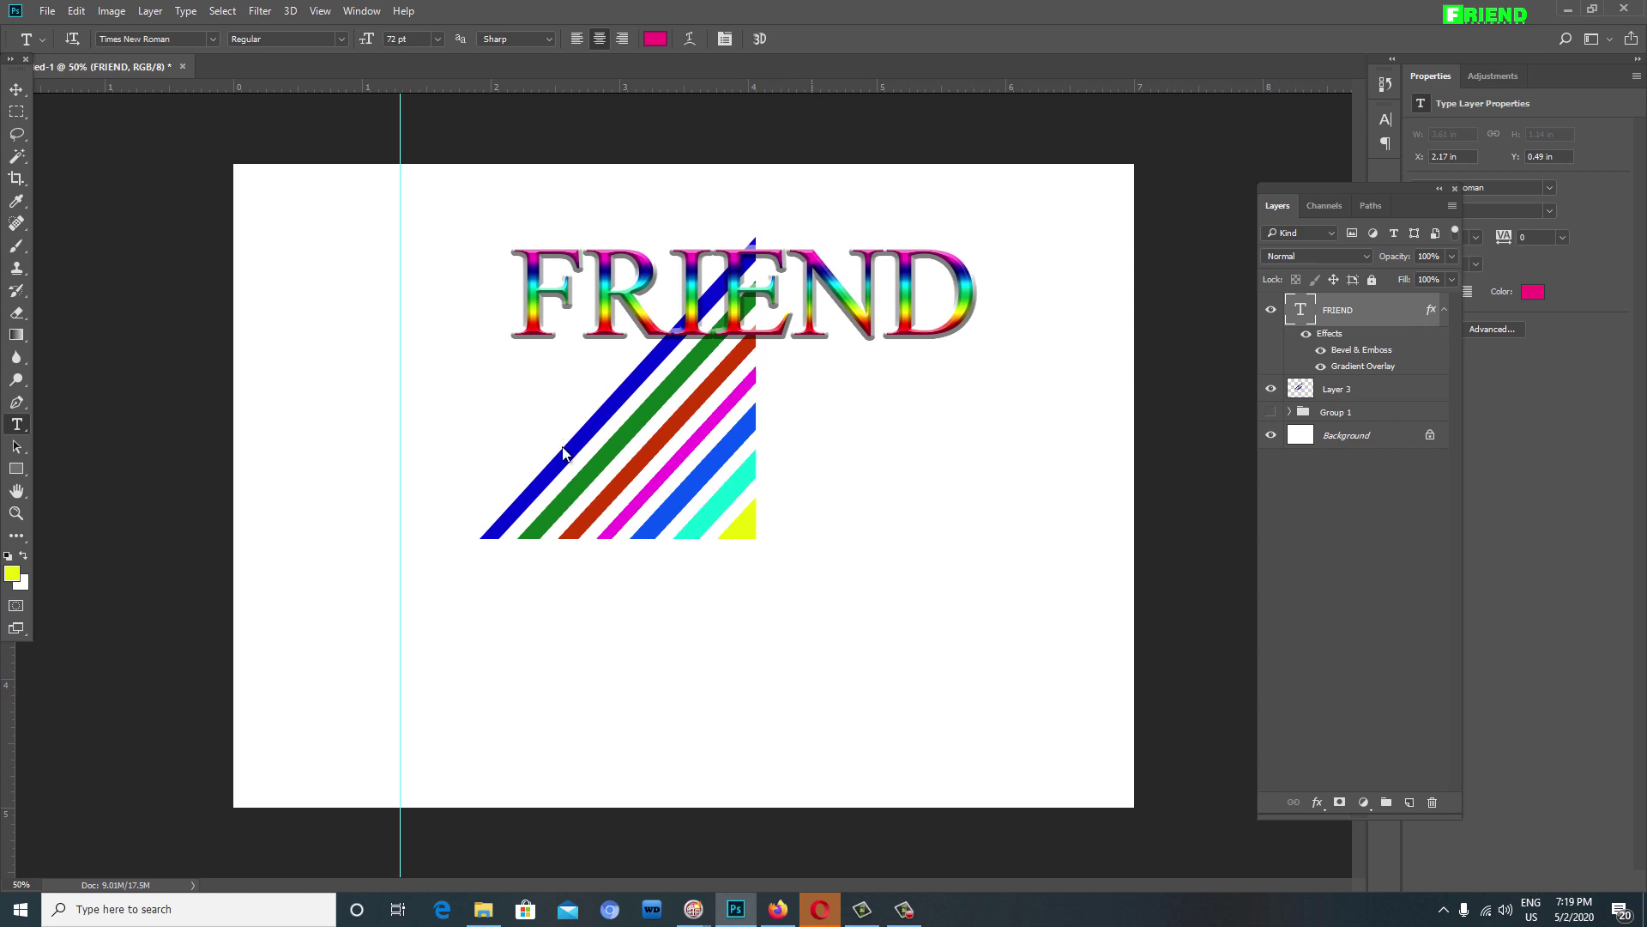
Step: Switch FRIEND to vertical orientation and move it down and to the right
{"action": "right_click", "coordinate": [563, 446]}
{"action": "left_click", "coordinate": [564, 452]}
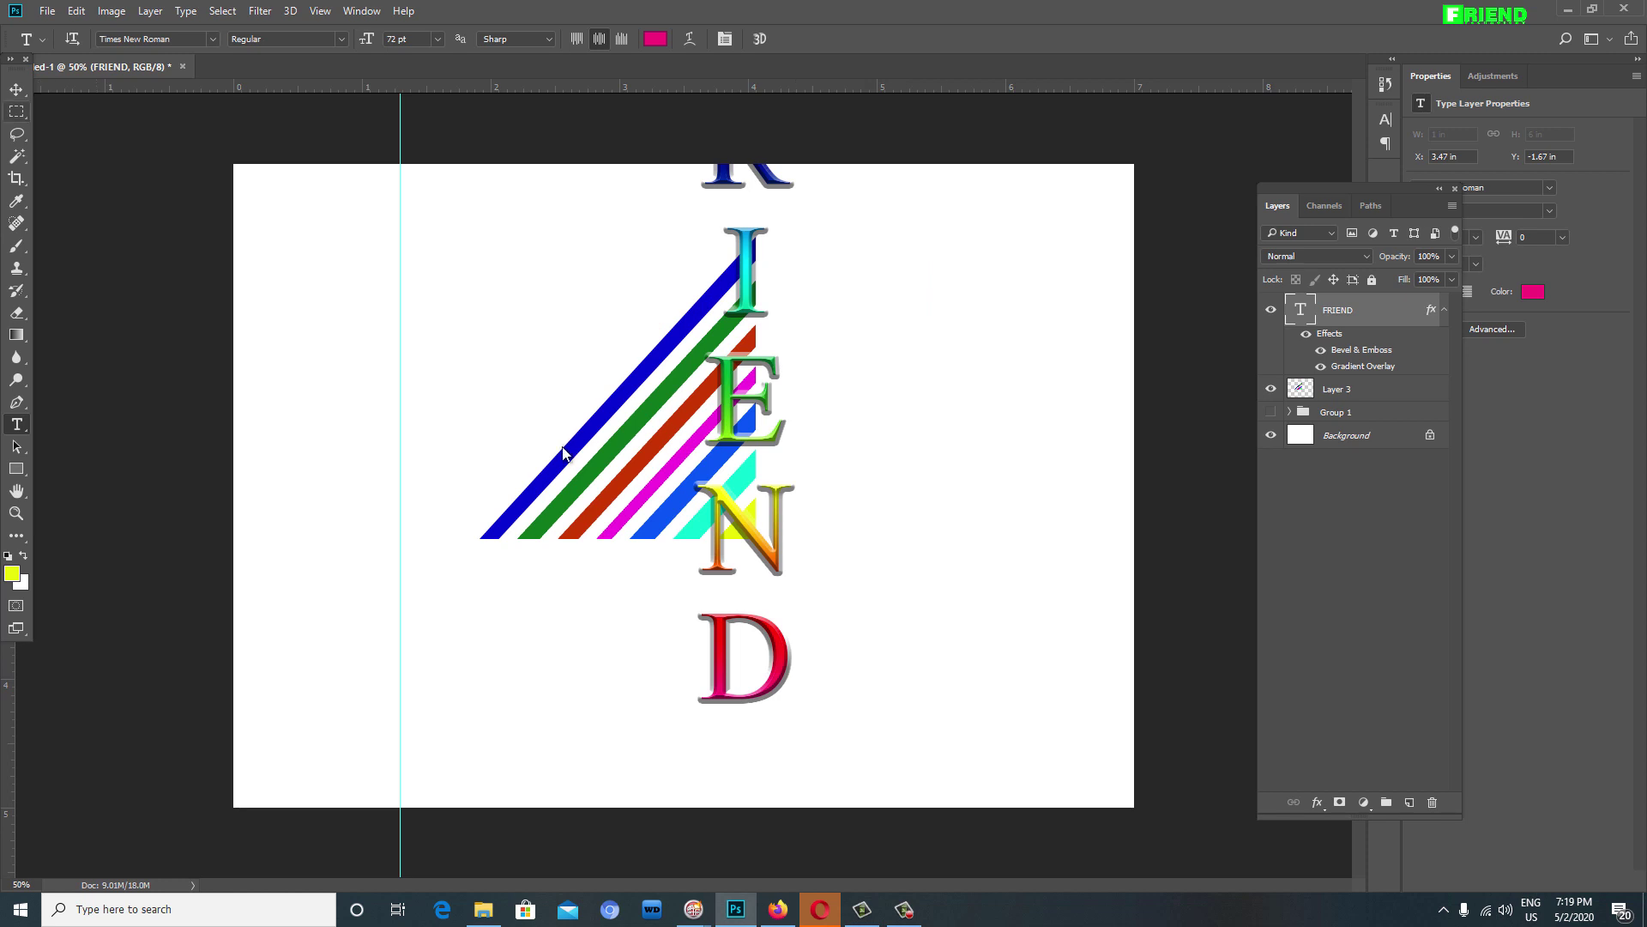
{"action": "key", "text": "v"}
{"action": "left_click_drag", "start_coordinate": [562, 444], "coordinate": [563, 501]}
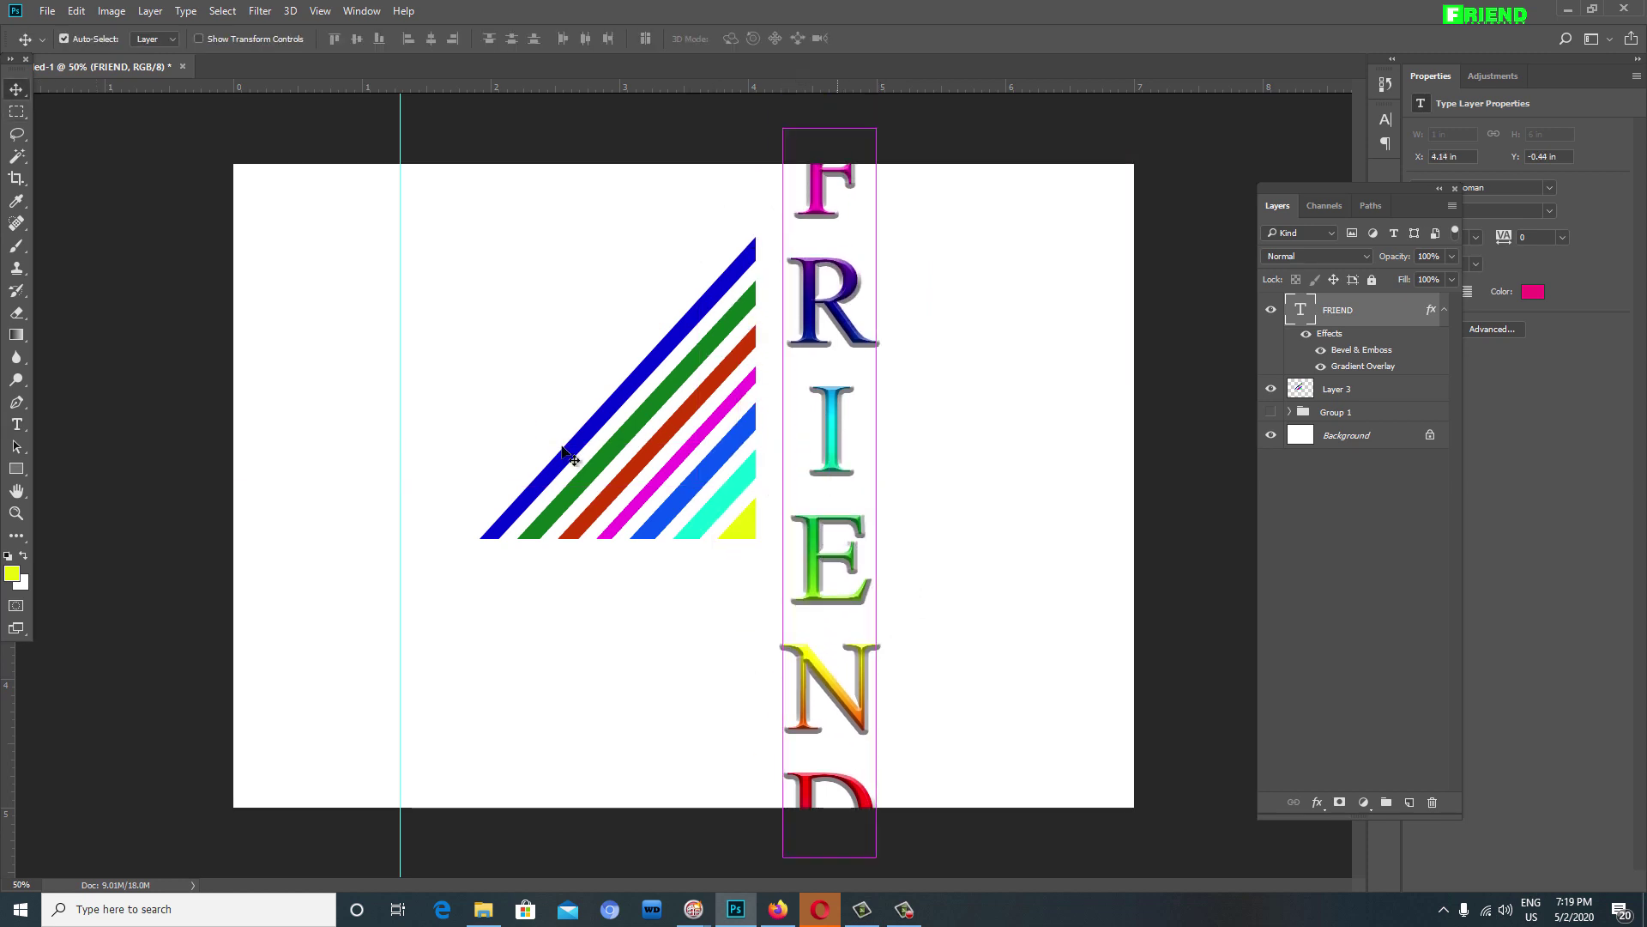
Step: Scale FRIEND to about half height with narrower letters, placed beside the triangle's right edge
{"action": "key", "text": "ctrl+t"}
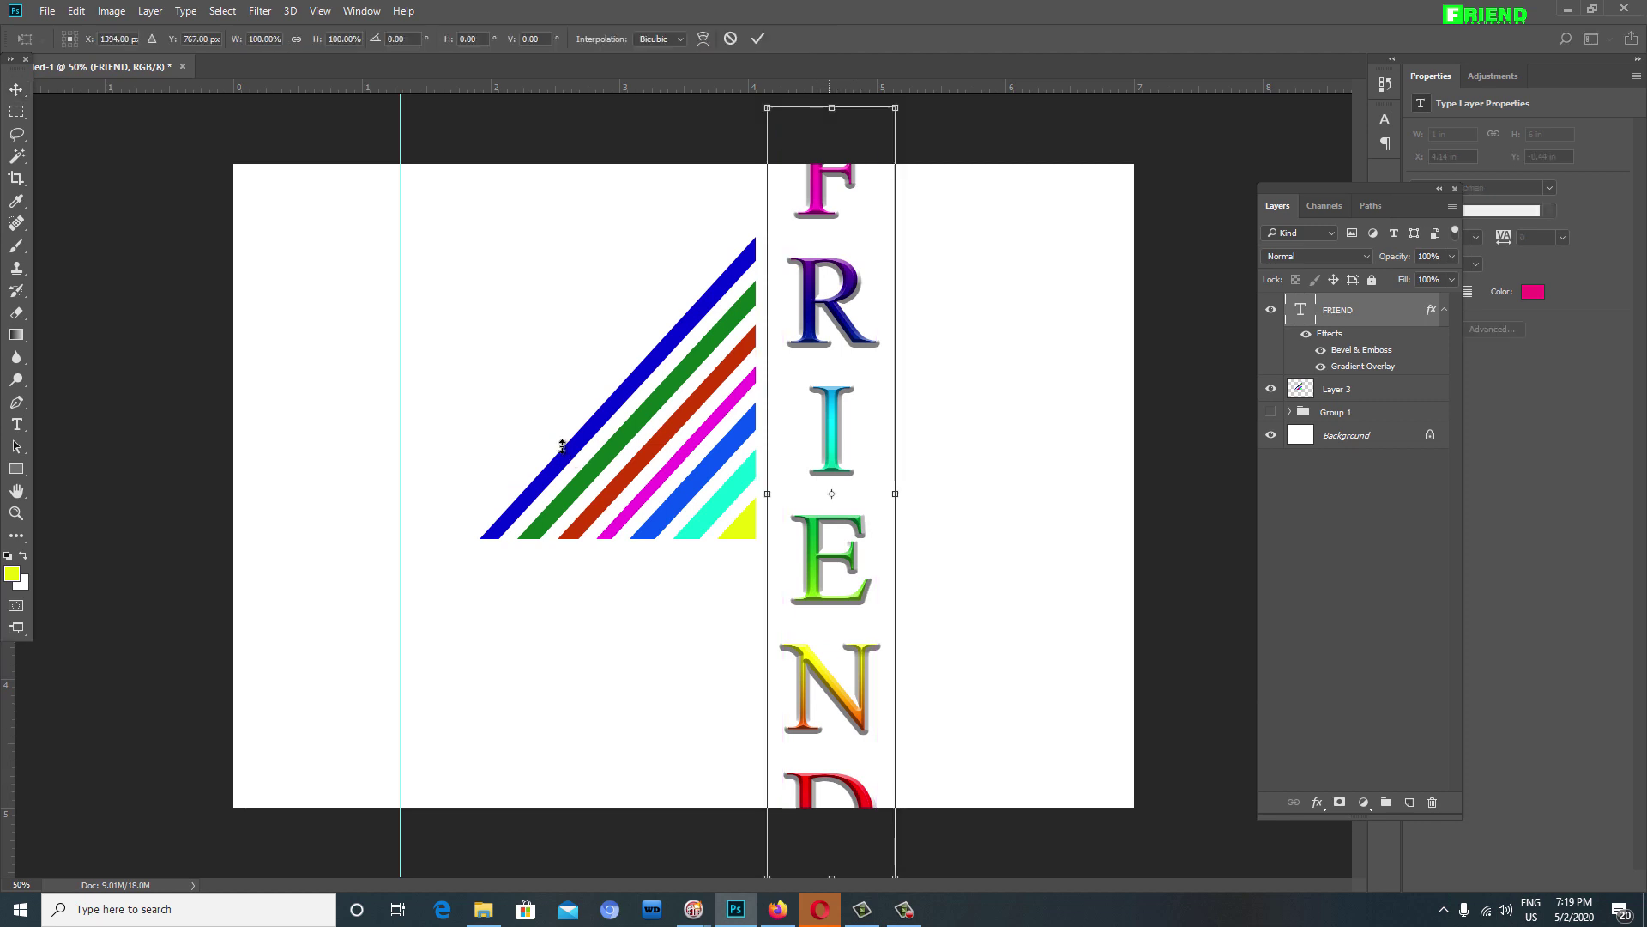
{"action": "left_click_drag", "start_coordinate": [832, 108], "coordinate": [832, 267]}
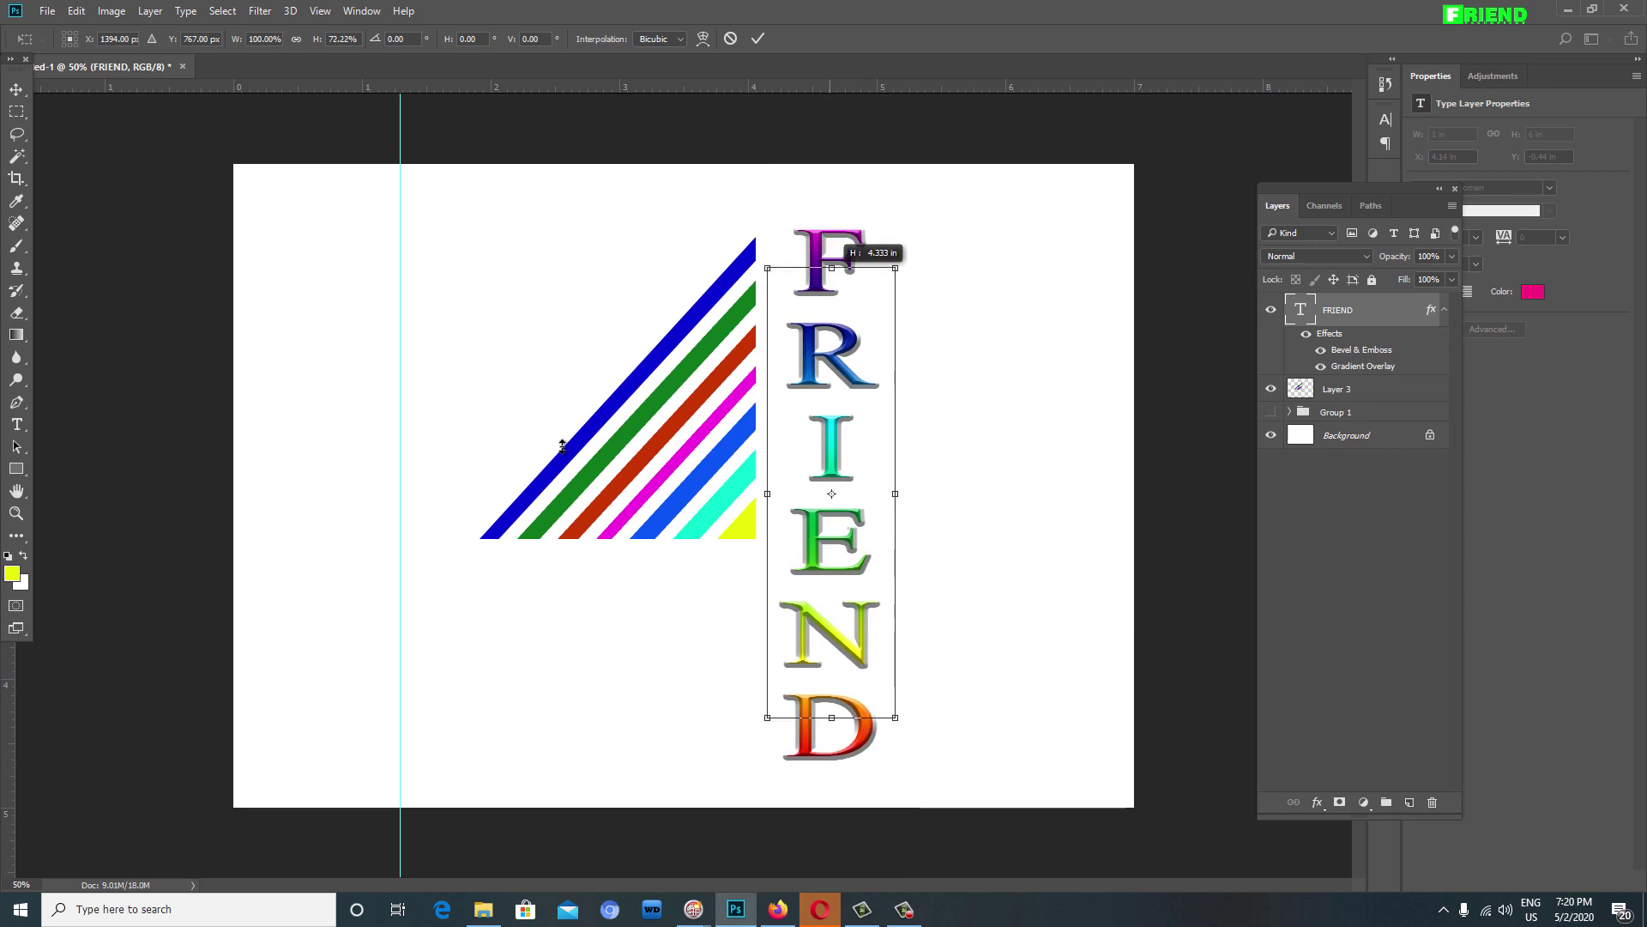
{"action": "left_click_drag", "start_coordinate": [562, 445], "coordinate": [563, 450]}
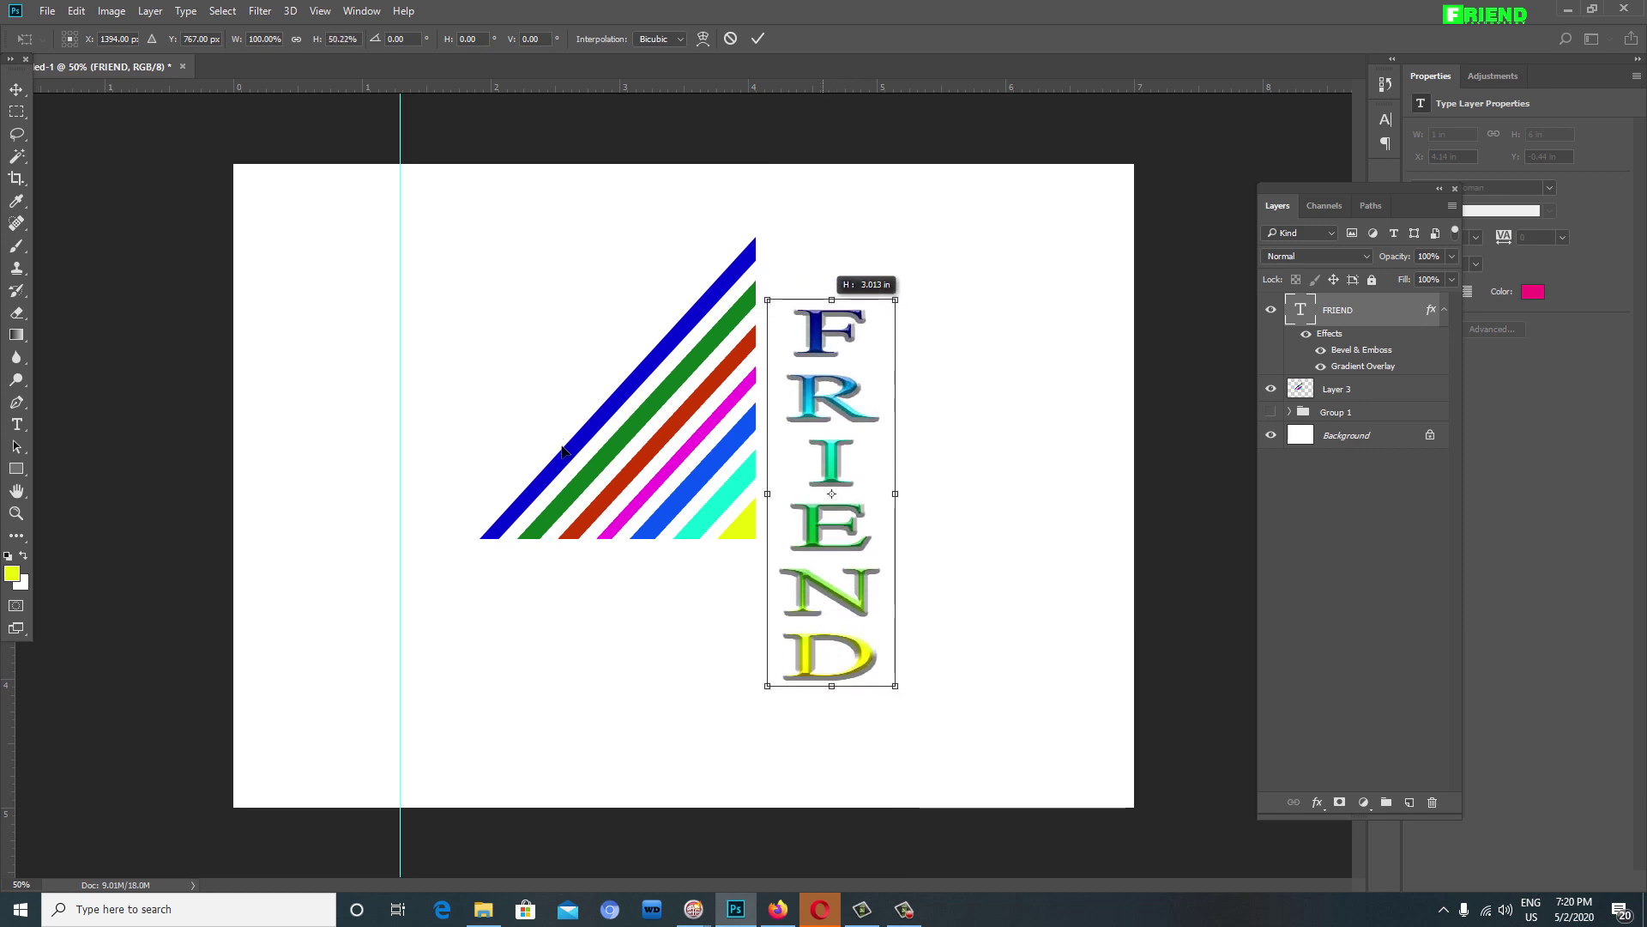
{"action": "left_click_drag", "start_coordinate": [836, 326], "coordinate": [826, 254]}
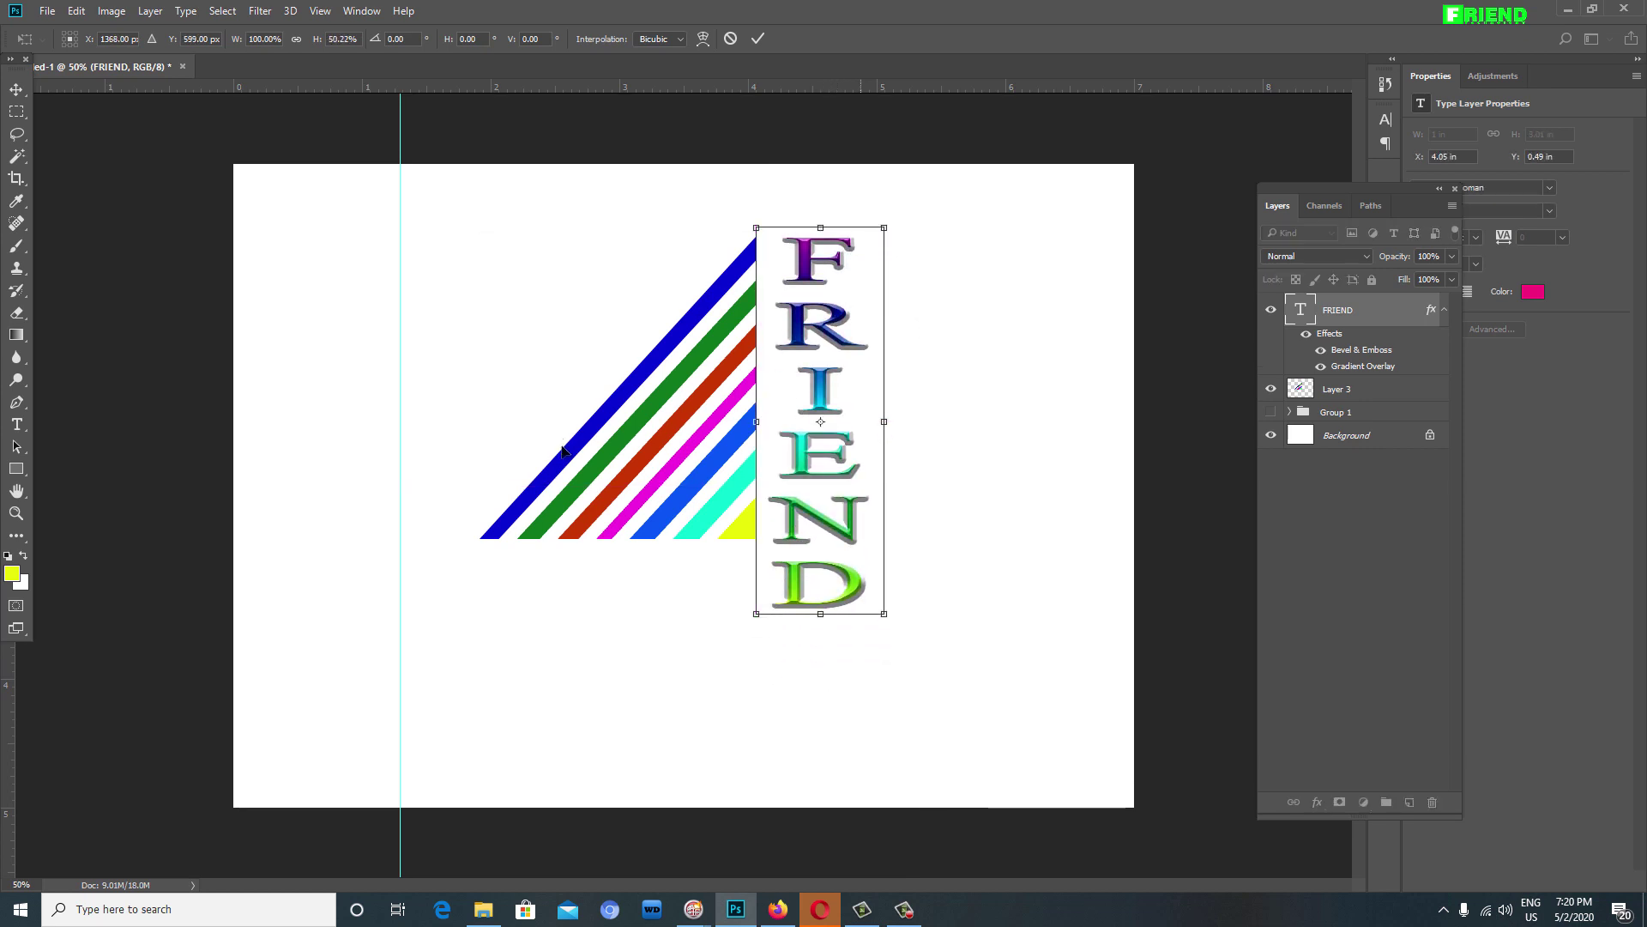
{"action": "left_click_drag", "start_coordinate": [562, 448], "coordinate": [562, 447]}
{"action": "key", "text": "Return"}
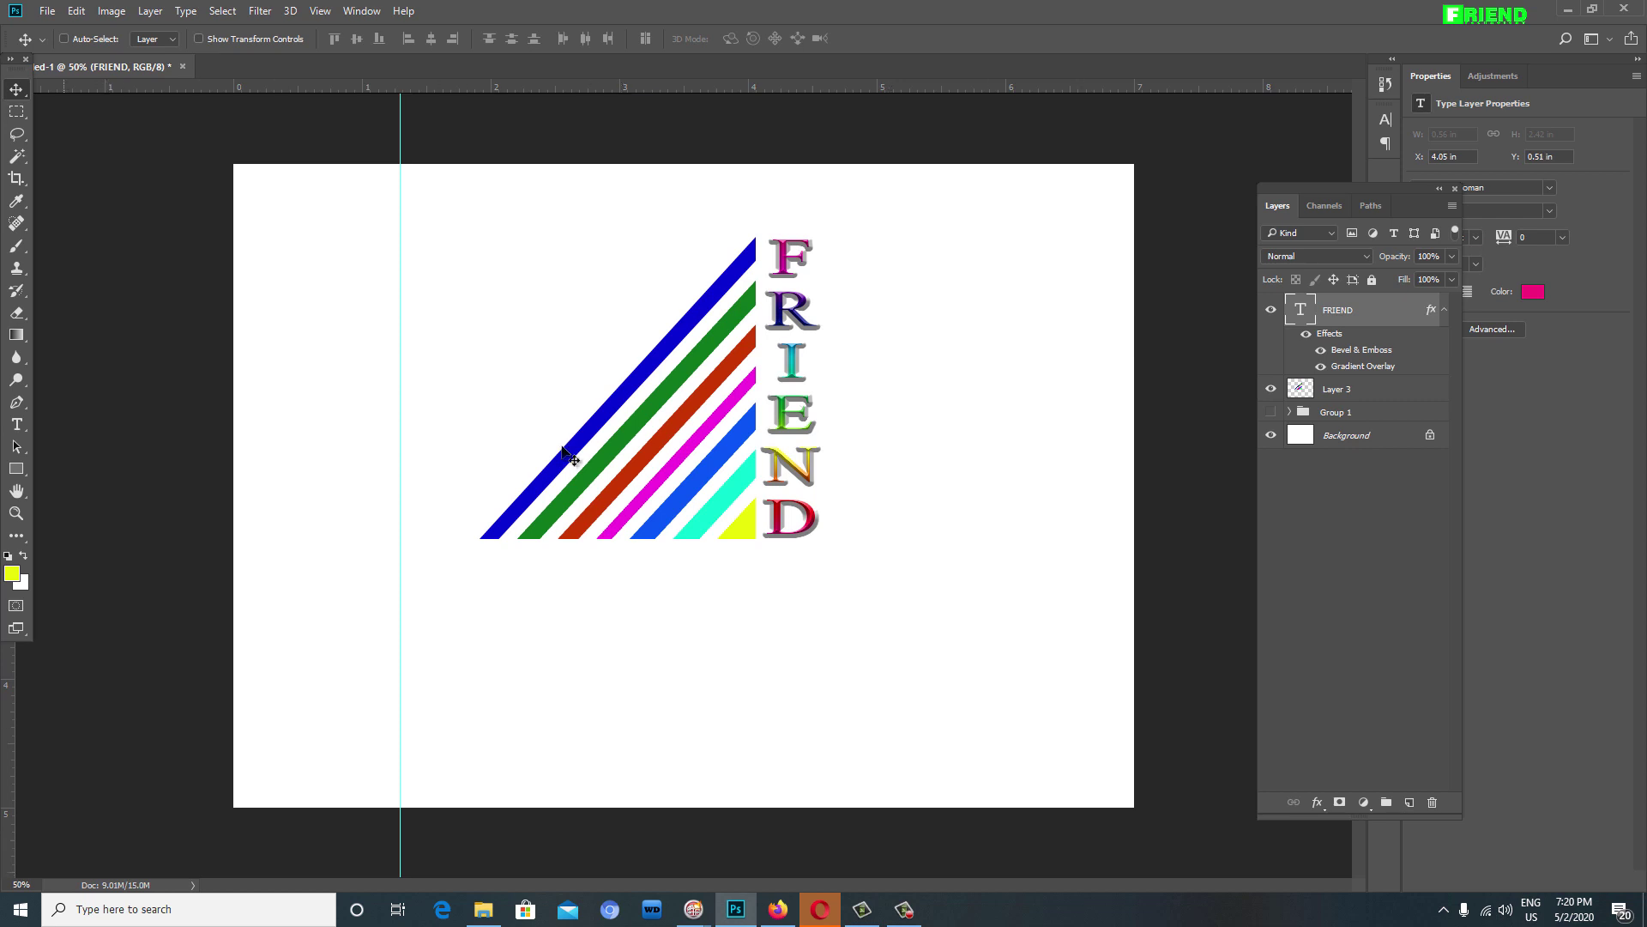
Step: Type TRAINING in pink serif letters below the triangle, then nudge it right
{"action": "key", "text": "p"}
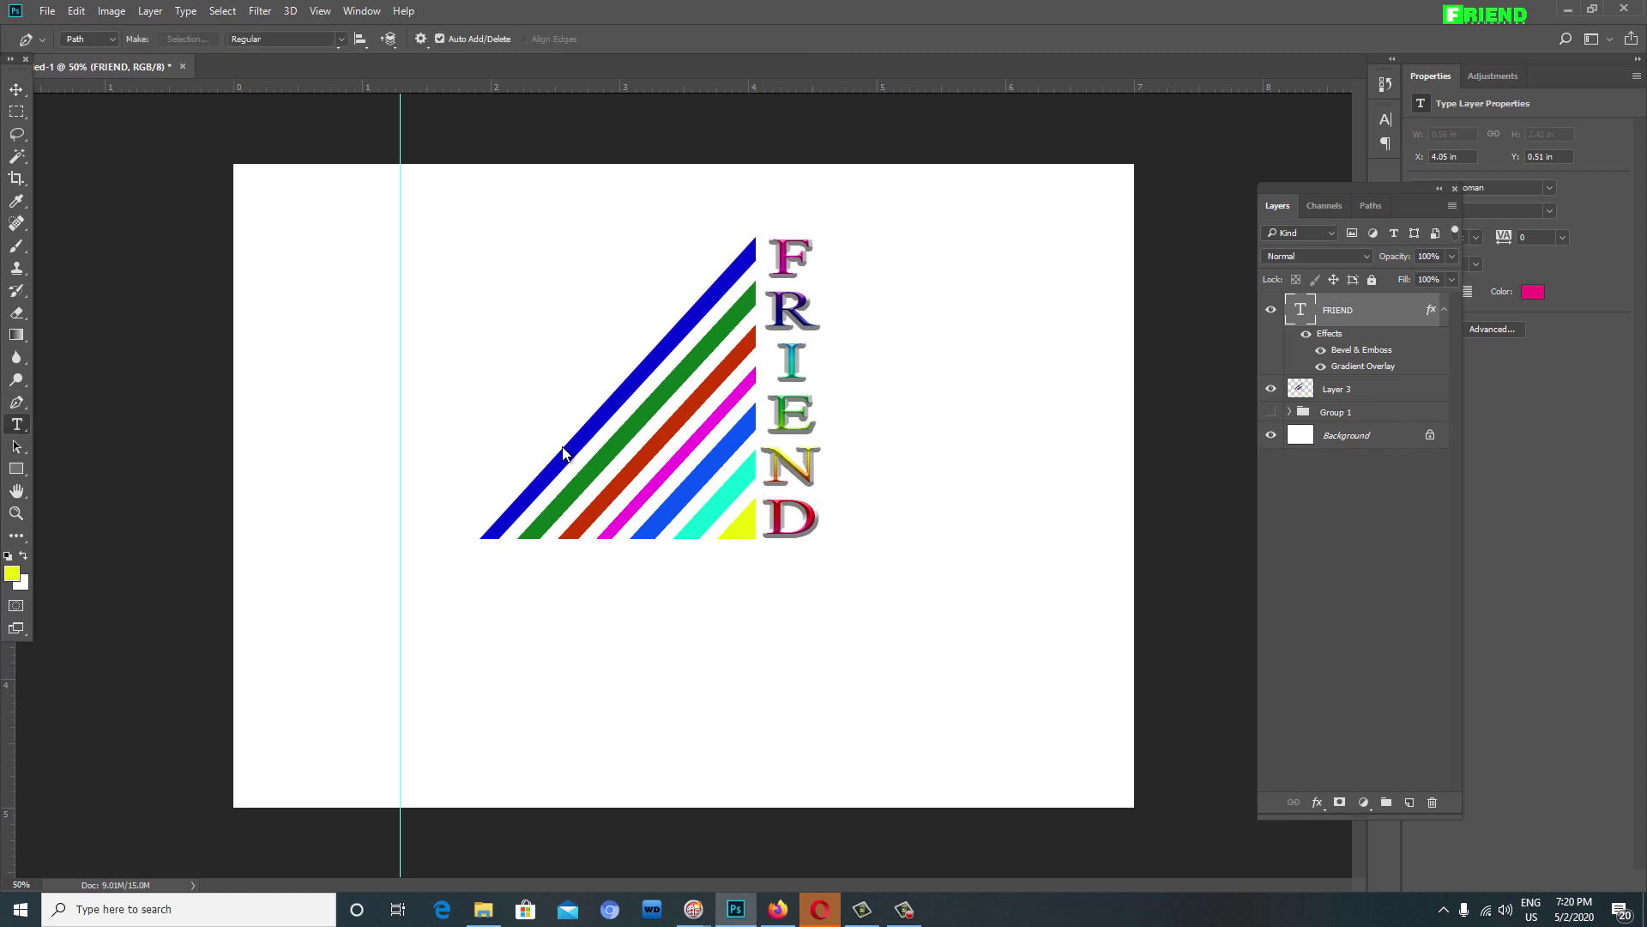
{"action": "key", "text": "t"}
{"action": "left_click", "coordinate": [503, 636]}
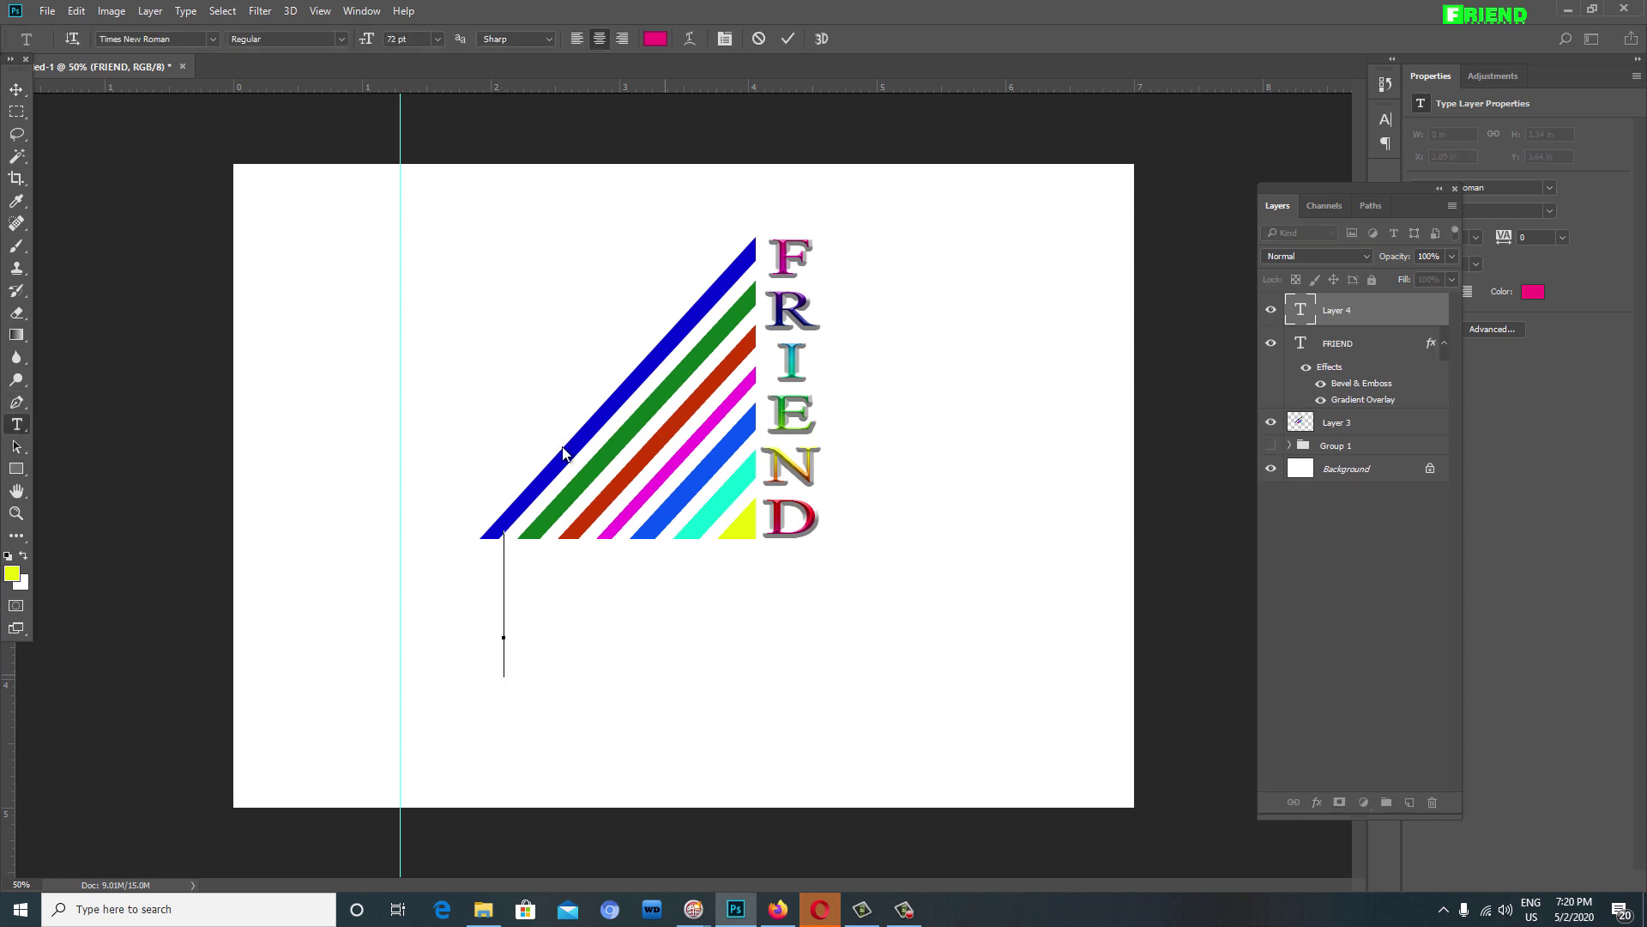
{"action": "type", "text": "t"}
{"action": "key", "text": "BackSpace"}
{"action": "type", "text": "T"}
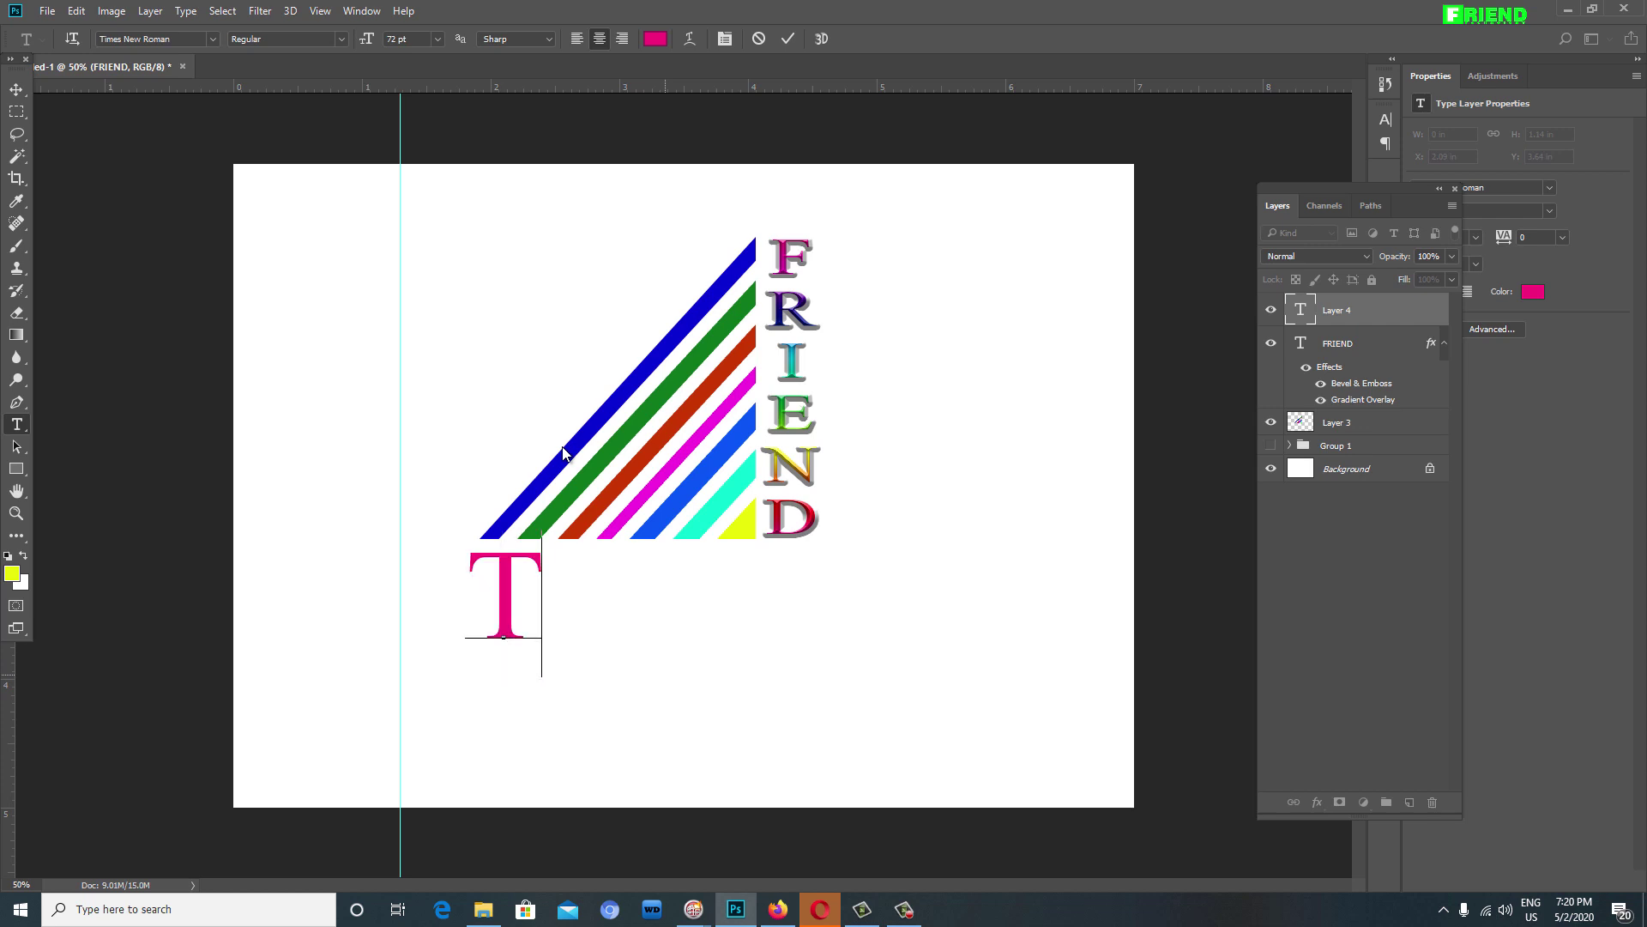
{"action": "type", "text": "RAININ"}
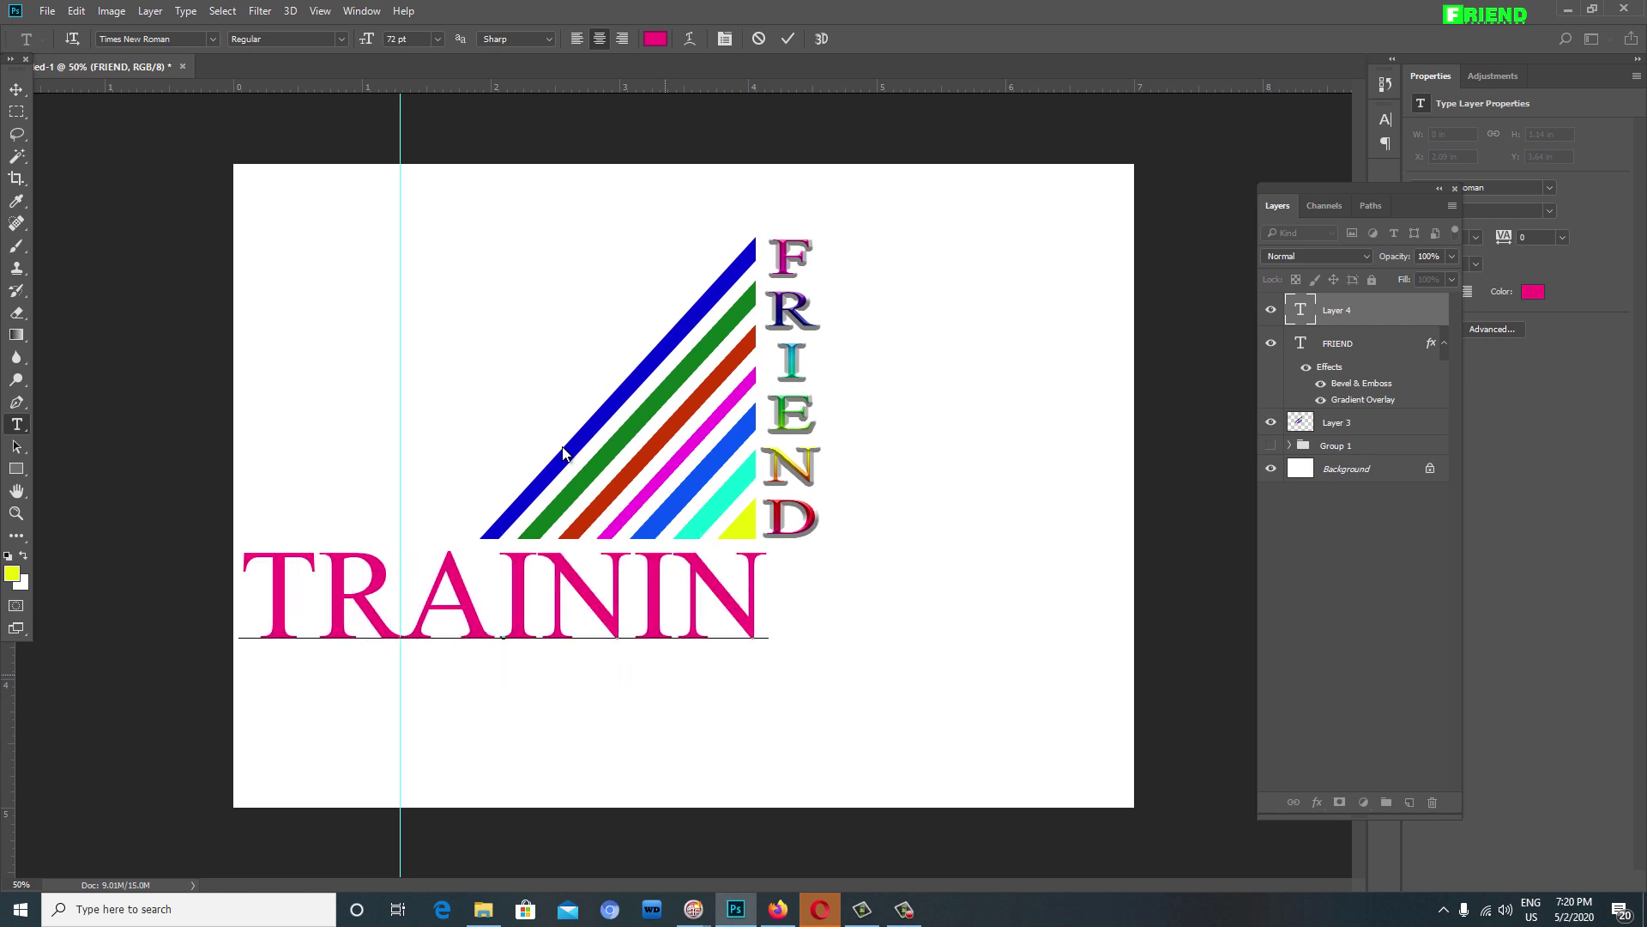
{"action": "type", "text": "G"}
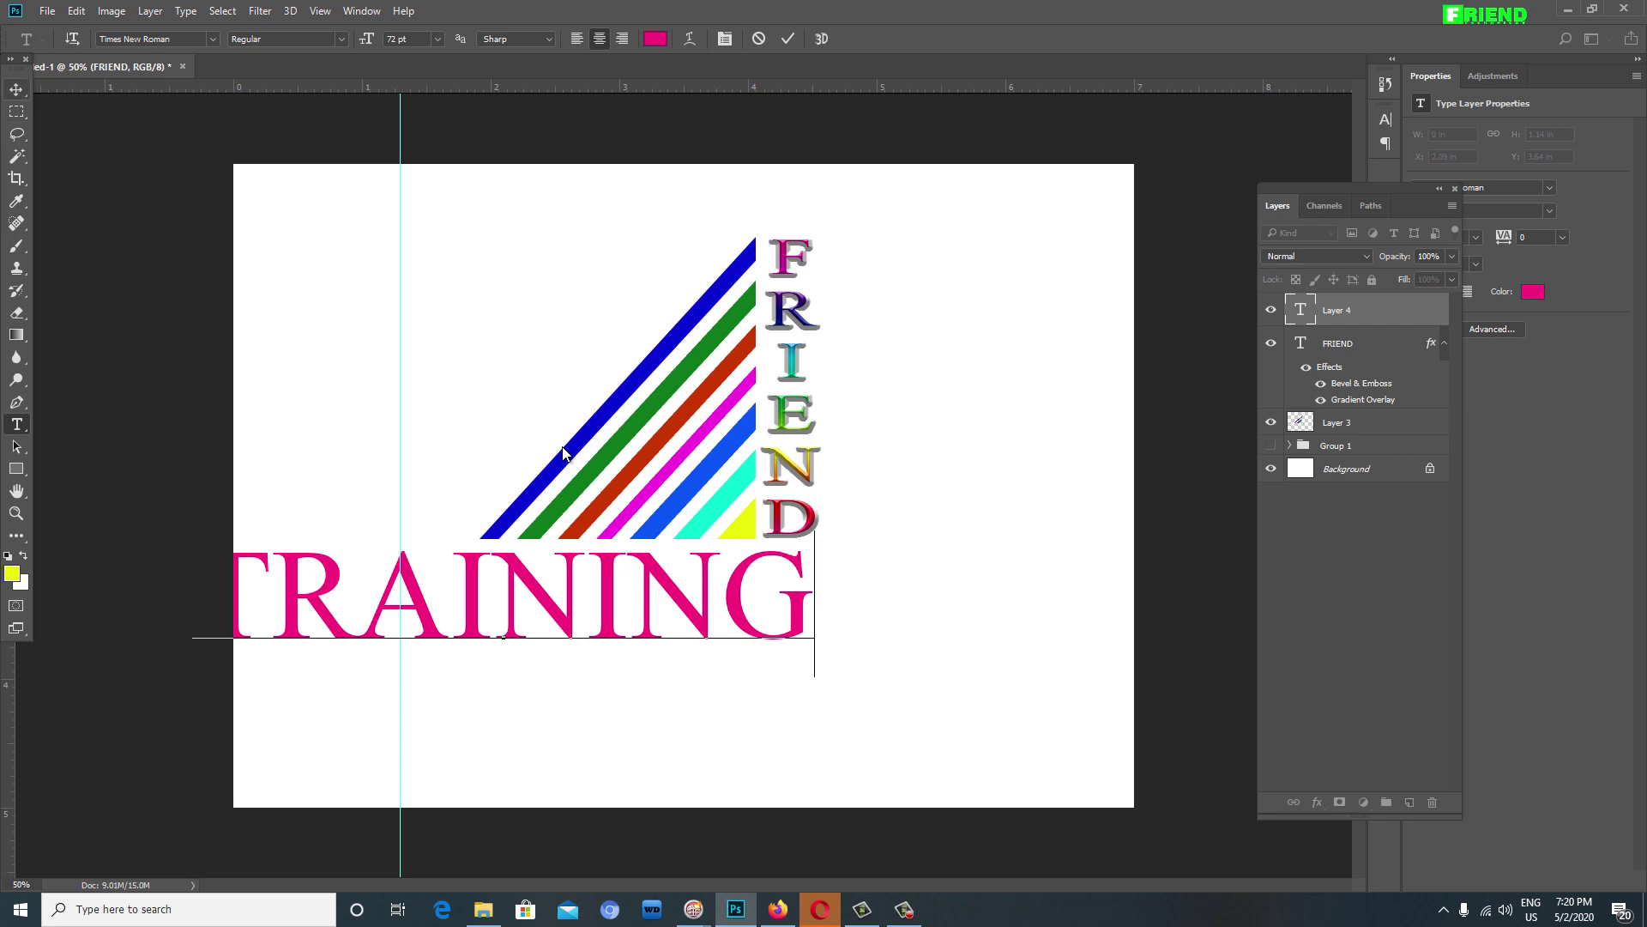
{"action": "key", "text": "ctrl+Return"}
{"action": "key", "text": "v"}
{"action": "key", "text": "shift+Right"}
{"action": "key", "text": "shift+Right"}
{"action": "key", "text": "shift+Right"}
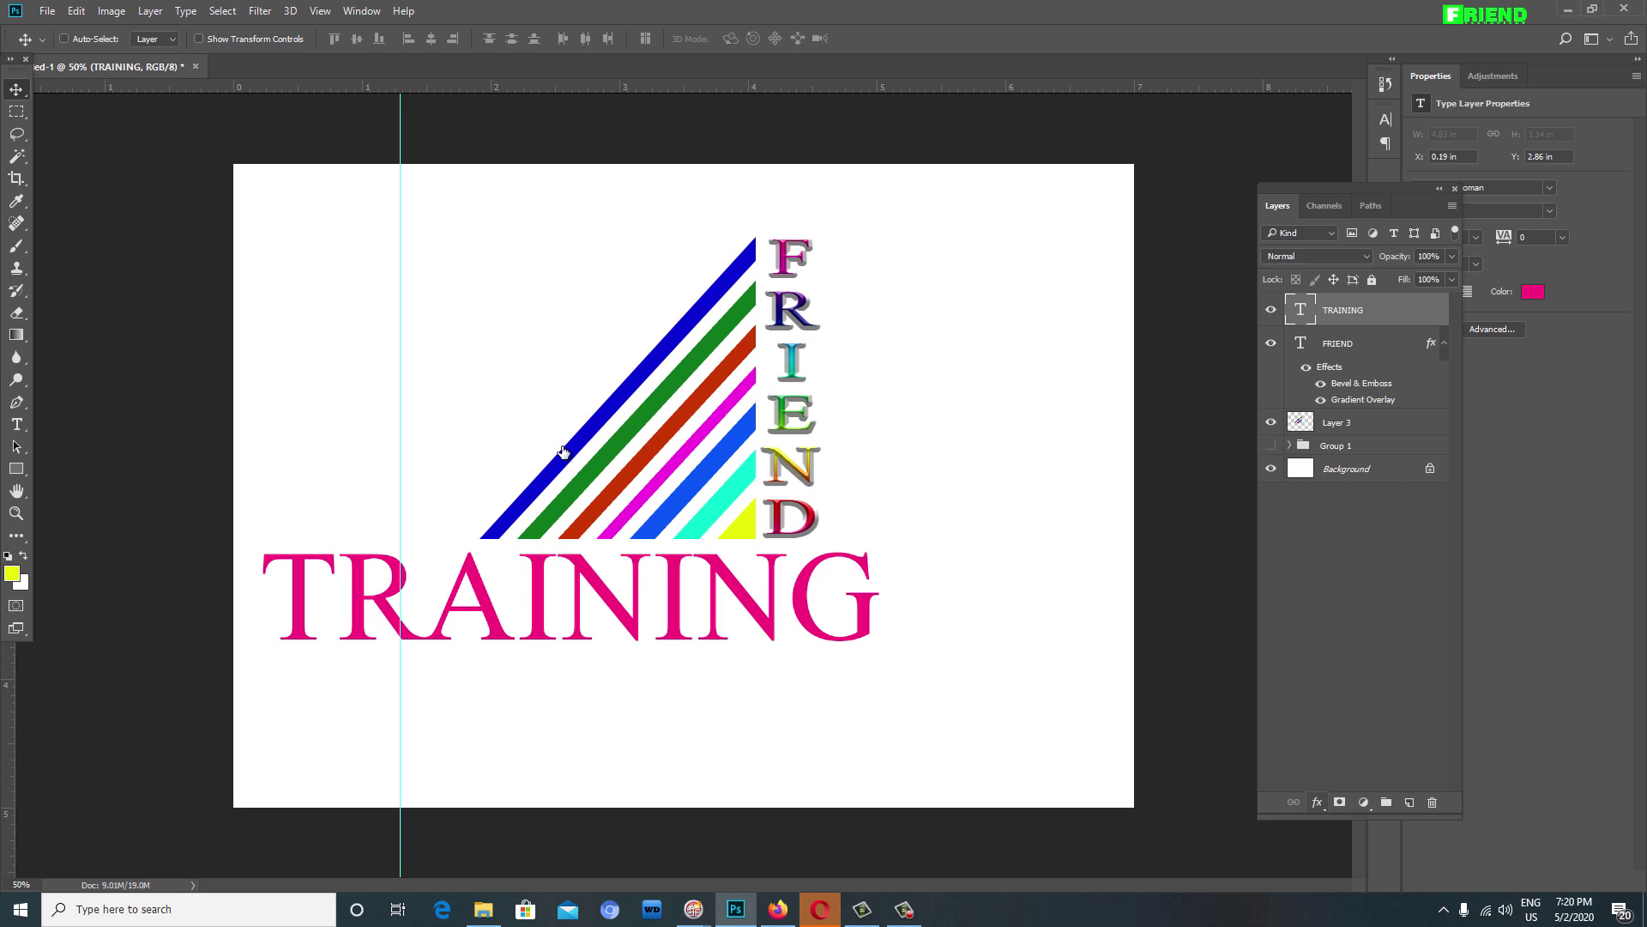
Step: Add a Gradient Overlay to TRAINING using the Blue, Red, Yellow preset
{"action": "left_click", "coordinate": [1317, 801]}
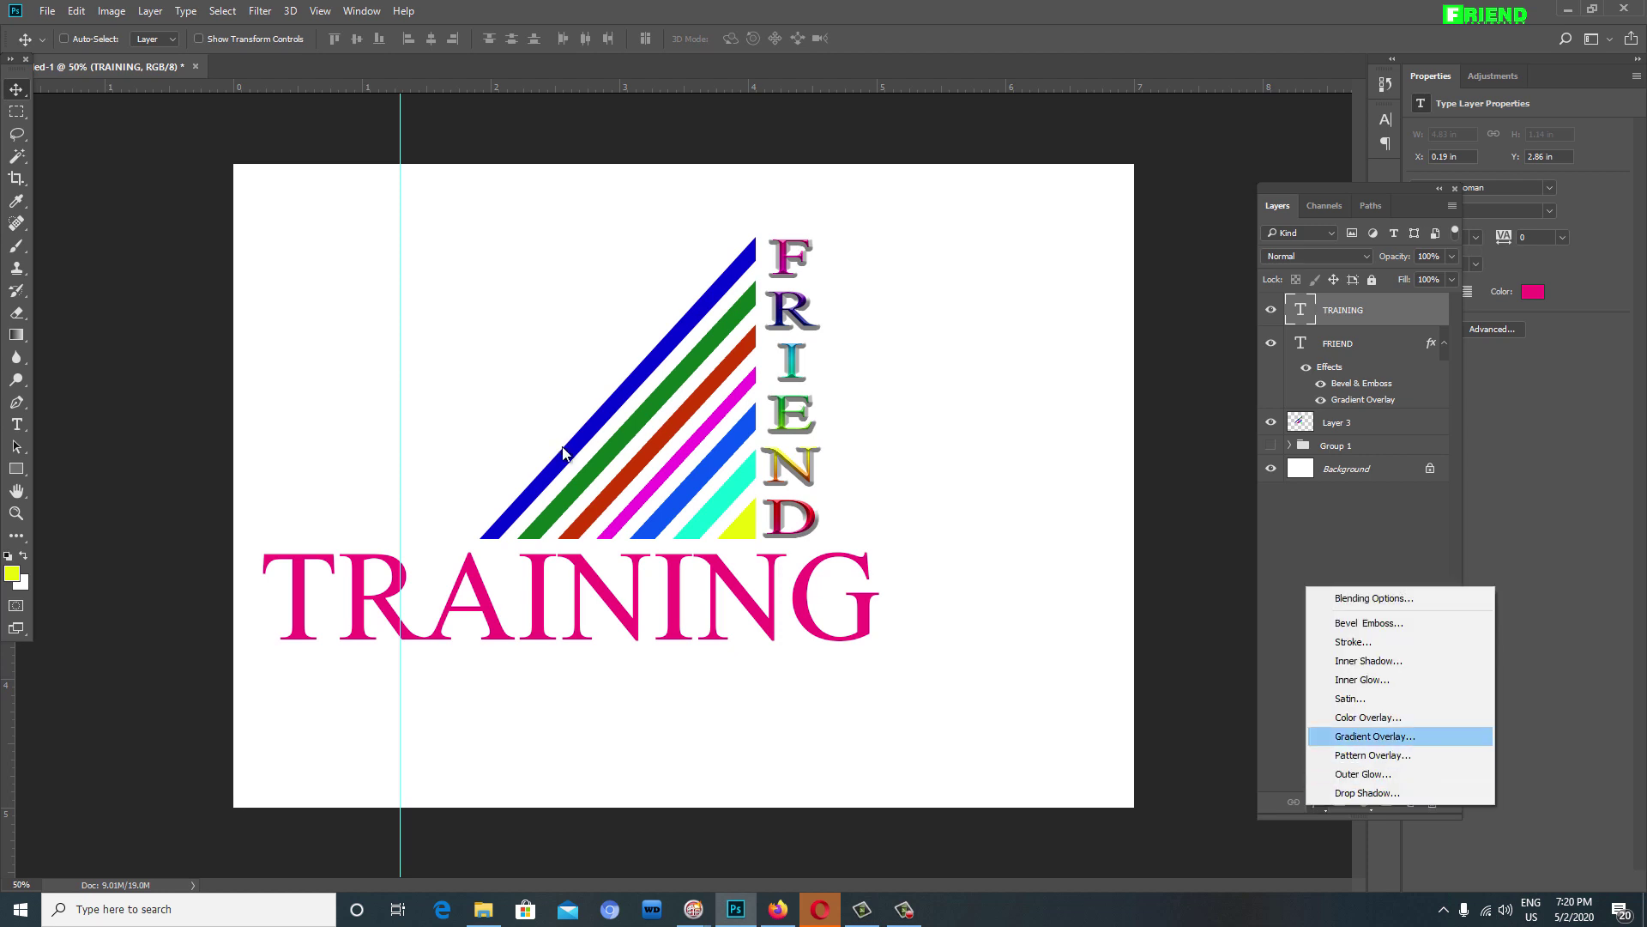
{"action": "left_click", "coordinate": [1373, 736]}
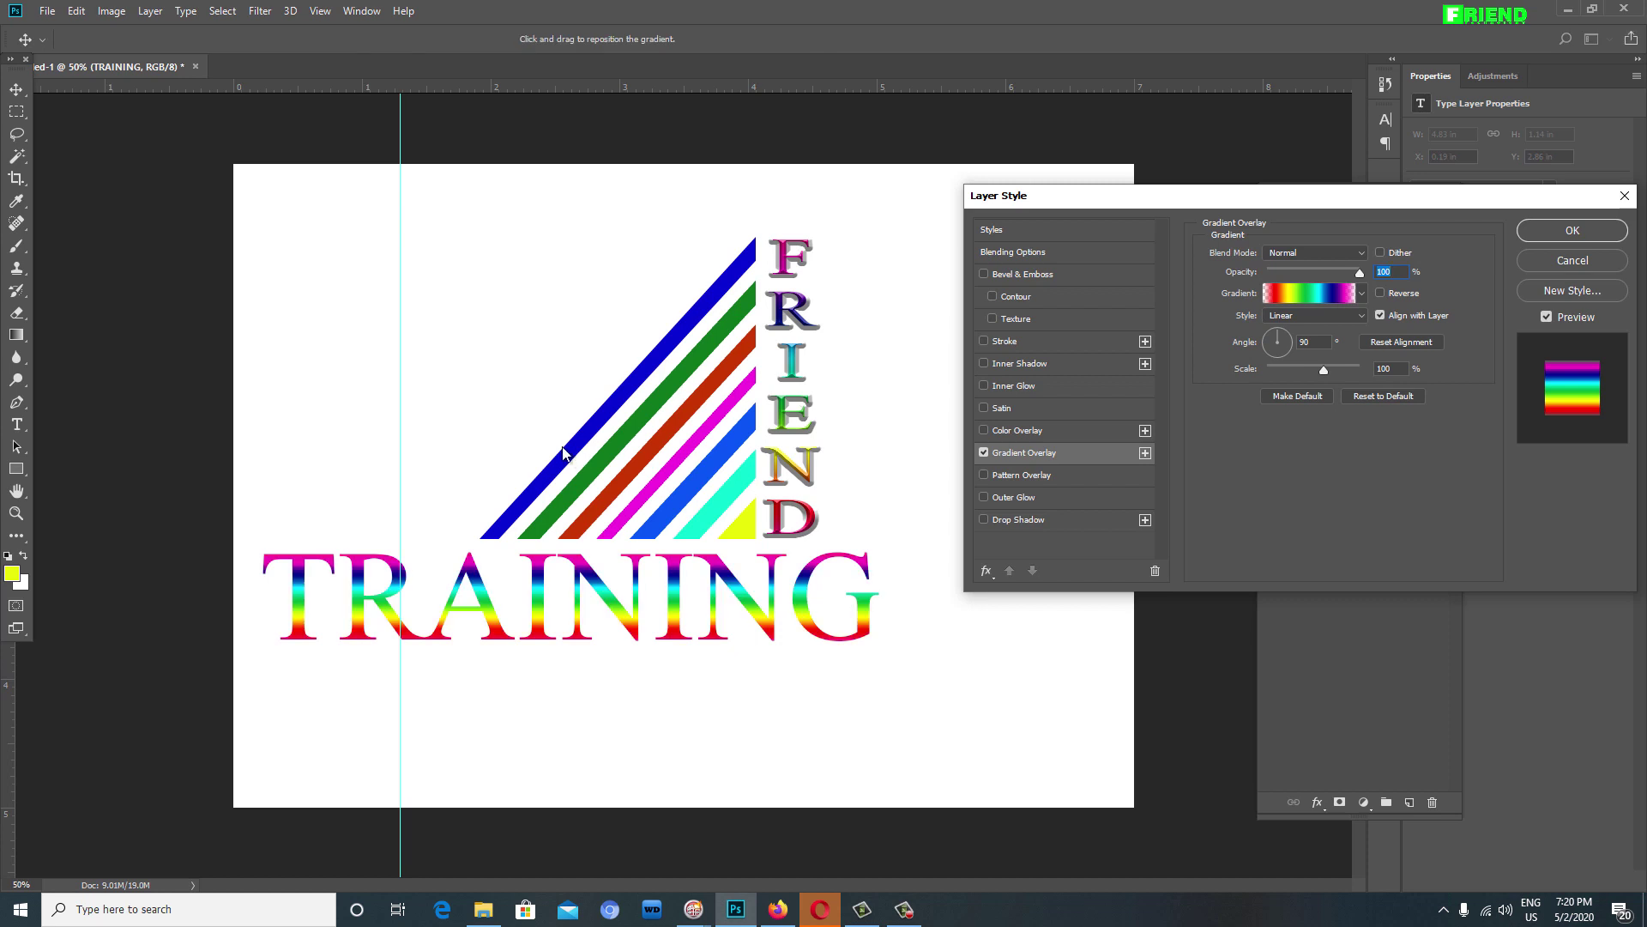
{"action": "left_click", "coordinate": [1308, 292]}
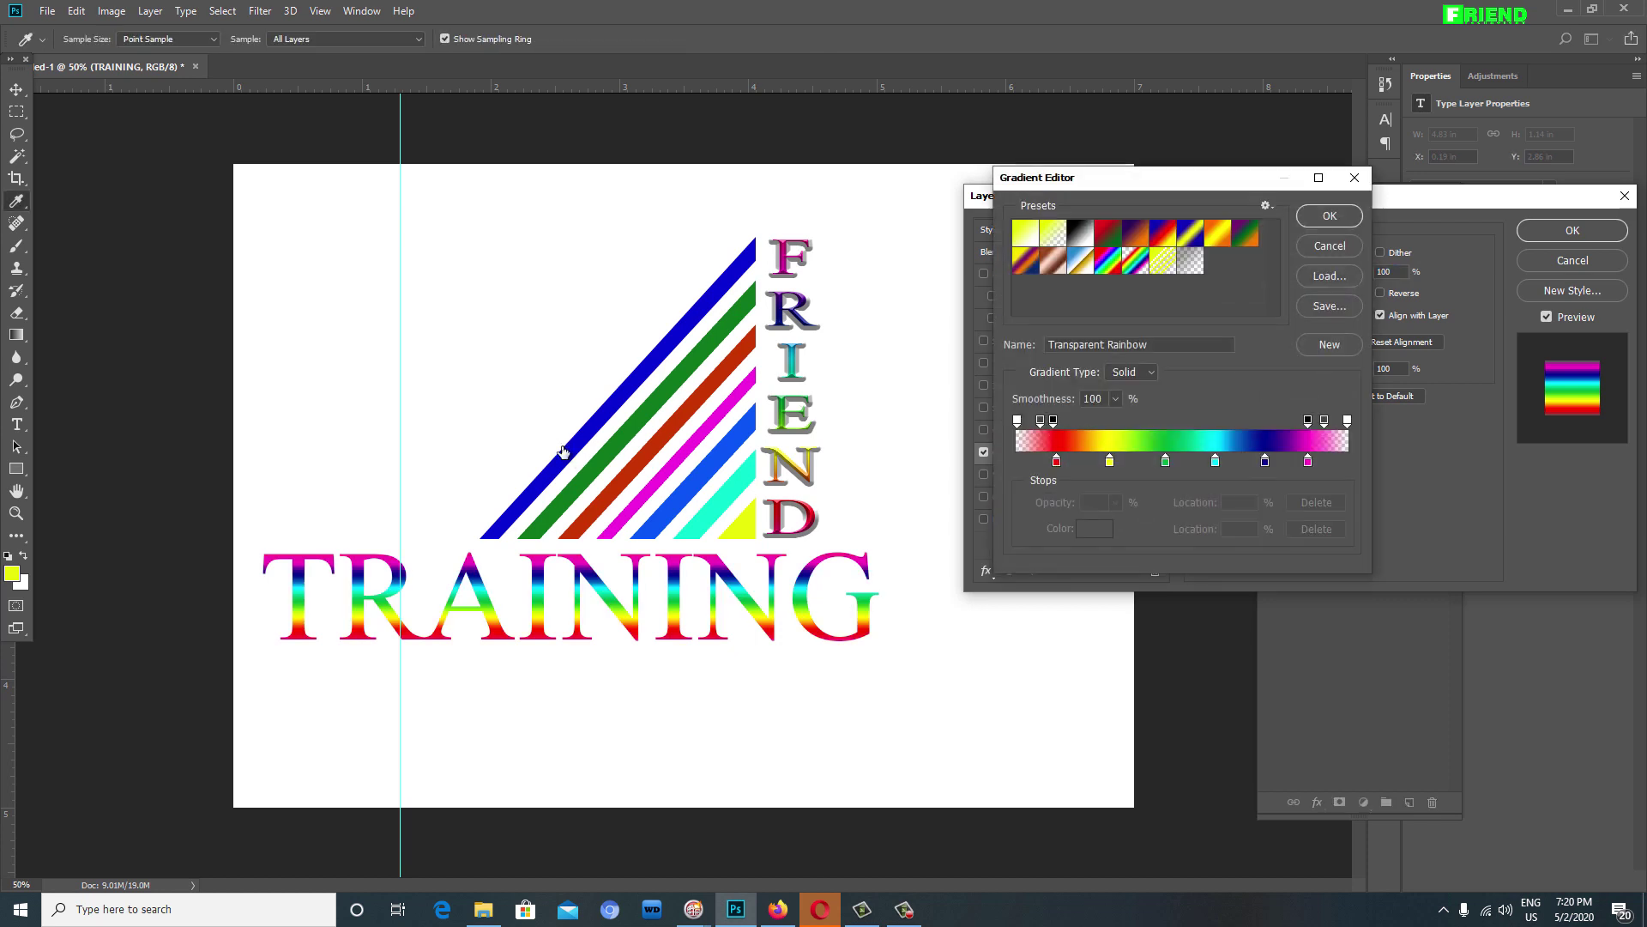
{"action": "left_click", "coordinate": [1217, 232]}
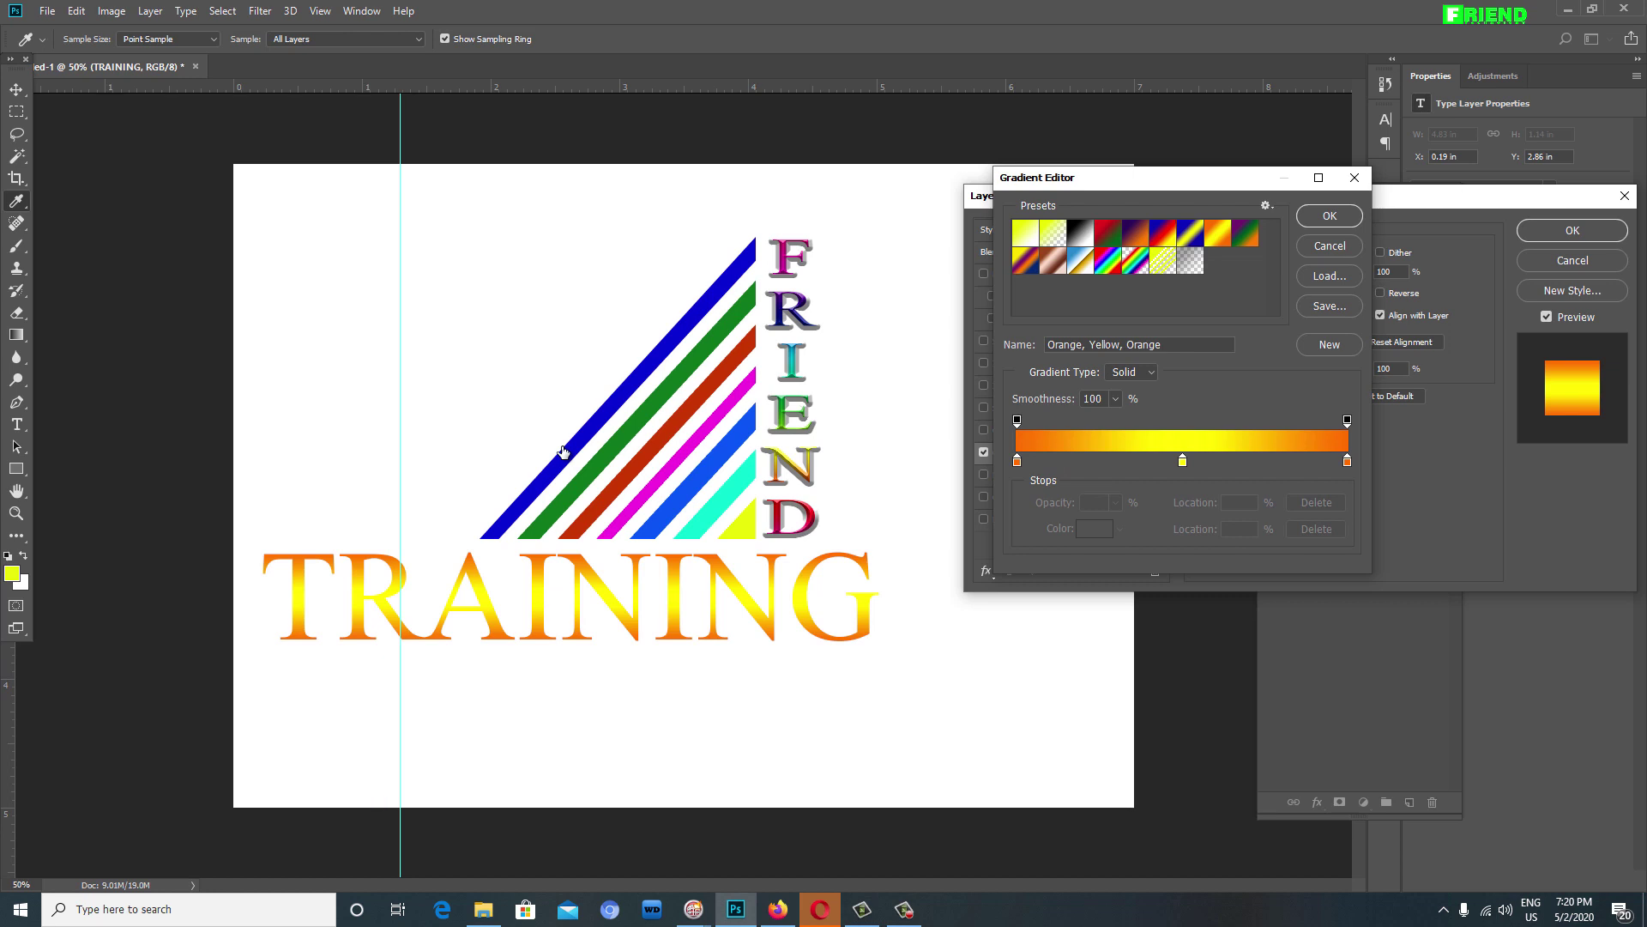
{"action": "key", "text": "Left"}
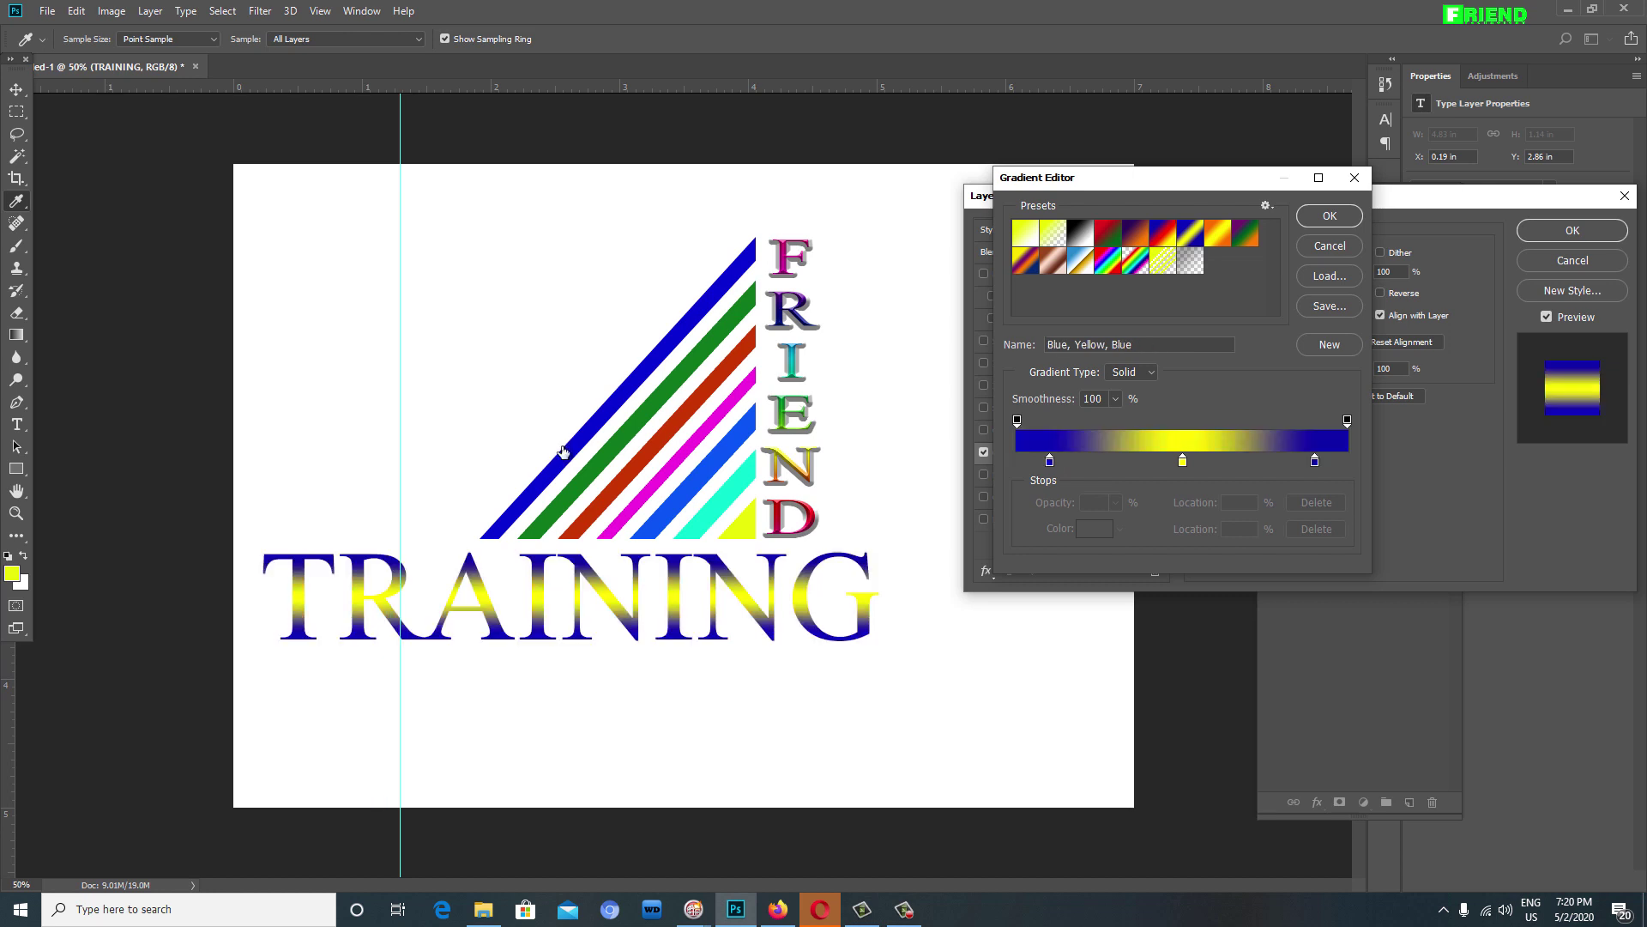
{"action": "key", "text": "Left"}
{"action": "key", "text": "Right"}
{"action": "key", "text": "Left"}
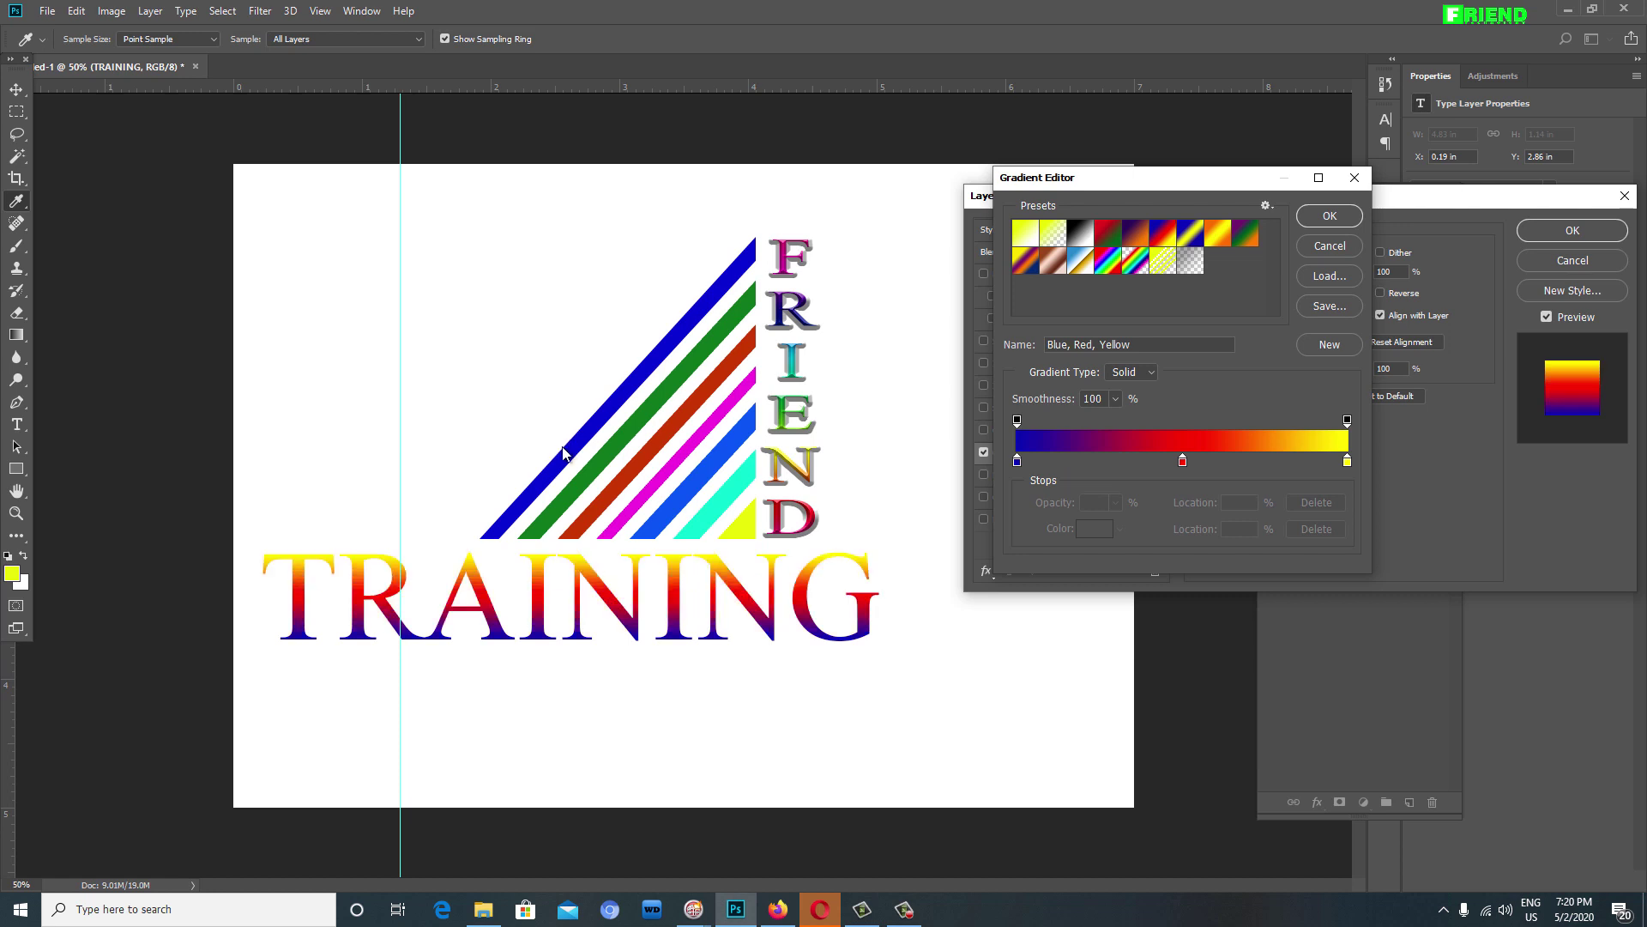
Step: Recolour the gradient's left stop to green #3efb12
{"action": "key", "text": "Tab"}
{"action": "key", "text": "Return"}
{"action": "left_click", "coordinate": [562, 446]}
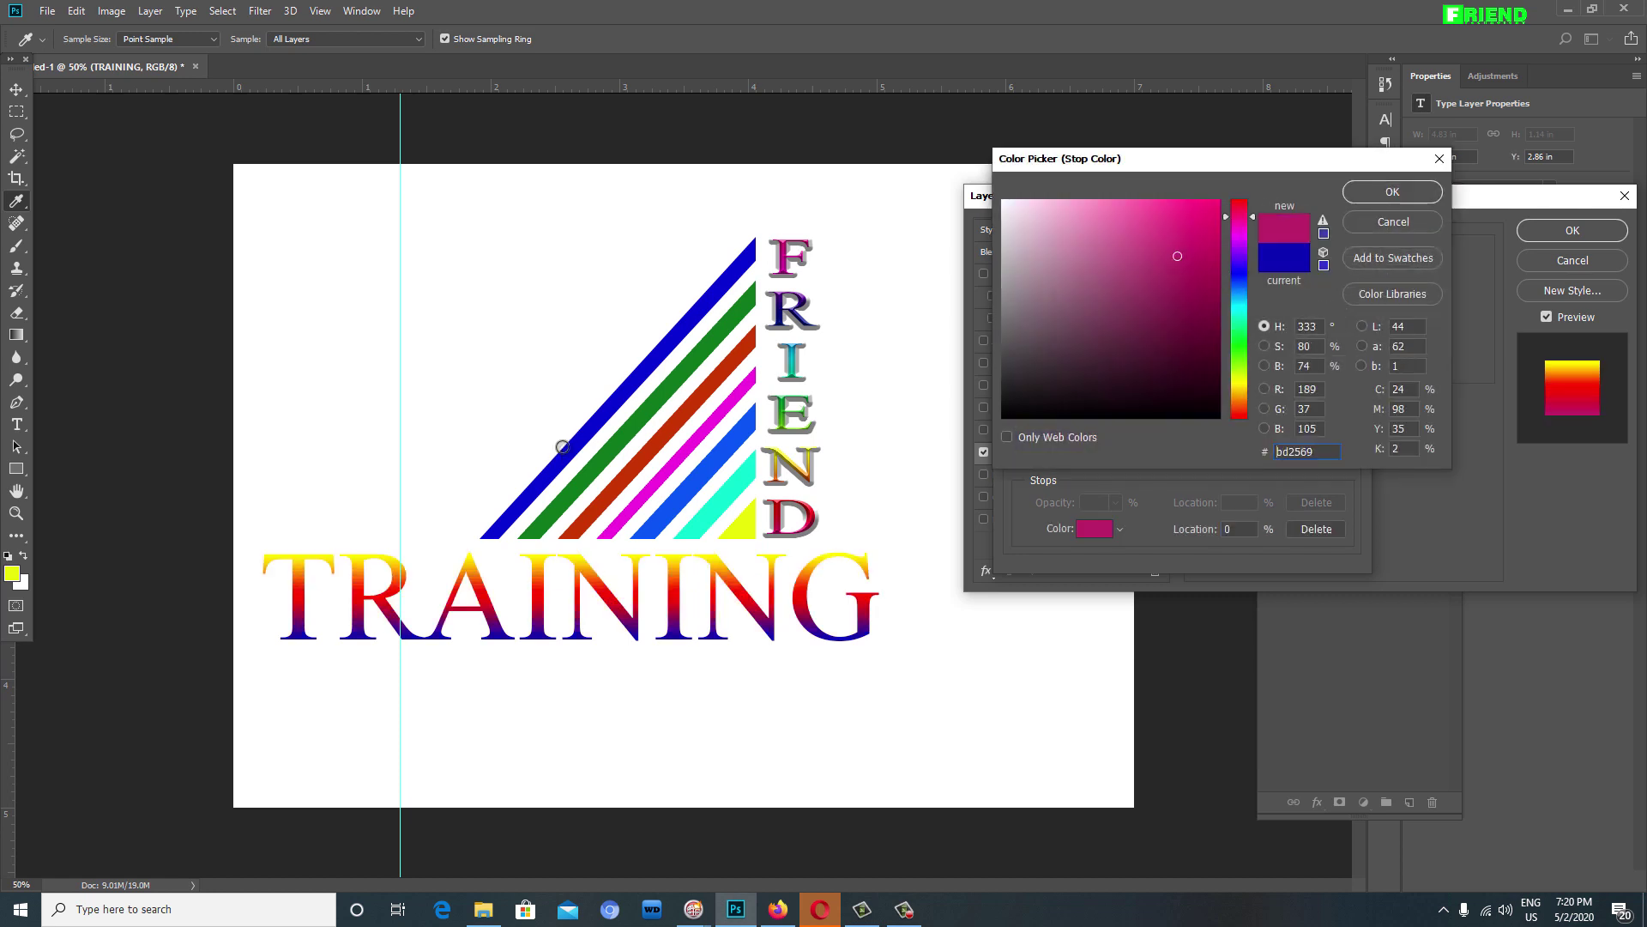
{"action": "left_click", "coordinate": [562, 446]}
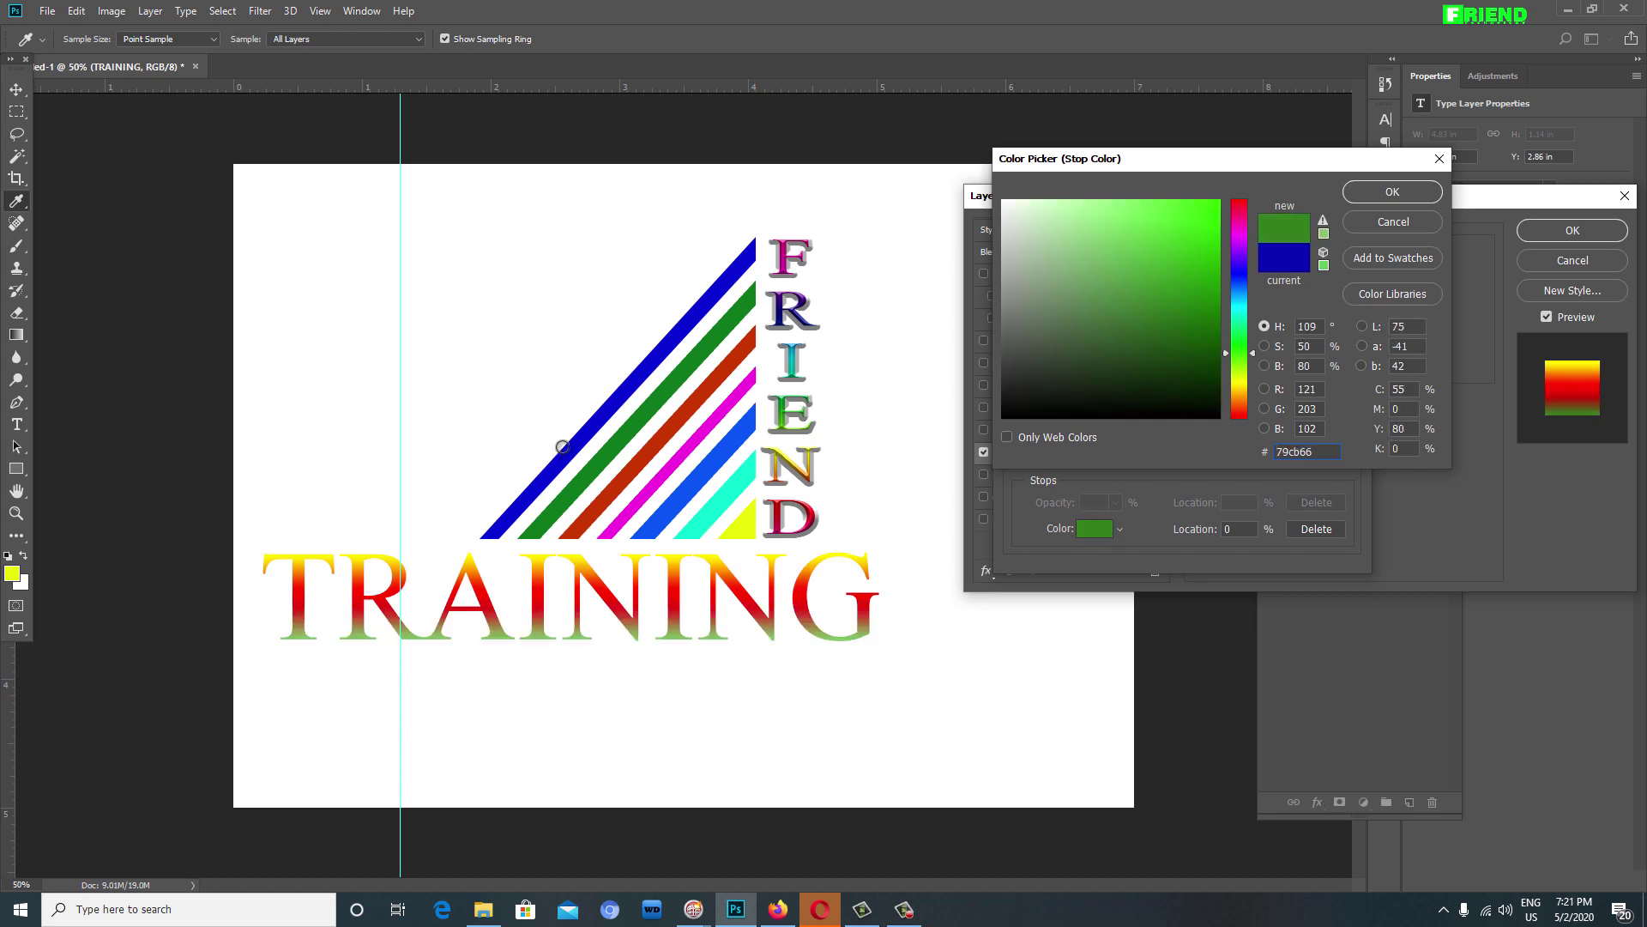
{"action": "type", "text": "3efb12"}
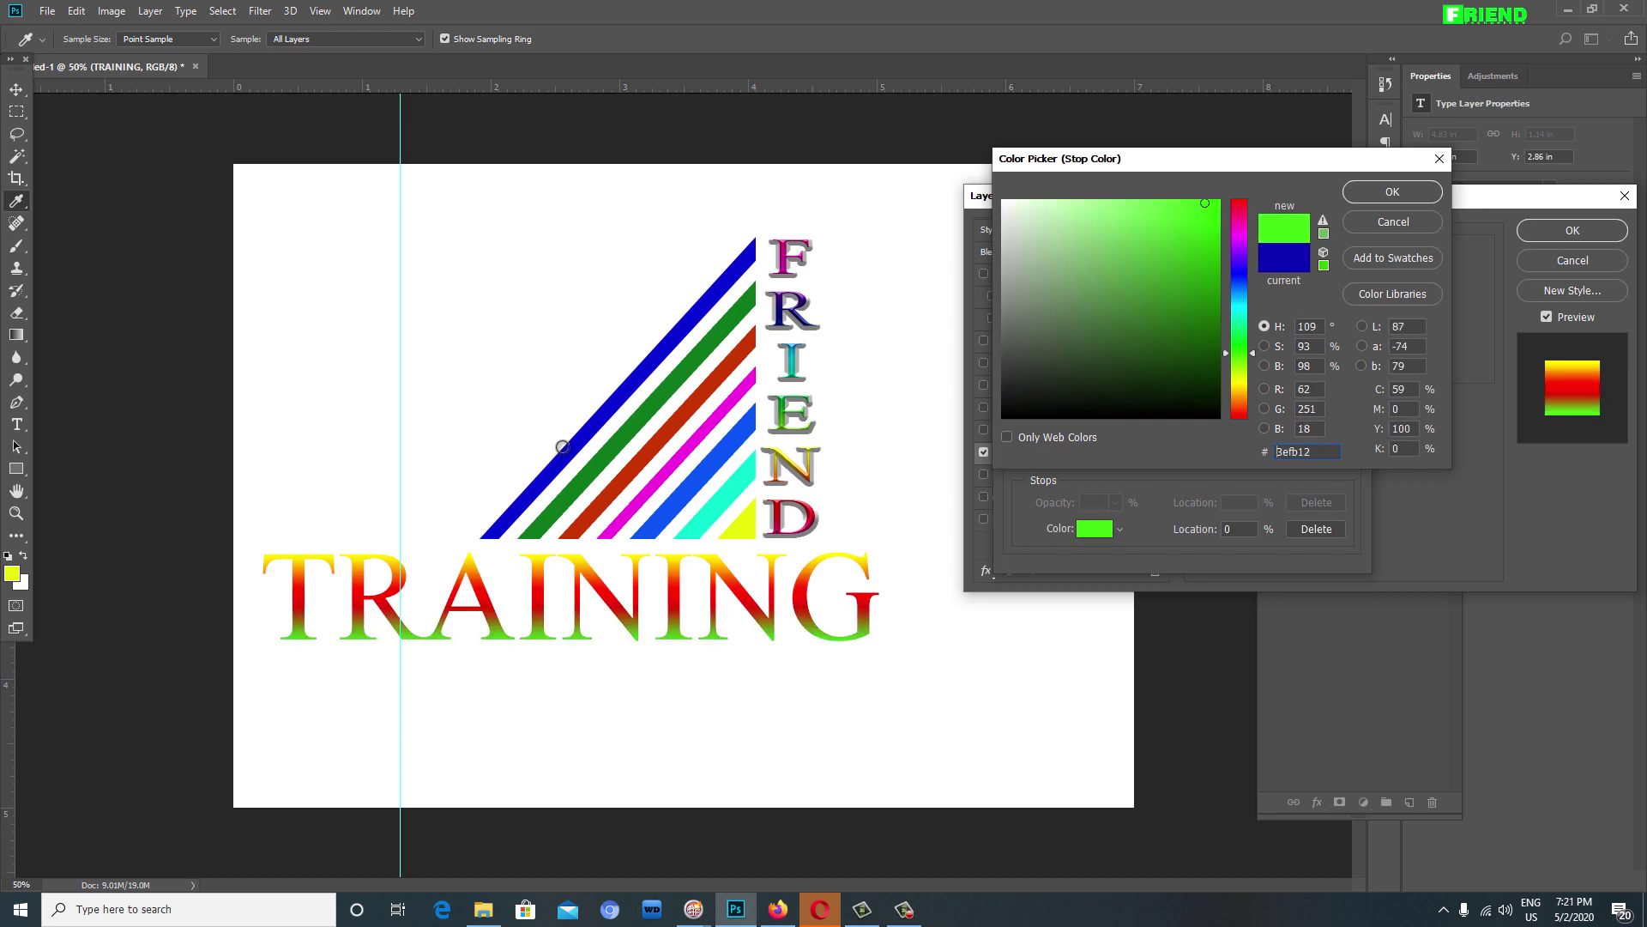
{"action": "key", "text": "Return"}
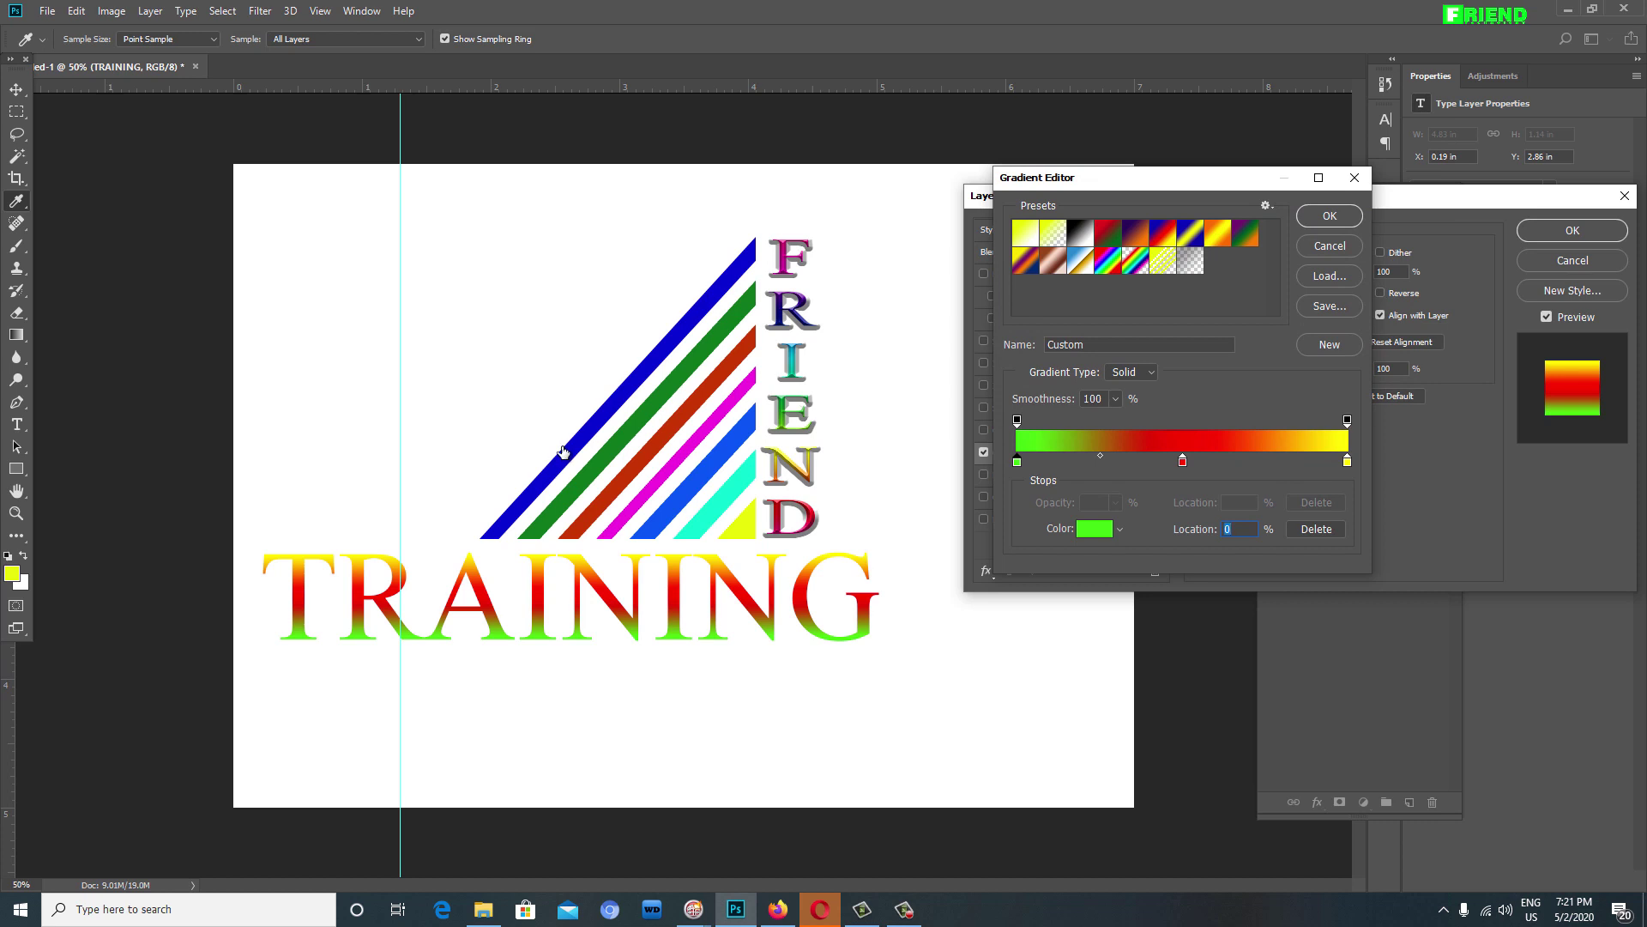
Step: Add a blue #3312fb stop at 72% and a cyan #12ddfb stop at 25%, then accept
{"action": "left_click", "coordinate": [1256, 463]}
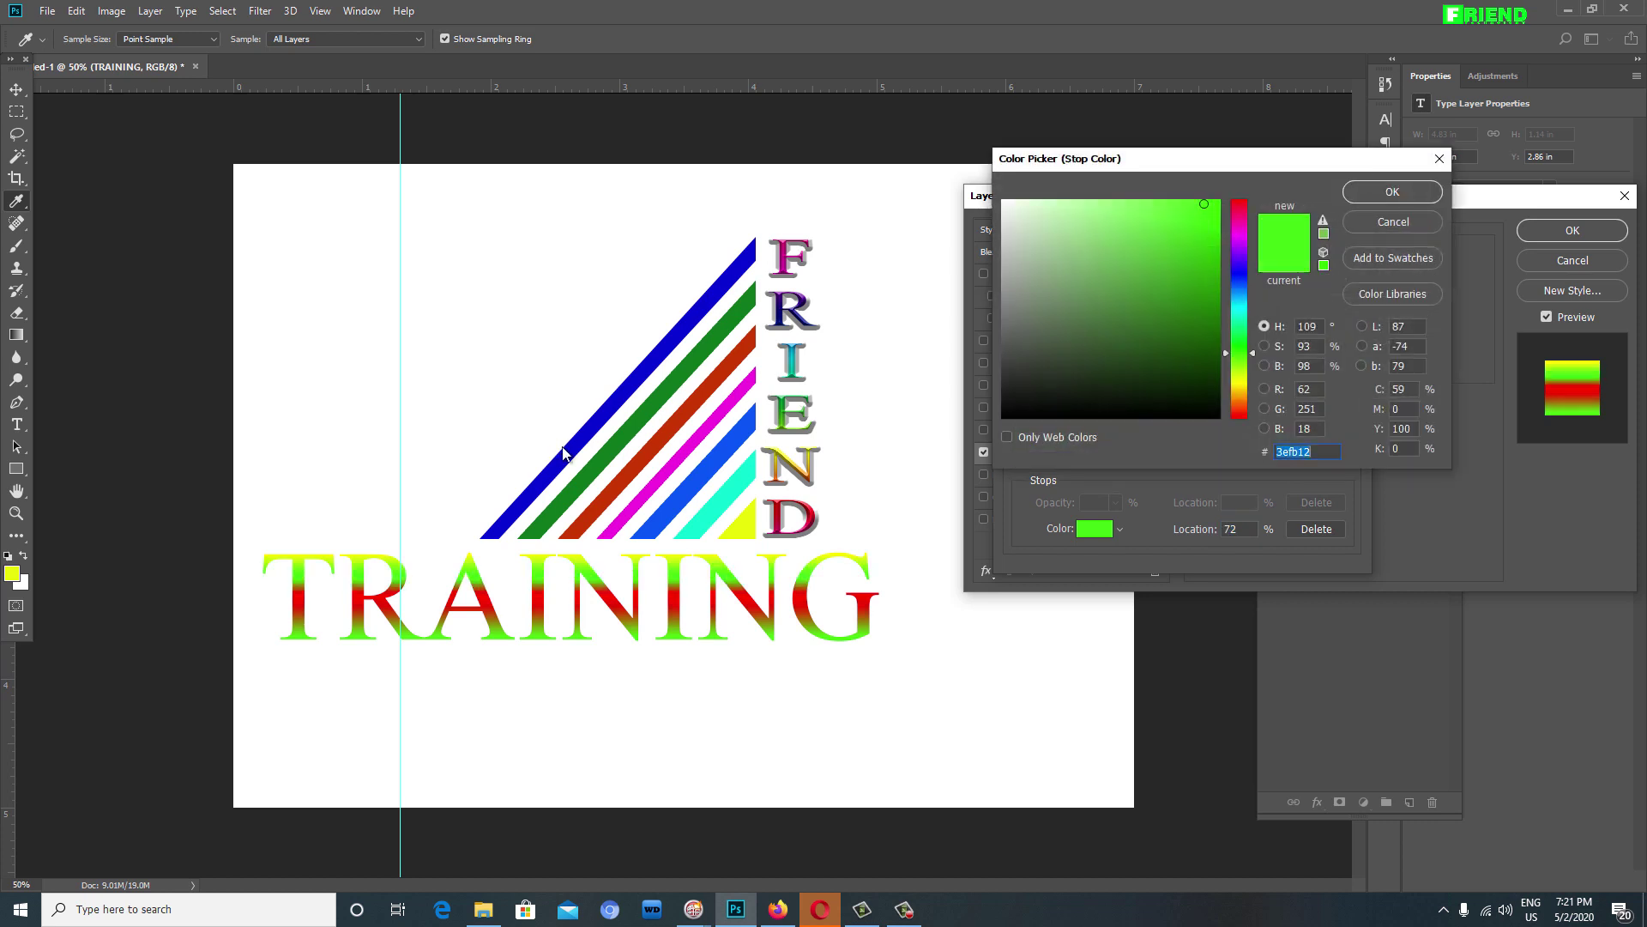
{"action": "type", "text": "3312fb"}
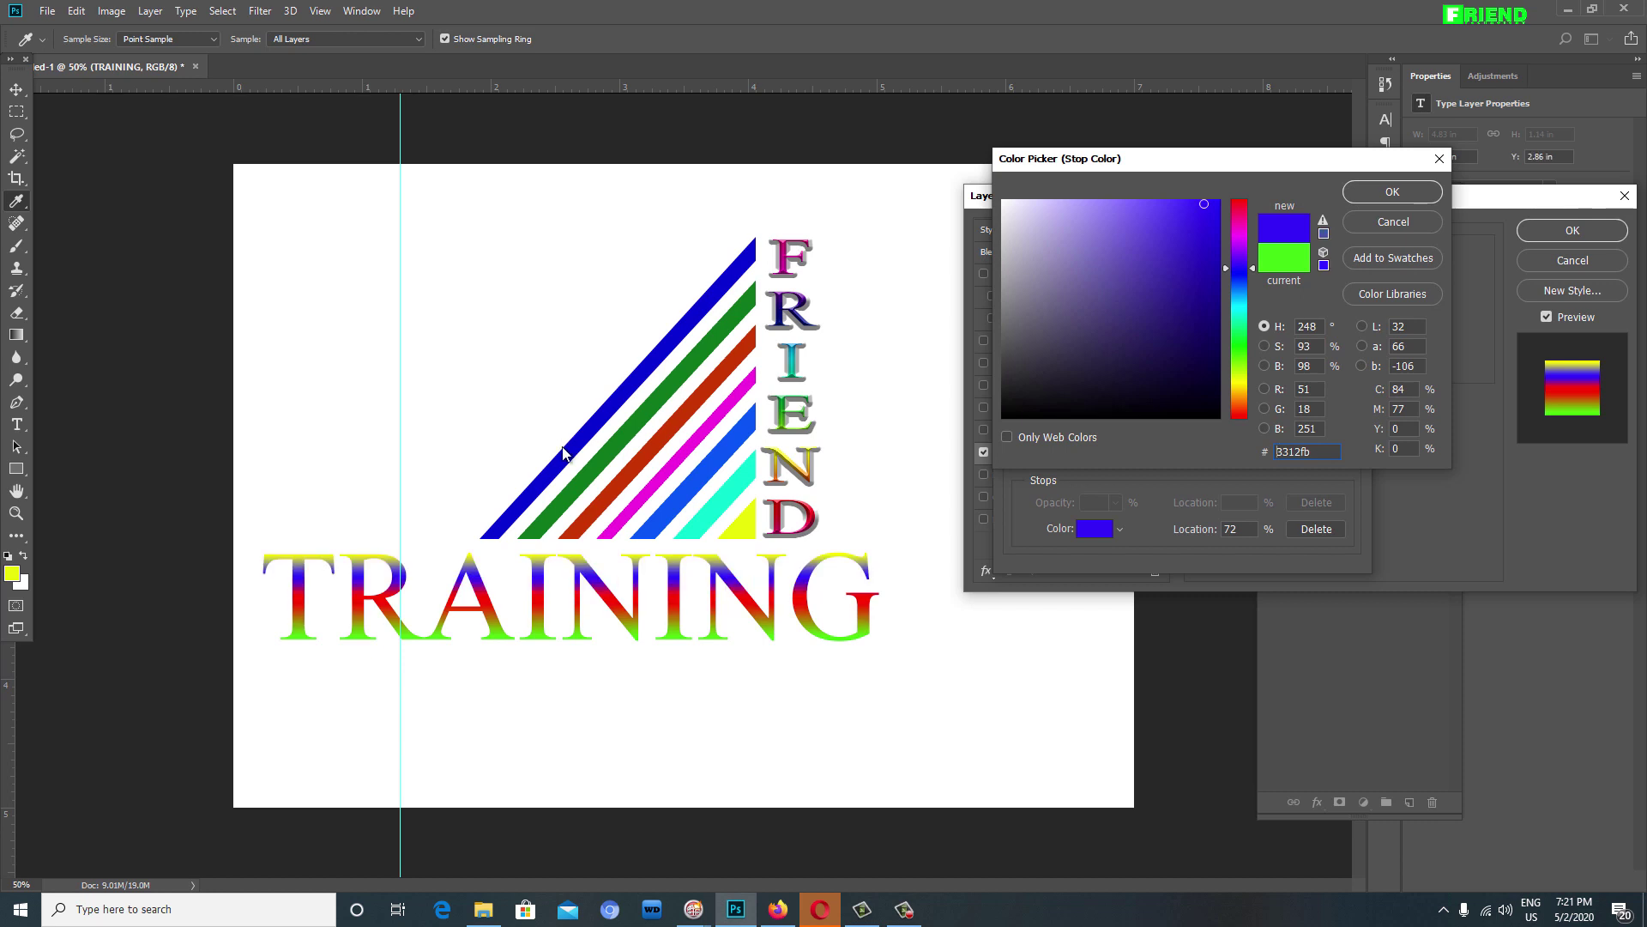
{"action": "key", "text": "Return"}
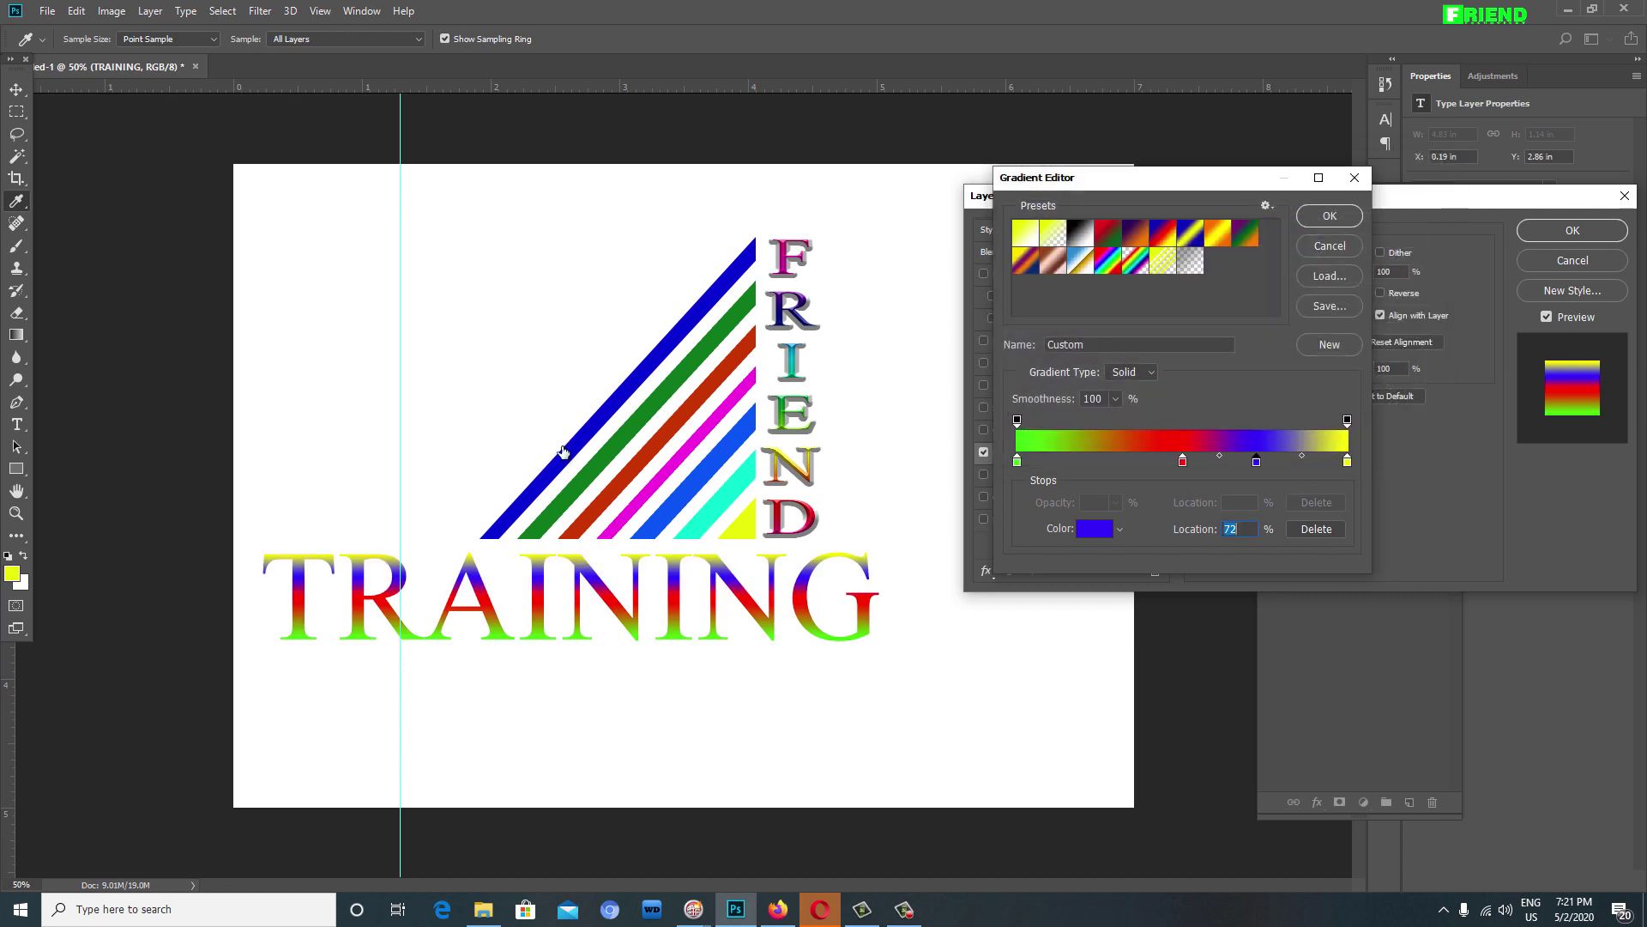
{"action": "left_click", "coordinate": [1100, 461]}
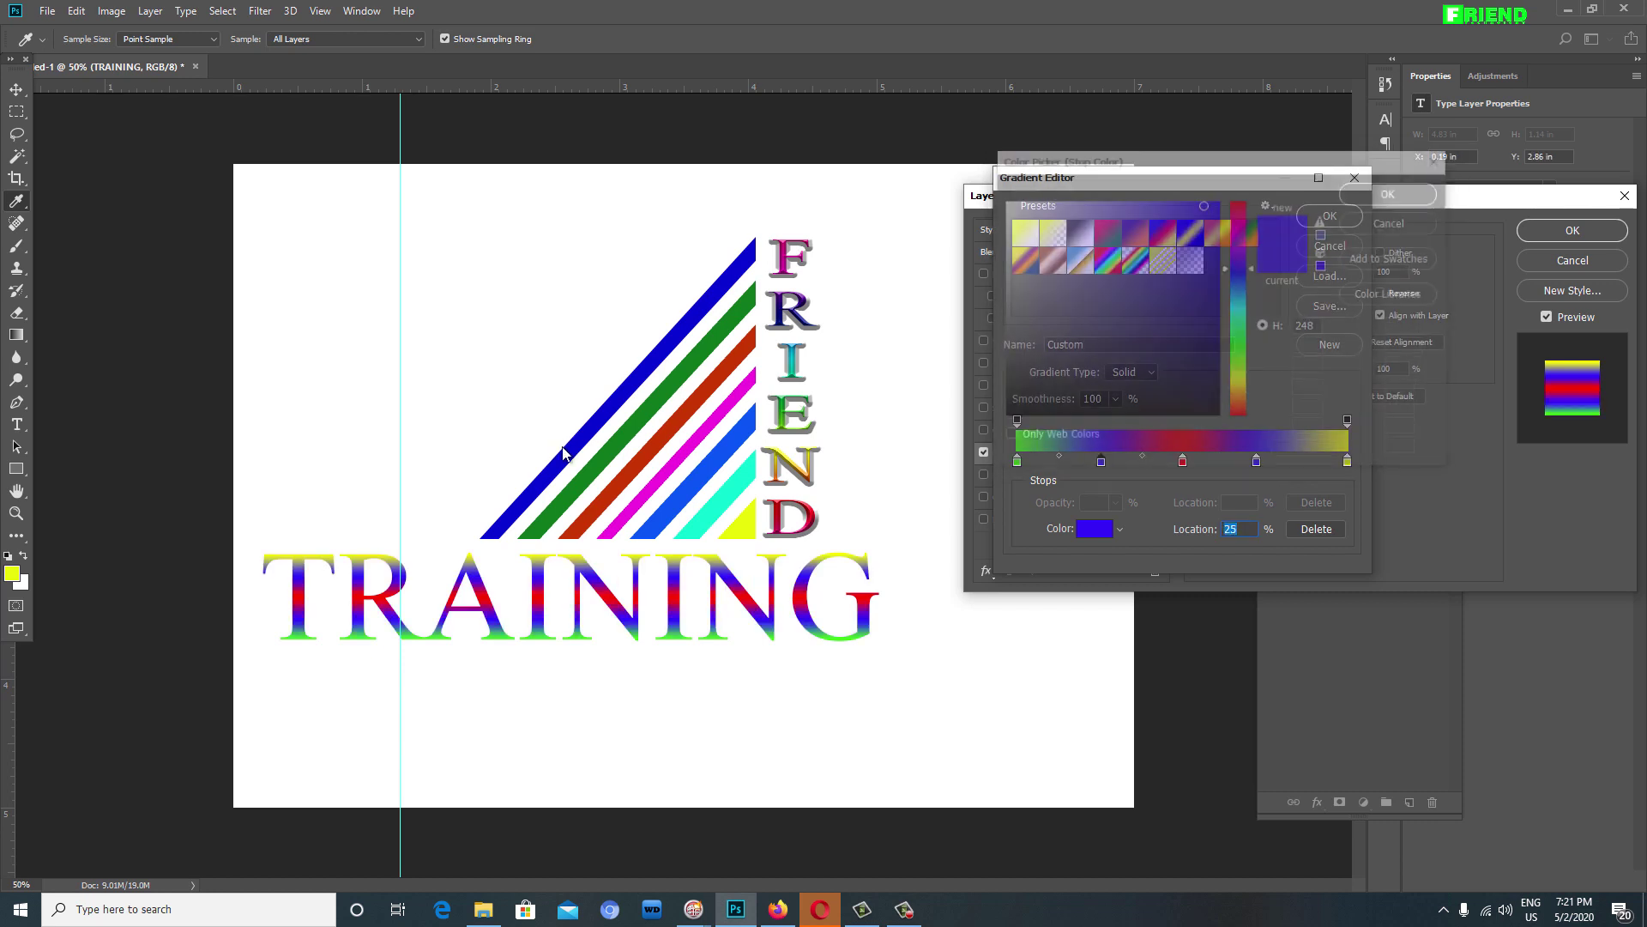
{"action": "left_click", "coordinate": [1095, 529]}
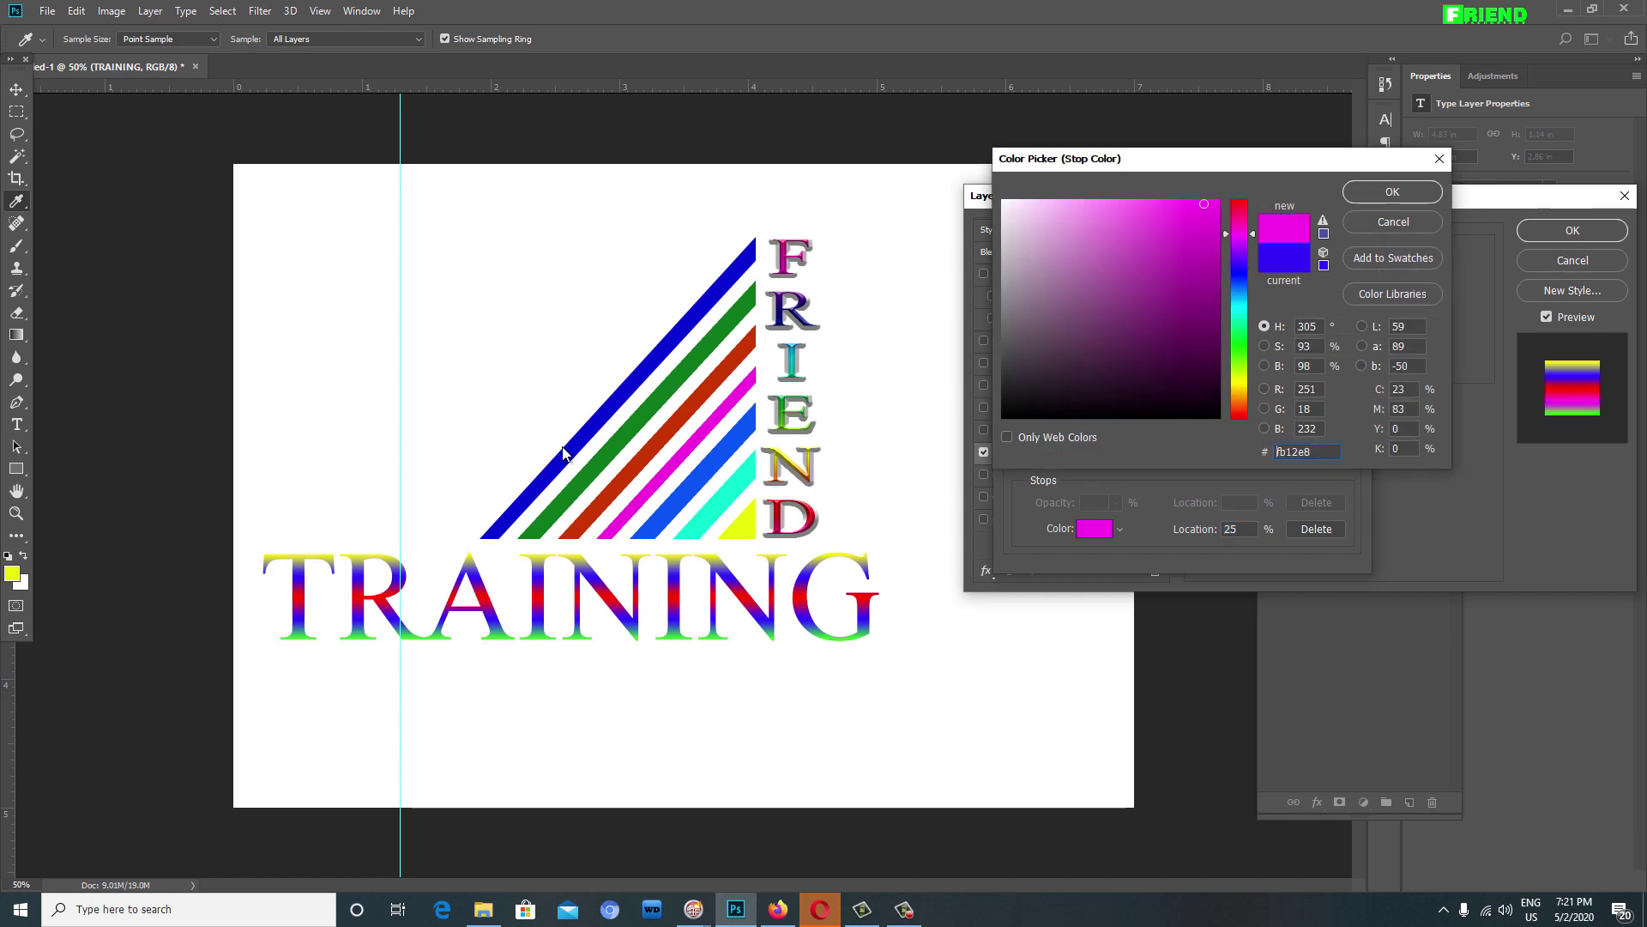
{"action": "type", "text": "12ddfb"}
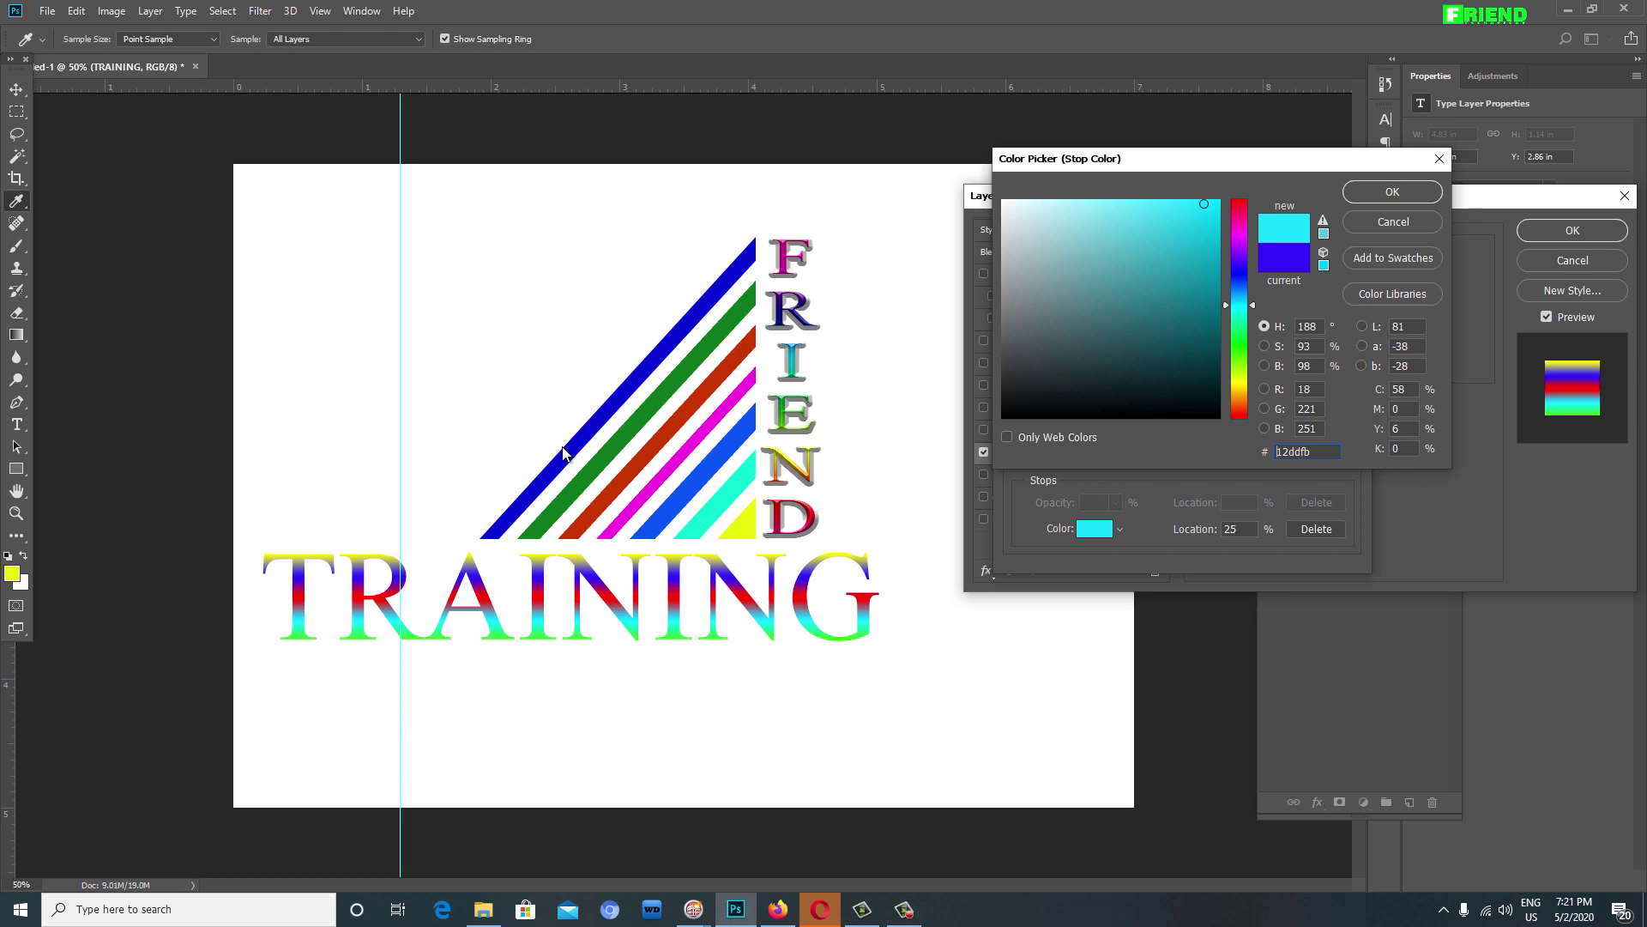
{"action": "key", "text": "Return"}
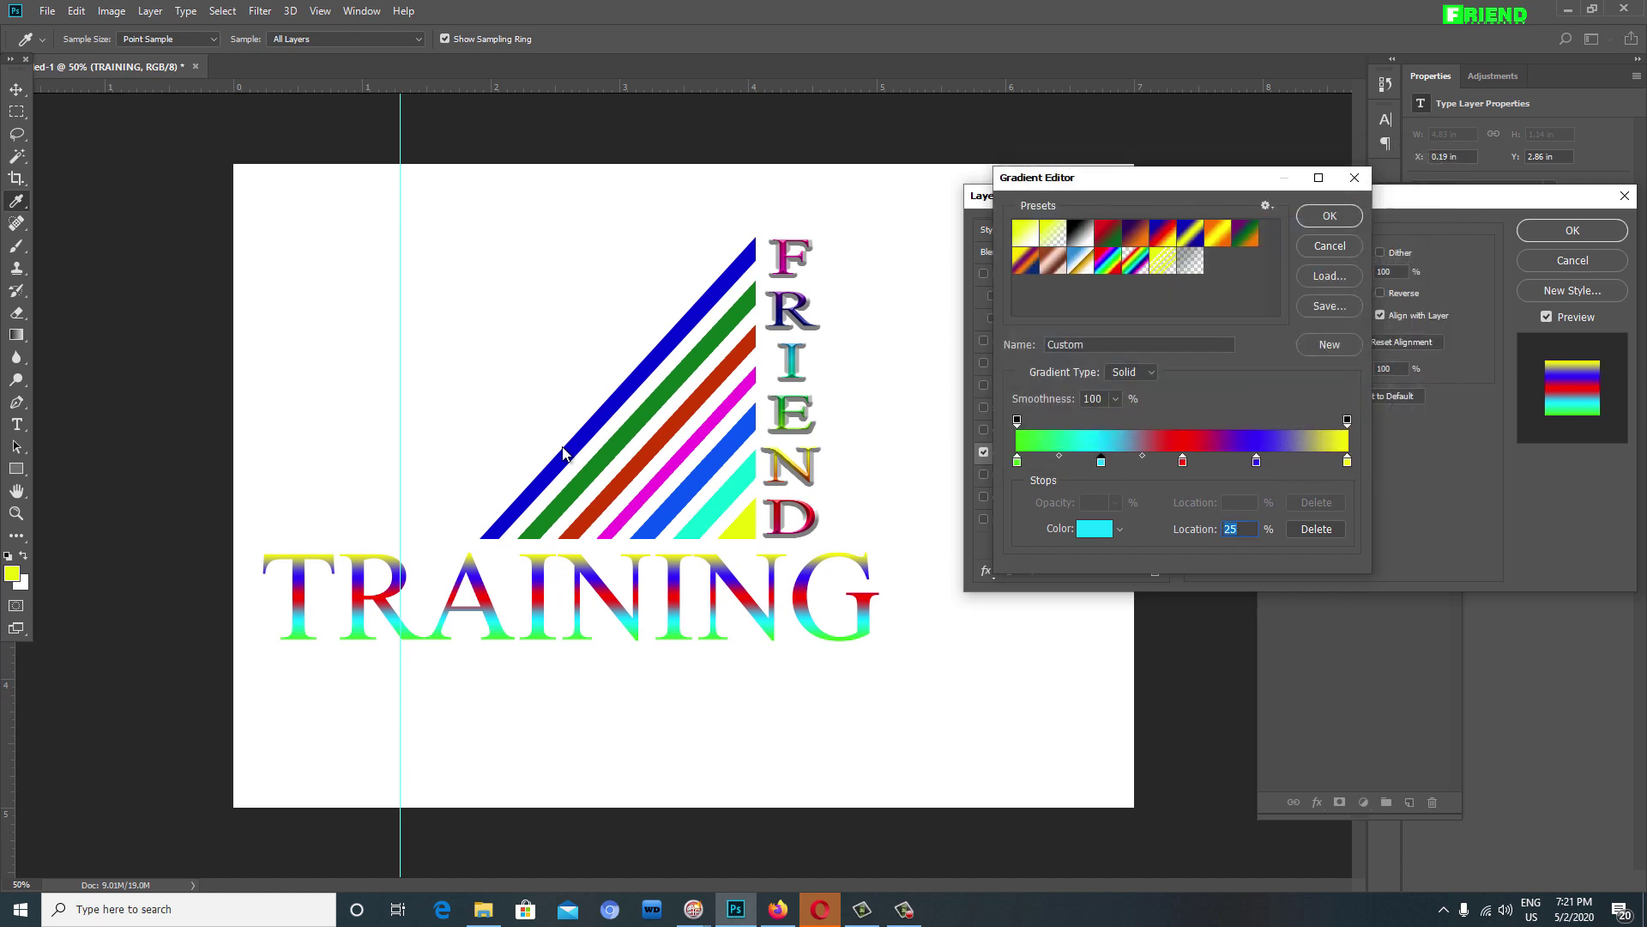
{"action": "key", "text": "Return"}
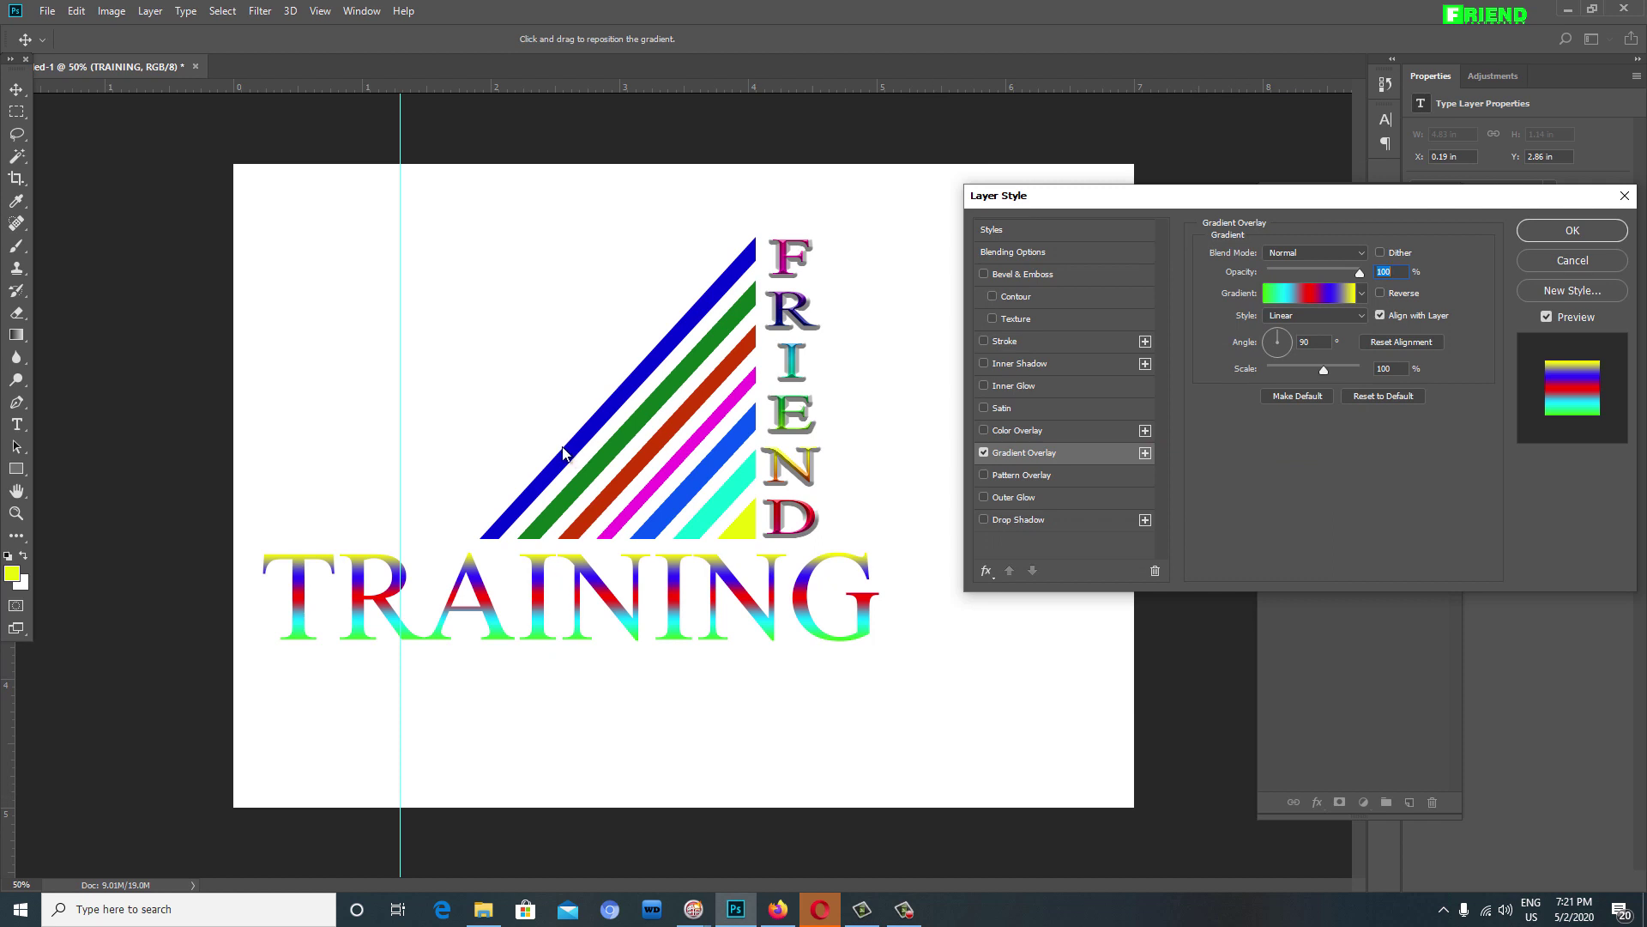
Step: Add Bevel & Emboss and a Drop Shadow to TRAINING, adjusting the shadow distance
{"action": "left_click", "coordinate": [984, 273]}
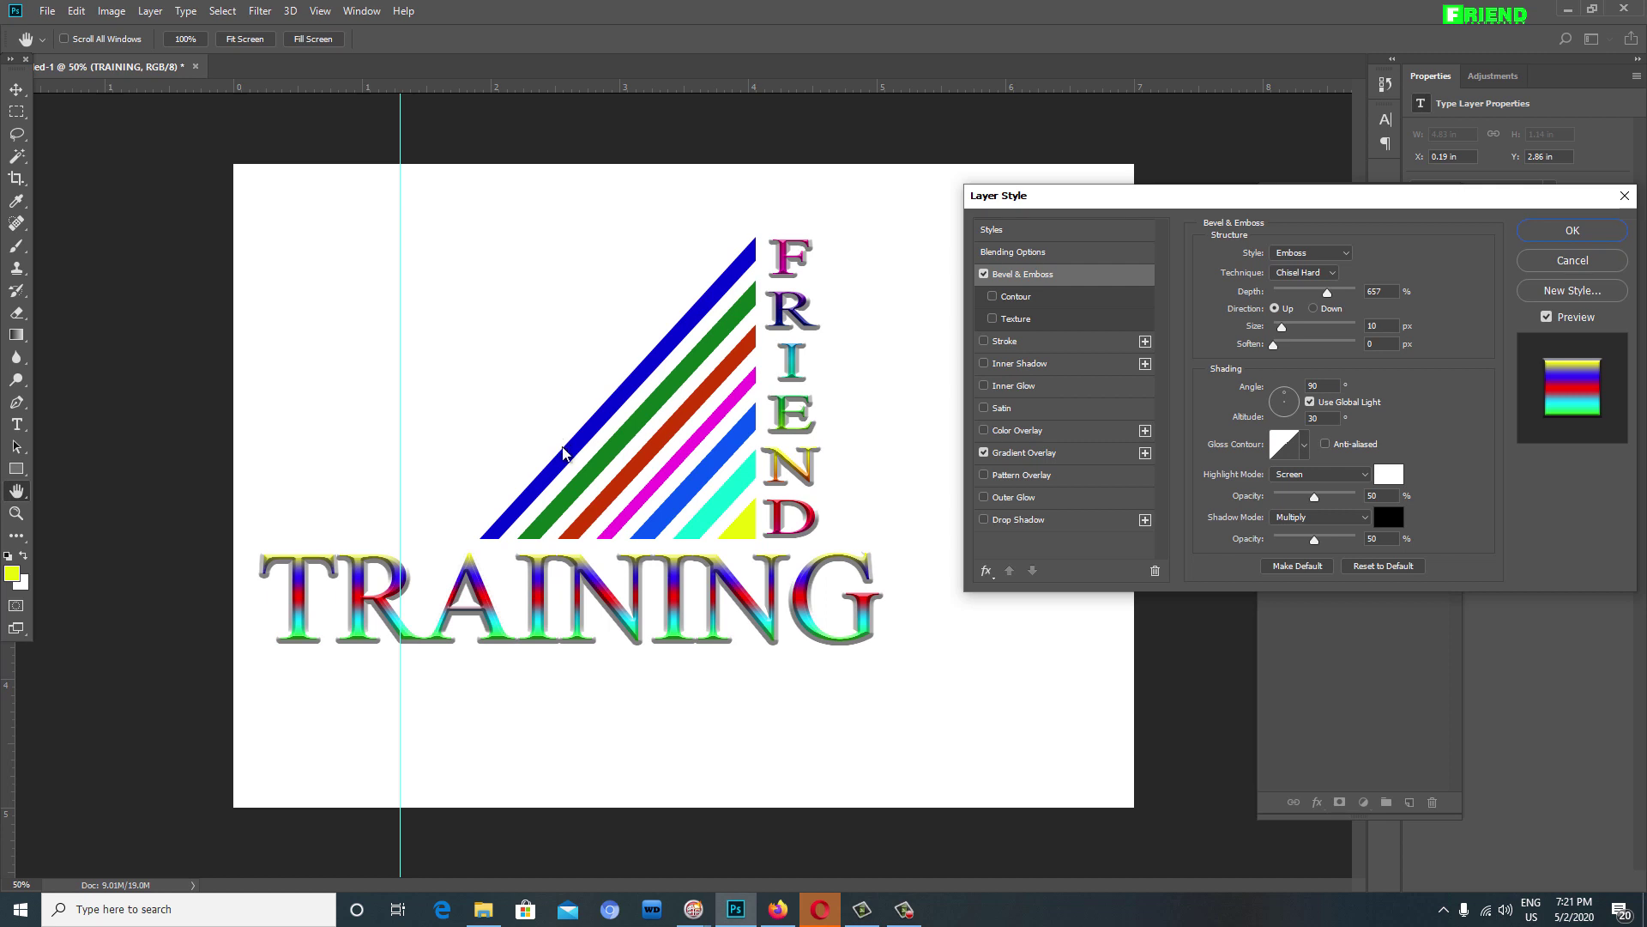
{"action": "left_click", "coordinate": [1019, 519]}
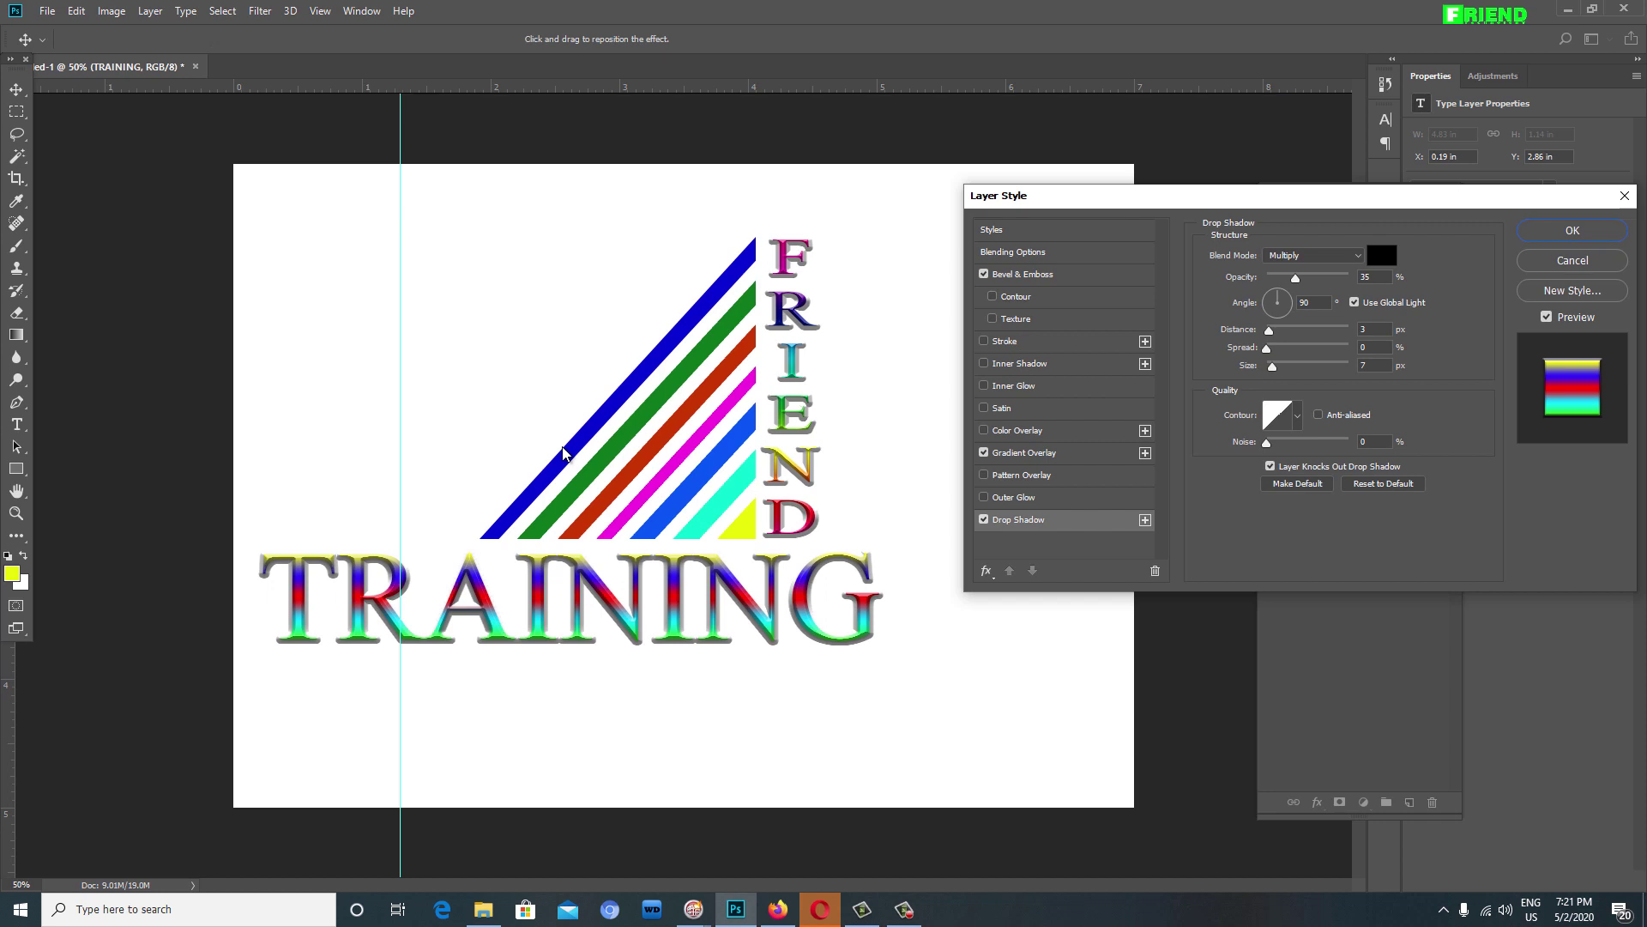
{"action": "key", "text": "shift+Up"}
{"action": "key", "text": "shift+Up"}
{"action": "key", "text": "shift+Up"}
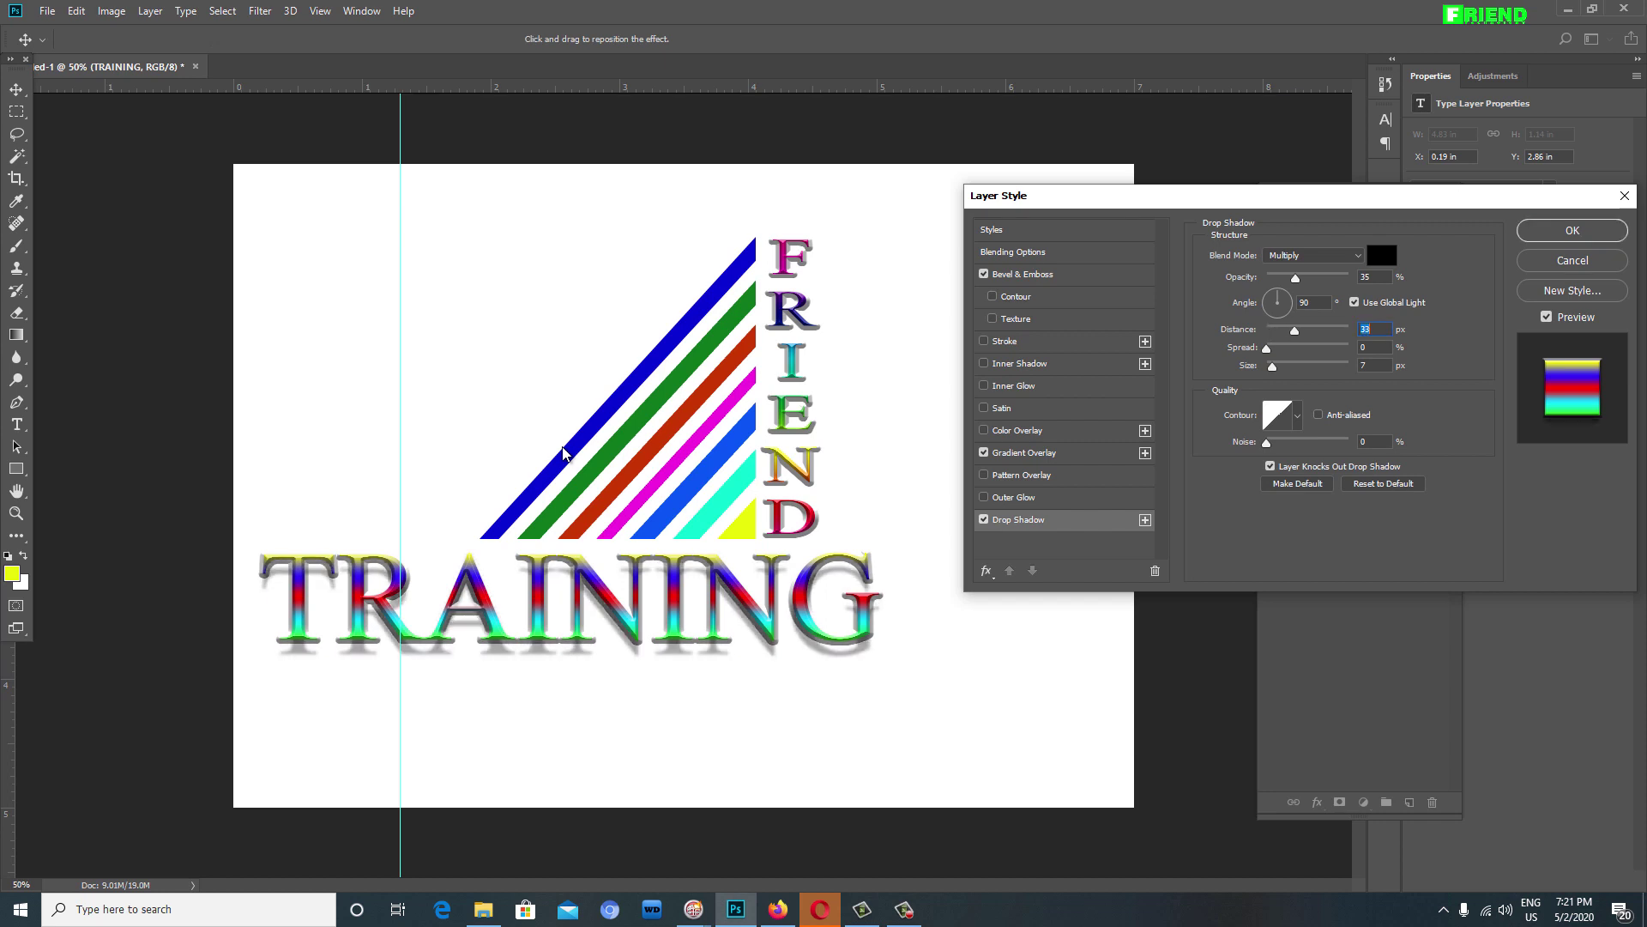
{"action": "key", "text": "shift+Down"}
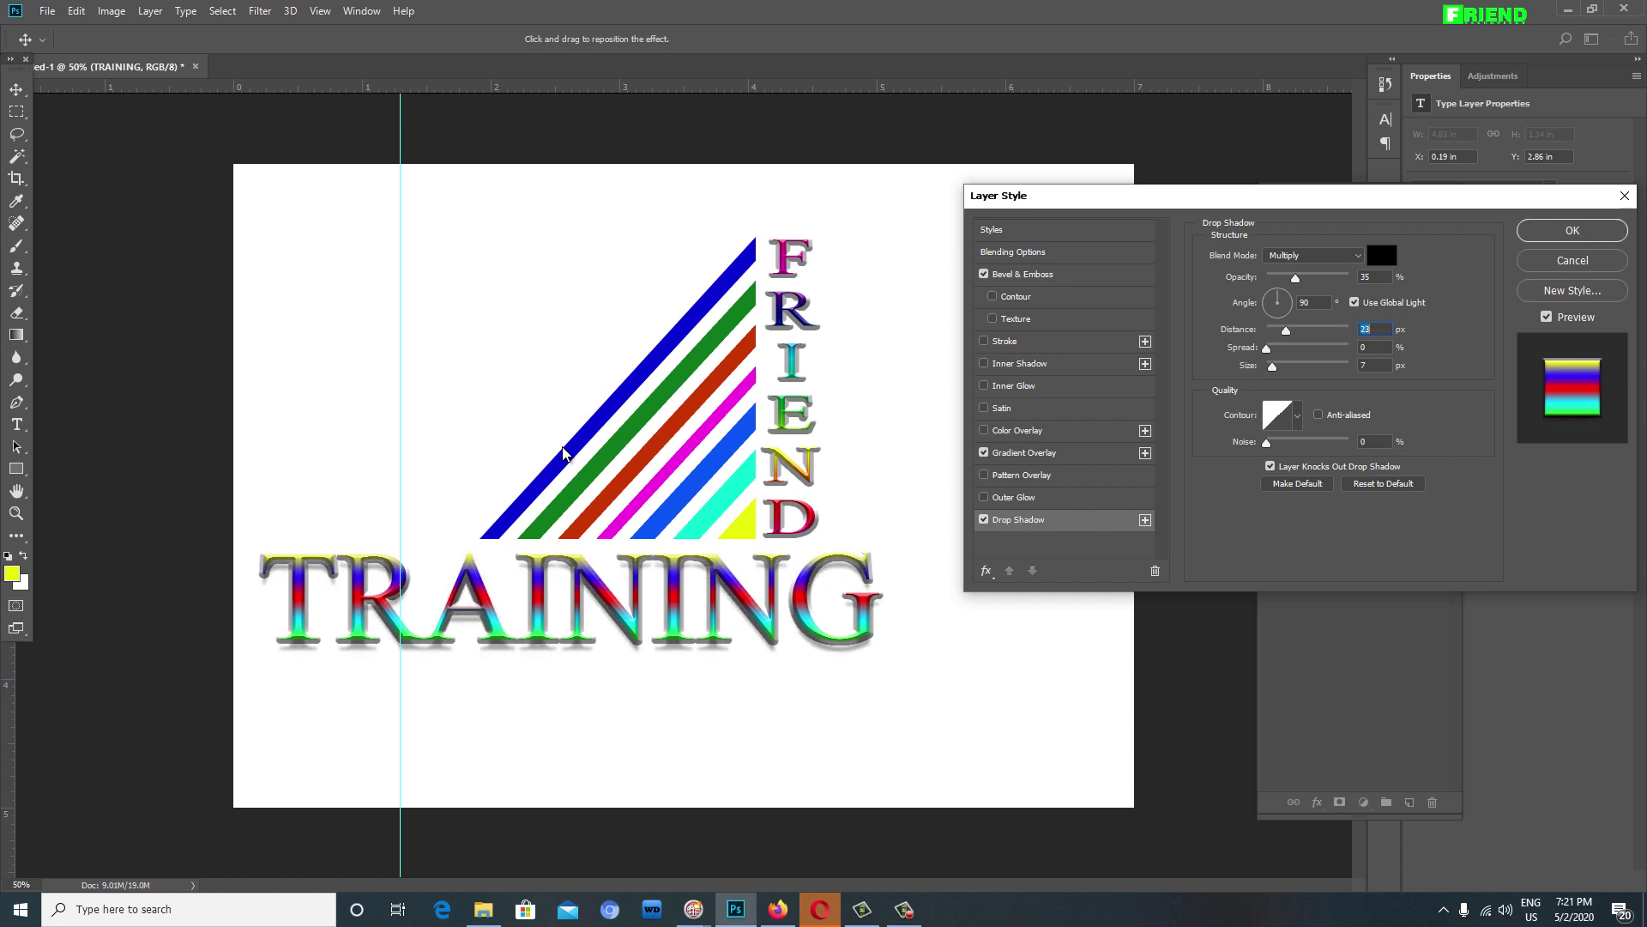
{"action": "key", "text": "Down"}
{"action": "key", "text": "Down"}
{"action": "key", "text": "Down"}
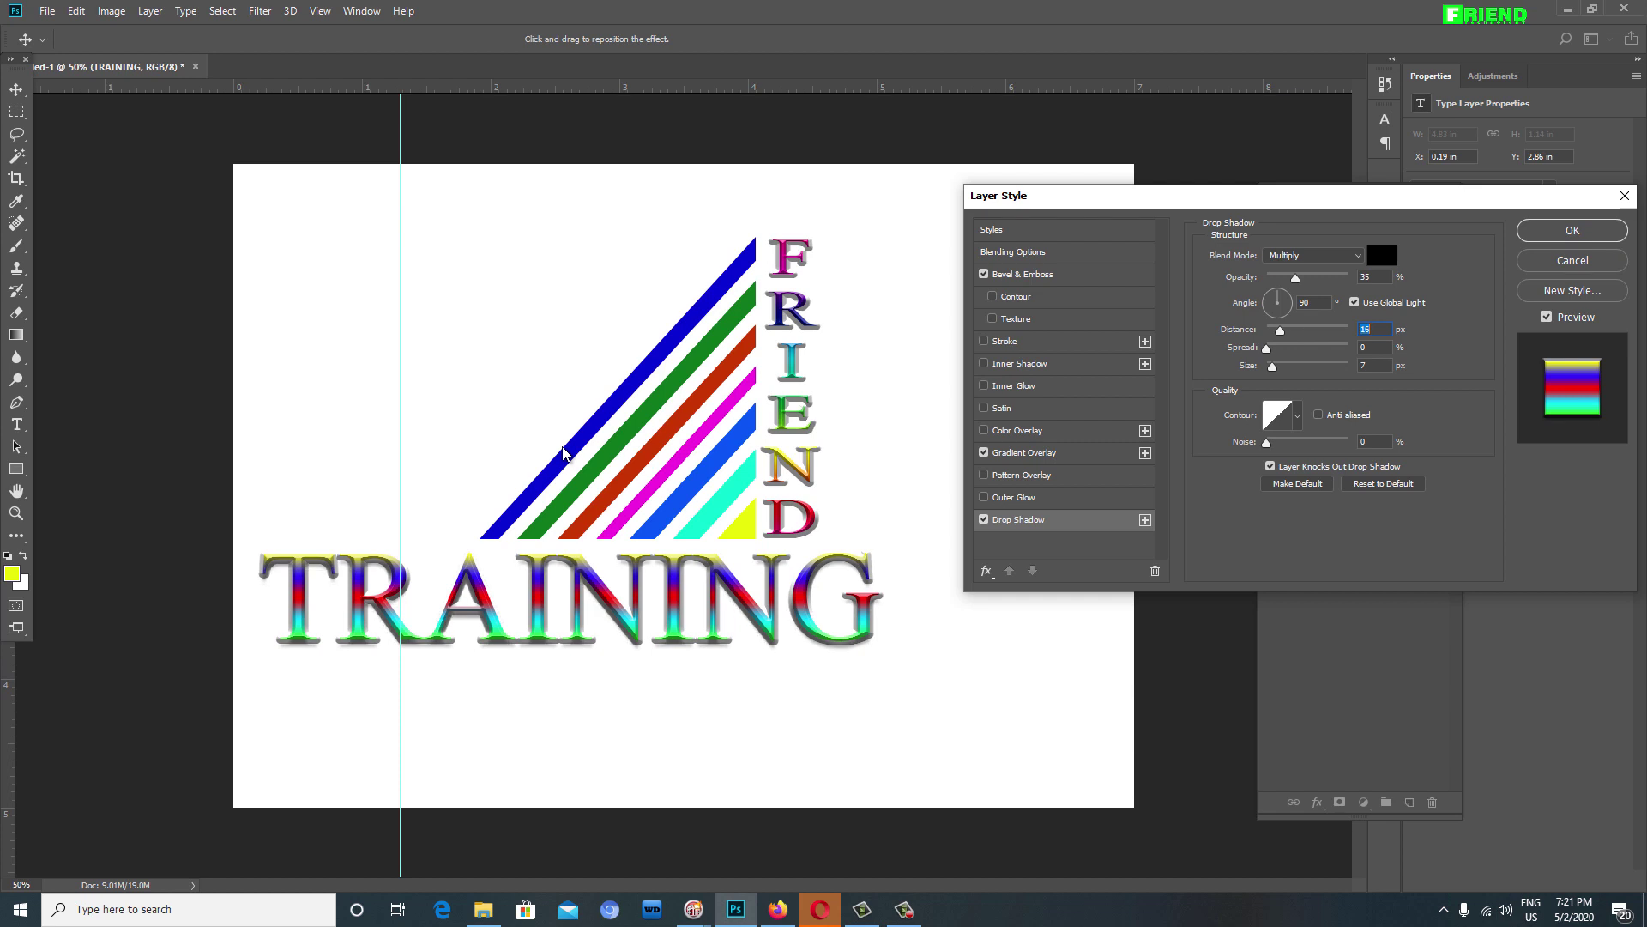
Step: Try a -156° shadow angle with 23 px distance and 32 px size
{"action": "key", "text": "shift+Tab"}
{"action": "type", "text": "-156"}
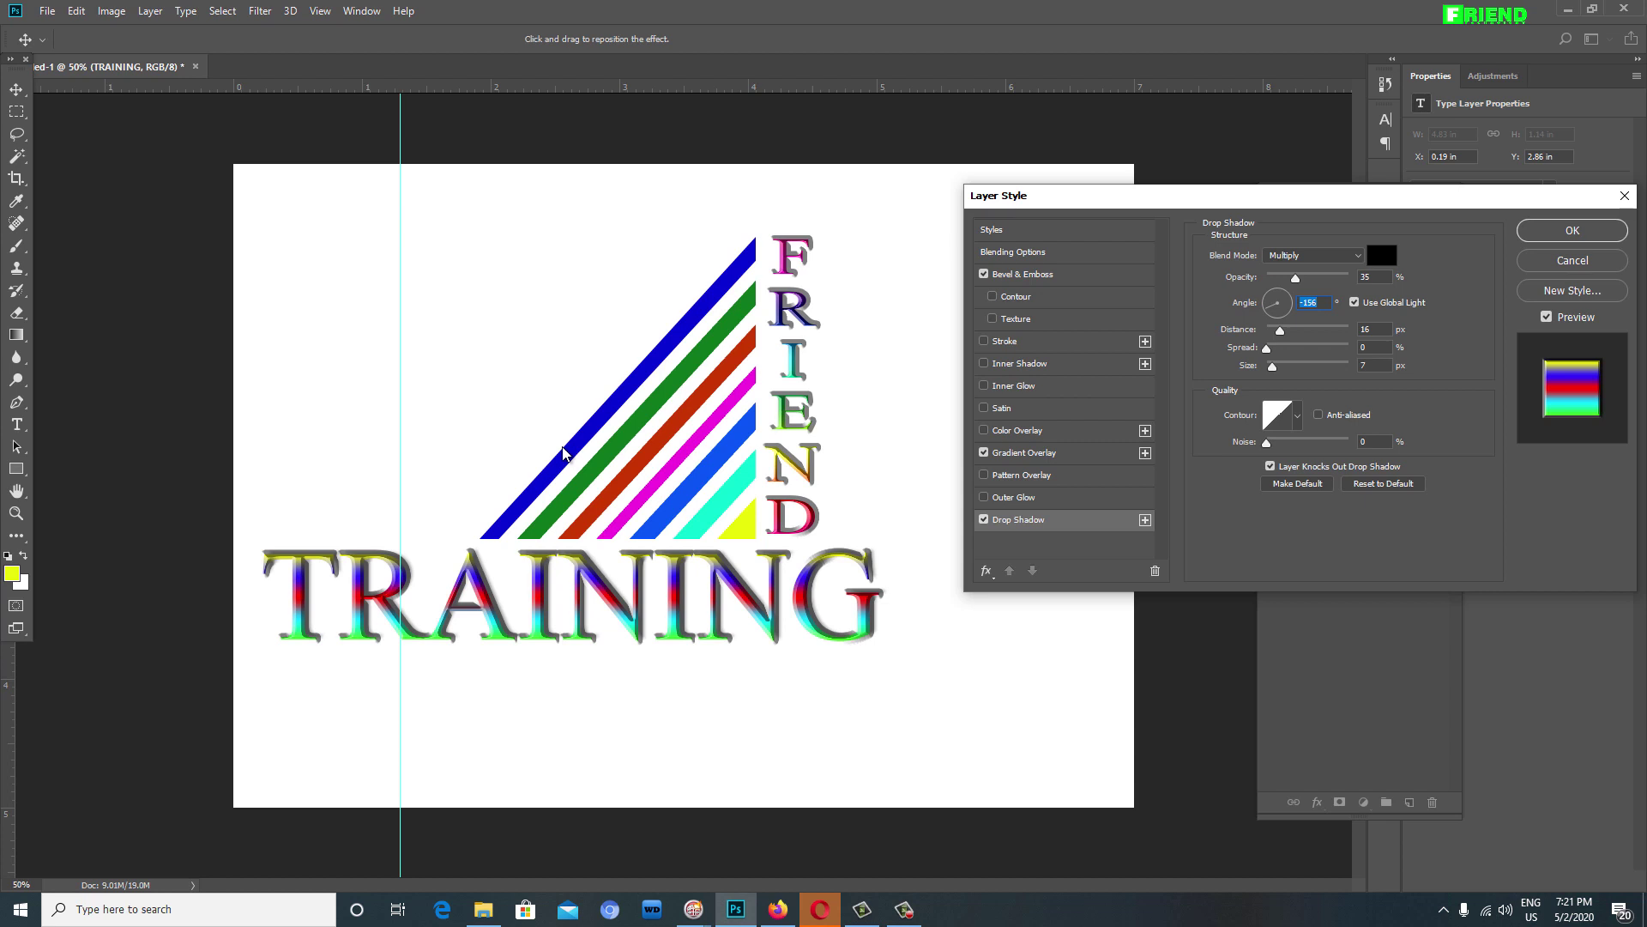
{"action": "key", "text": "Tab"}
{"action": "key", "text": "Up"}
{"action": "key", "text": "Up"}
{"action": "key", "text": "Up"}
{"action": "key", "text": "Tab"}
{"action": "key", "text": "Tab"}
{"action": "type", "text": "32"}
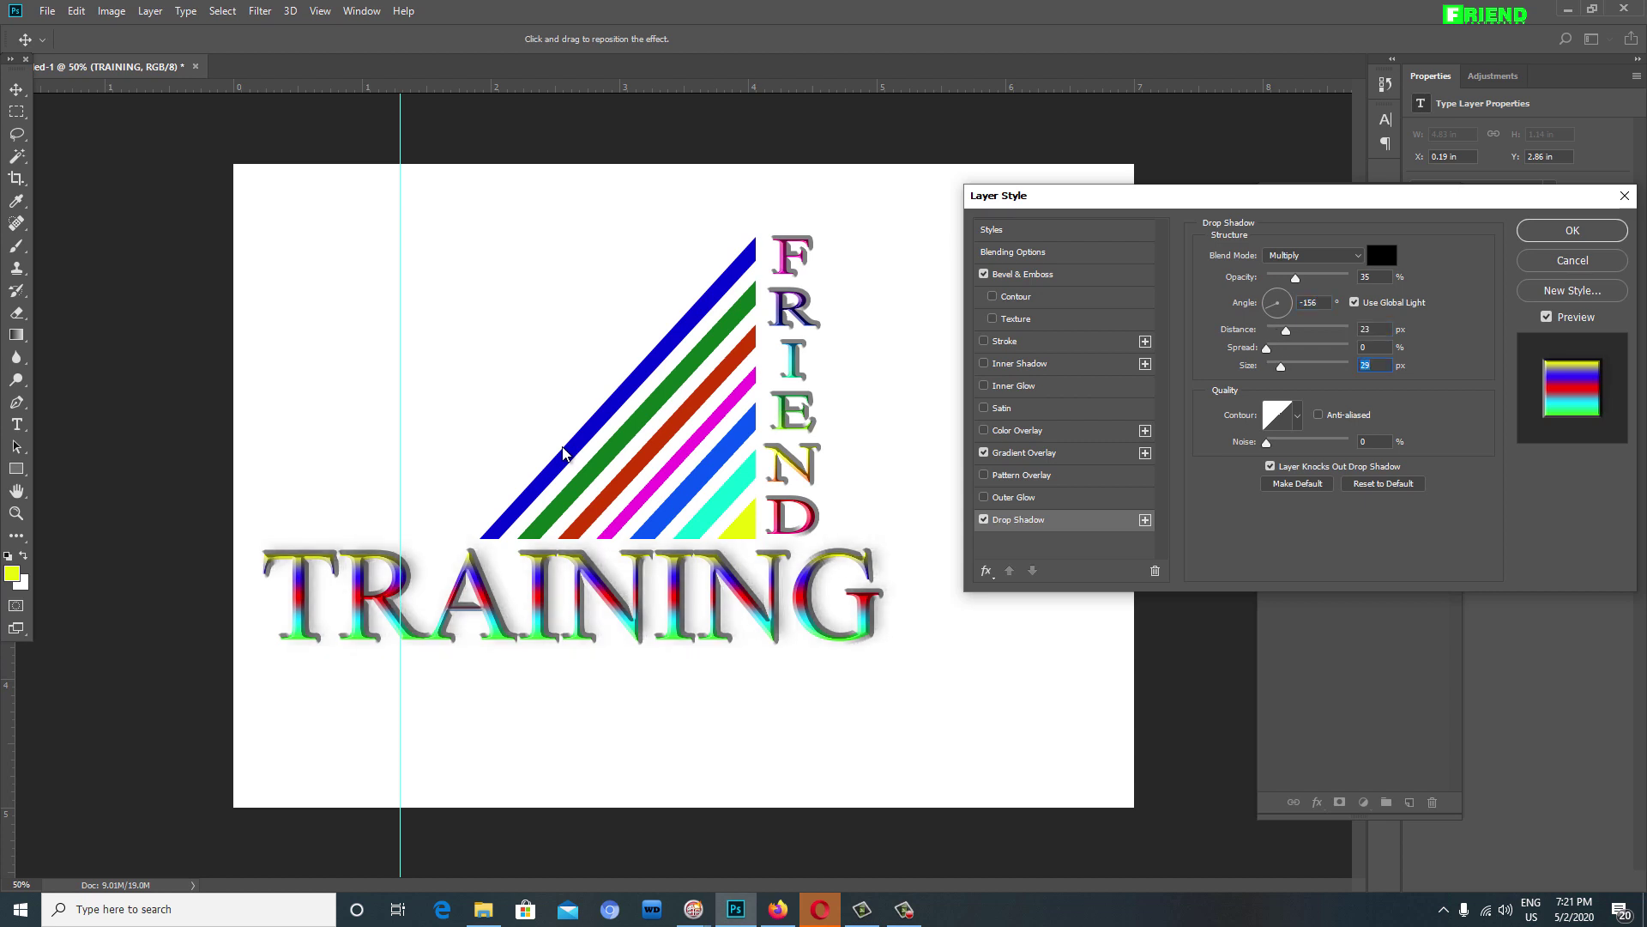
Step: Set the shadow angle to 152°, lengthen the distance, and apply the layer styles
{"action": "key", "text": "shift+Tab"}
{"action": "key", "text": "shift+Tab"}
{"action": "key", "text": "shift+Tab"}
{"action": "type", "text": "152"}
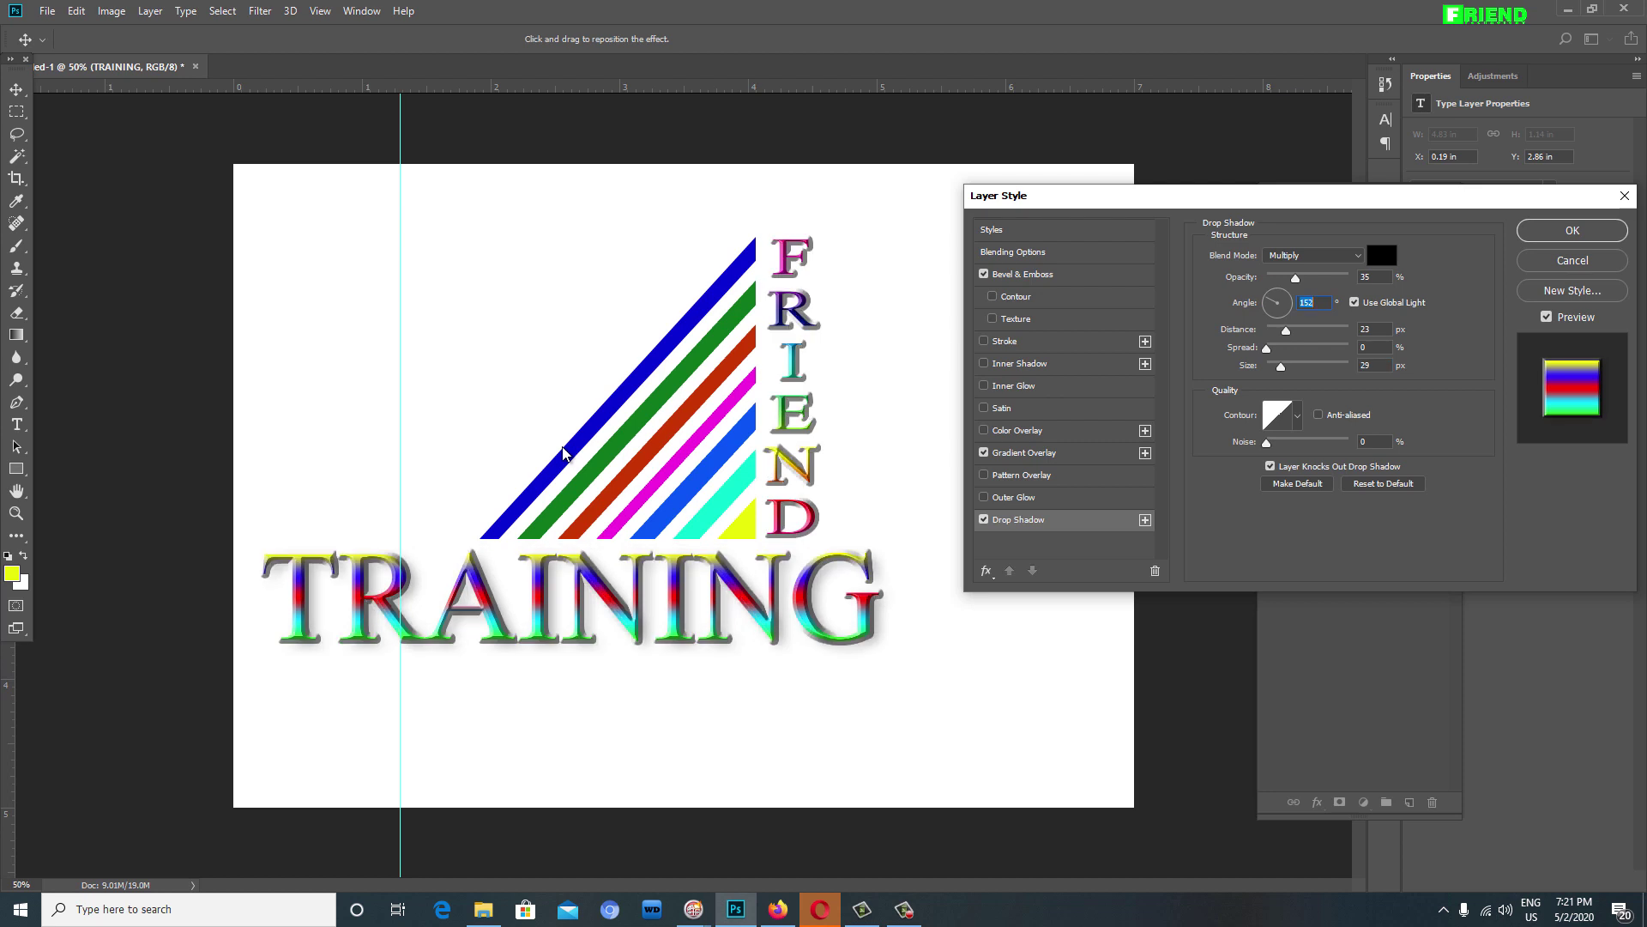
{"action": "key", "text": "Tab"}
{"action": "key", "text": "Up"}
{"action": "key", "text": "Up"}
{"action": "key", "text": "Up"}
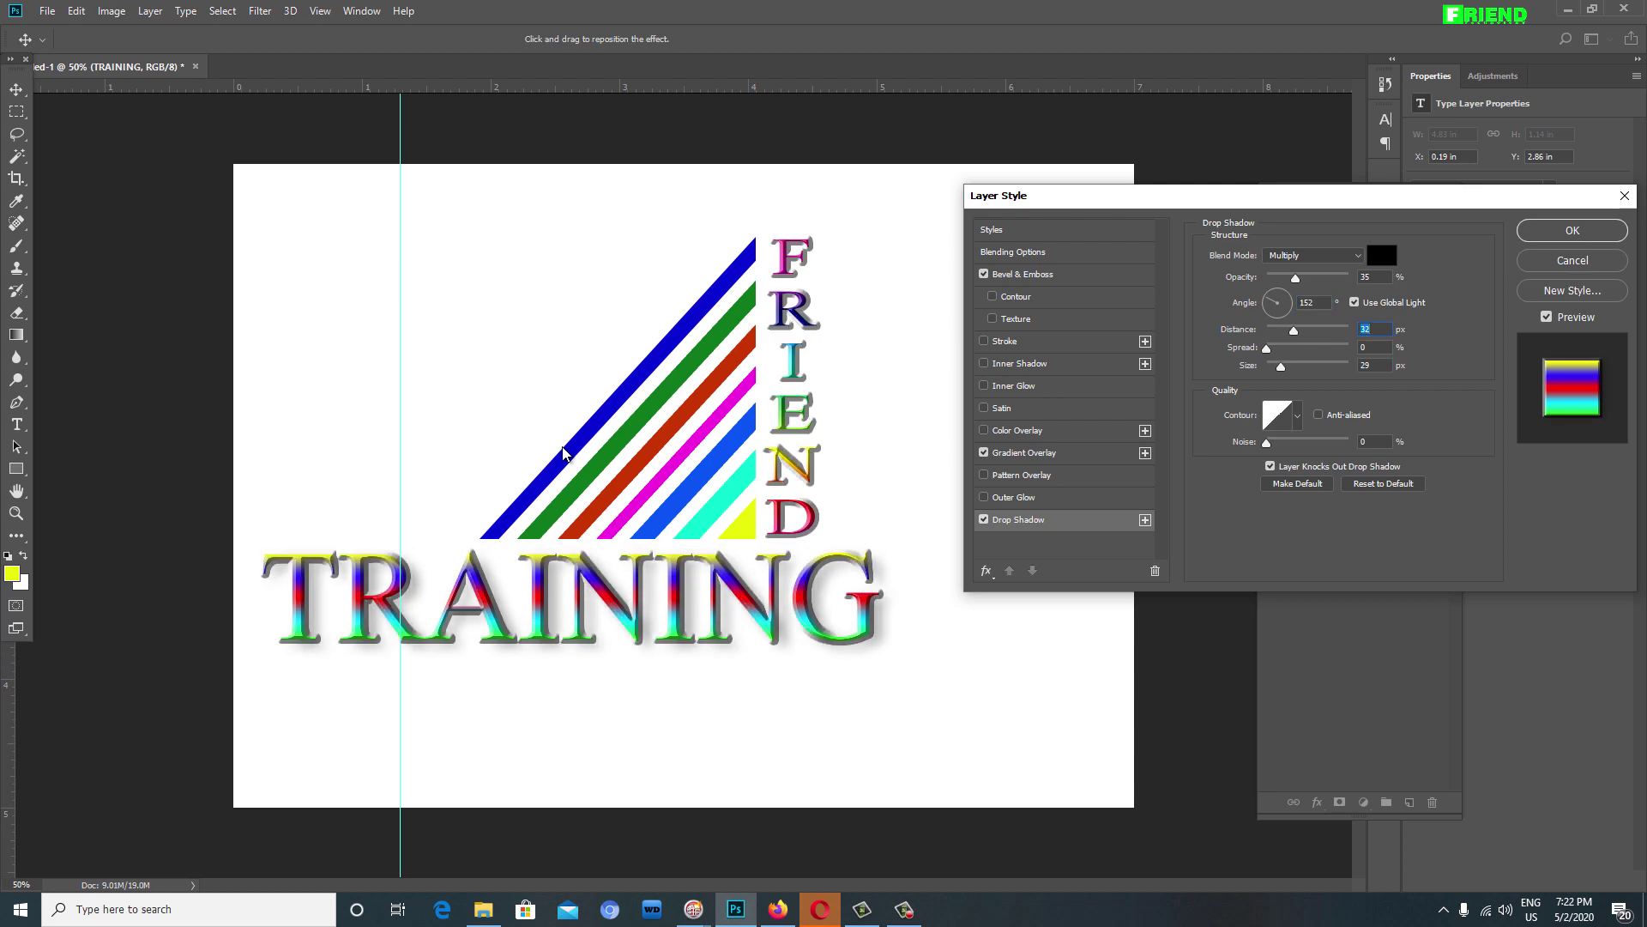
{"action": "key", "text": "Up"}
{"action": "key", "text": "Up"}
{"action": "key", "text": "Up"}
{"action": "key", "text": "Up"}
{"action": "key", "text": "Up"}
{"action": "key", "text": "Up"}
{"action": "key", "text": "Up"}
{"action": "key", "text": "Up"}
{"action": "key", "text": "Up"}
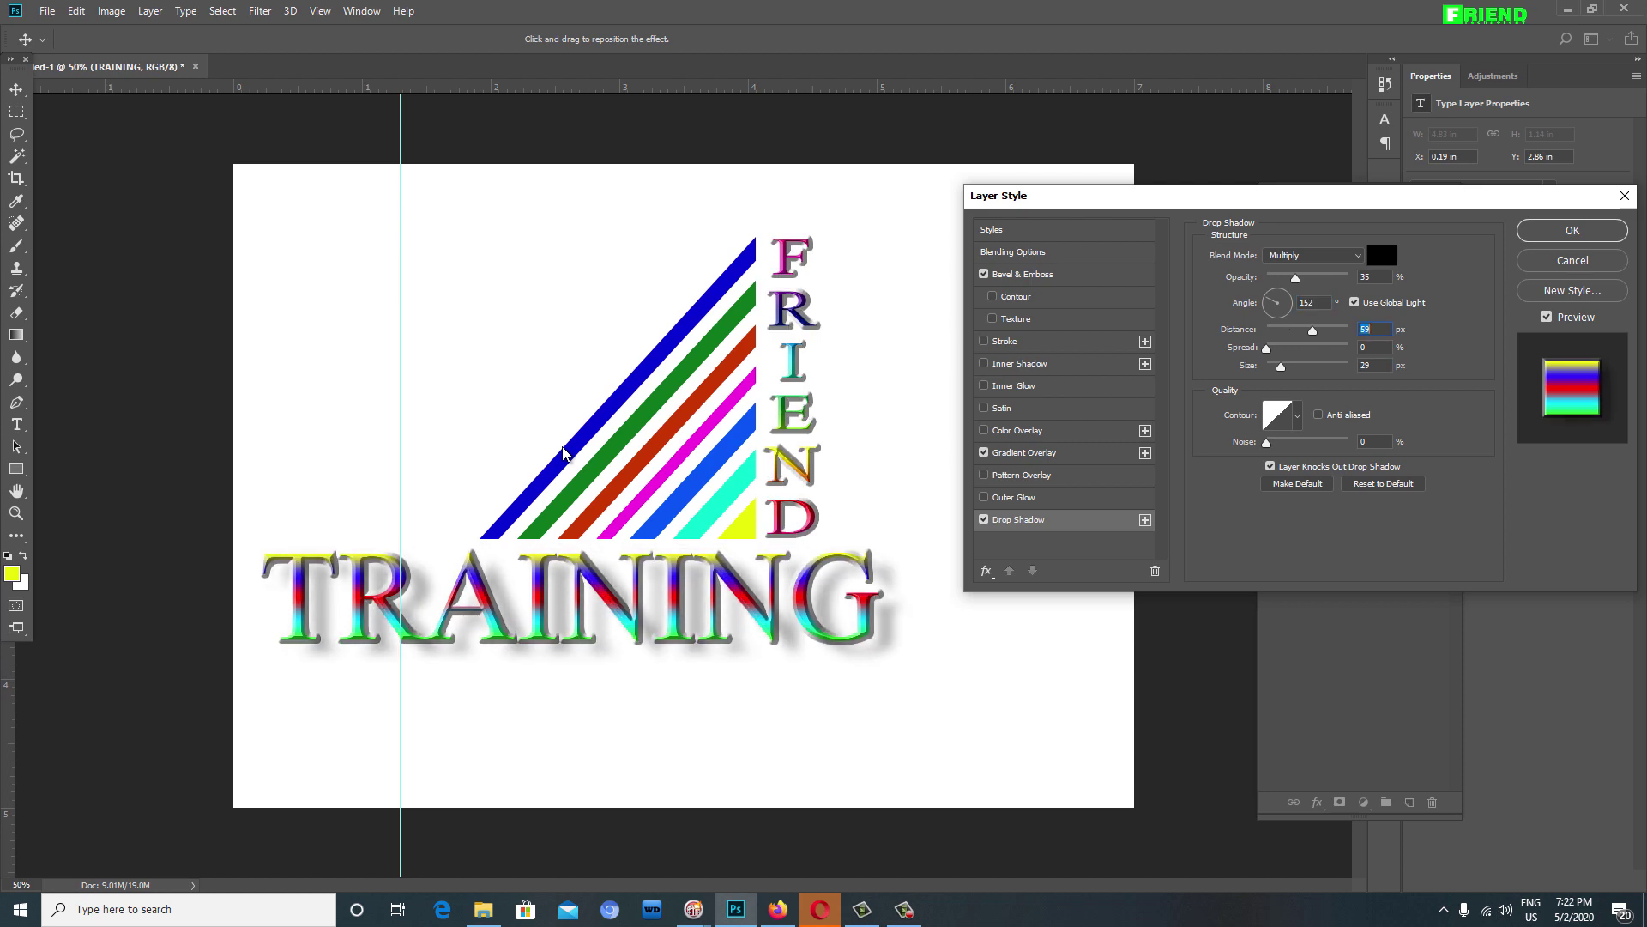
{"action": "key", "text": "Down"}
{"action": "key", "text": "Down"}
{"action": "key", "text": "Down"}
{"action": "key", "text": "Return"}
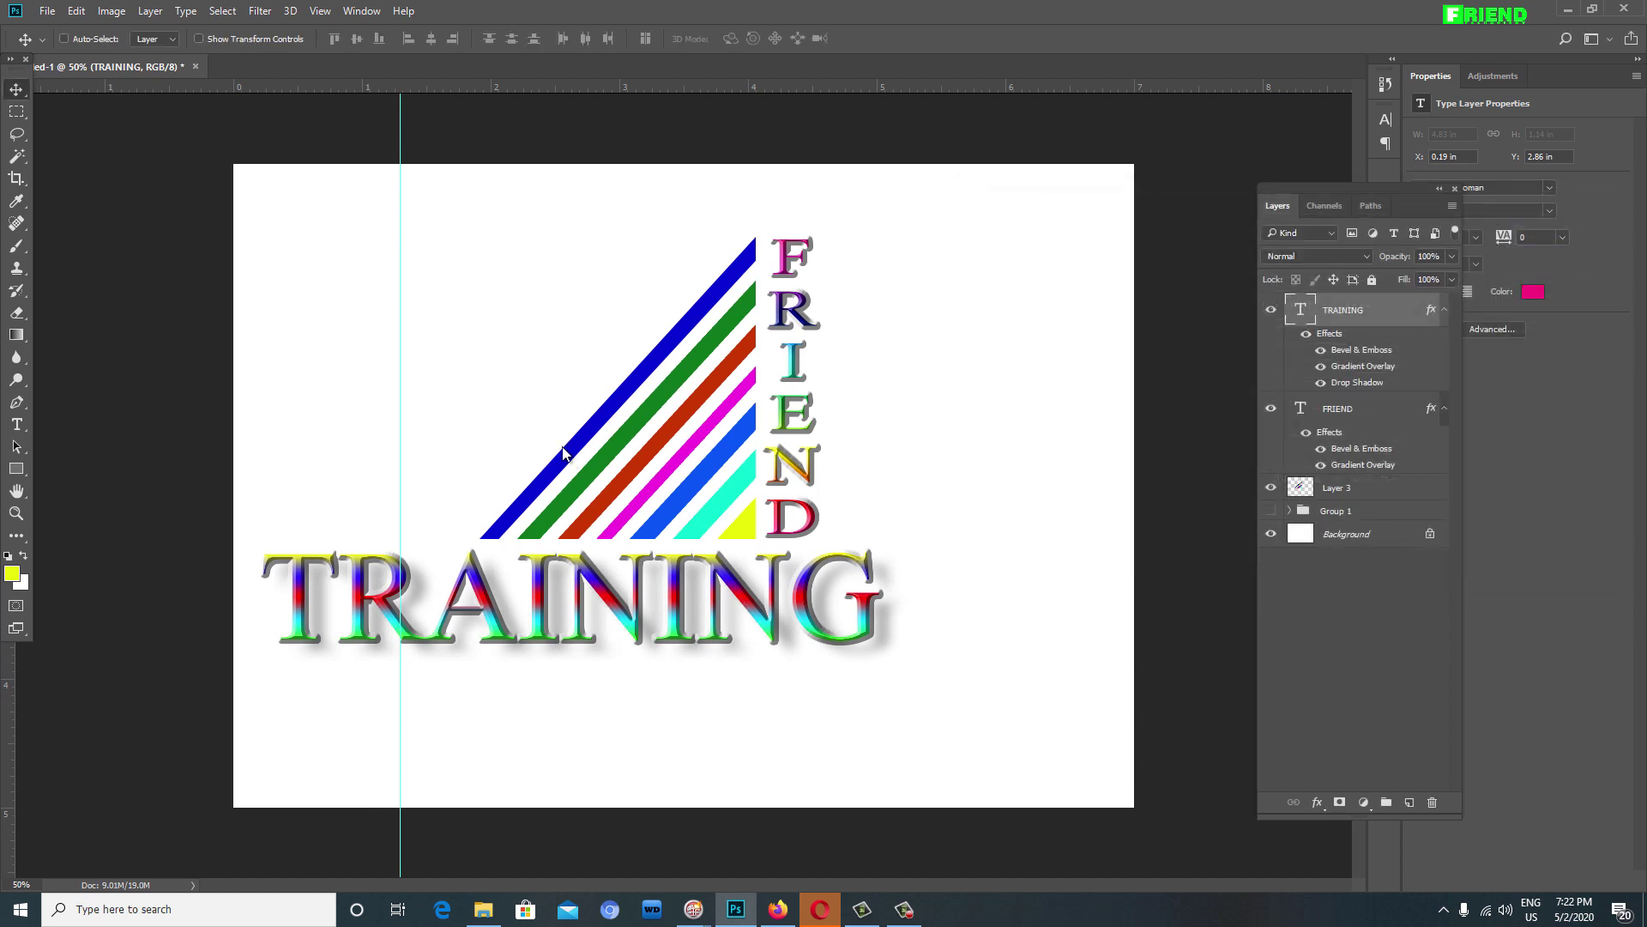
Step: Scale TRAINING to about 46% width and 53% height to match the triangle's base
{"action": "key", "text": "ctrl+t"}
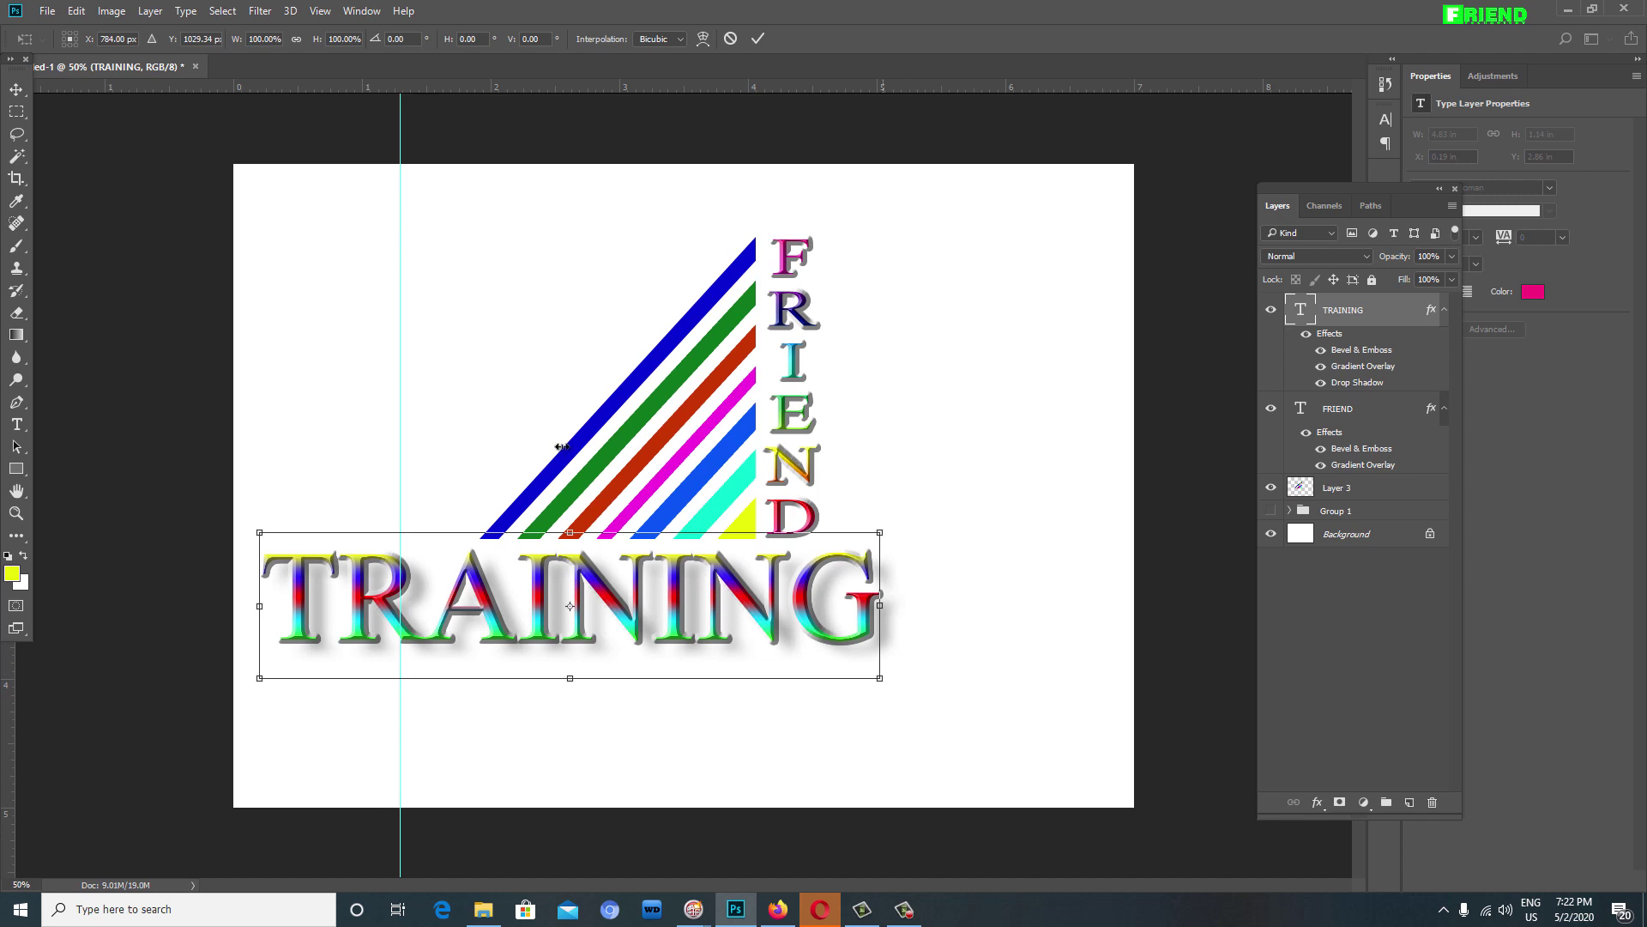
{"action": "mouse_move", "coordinate": [880, 533]}
{"action": "left_mouse_down"}
{"action": "mouse_move", "coordinate": [833, 534]}
{"action": "mouse_move", "coordinate": [761, 578]}
{"action": "mouse_move", "coordinate": [786, 573]}
{"action": "left_mouse_up"}
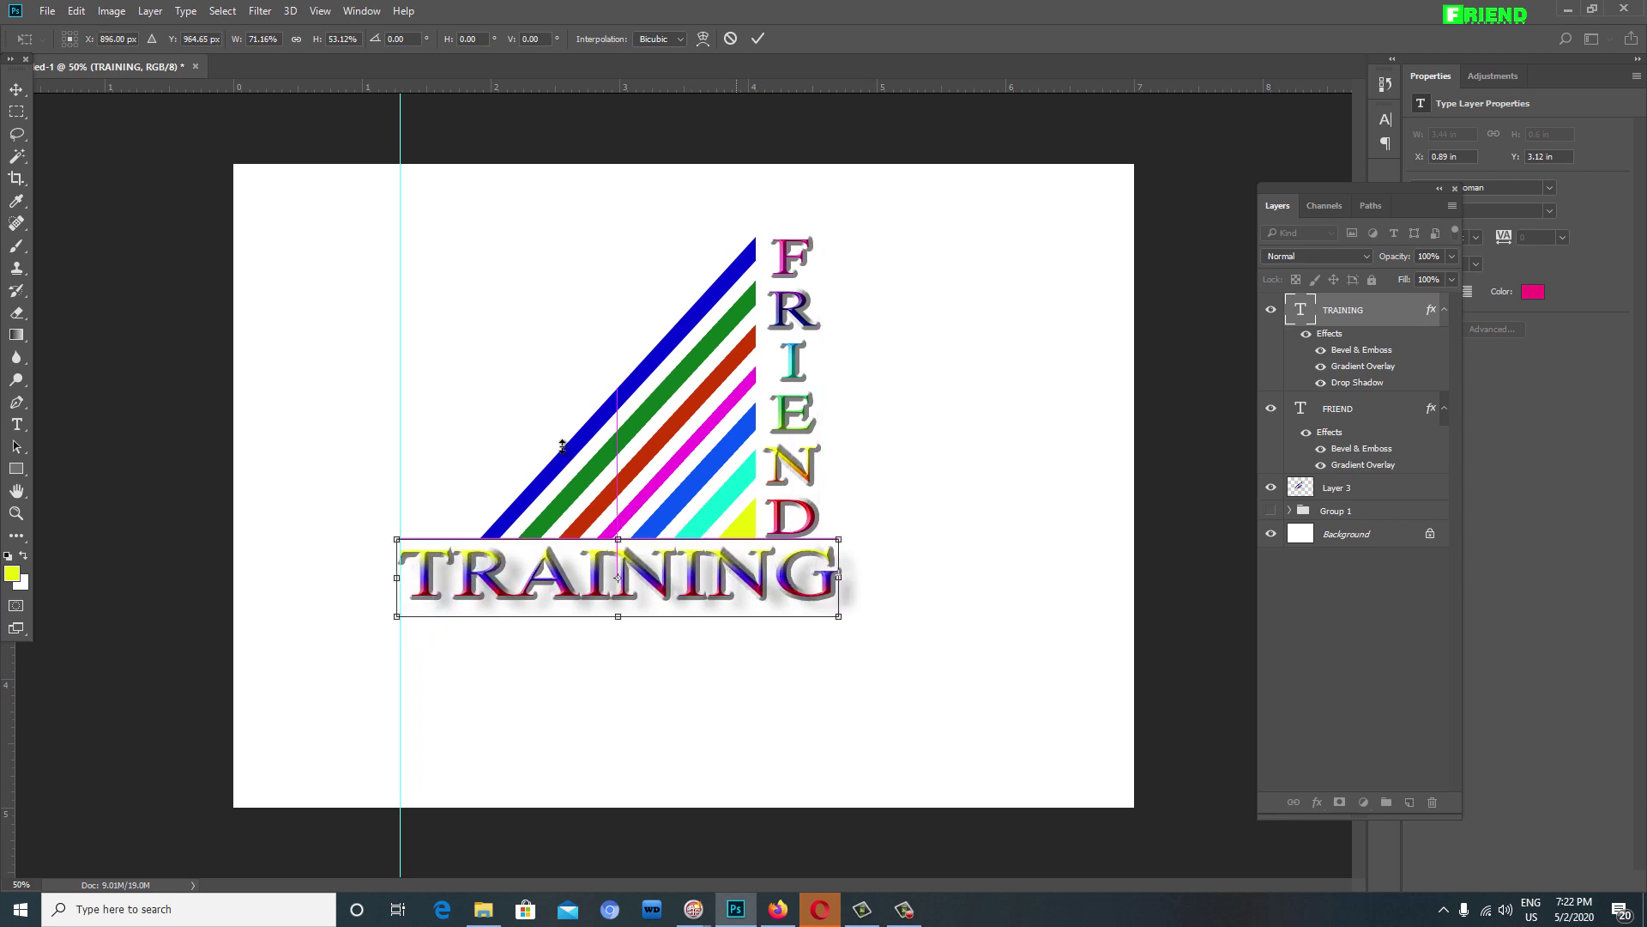
{"action": "left_click_drag", "start_coordinate": [397, 577], "coordinate": [480, 577]}
{"action": "left_click_drag", "start_coordinate": [562, 447], "coordinate": [562, 446]}
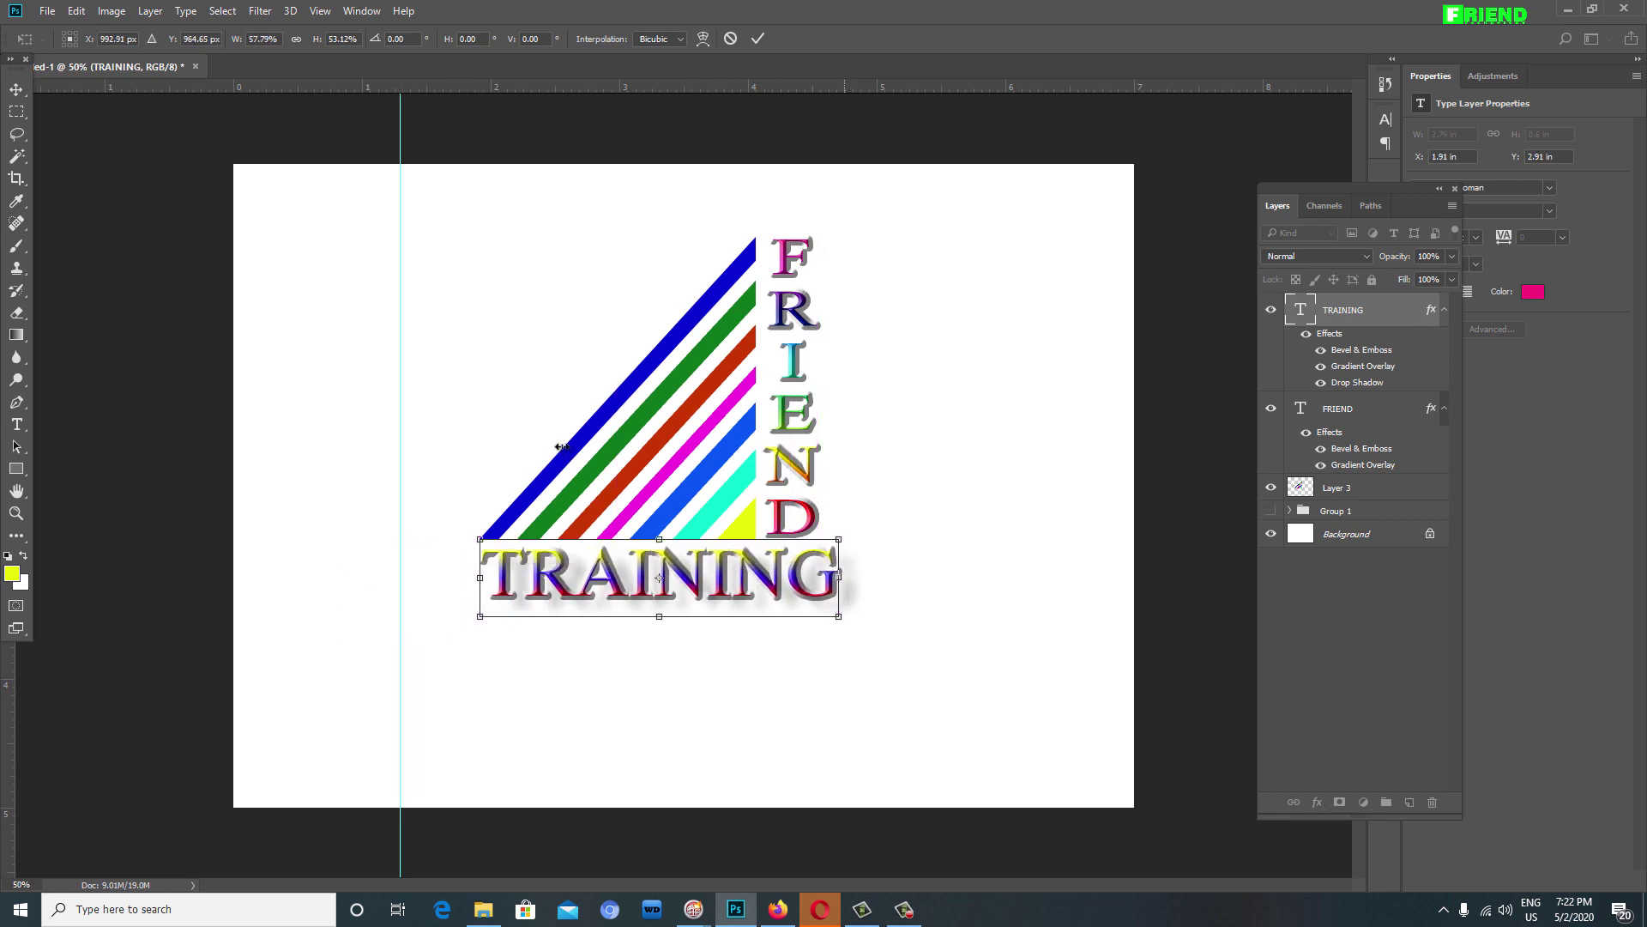
{"action": "left_click_drag", "start_coordinate": [838, 578], "coordinate": [765, 577]}
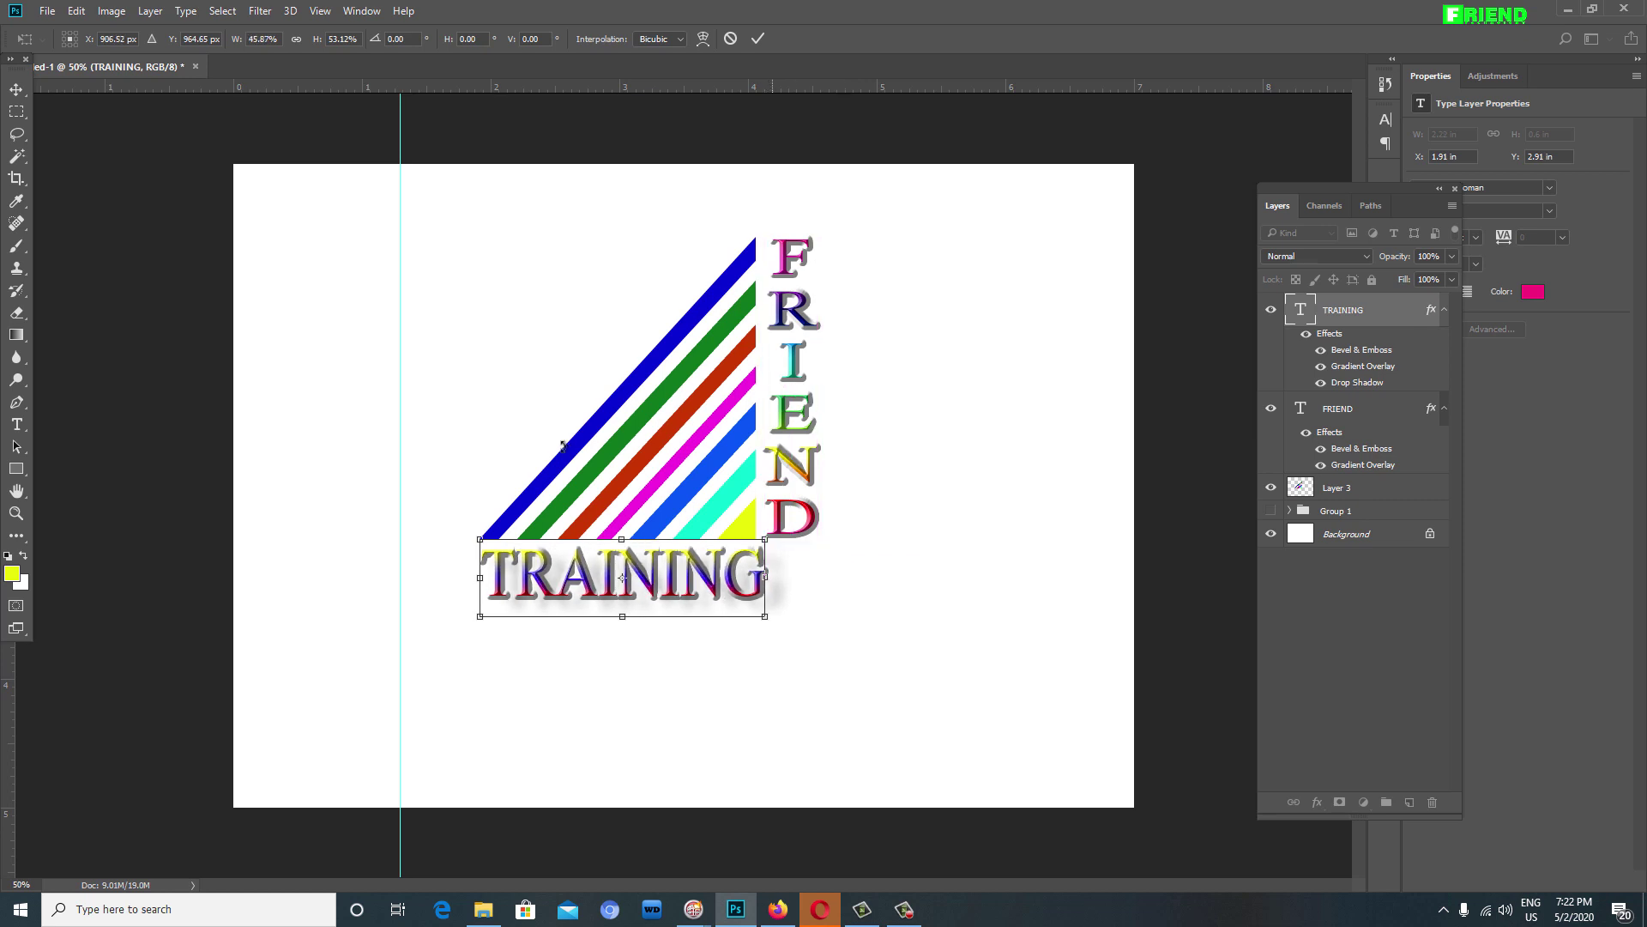
{"action": "key", "text": "Return"}
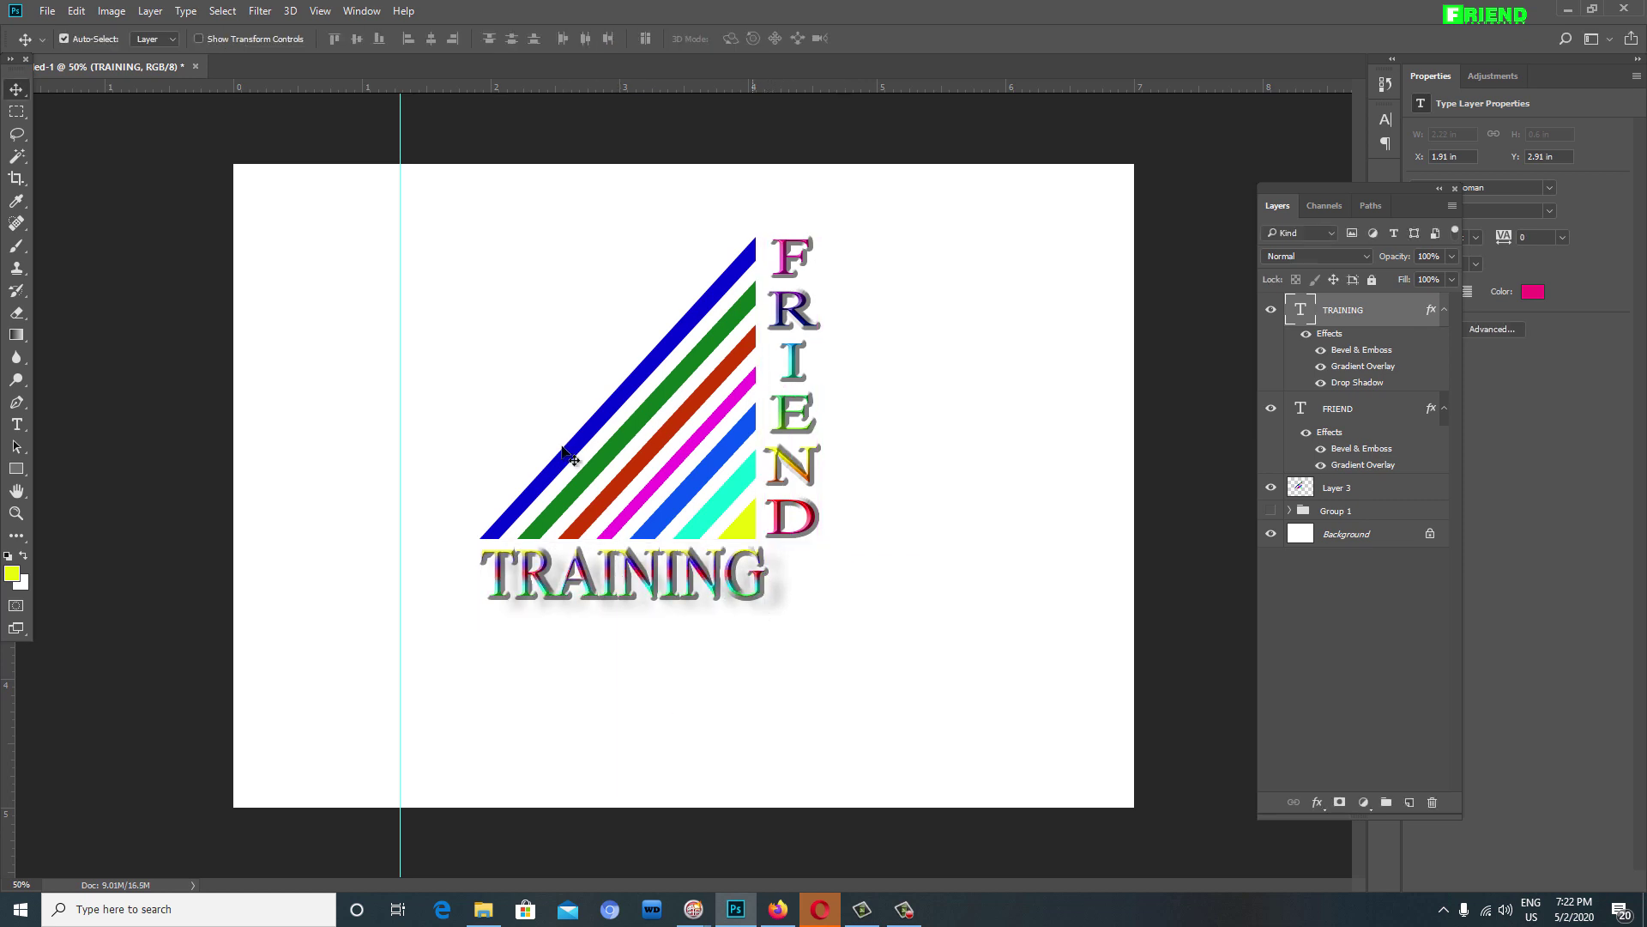
{"action": "key", "text": "ctrl+plus"}
{"action": "key", "text": "ctrl+plus"}
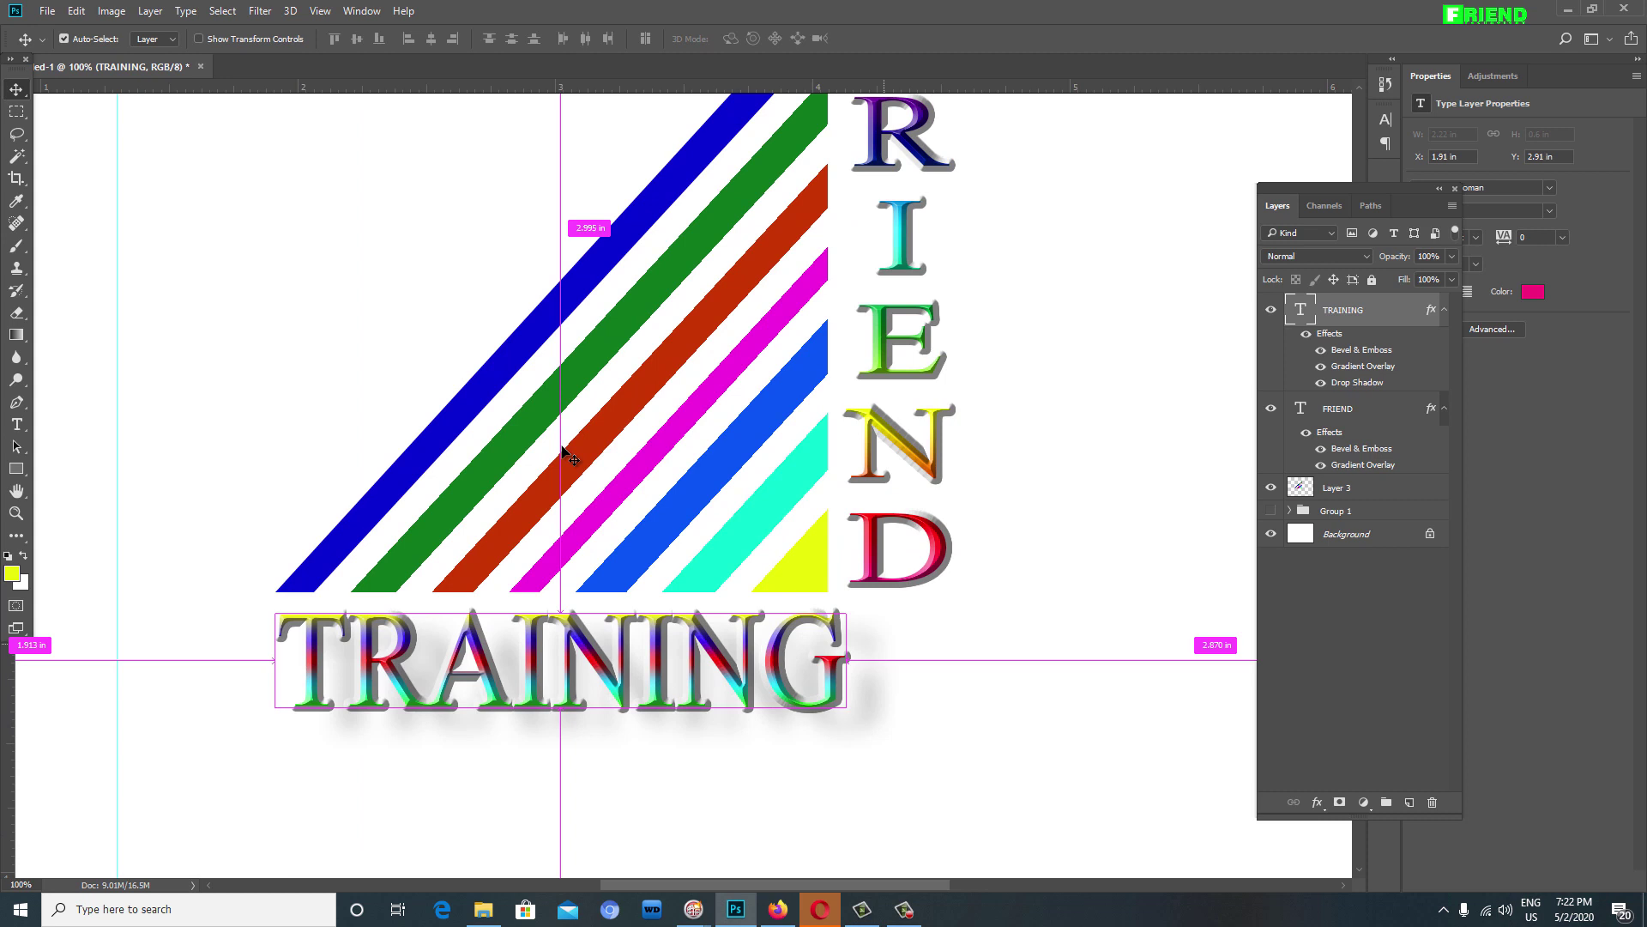
{"action": "key", "text": "ctrl+minus"}
{"action": "key", "text": "ctrl+minus"}
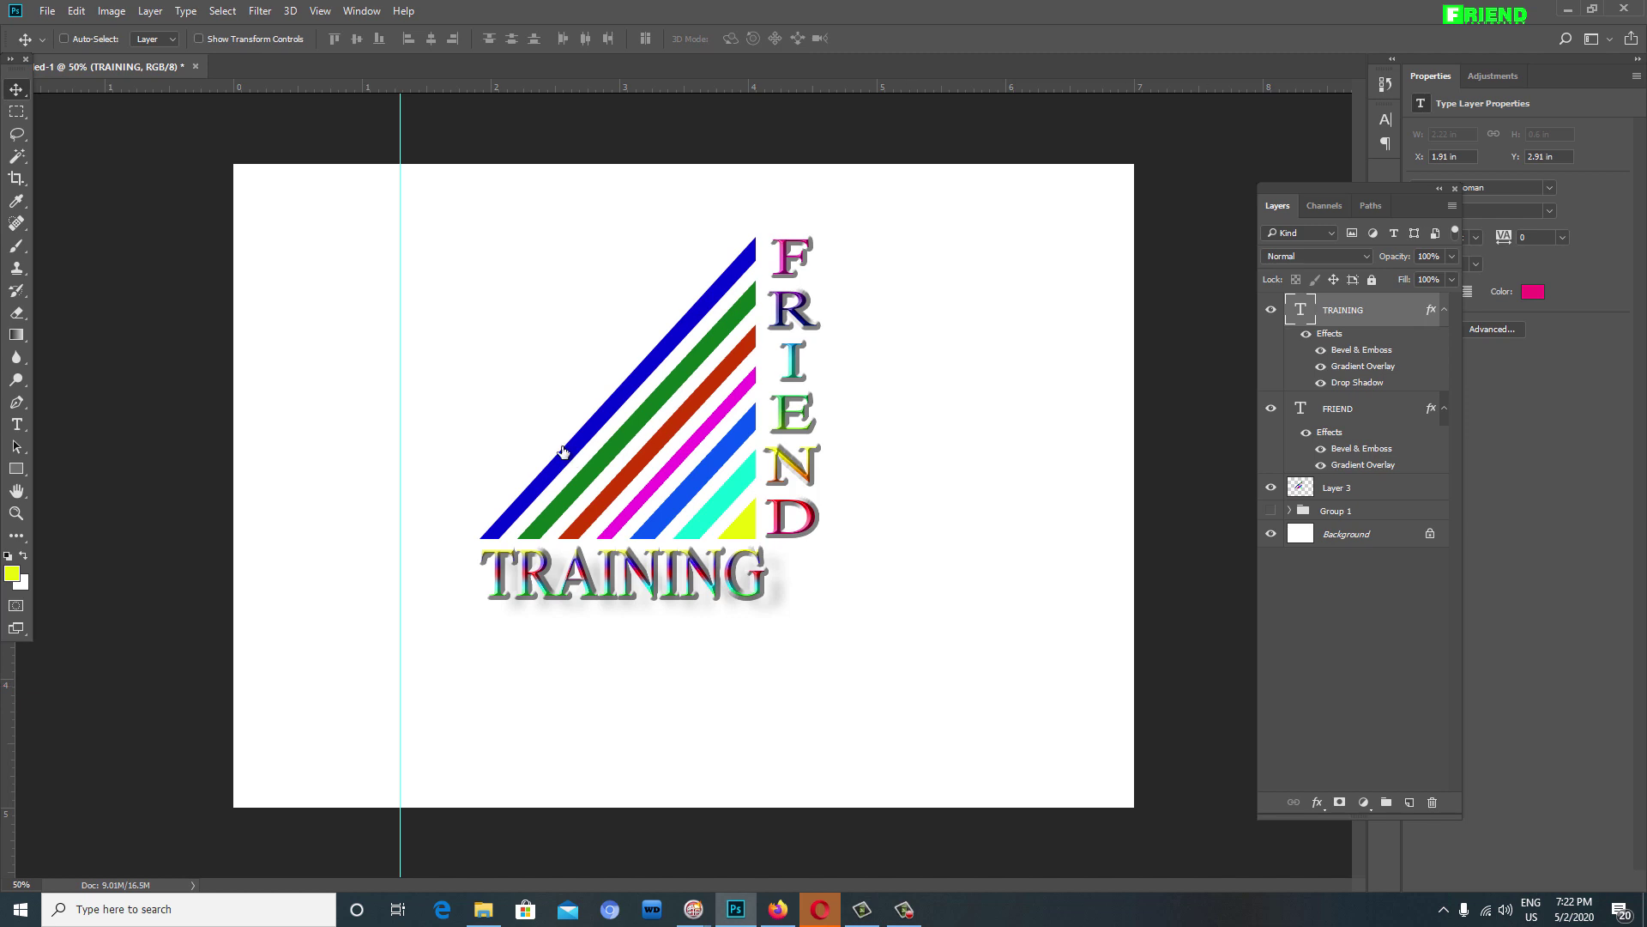
{"action": "key", "text": "ctrl+alt+a"}
Step: Group the text and stripes, nudge the group, show the apple group, and place stripes beneath it
{"action": "key", "text": "ctrl+j"}
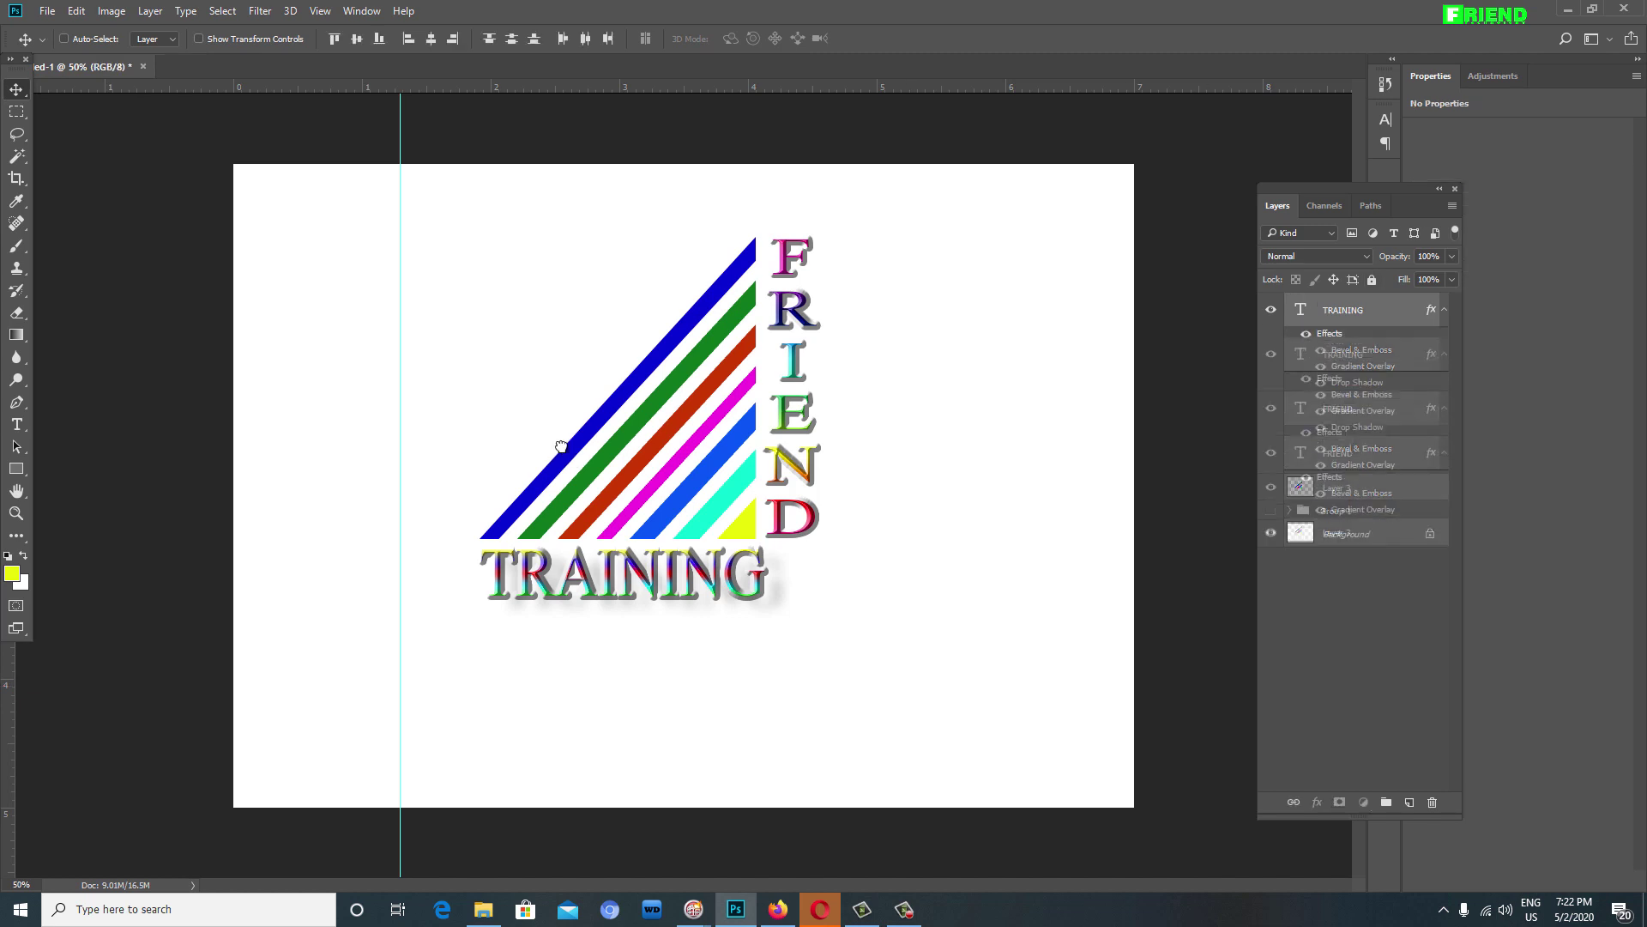
{"action": "key", "text": "ctrl+g"}
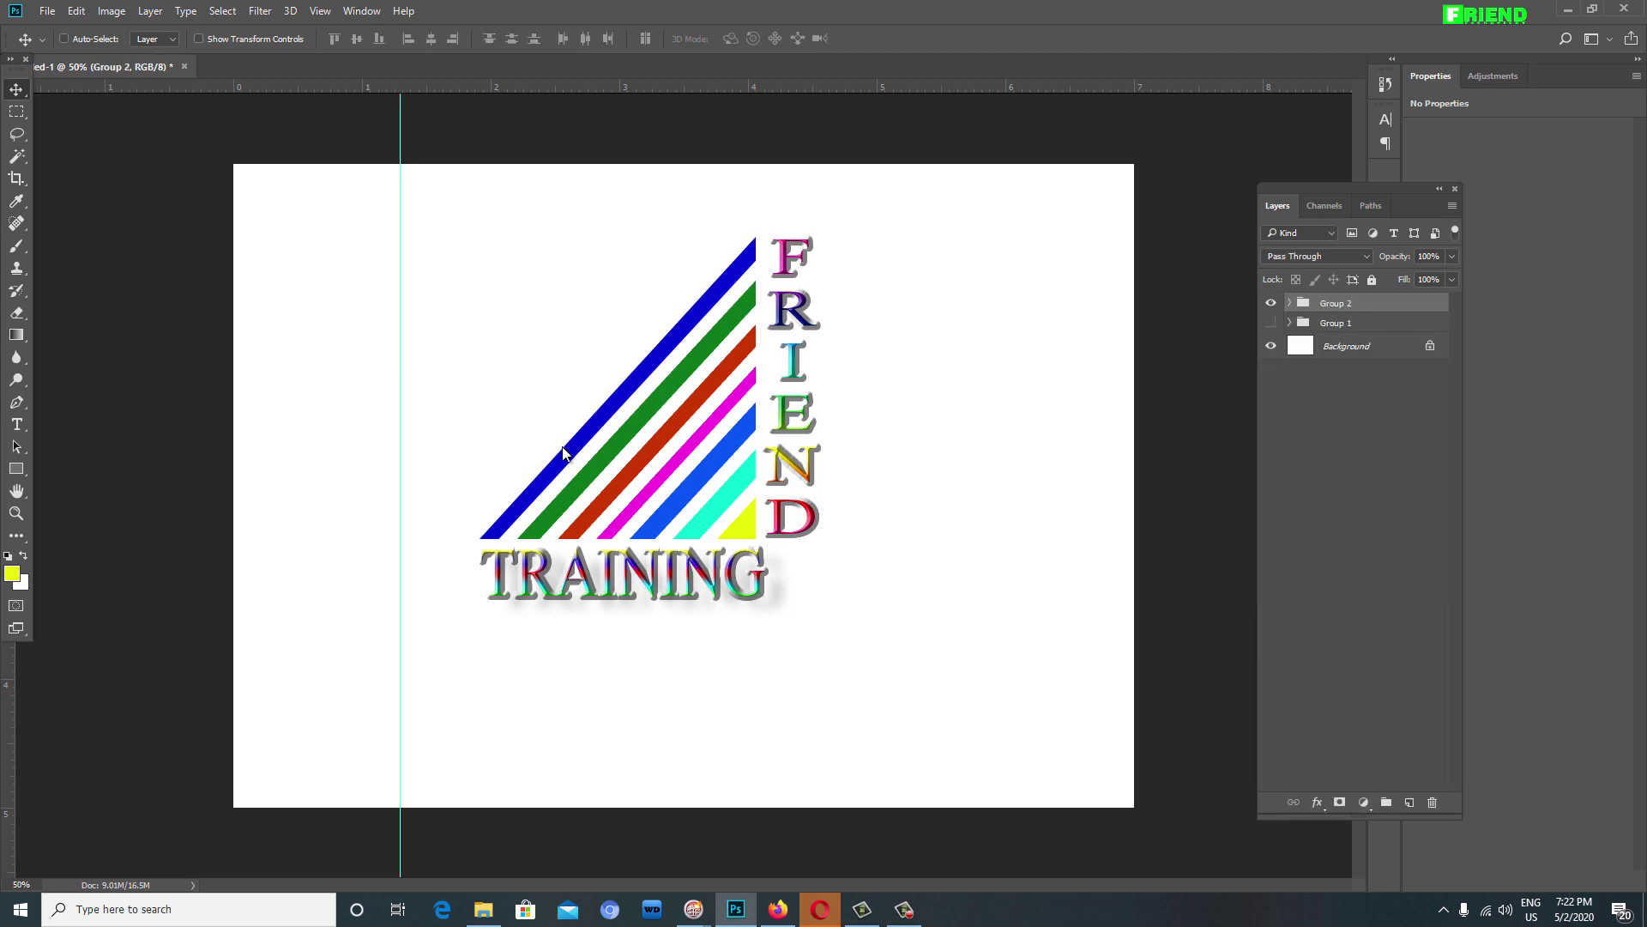
{"action": "key", "text": "ctrl+comma"}
{"action": "key", "text": "ctrl+comma"}
{"action": "left_click_drag", "start_coordinate": [563, 452], "coordinate": [615, 476]}
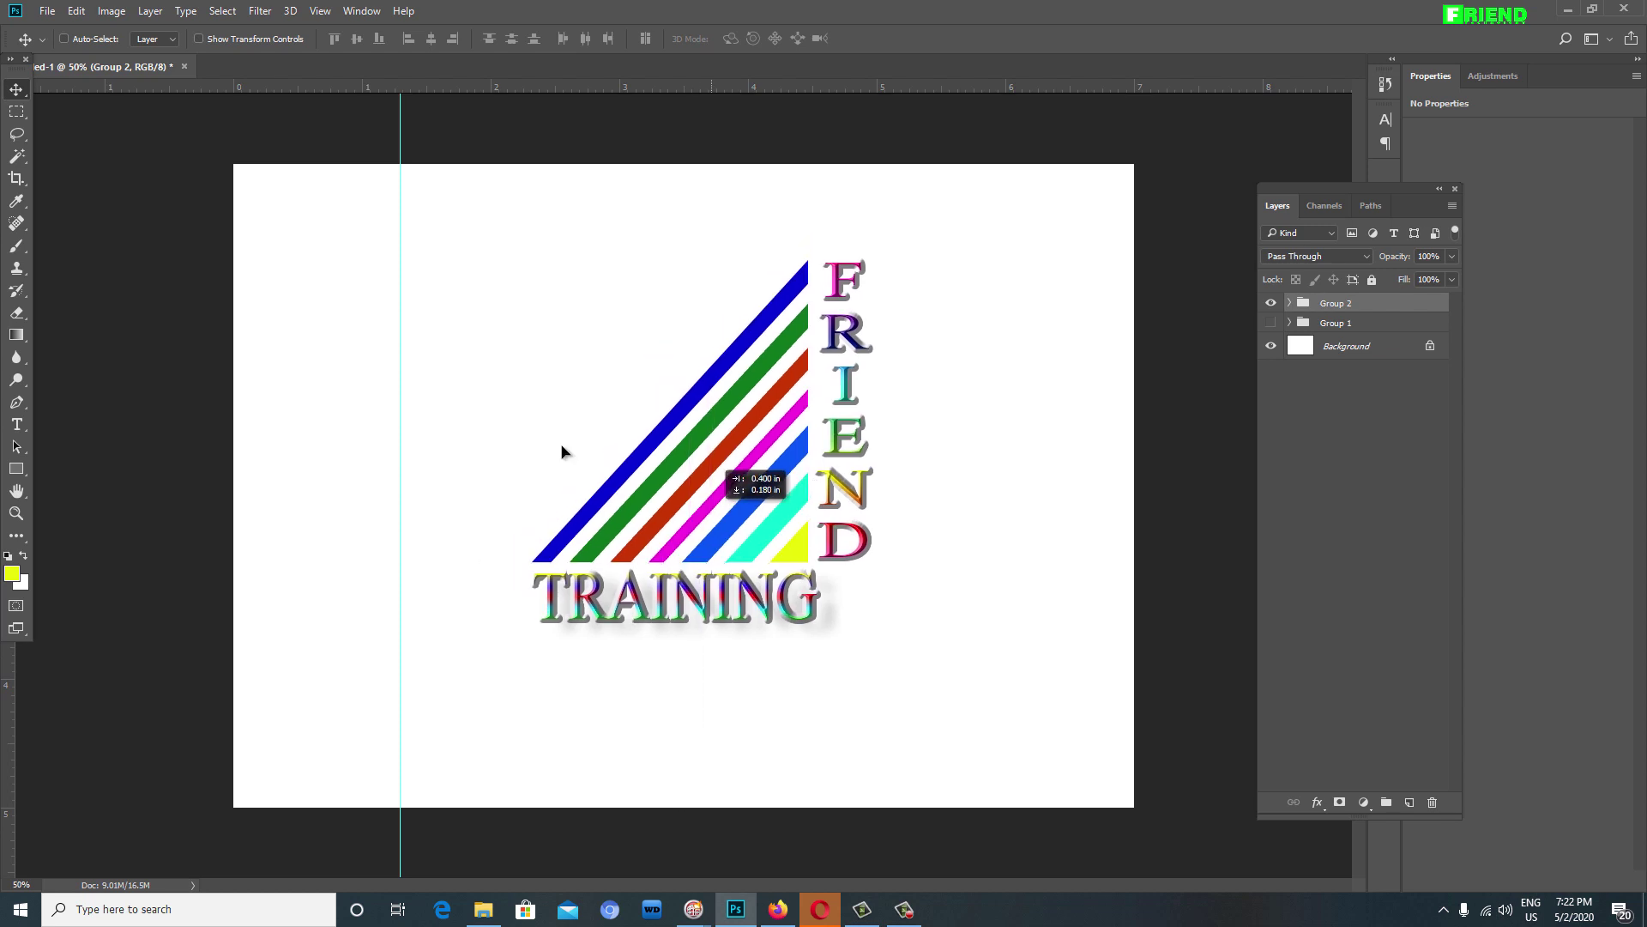
{"action": "key", "text": "alt+bracketleft"}
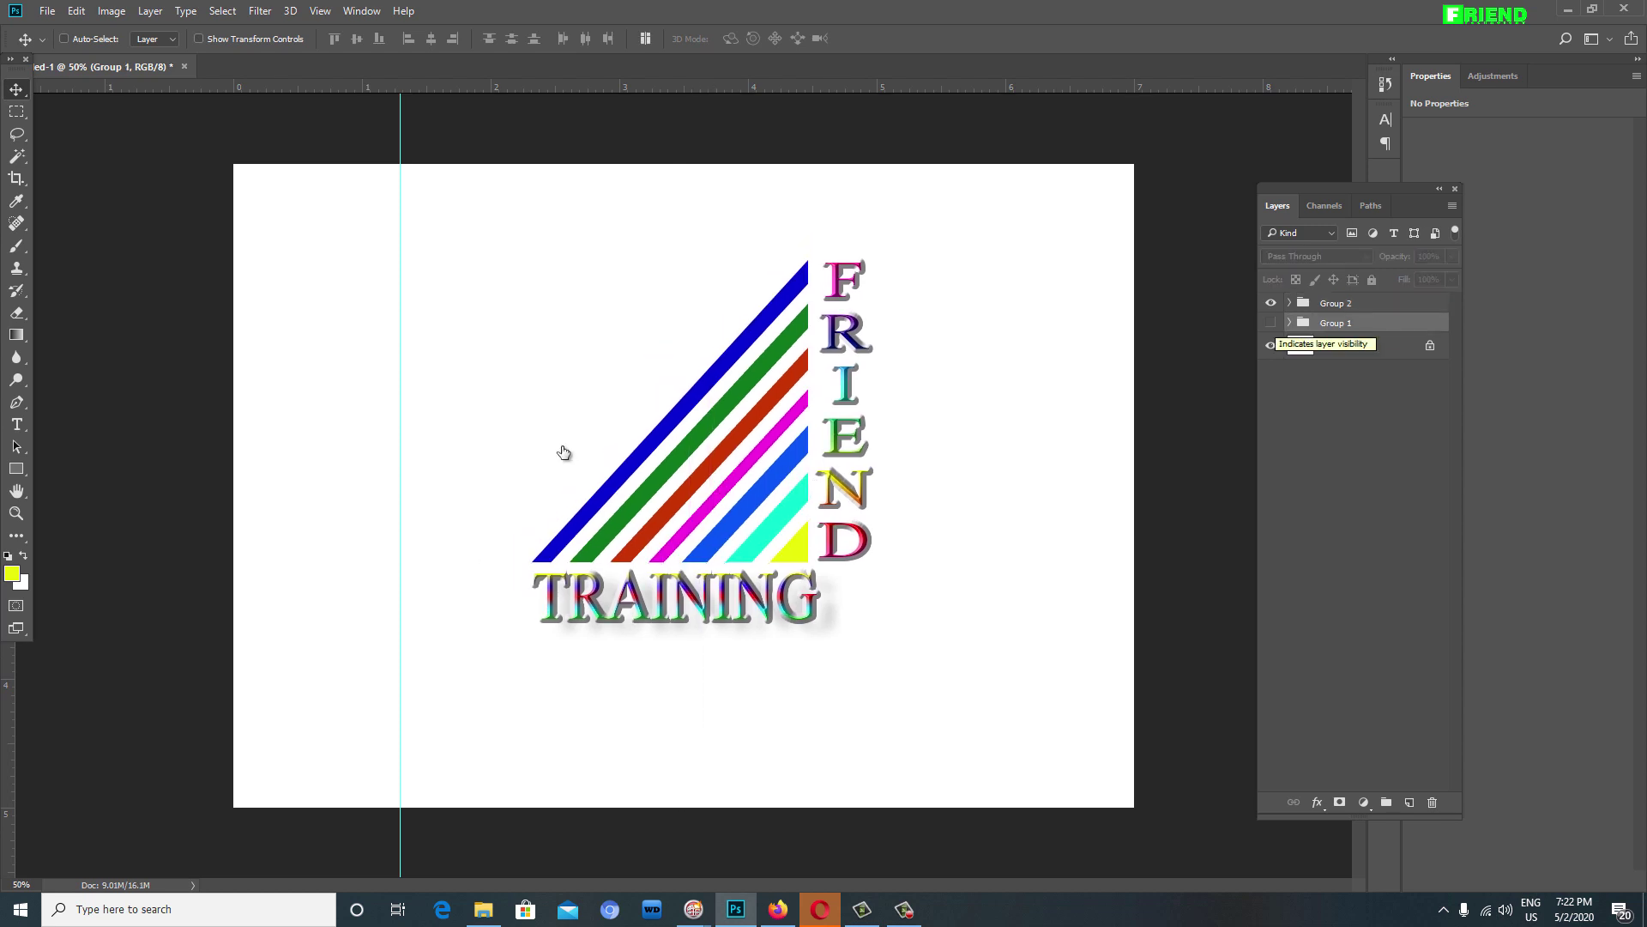
{"action": "key", "text": "ctrl+comma"}
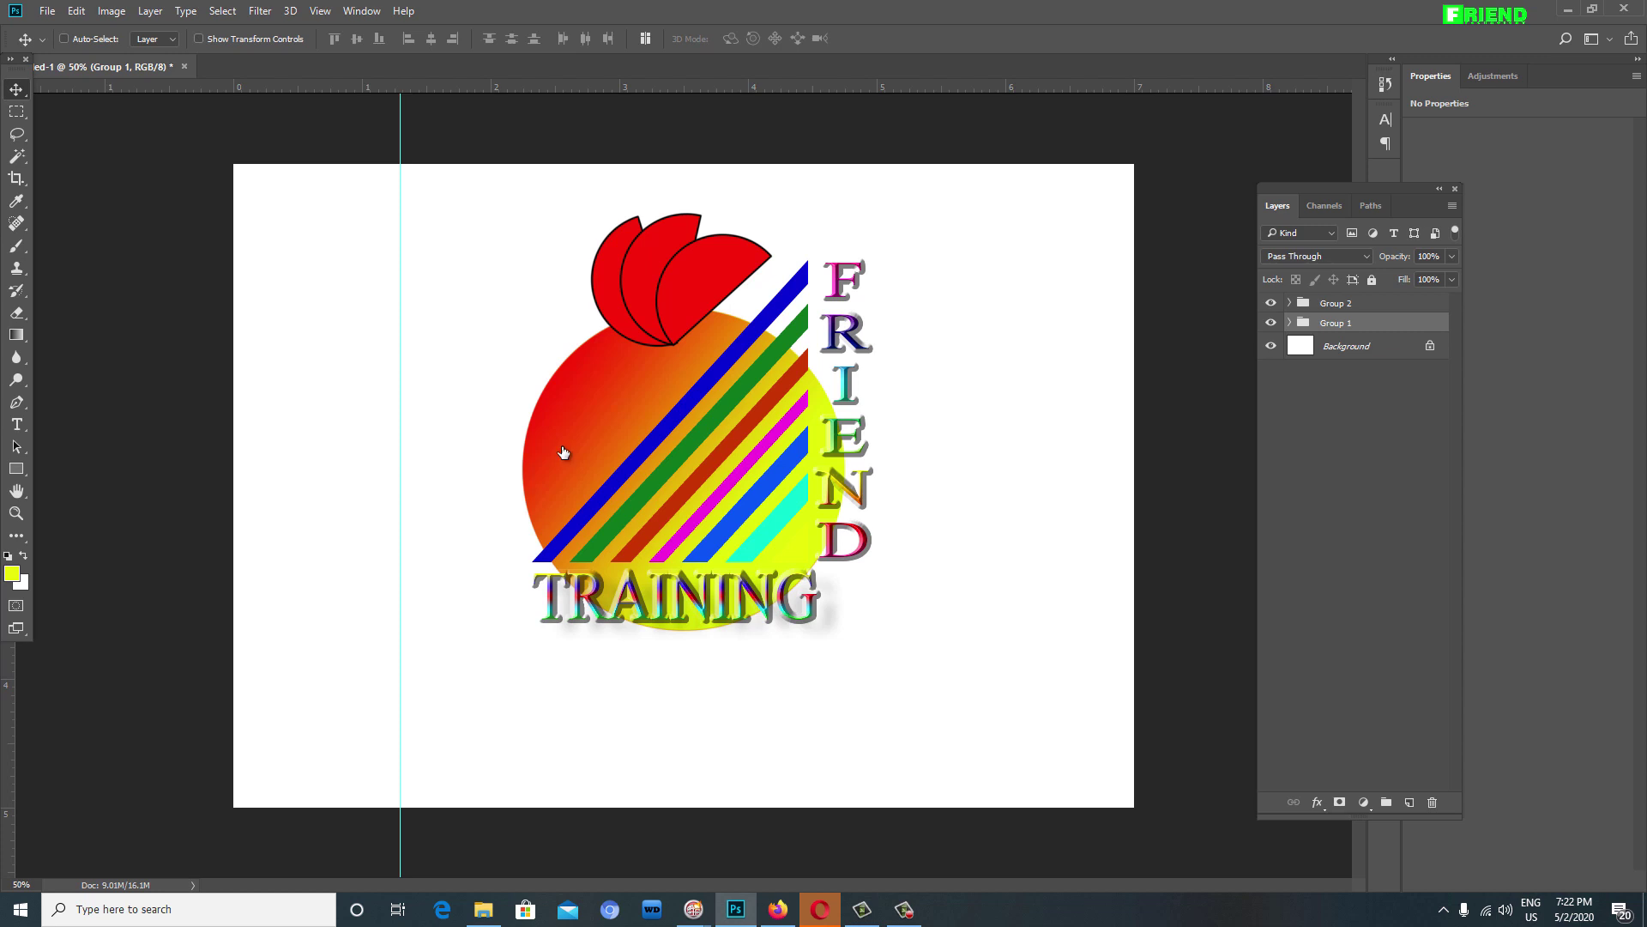
{"action": "key", "text": "alt+bracketright"}
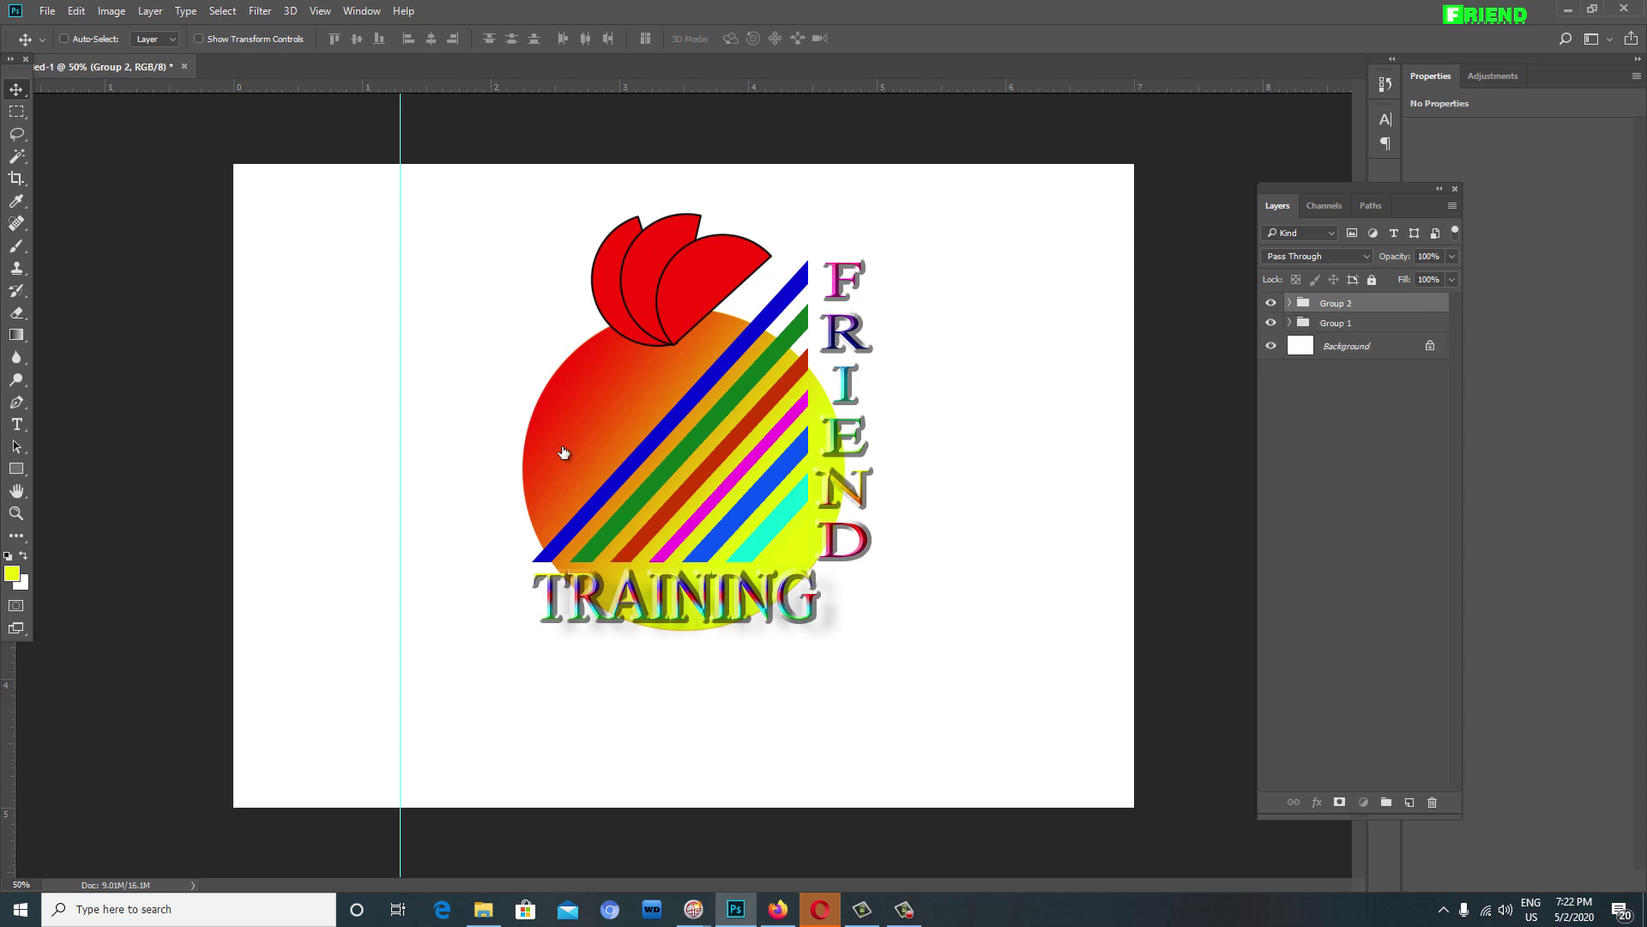
{"action": "key", "text": "ctrl+bracketleft"}
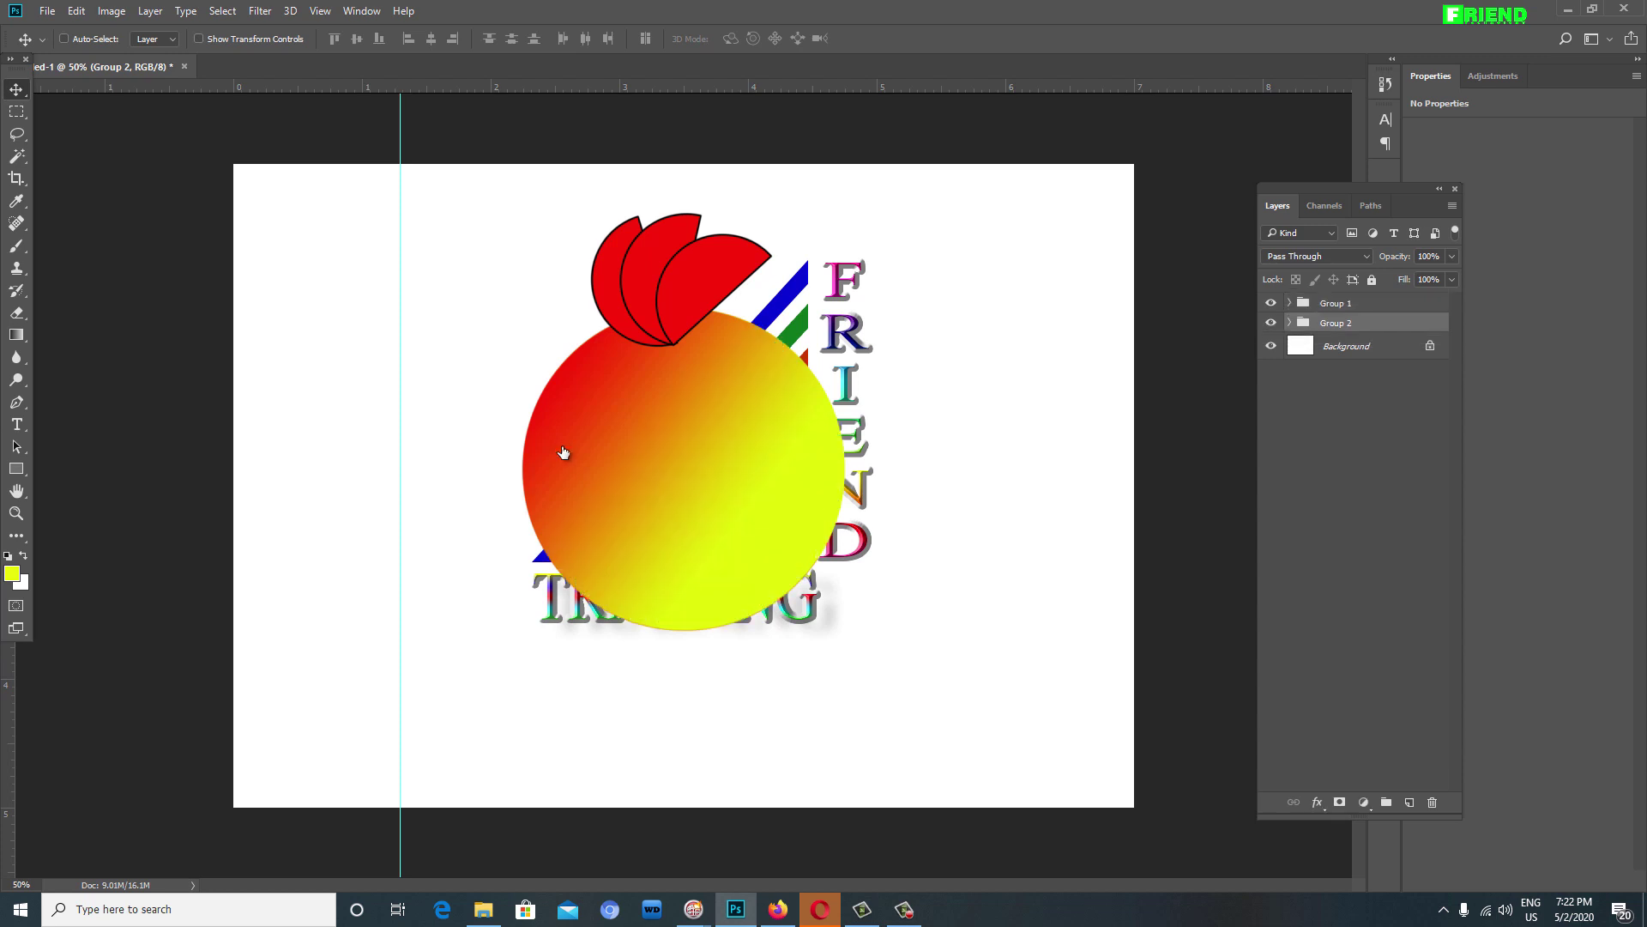
Step: Shrink the apple group to about 75.5% so it nests on the triangle
{"action": "key", "text": "alt+bracketright"}
{"action": "key", "text": "ctrl"}
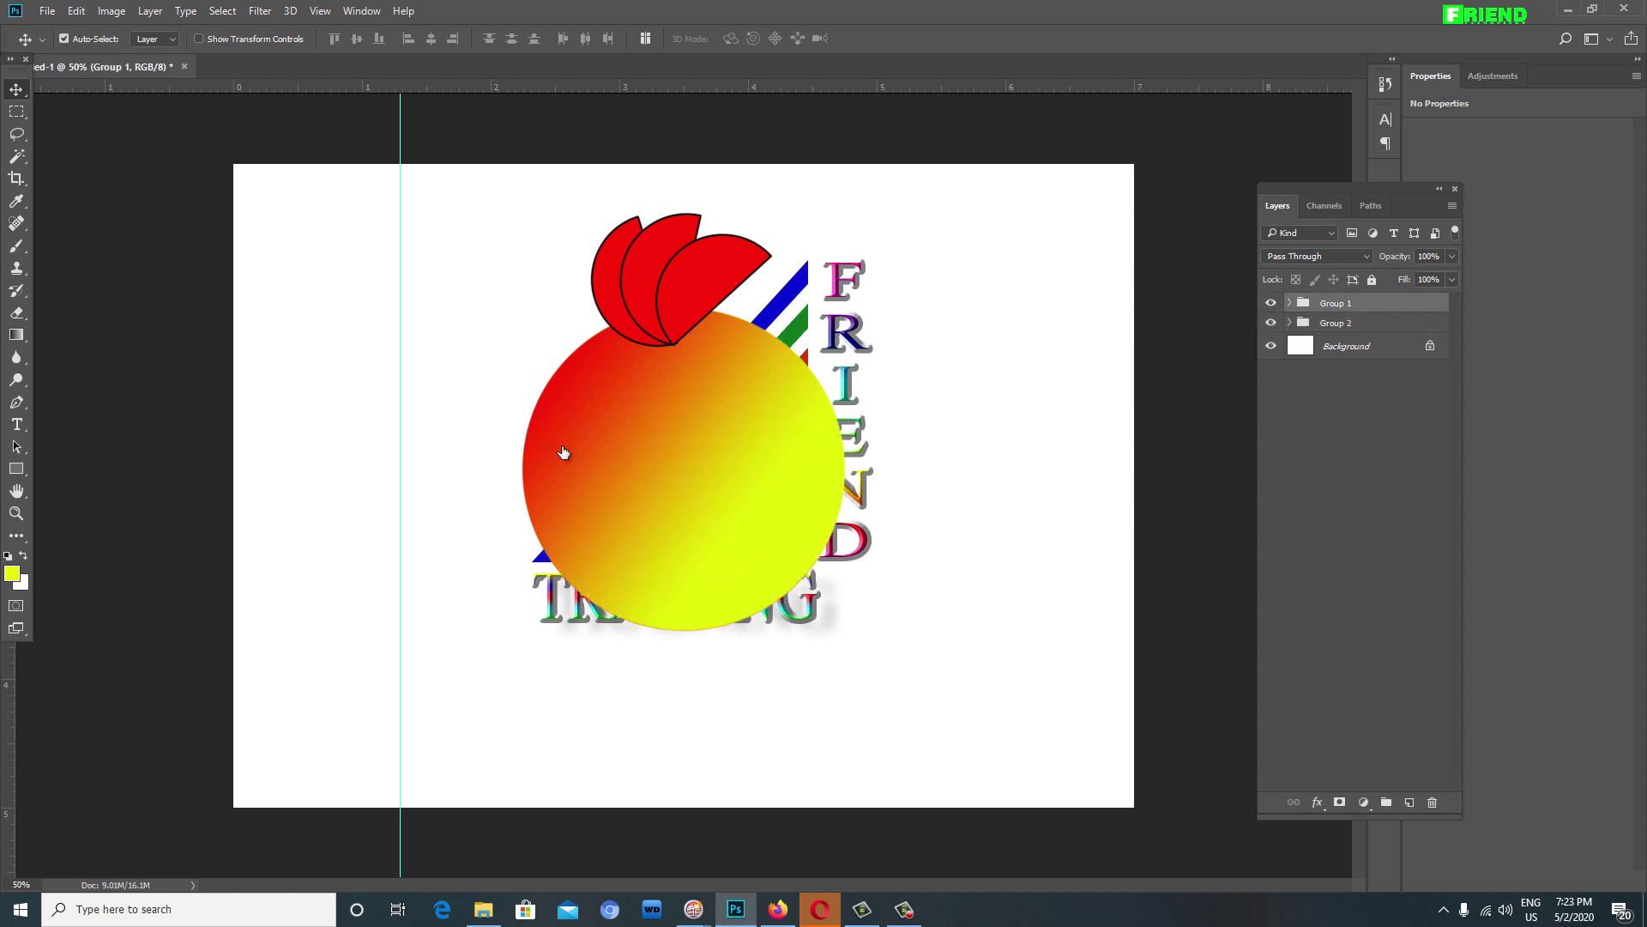
{"action": "key", "text": "ctrl+t"}
{"action": "left_click_drag", "start_coordinate": [525, 446], "coordinate": [563, 446]}
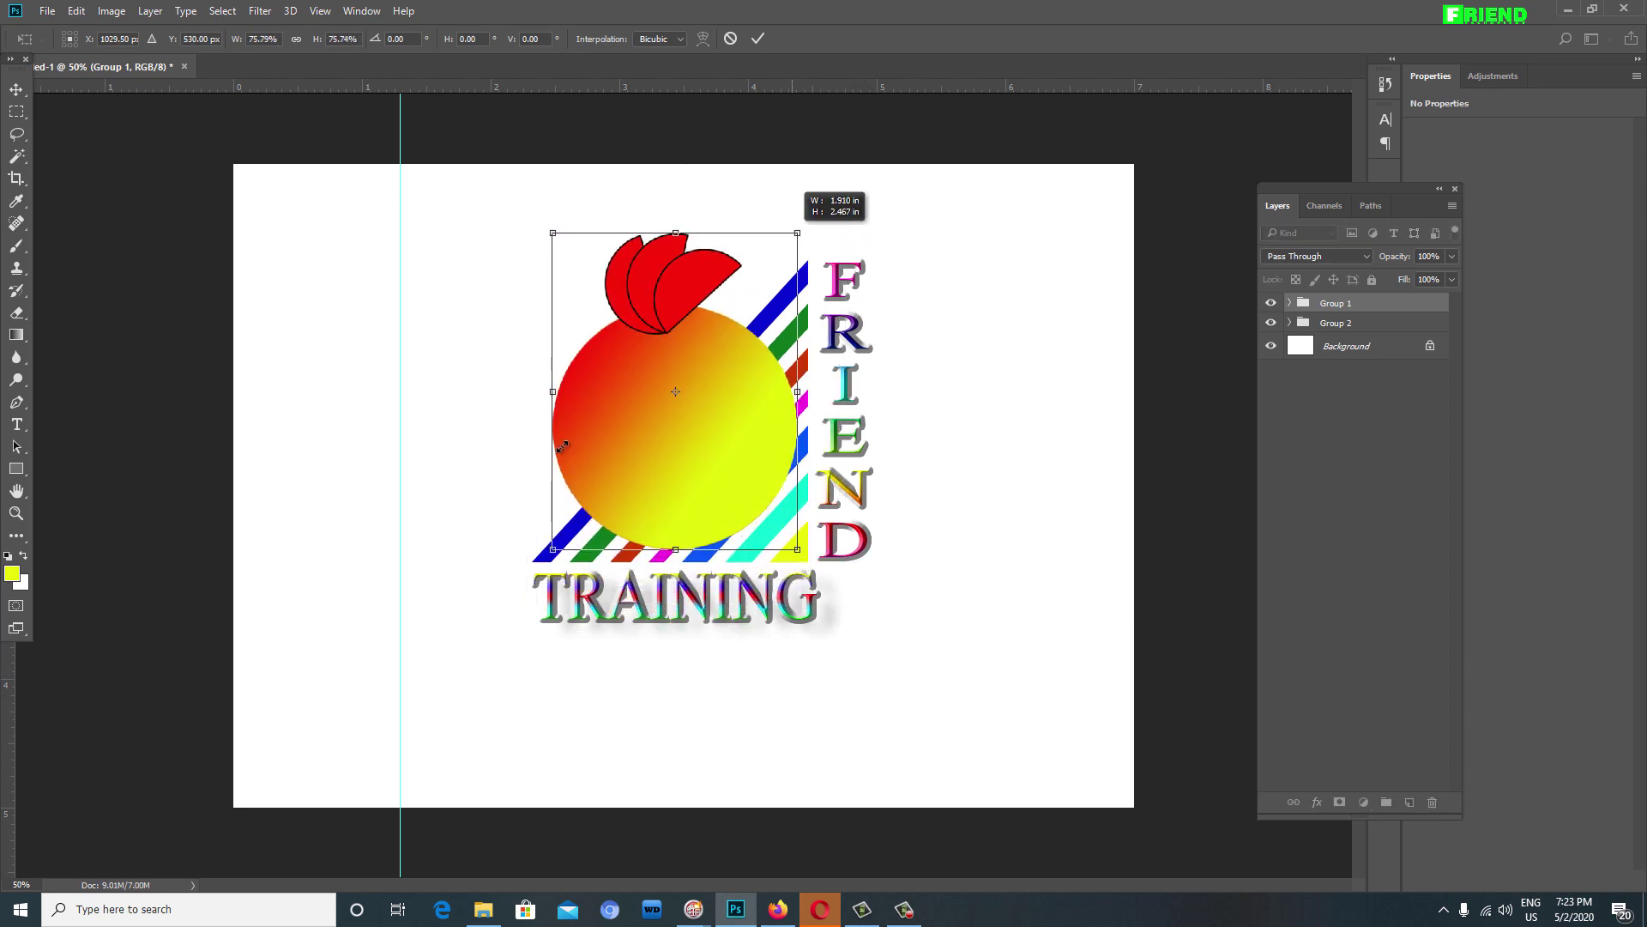
{"action": "key", "text": "Return"}
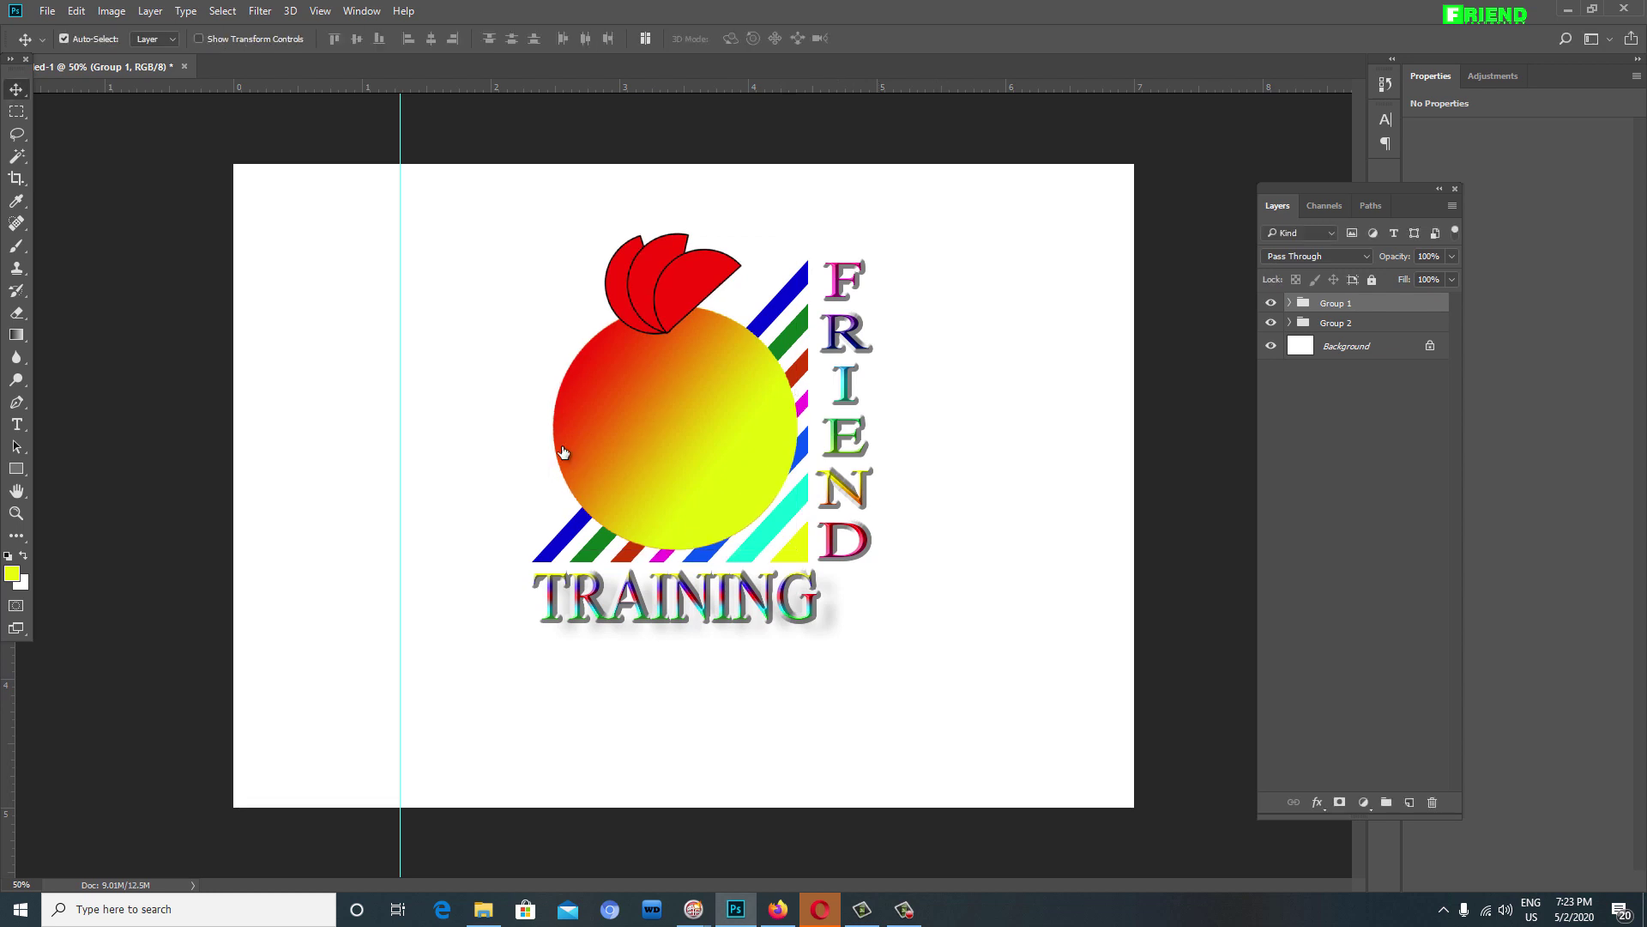
{"action": "key", "text": "ctrl+alt+a"}
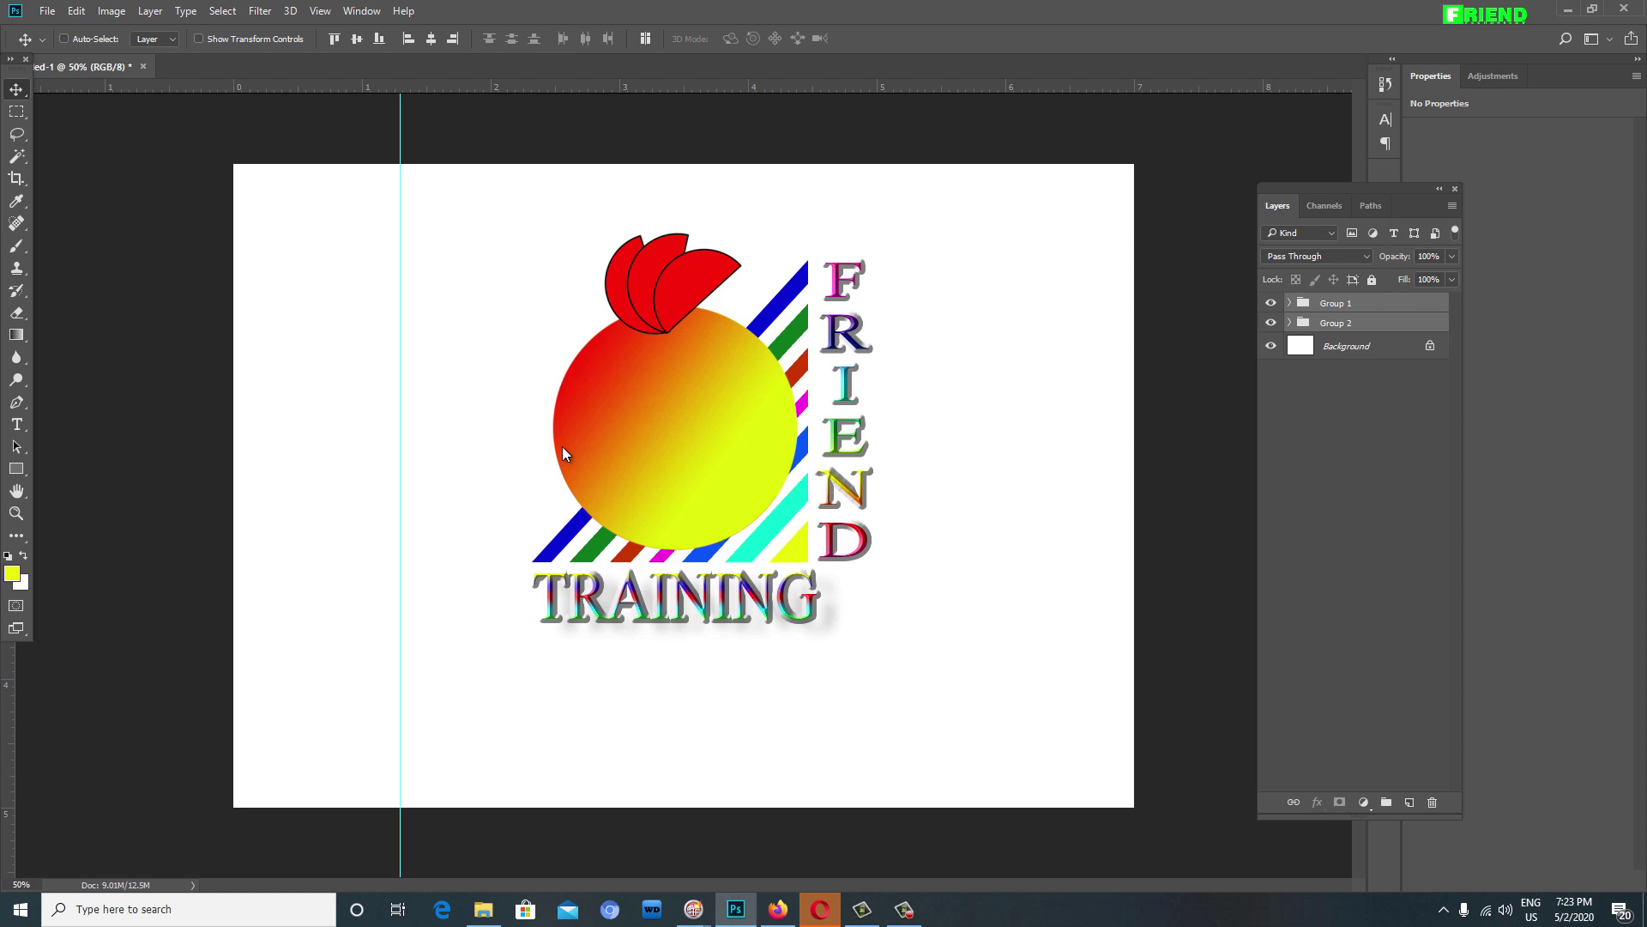
Step: Merge both groups with Ctrl+E, align to vertical and horizontal canvas centres, and drag away the guide
{"action": "key", "text": "ctrl"}
{"action": "key", "text": "ctrl+e"}
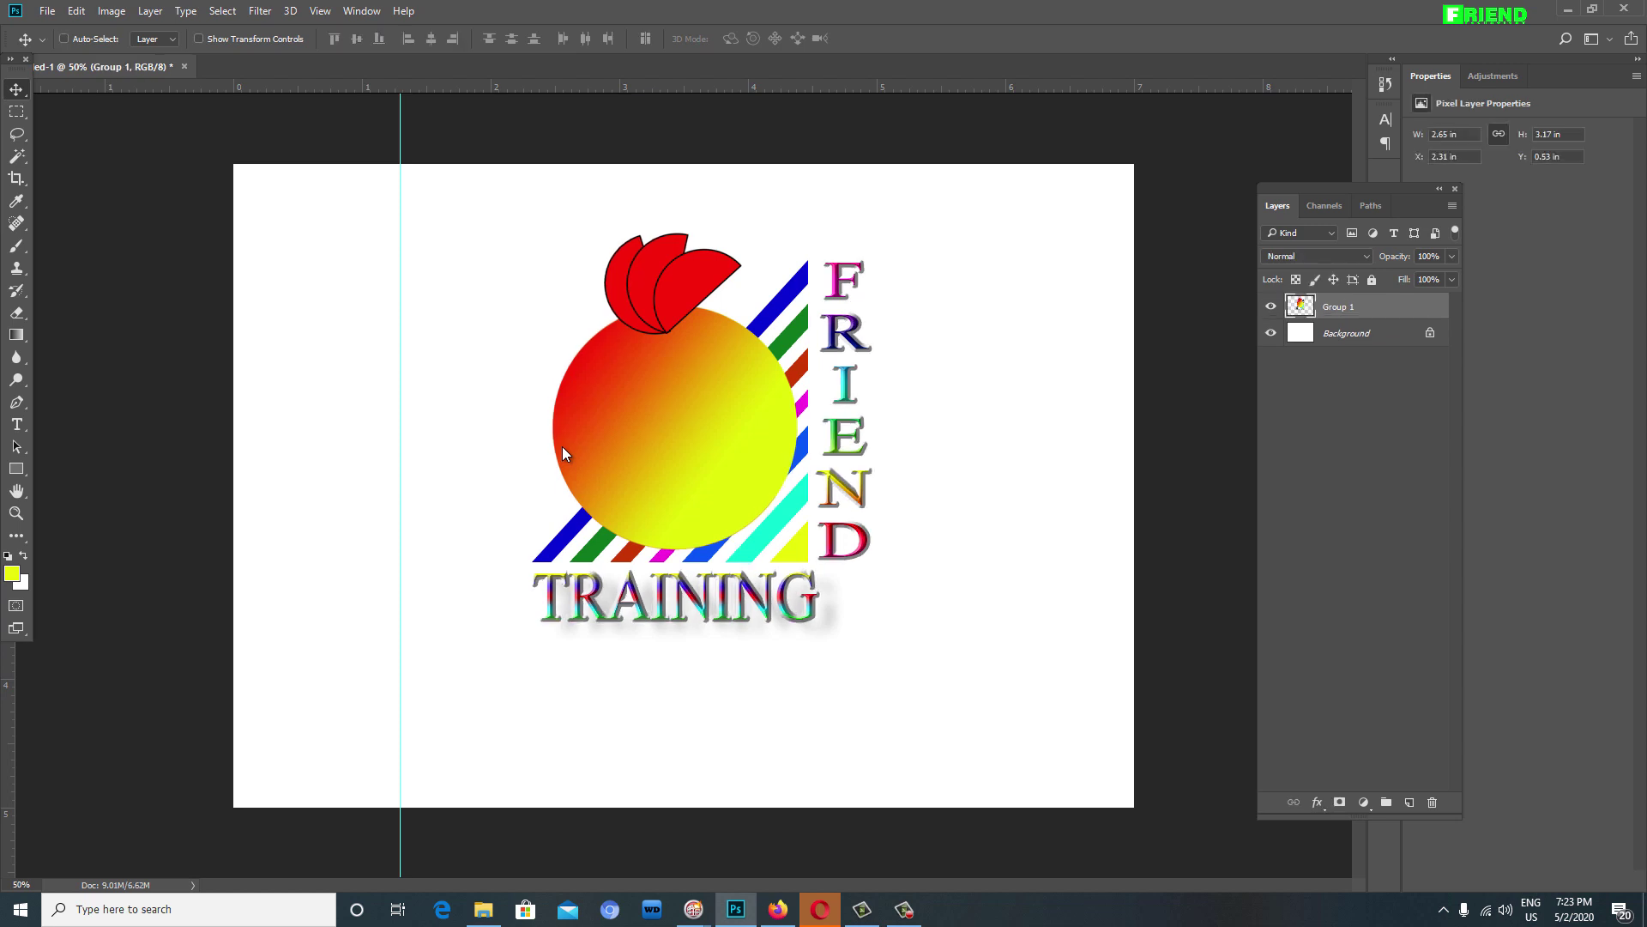
{"action": "key", "text": "ctrl+a"}
{"action": "left_click", "coordinate": [356, 39]}
{"action": "left_click", "coordinate": [430, 39]}
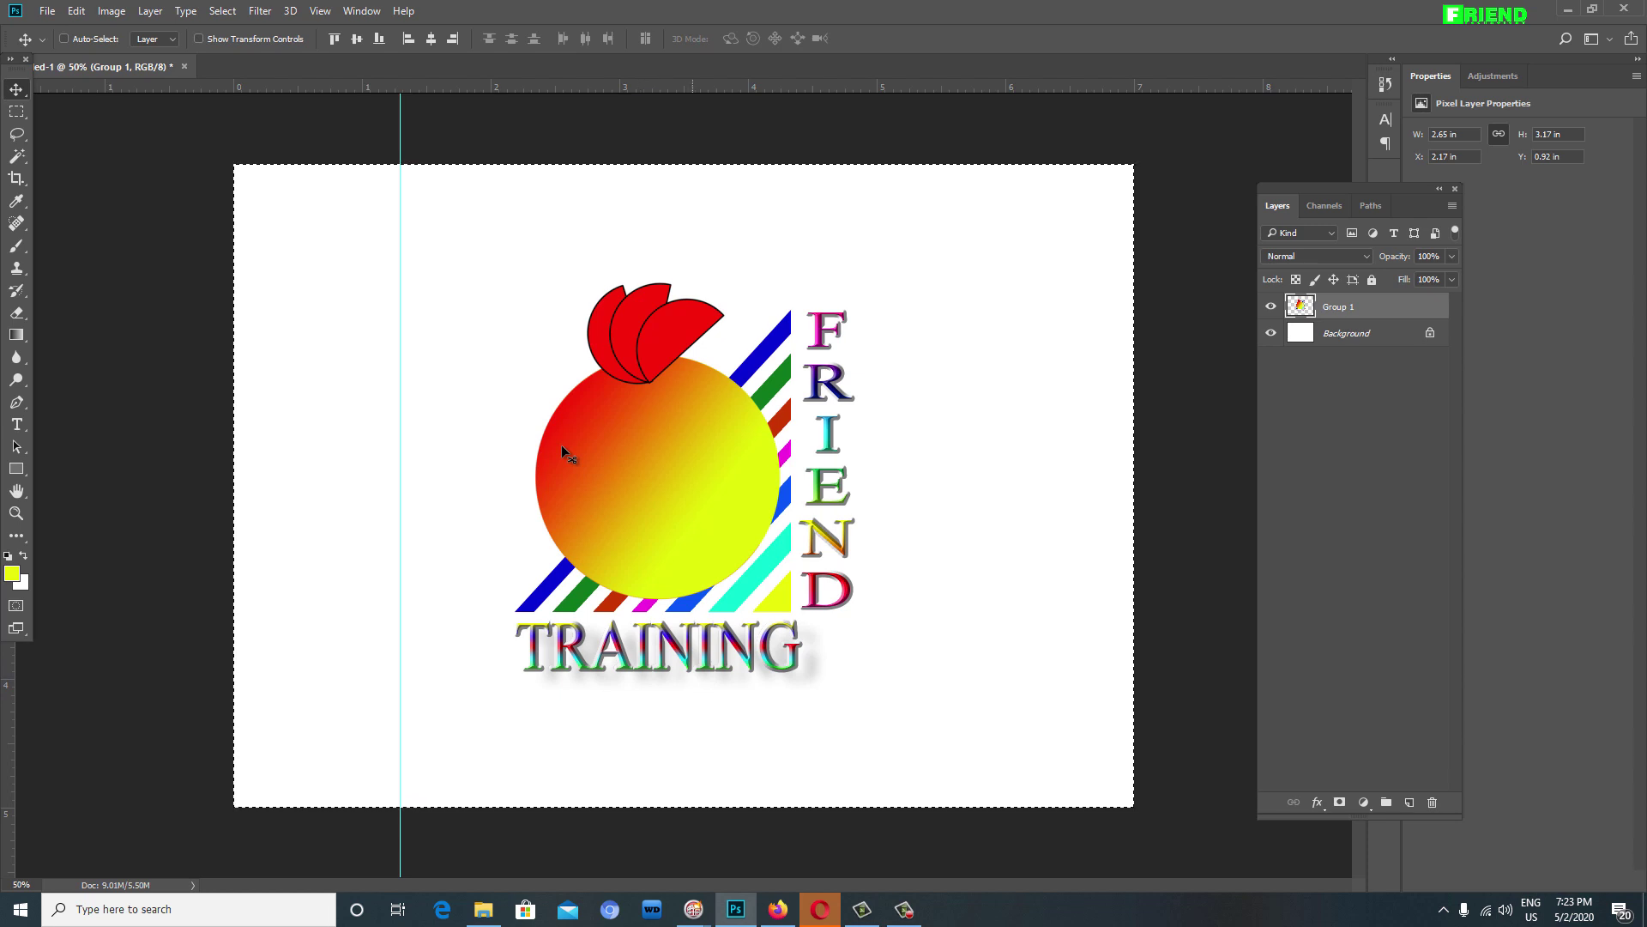
{"action": "key", "text": "ctrl"}
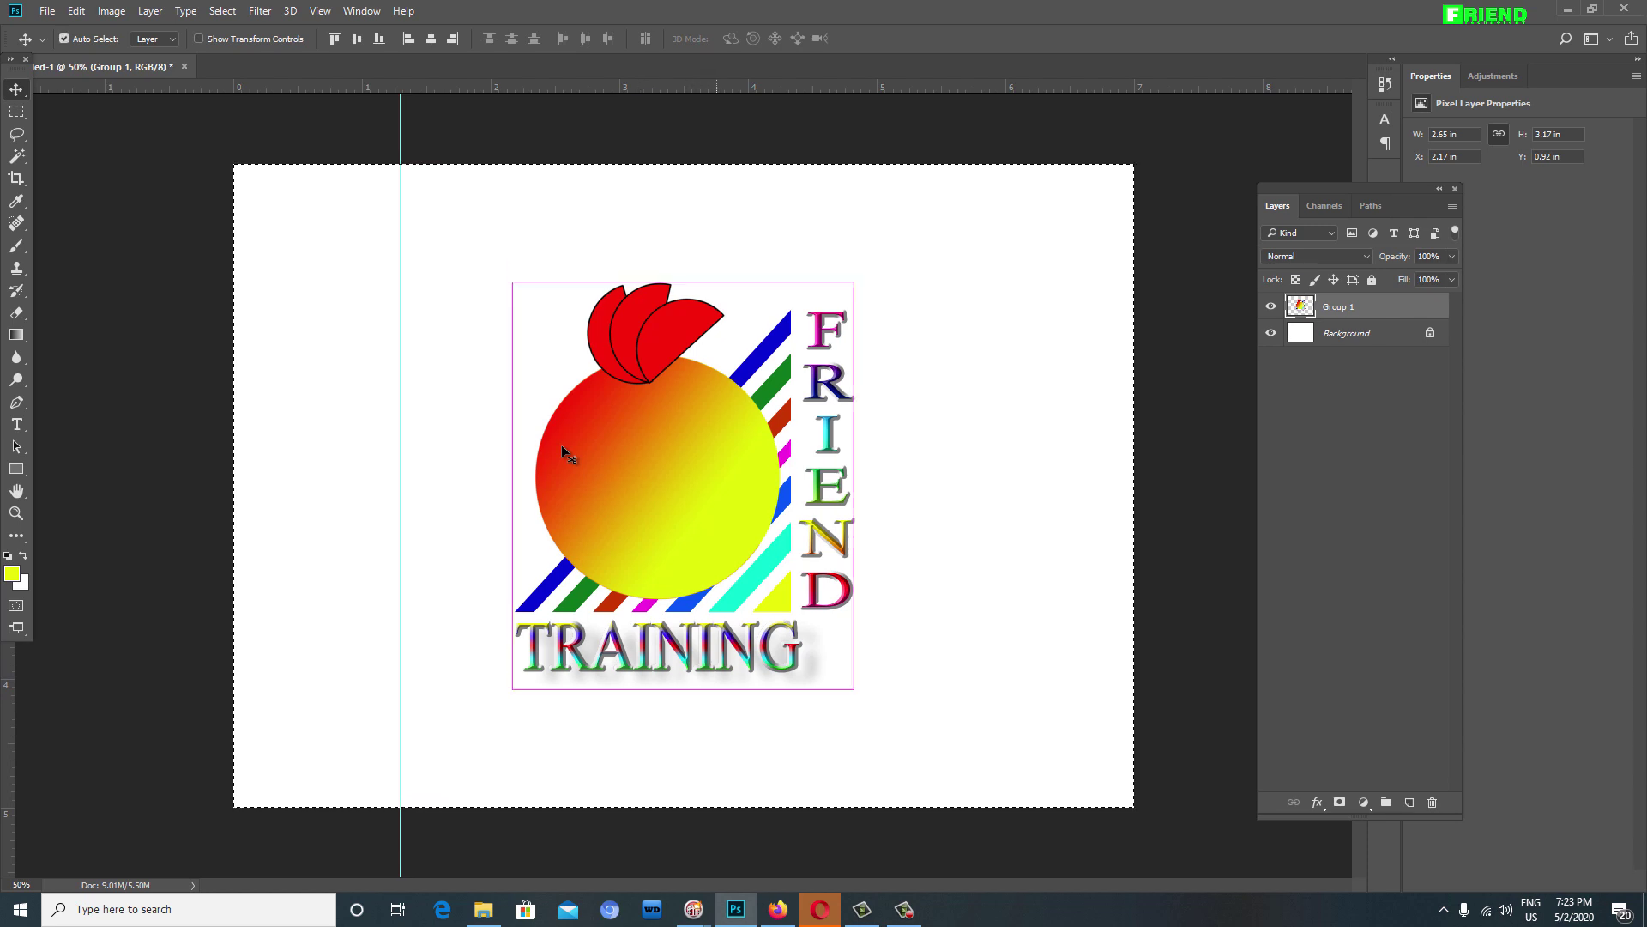
{"action": "key", "text": "ctrl+d"}
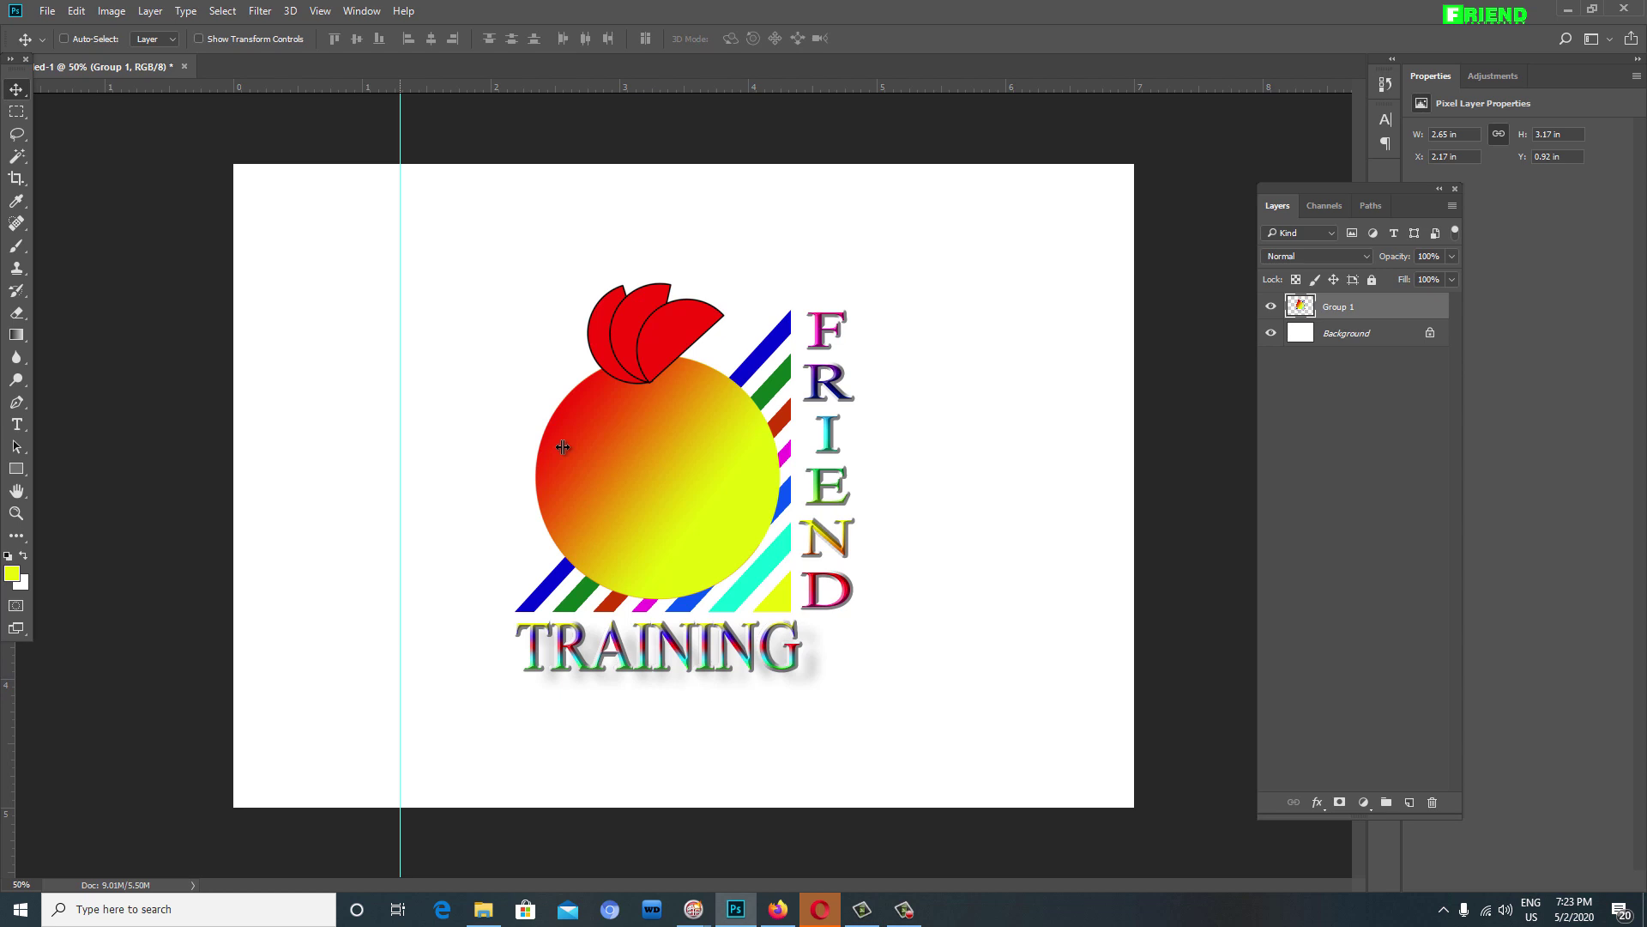
{"action": "left_click_drag", "start_coordinate": [400, 137], "coordinate": [8, 480]}
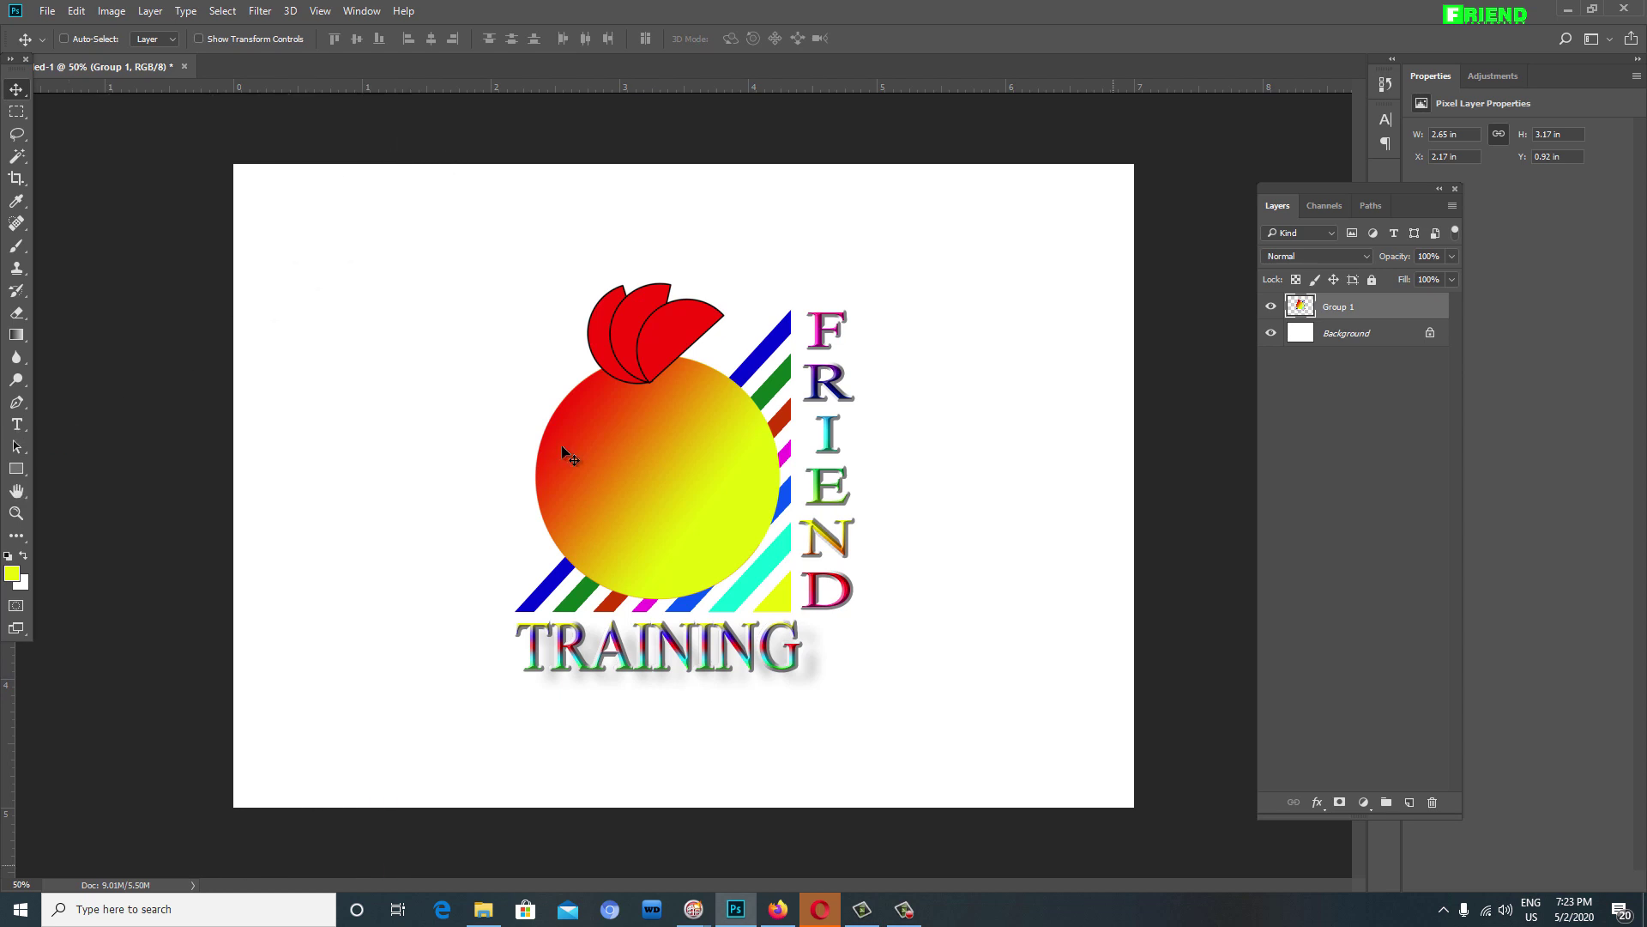